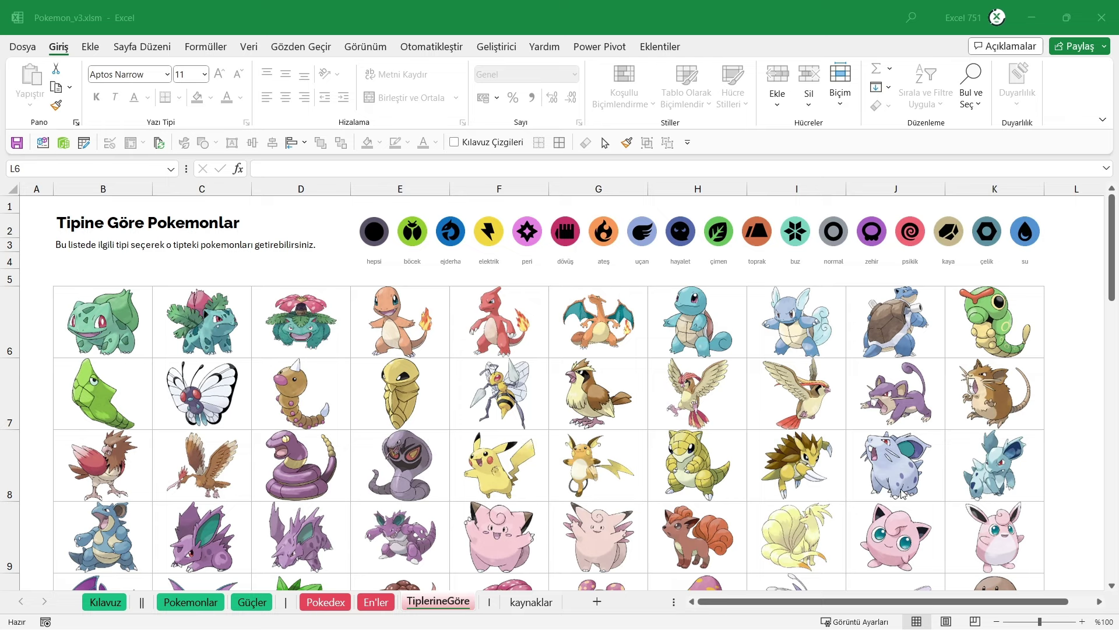
- Filter the gallery by fighting, fairy, electric, dragon, bug and grass types in turn
click(564, 235)
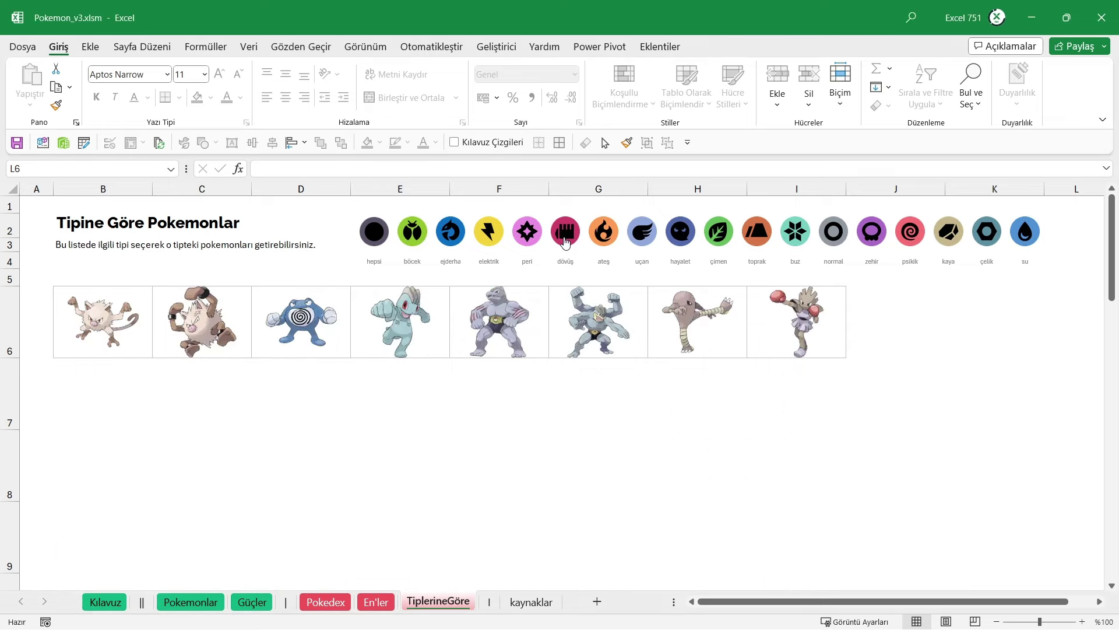
click(528, 239)
click(488, 237)
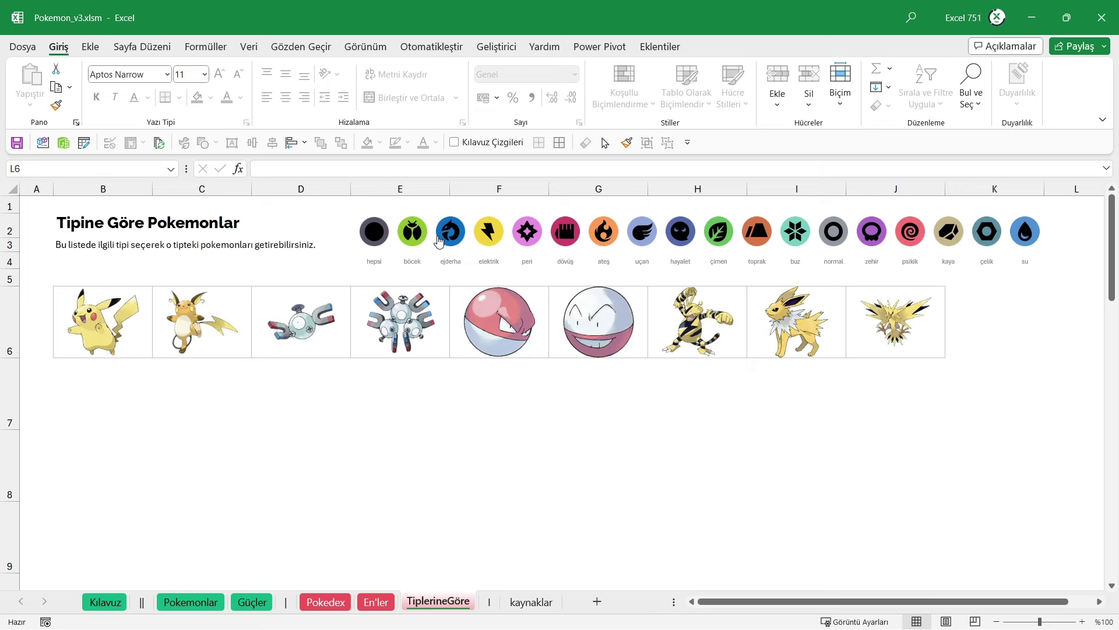
click(443, 238)
click(419, 239)
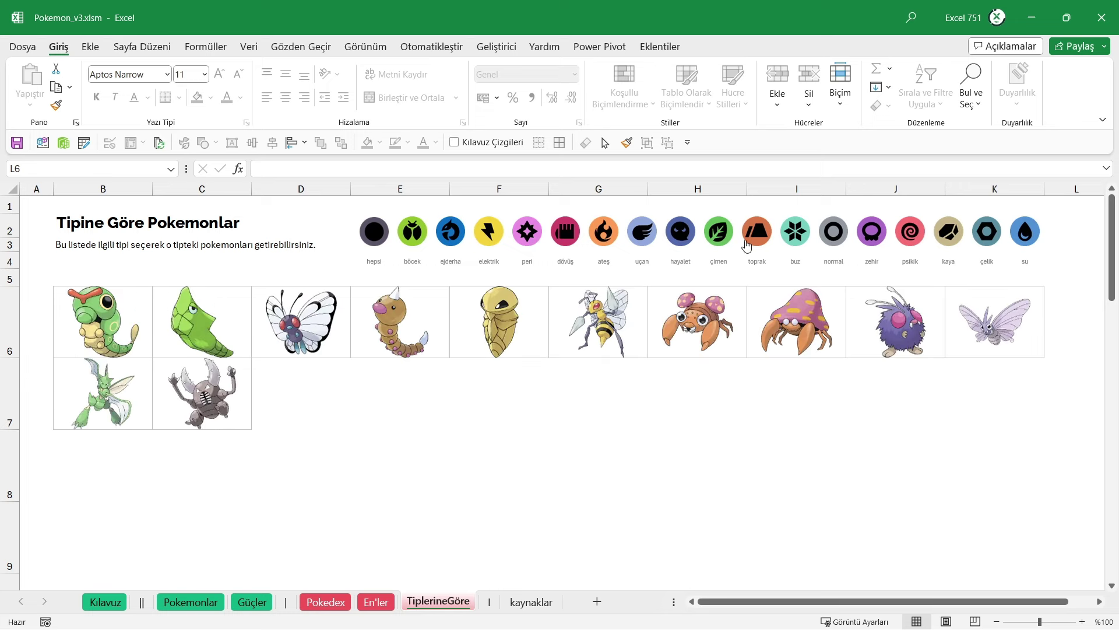
click(718, 243)
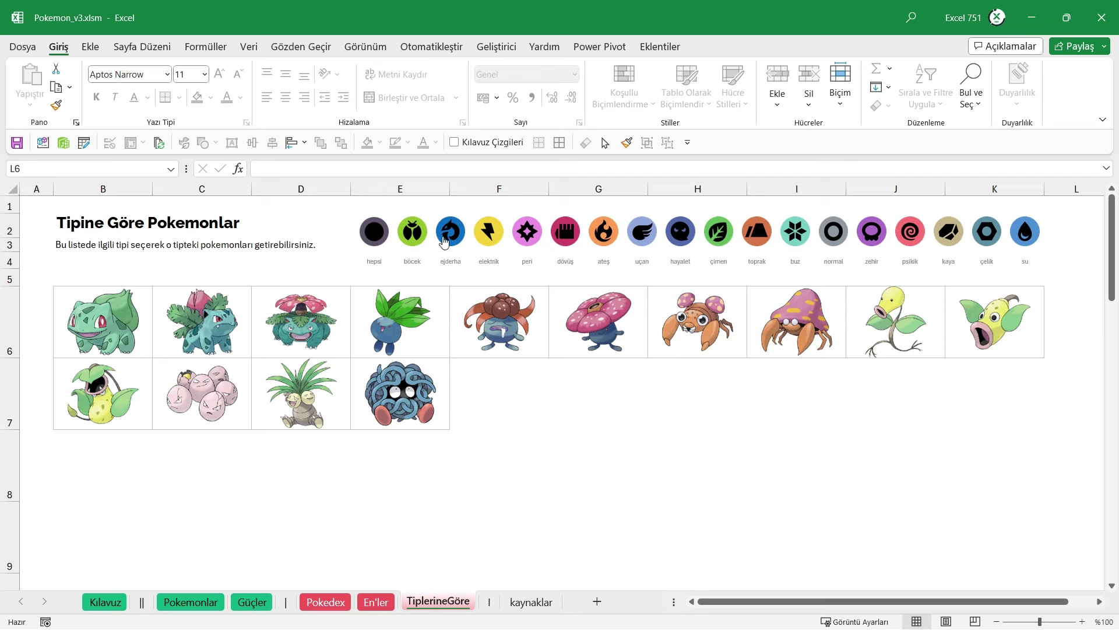
- Show all Pokémon again and switch to the Pokedex sheet showing Bulbasaur
click(376, 236)
drag(1112, 257, 1112, 232)
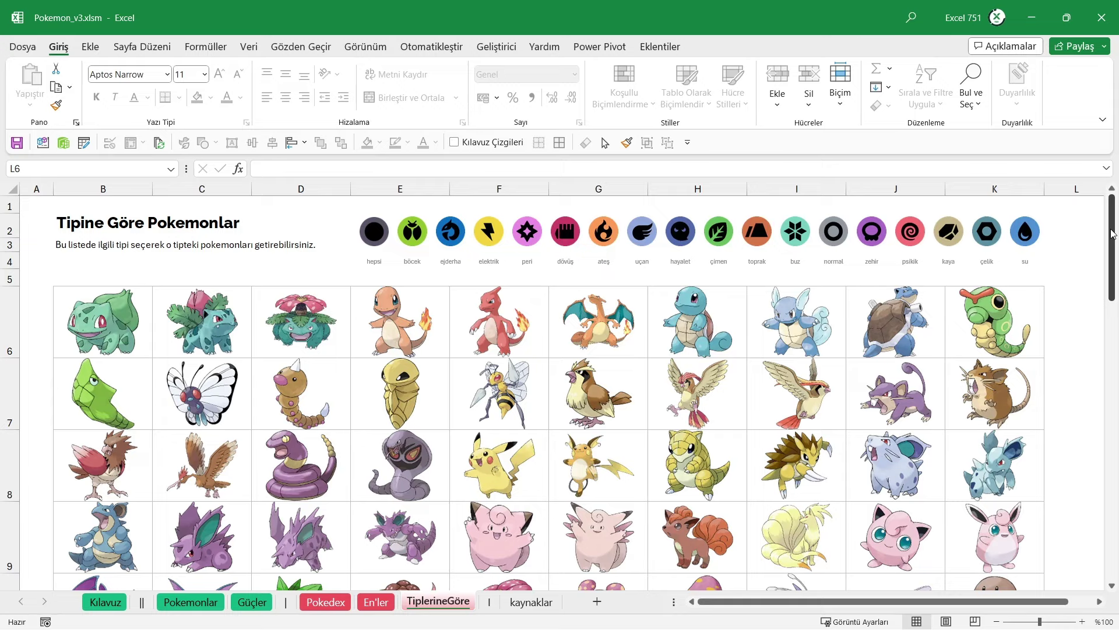
click(781, 437)
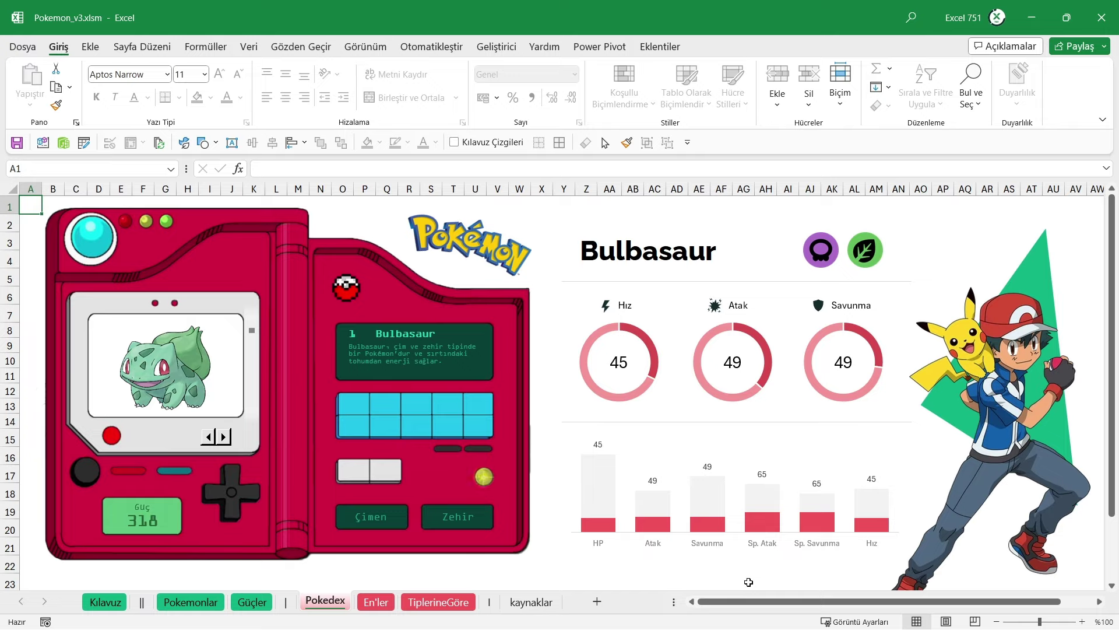
- Browse the Pokemonlar and Güçler data sheets, then return to TiplerineGöre
click(197, 603)
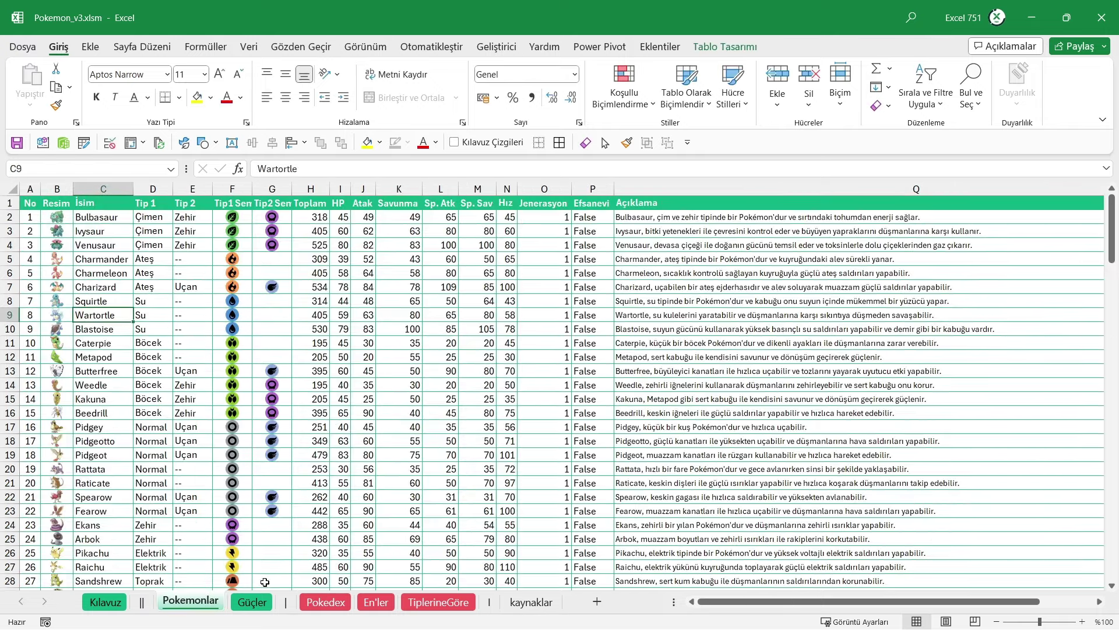
key(ctrl+Page_Down)
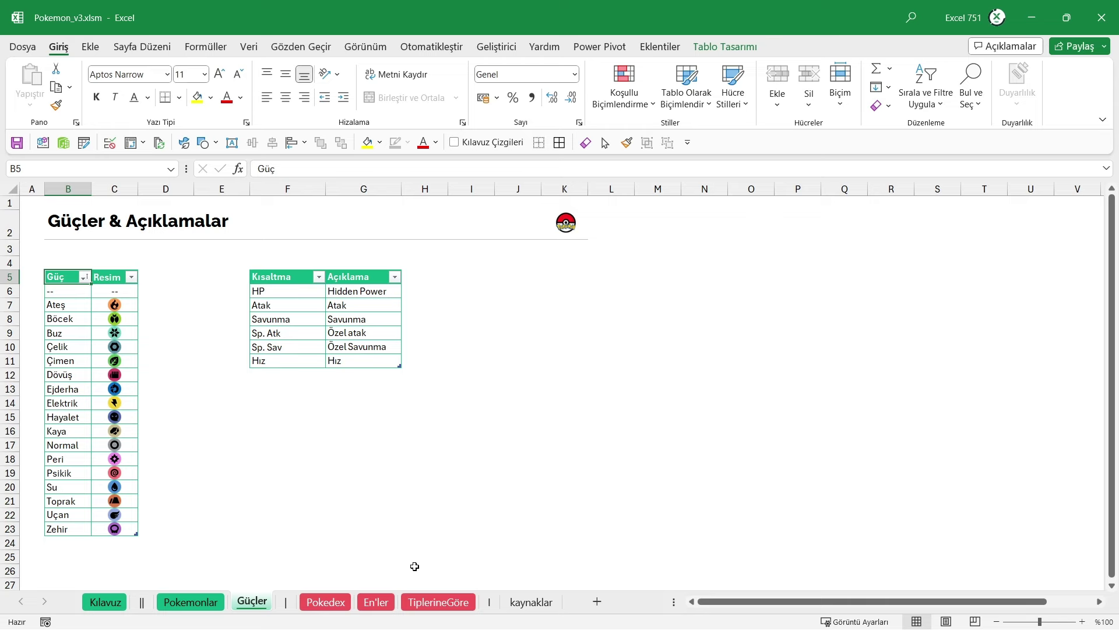
click(434, 601)
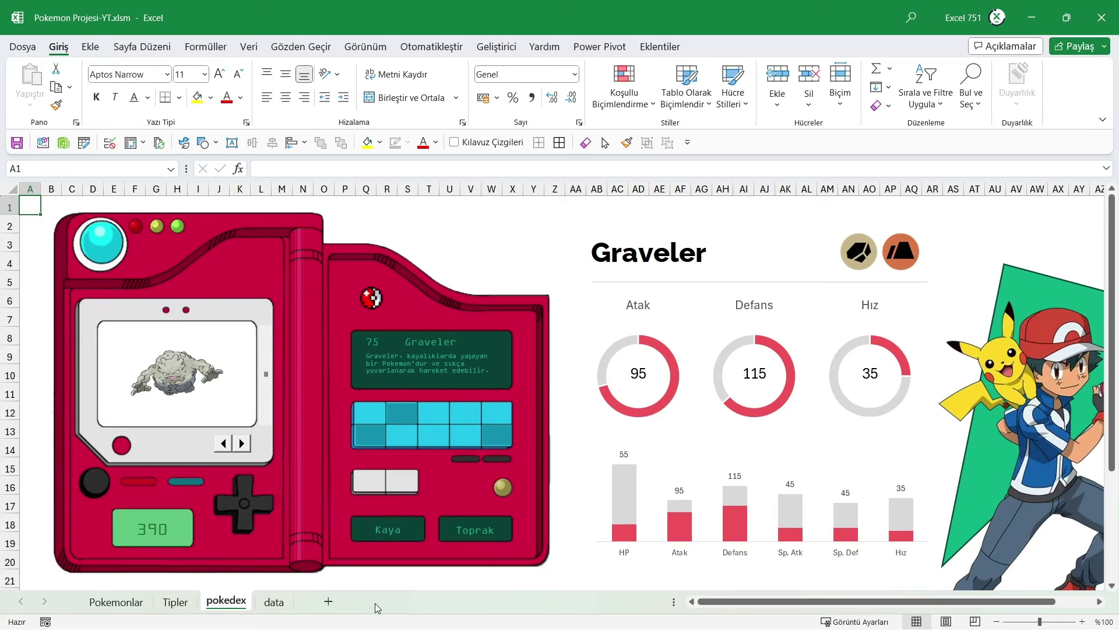
- Add a new sheet named TipineGöre
click(331, 604)
double_click(282, 603)
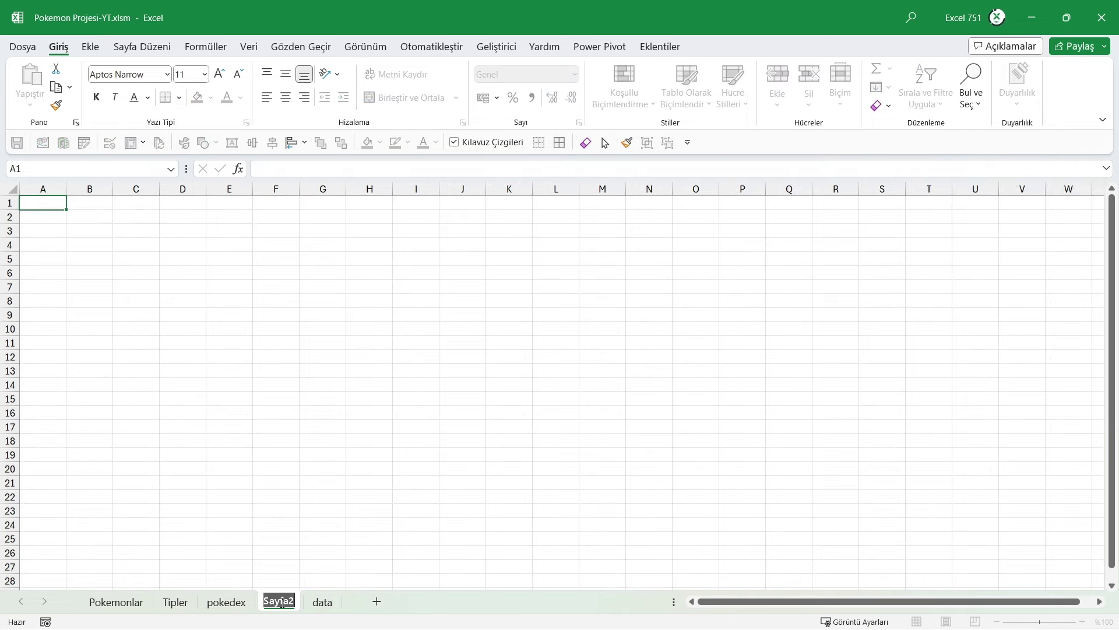
text(TipineG)
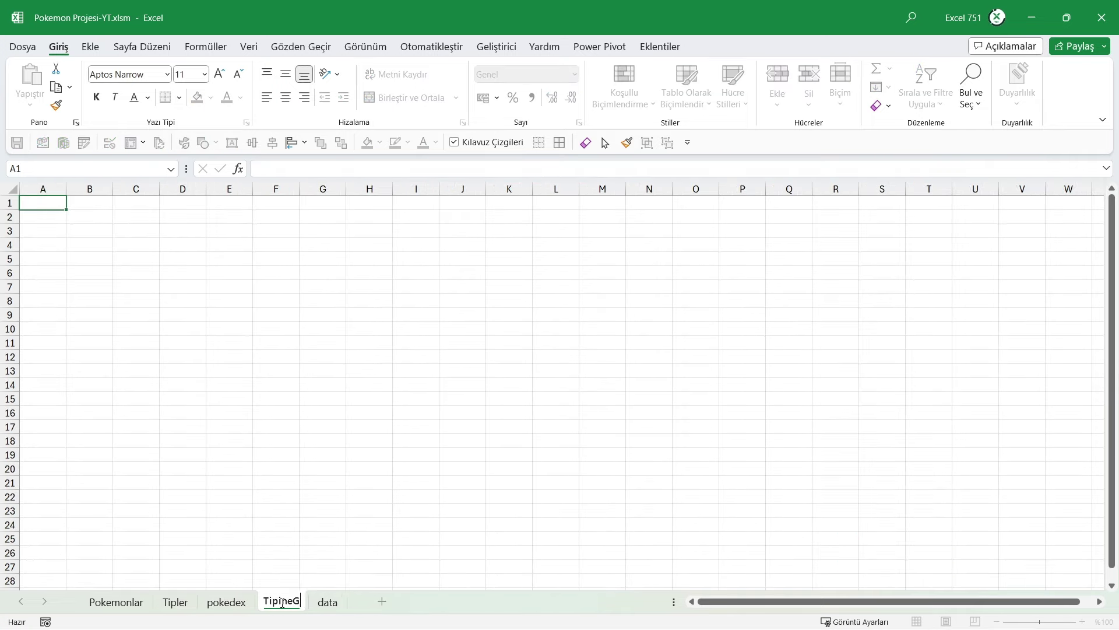
text(öre)
key(Return)
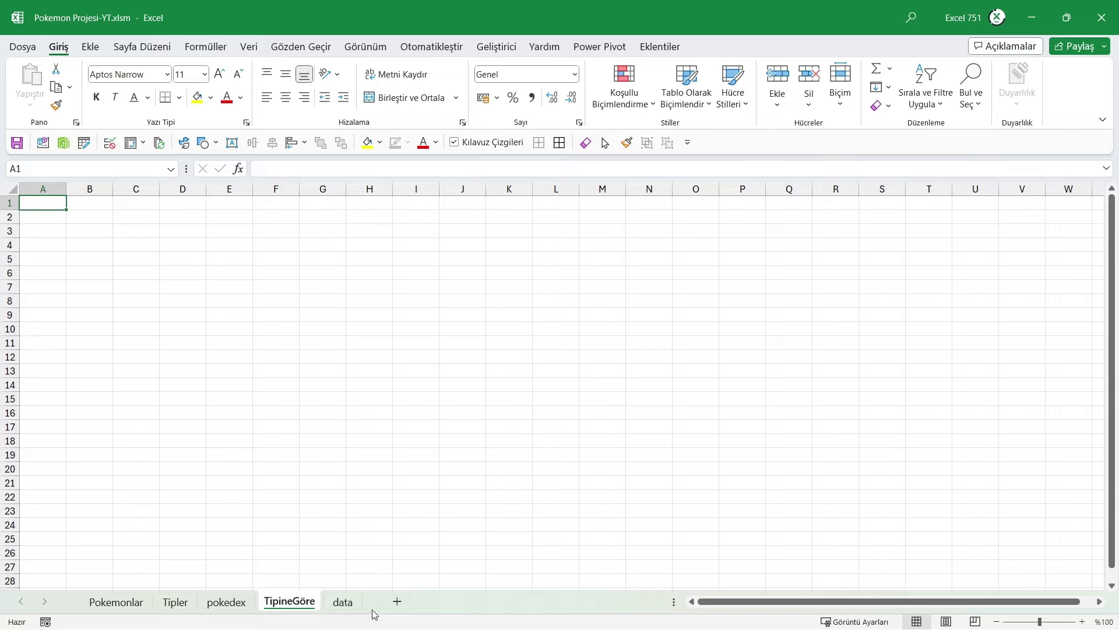
- Add a second blank sheet and move it after Tipler
click(397, 601)
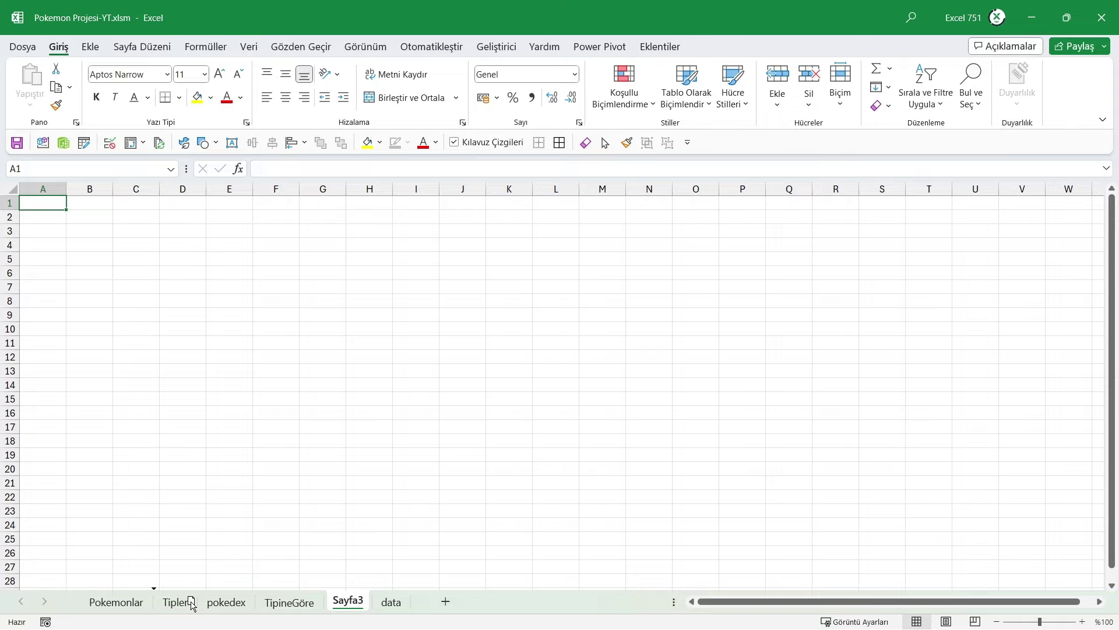
drag(192, 605, 220, 601)
click(127, 601)
click(174, 601)
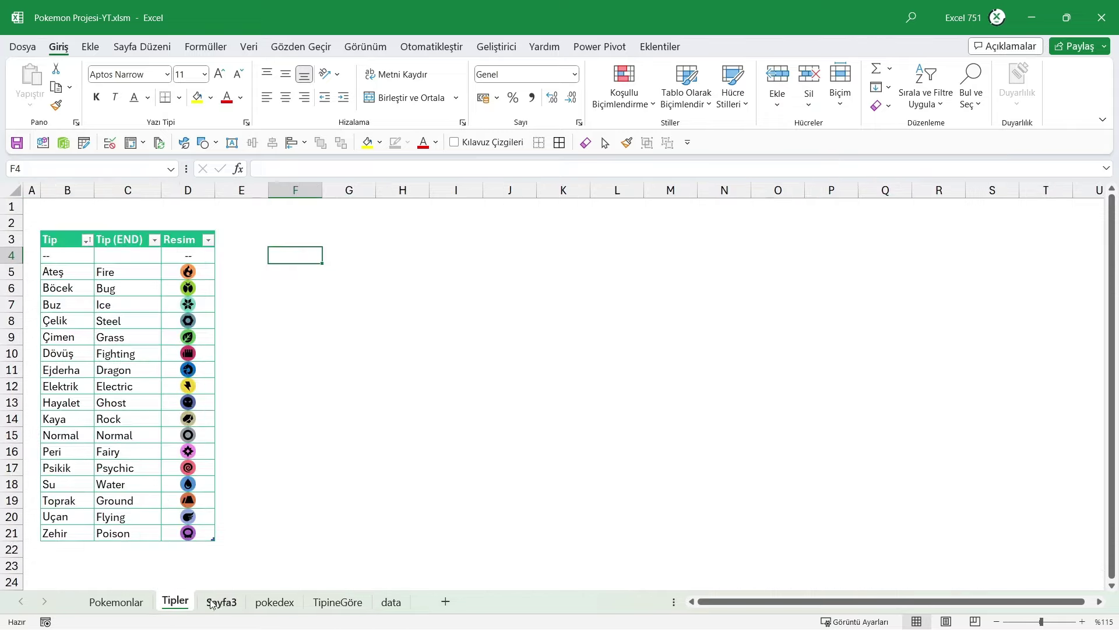
click(273, 604)
click(337, 608)
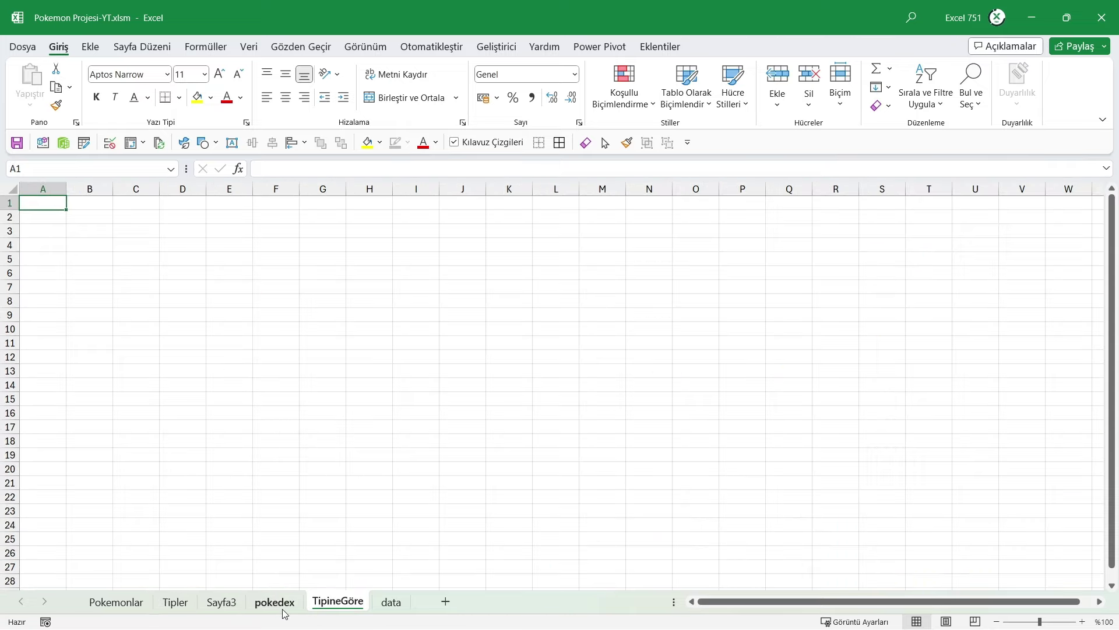
- Rename the Sayfa3 sheet to a short separator name
click(275, 604)
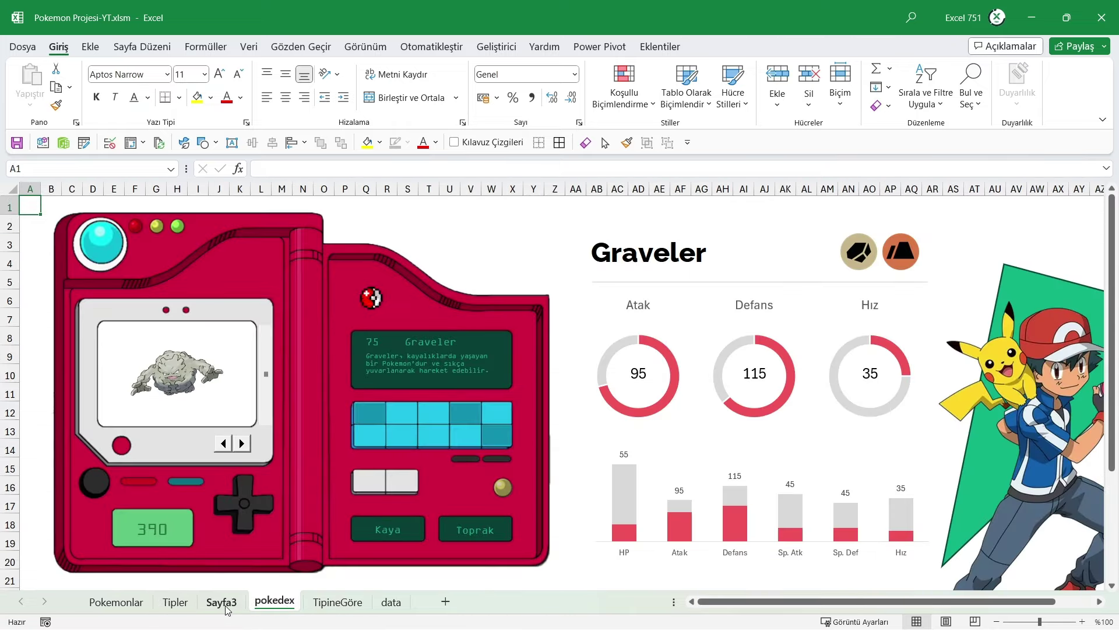
click(227, 607)
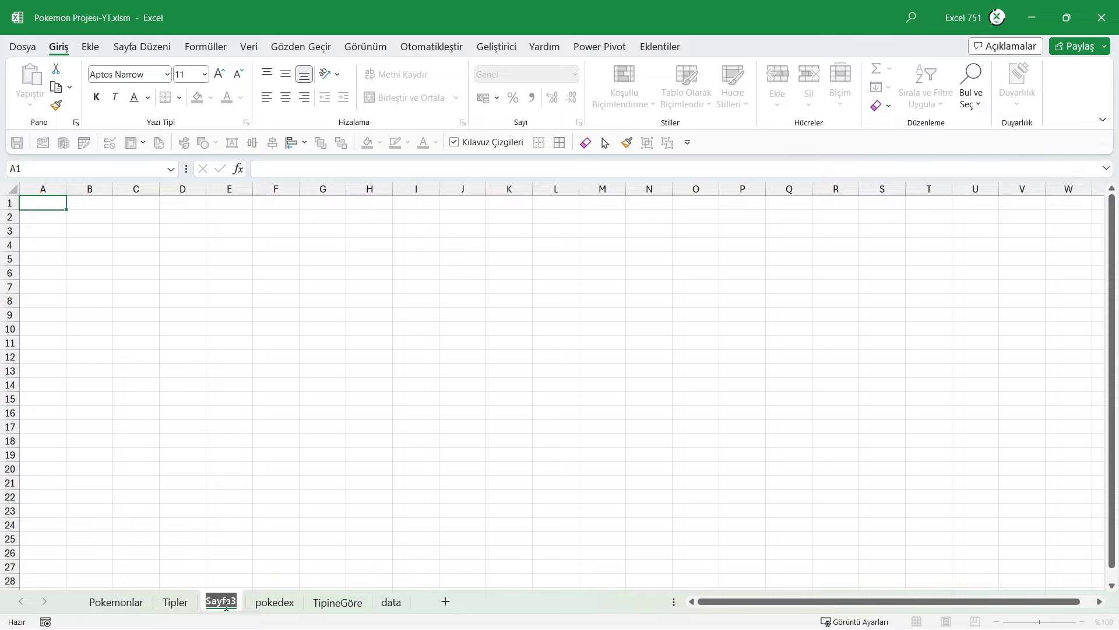
key(BackSpace)
text(!)
key(Return)
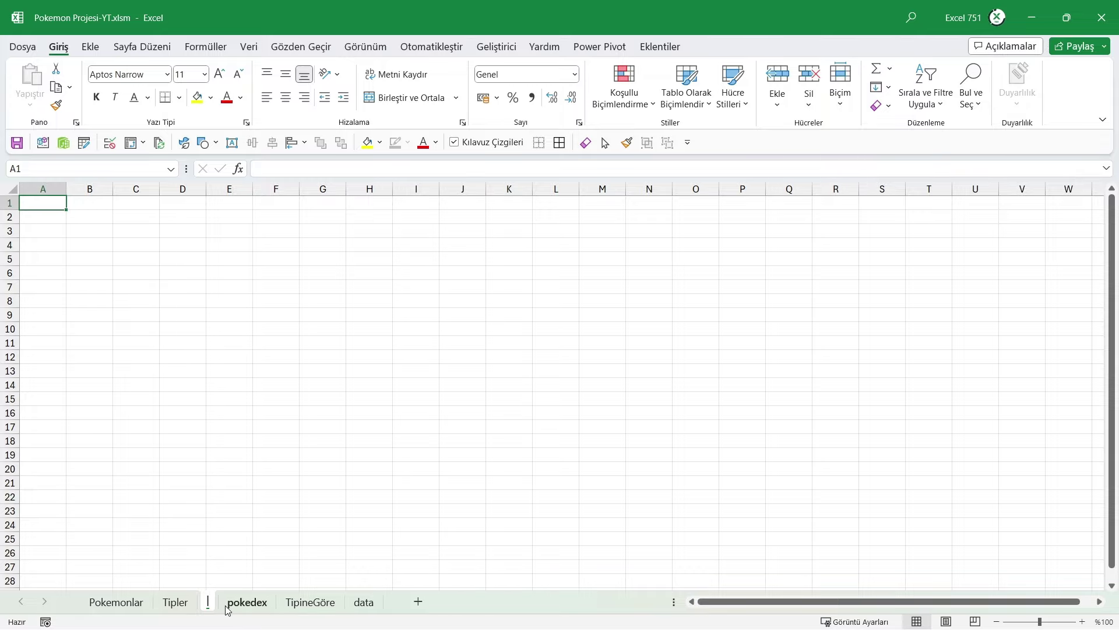
- Colour the Pokemonlar and Tipler tabs red
click(116, 602)
ctrl+click(175, 602)
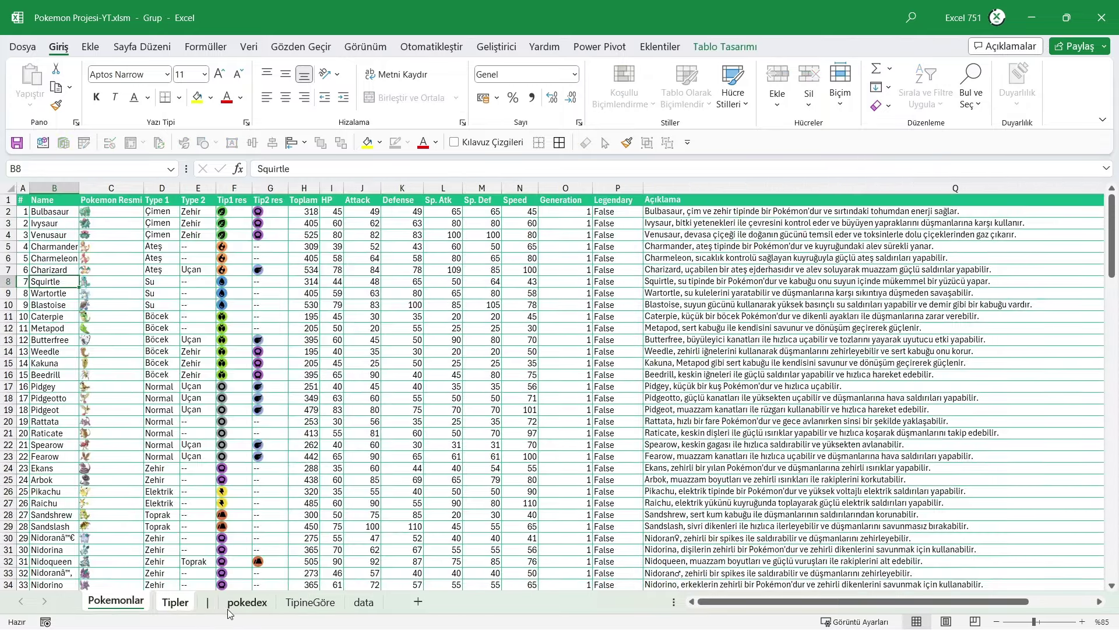
right_click(175, 607)
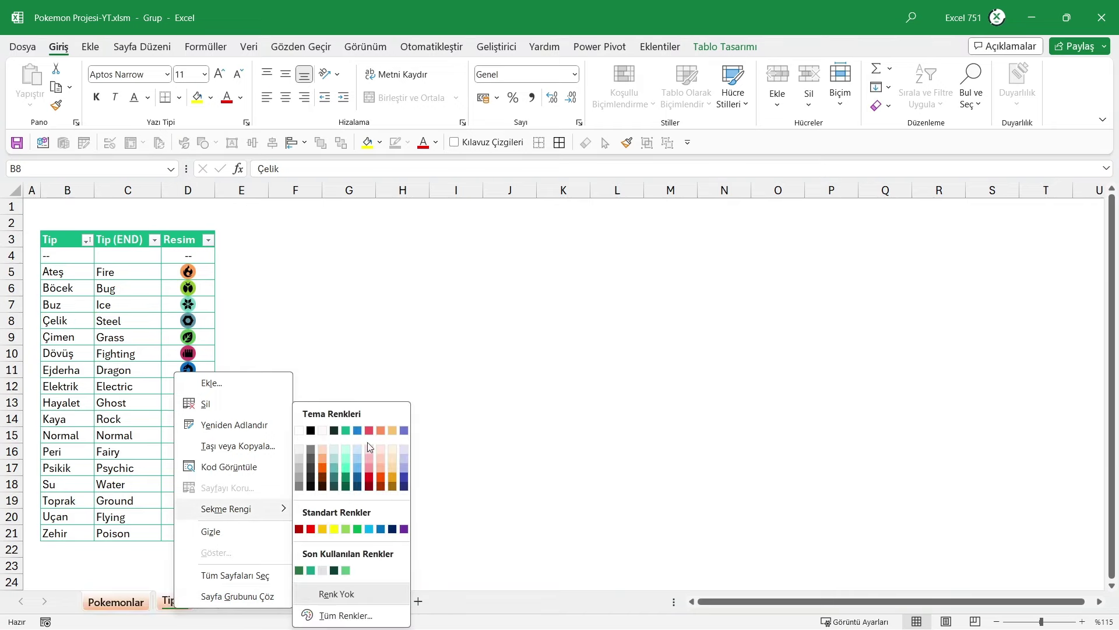
click(385, 434)
- Colour the pokedex and TipineGöre tabs green, then open the data sheet
ctrl+click(253, 604)
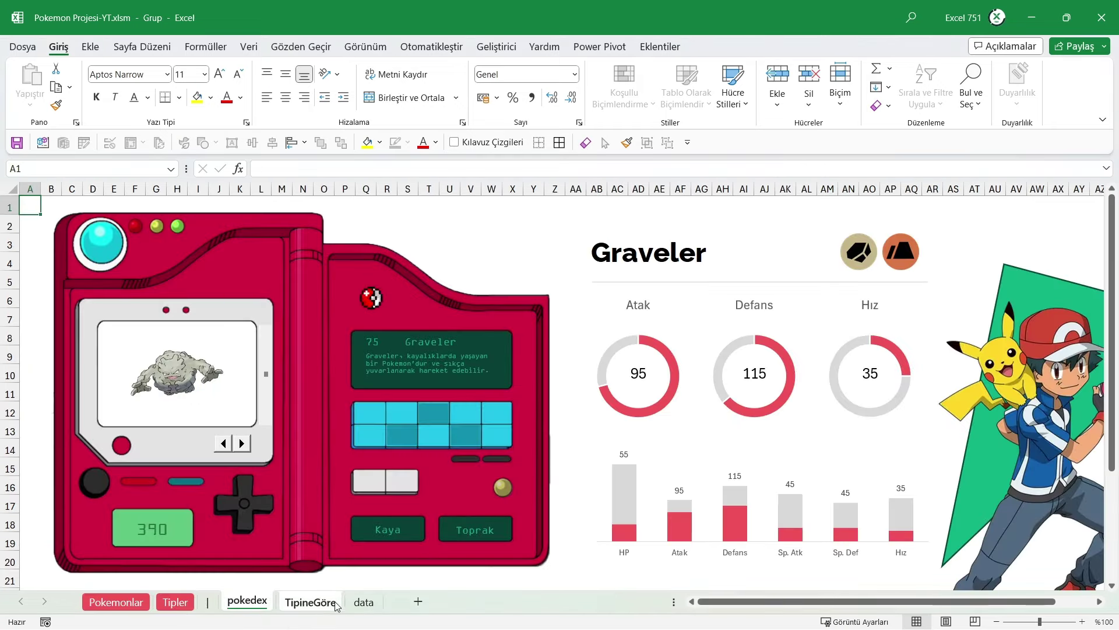
ctrl+click(310, 602)
right_click(320, 601)
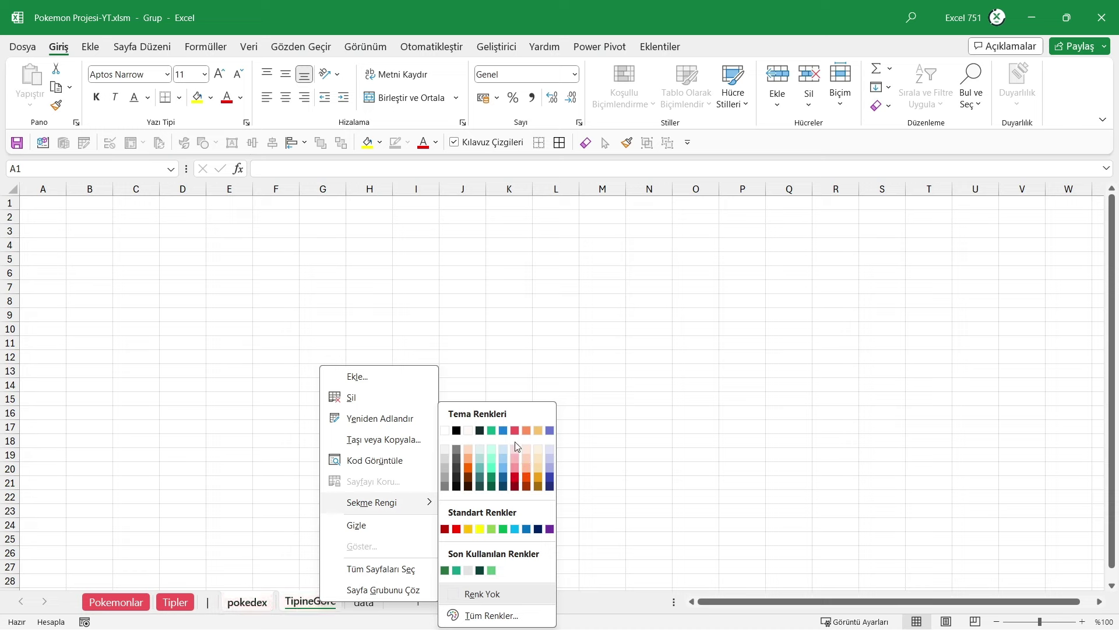
click(491, 431)
click(364, 603)
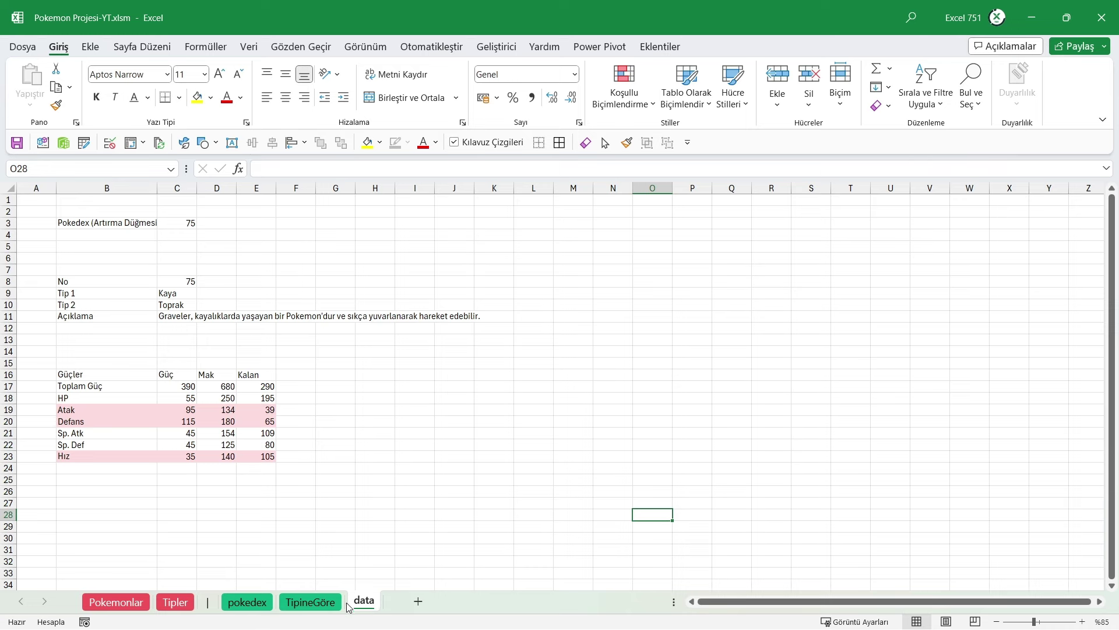
- Insert every symbol image from the Semboller folder over cells at E7 on TipineGöre
click(315, 602)
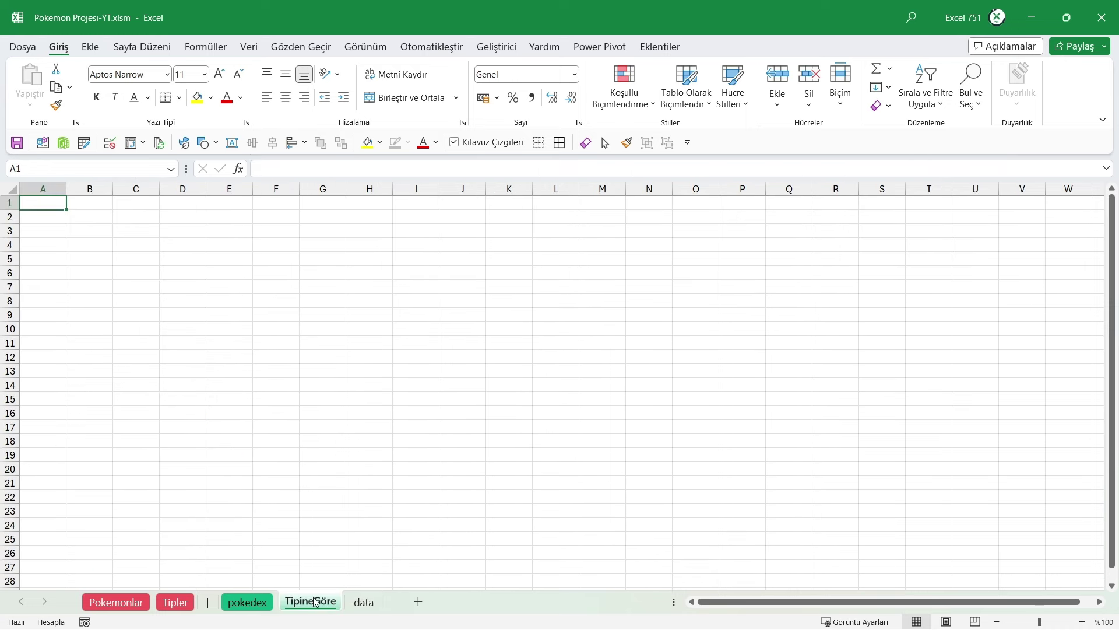
click(239, 282)
click(90, 47)
click(169, 101)
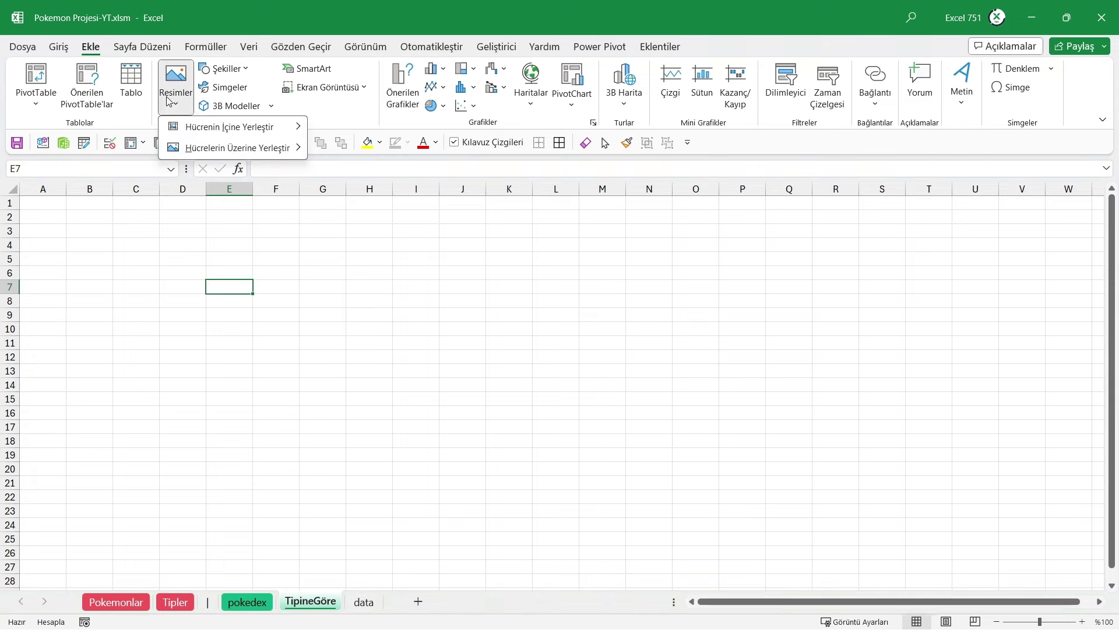
mouse_move(237, 149)
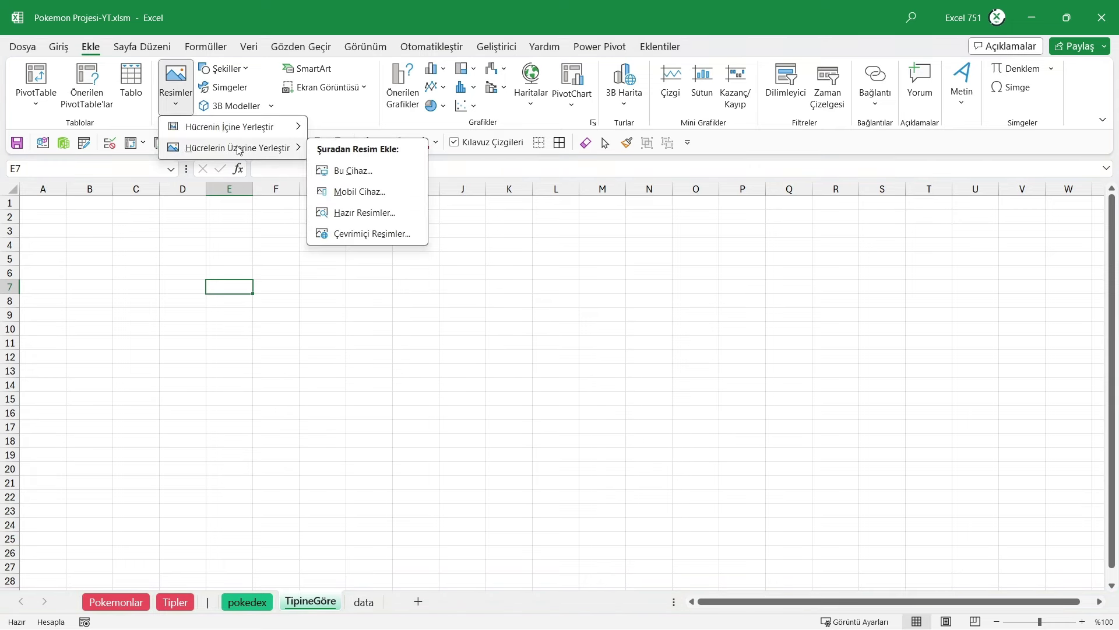
click(345, 171)
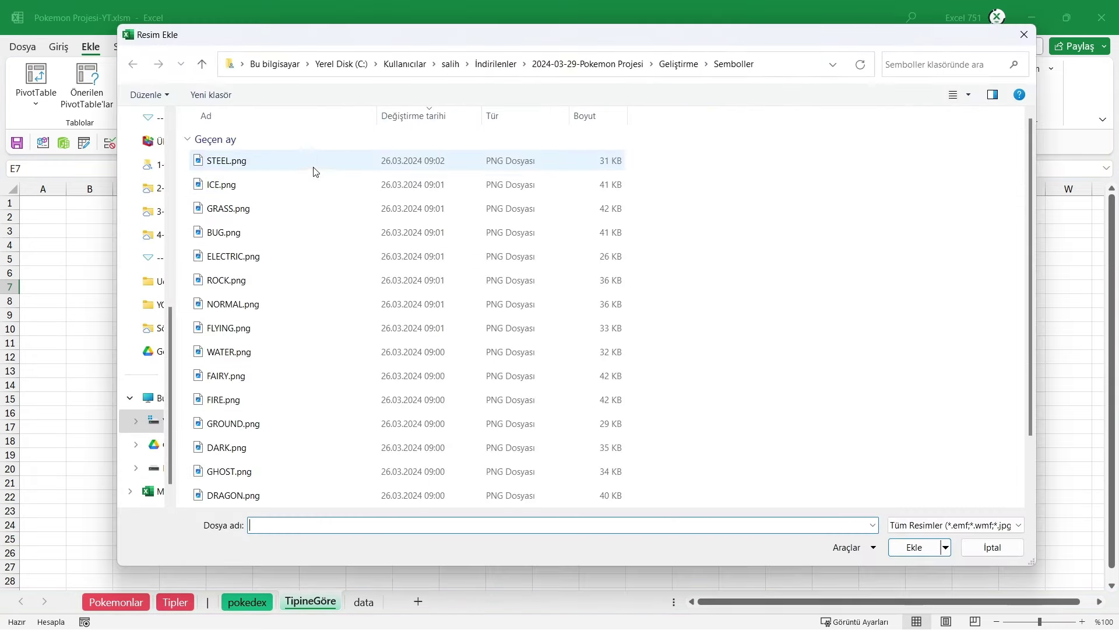
click(678, 63)
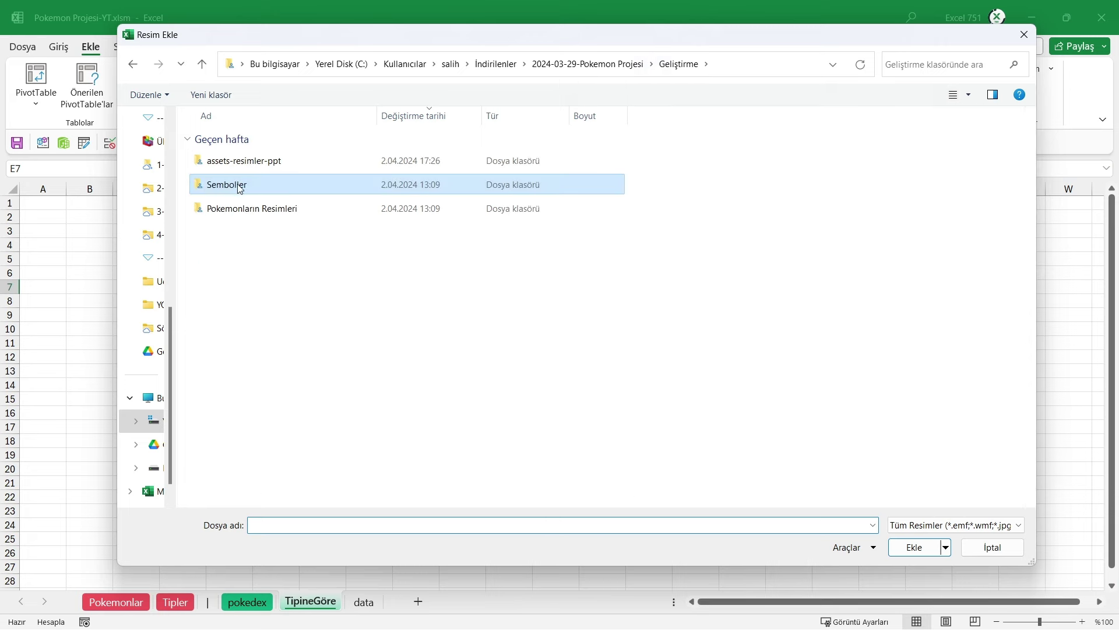
double_click(262, 192)
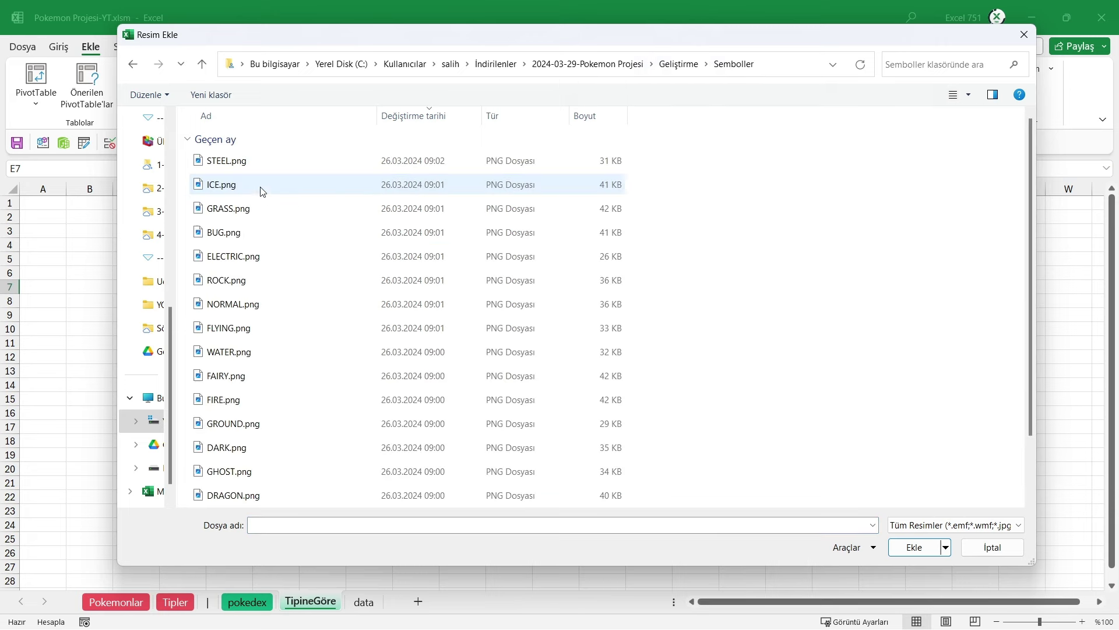
click(499, 210)
key(ctrl+a)
scroll(496, 212, down, 1)
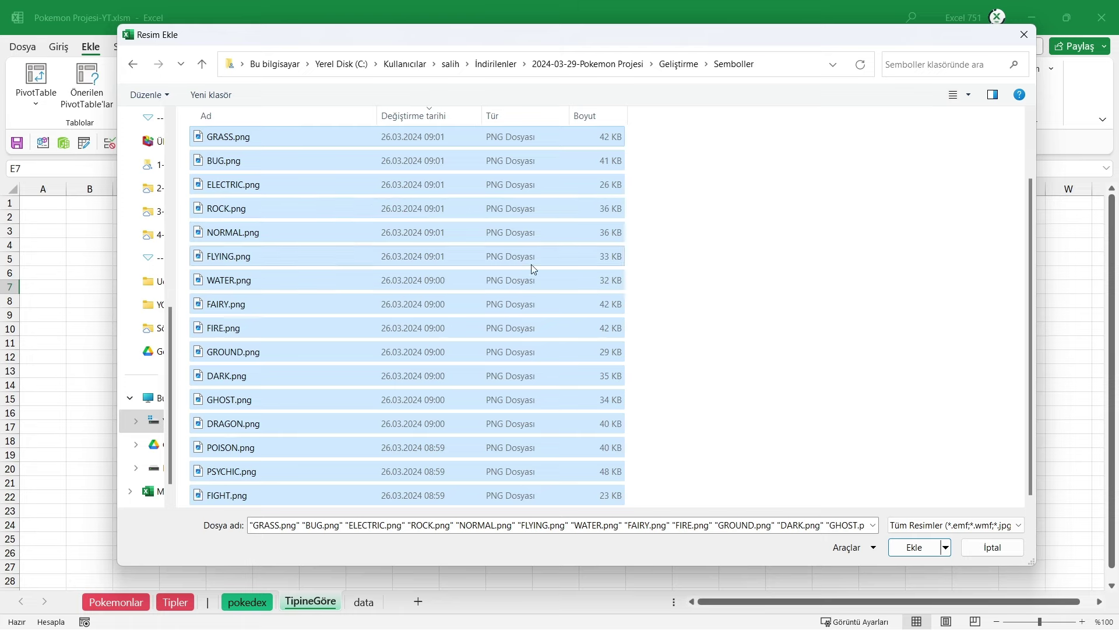
click(912, 548)
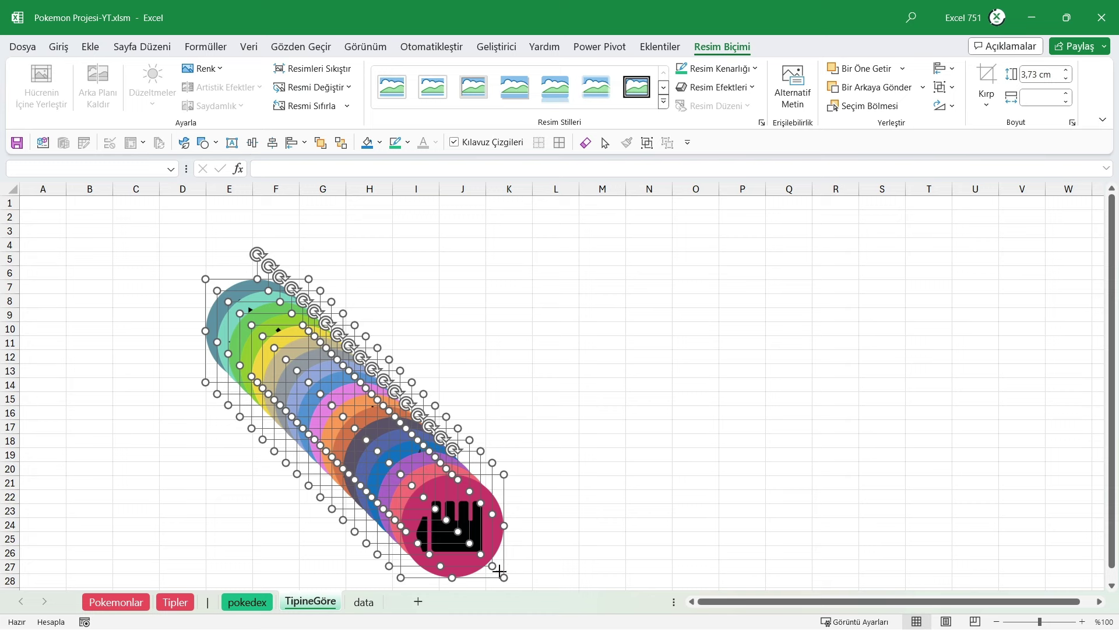
- Shrink the stacked icons, top-align them in a row, and move the last red icon to column Q
drag(499, 570, 431, 499)
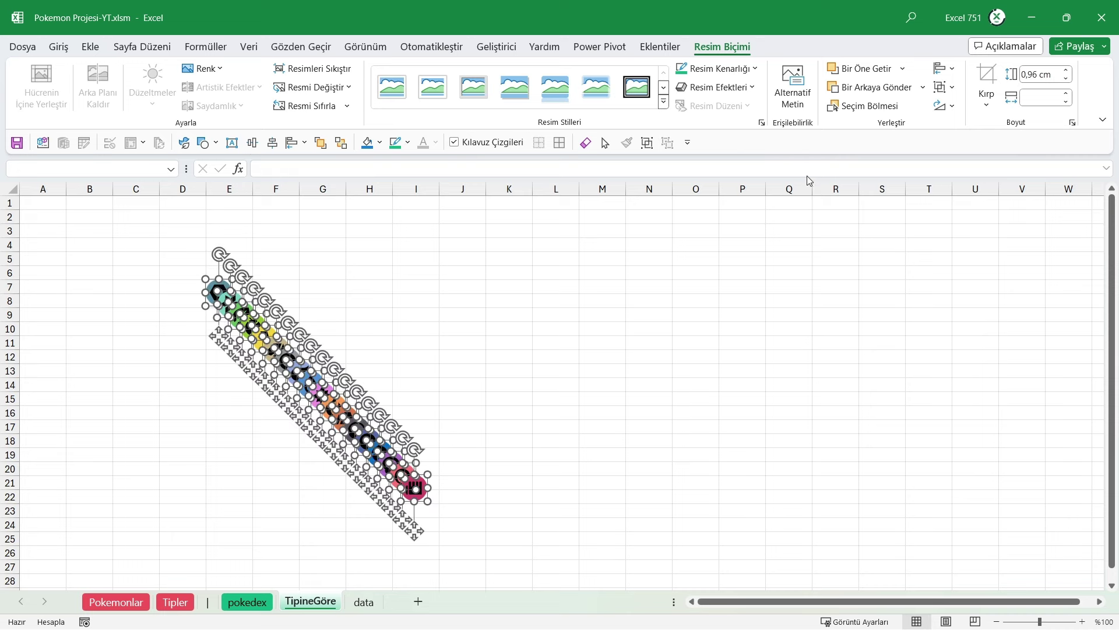
click(952, 70)
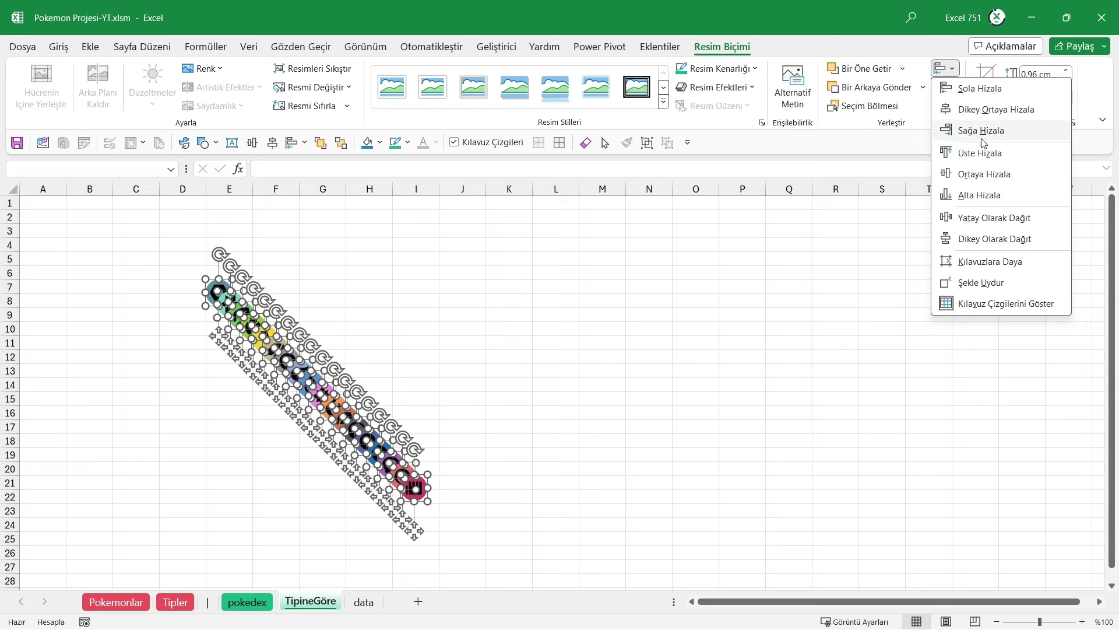
click(1014, 154)
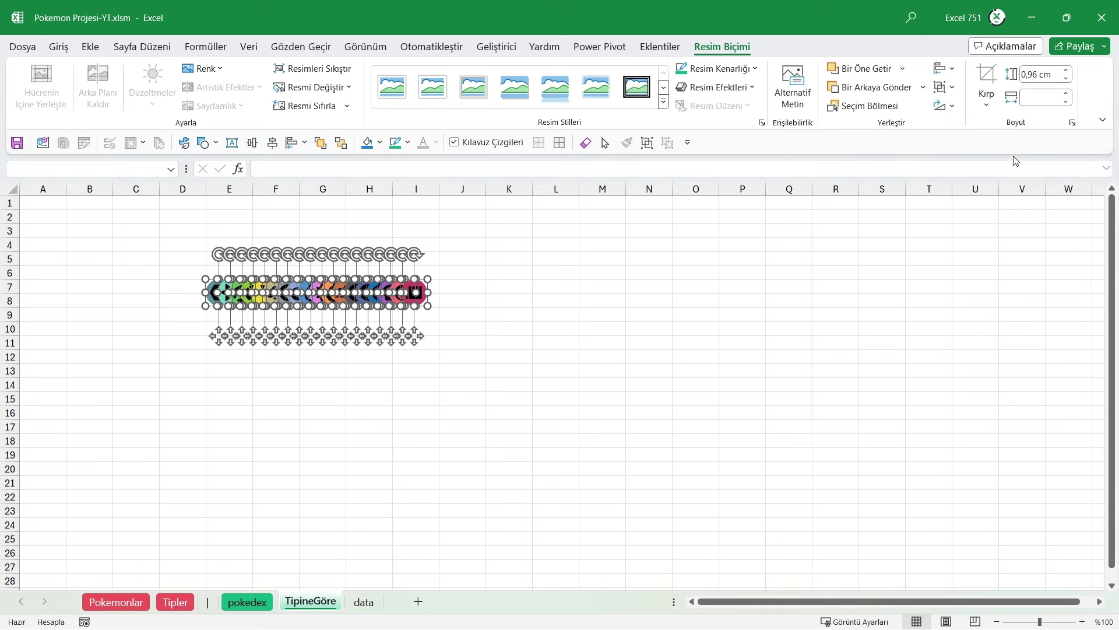
click(462, 327)
click(415, 292)
drag(414, 292, 811, 295)
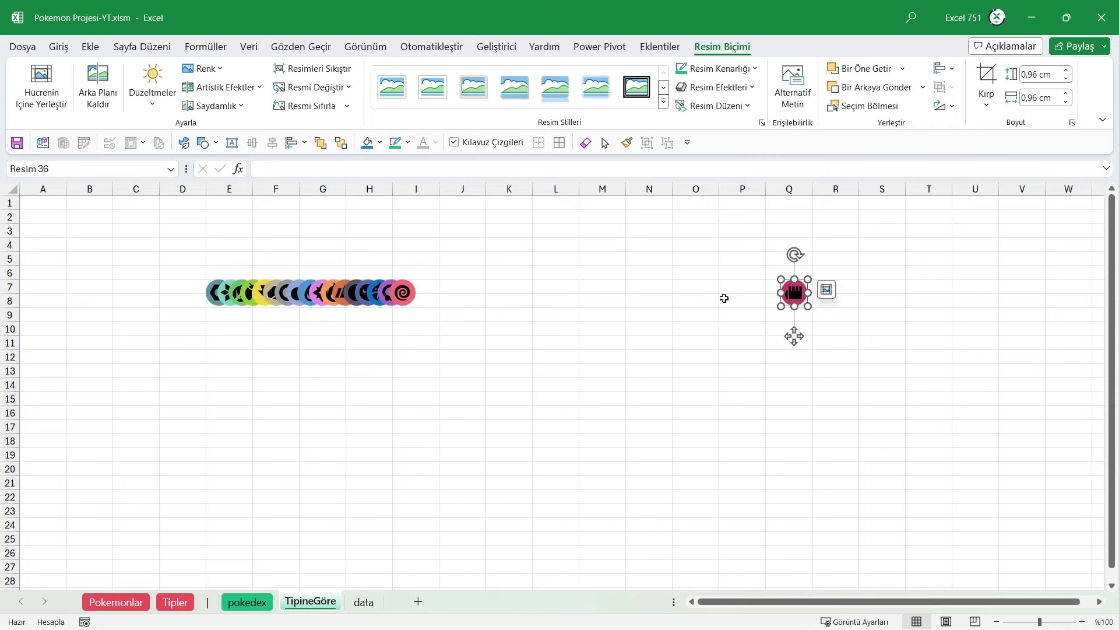
- Distribute all icons evenly between columns E and Q and move the row up to row 3
click(211, 296)
key(ctrl+a)
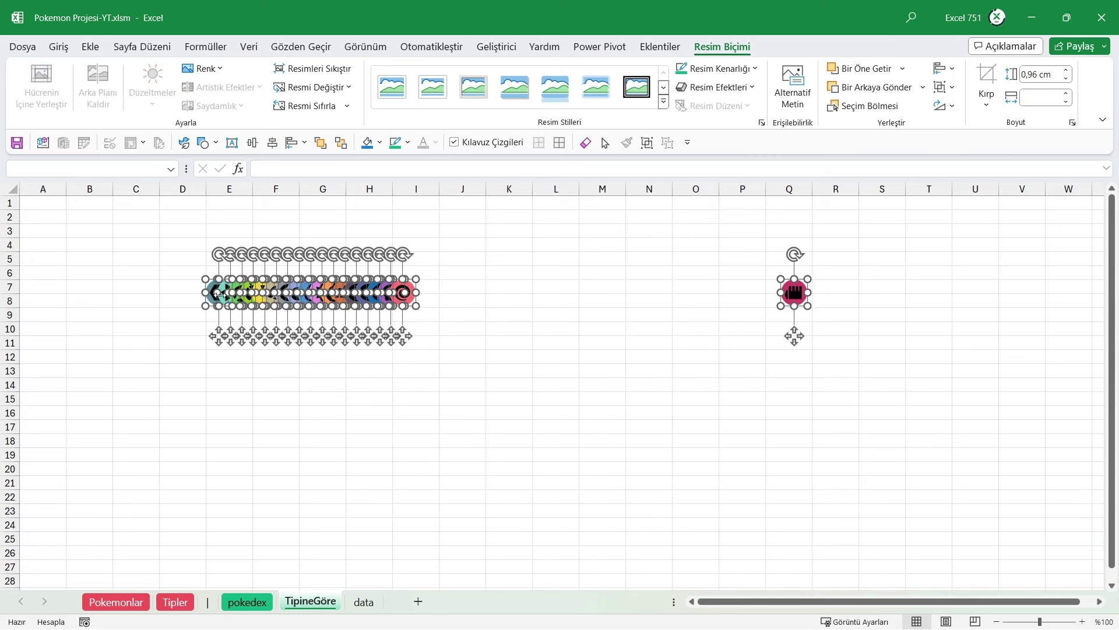
click(943, 68)
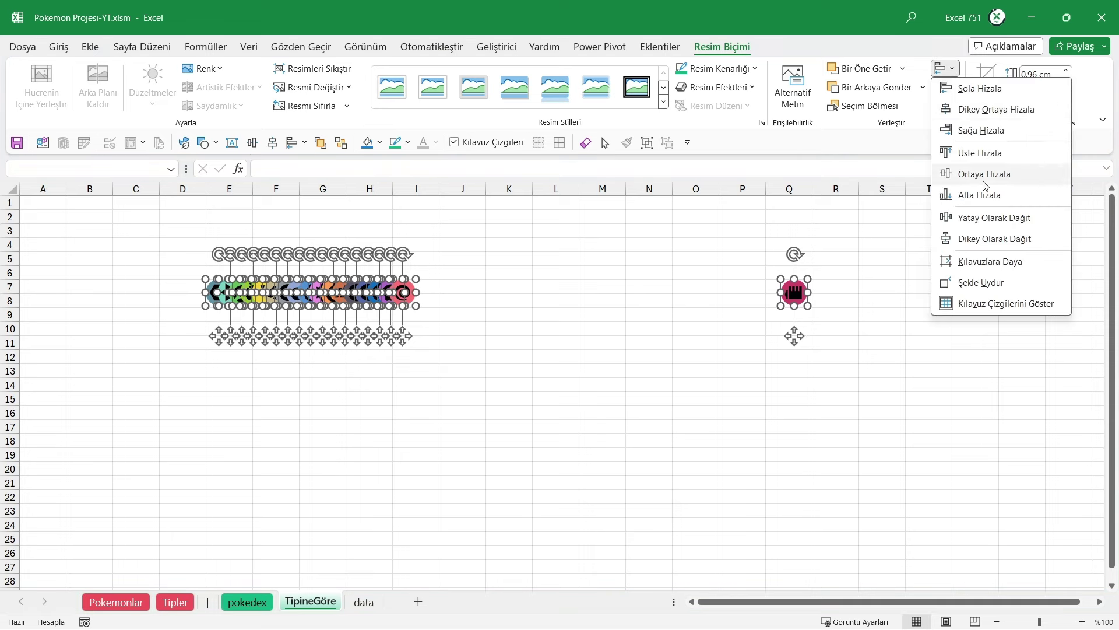
click(992, 217)
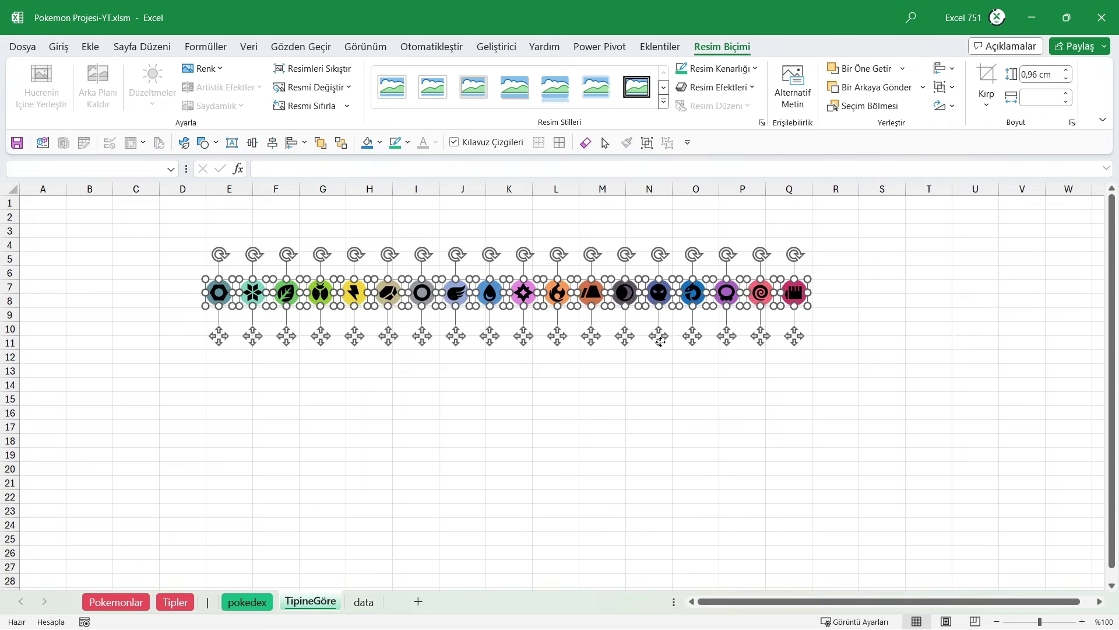
drag(660, 336, 660, 278)
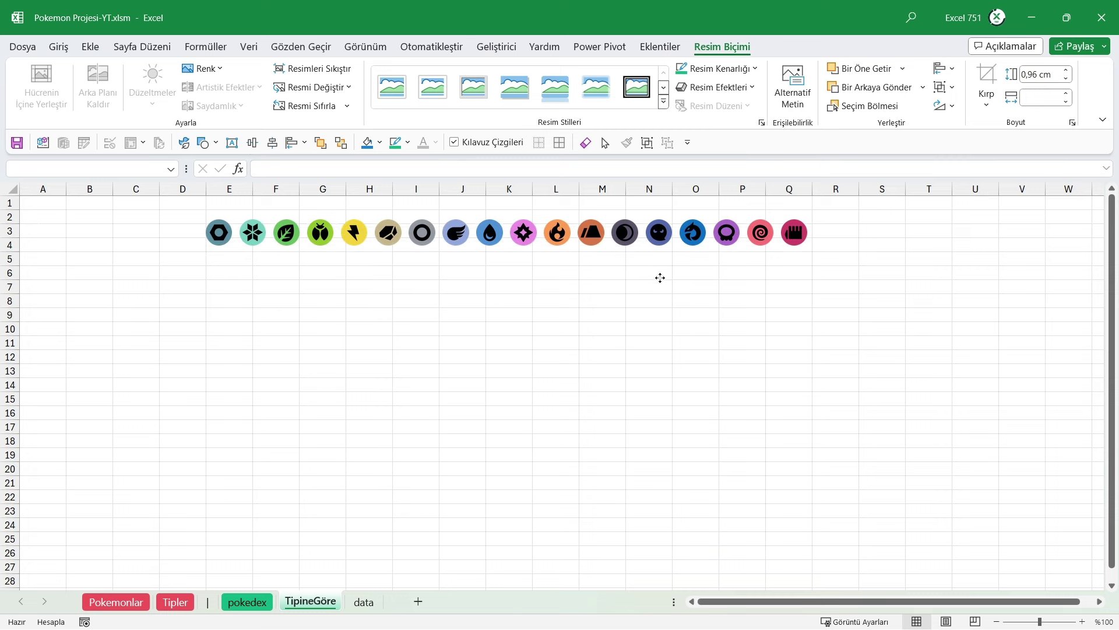
click(236, 342)
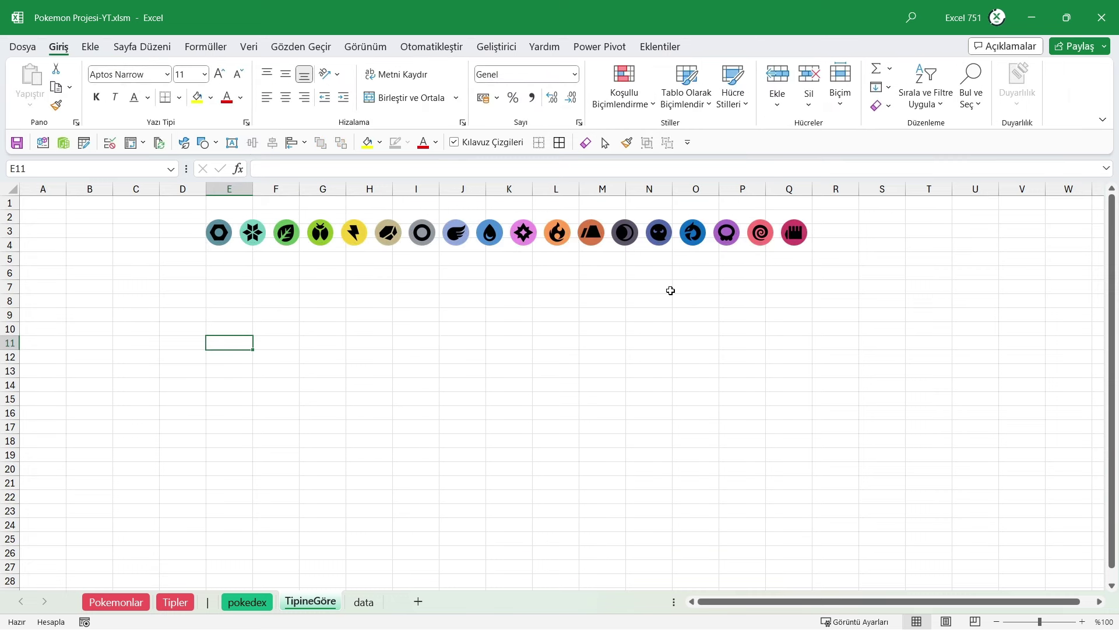
- Place a copy of the dark icon at D3 and redistribute the whole row evenly
click(625, 240)
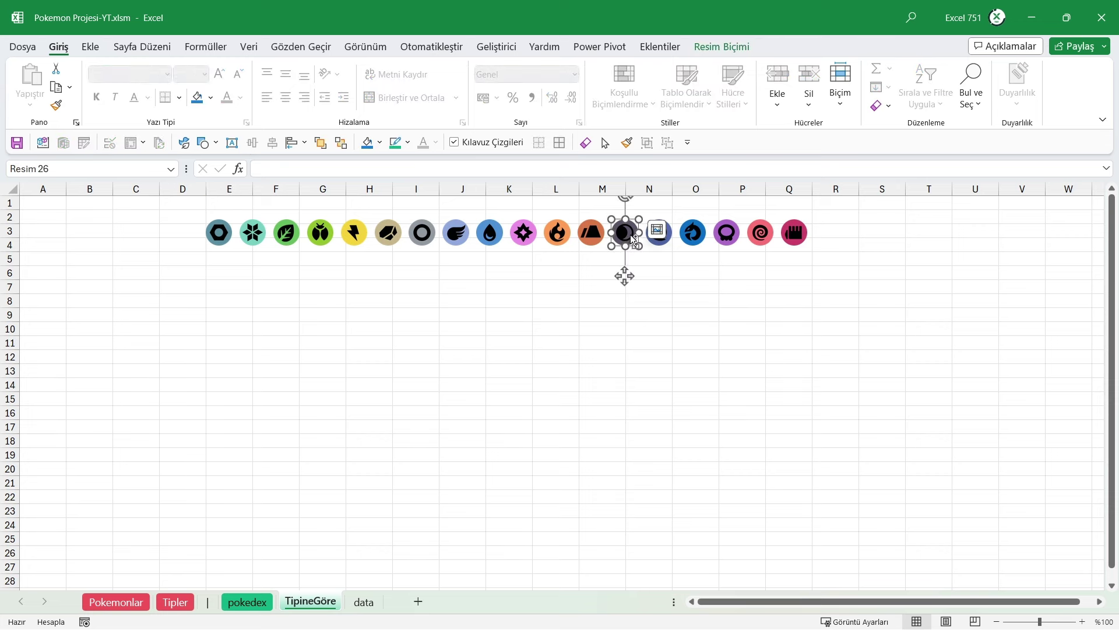
drag(634, 239, 190, 233)
key(ctrl+a)
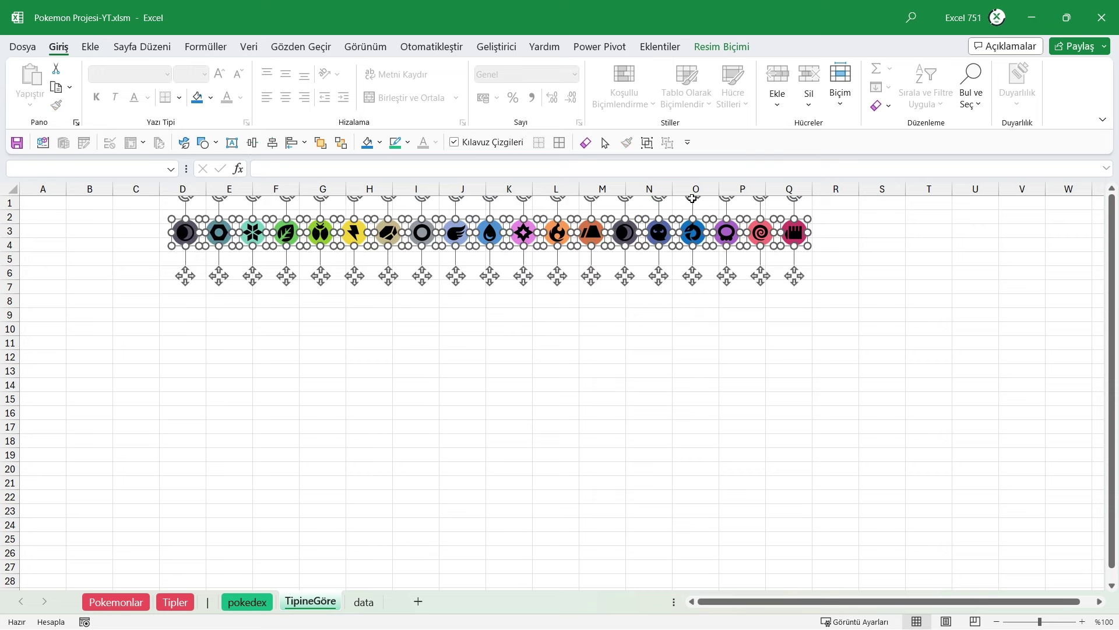
click(723, 48)
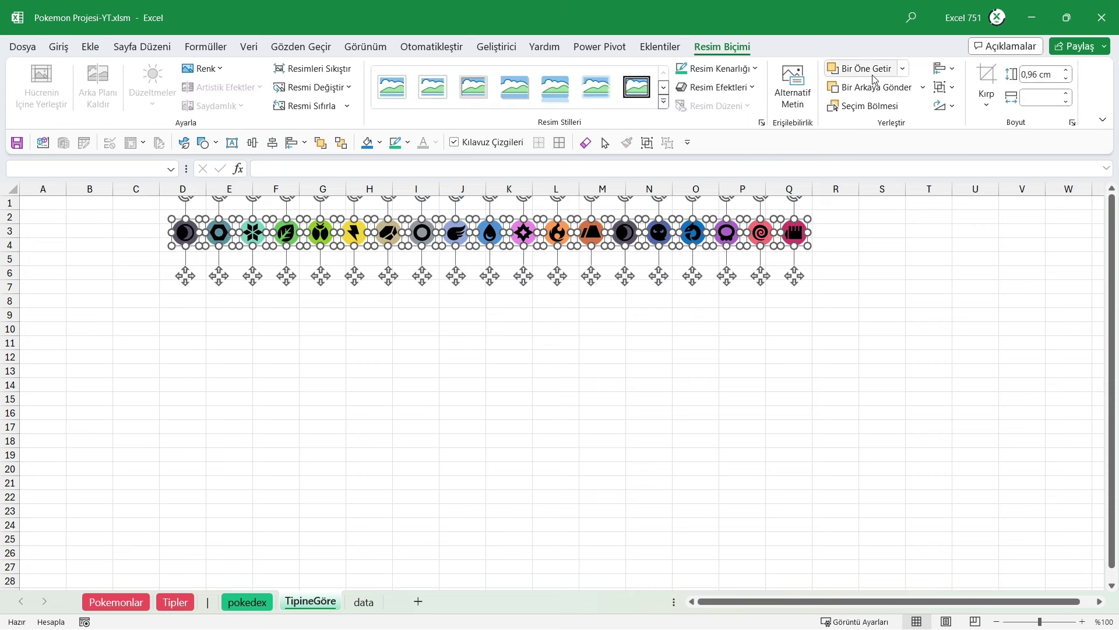
click(940, 69)
click(986, 217)
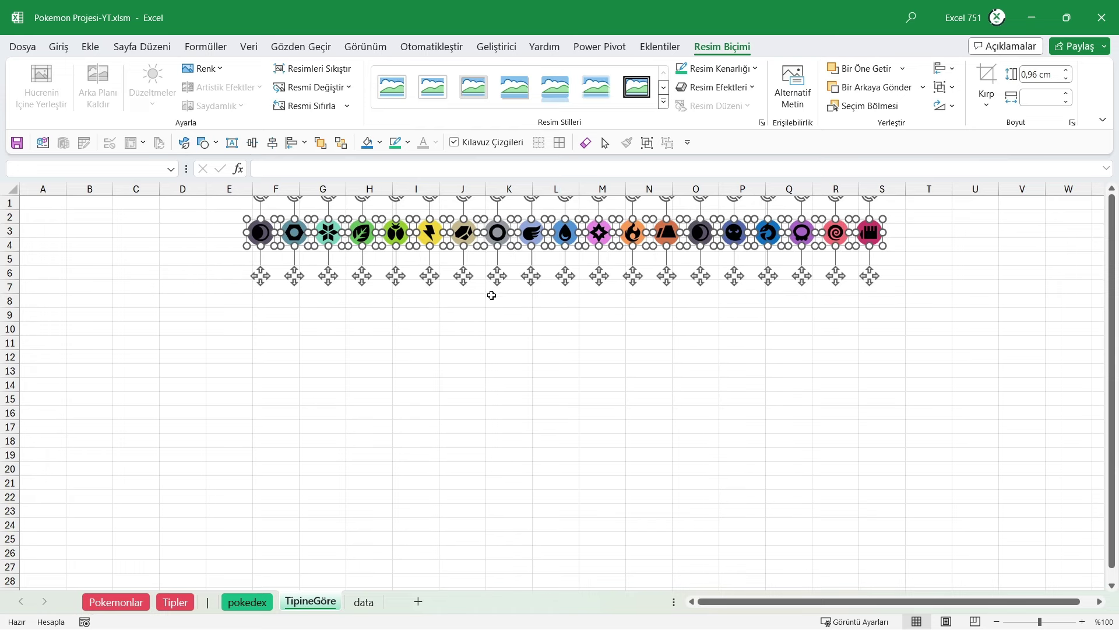
click(492, 295)
scroll(526, 320, up, 5)
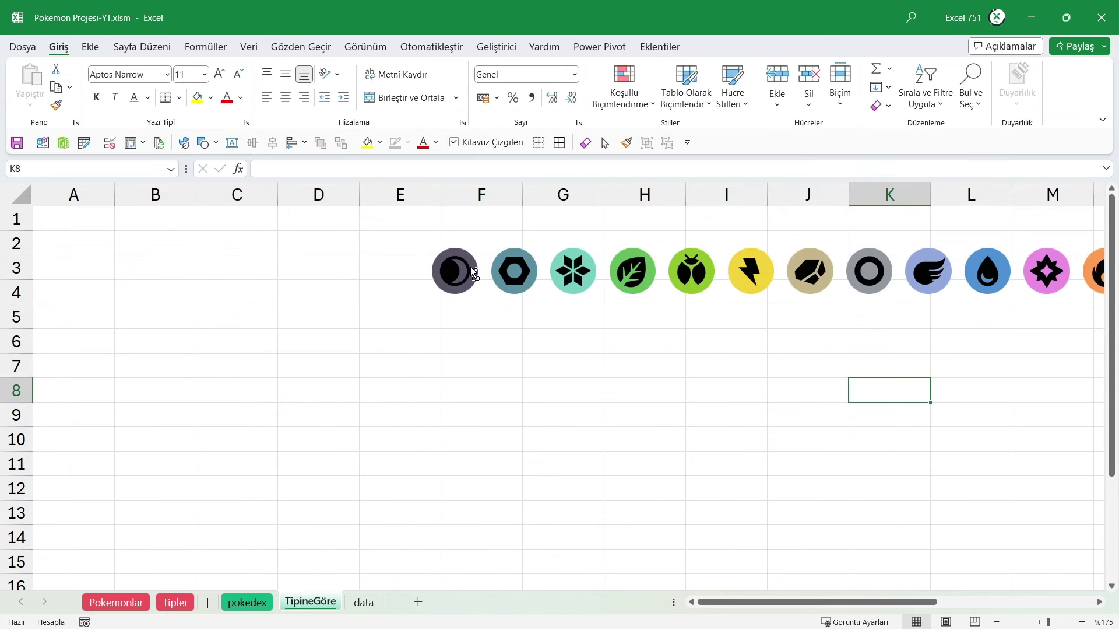
scroll(548, 315, up, 4)
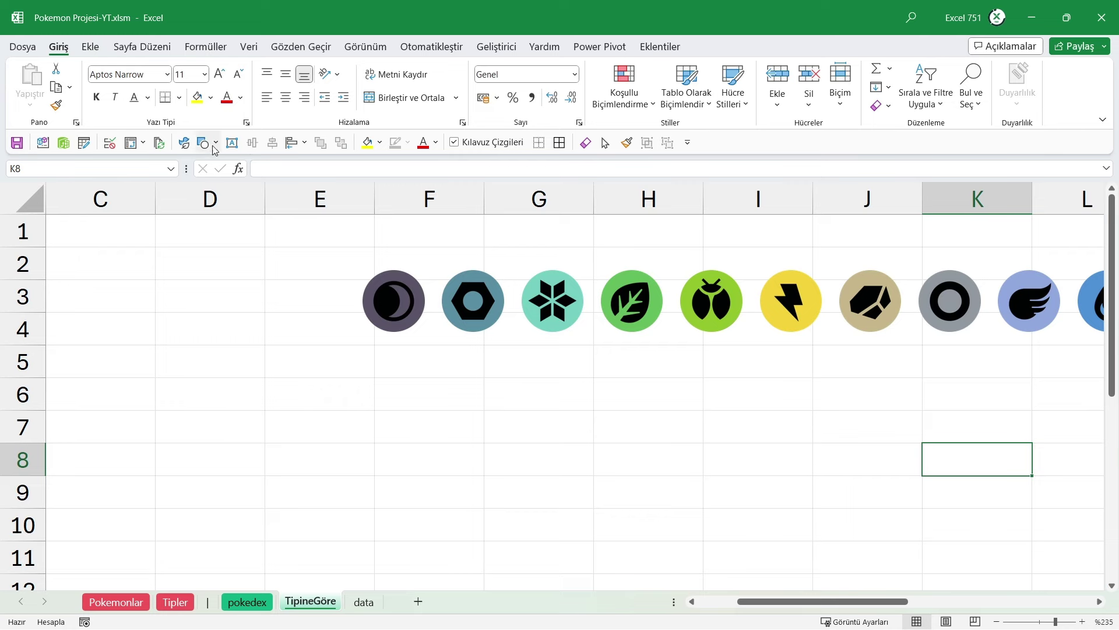
- Draw a black-filled circle over the first dark icon's symbol
click(211, 295)
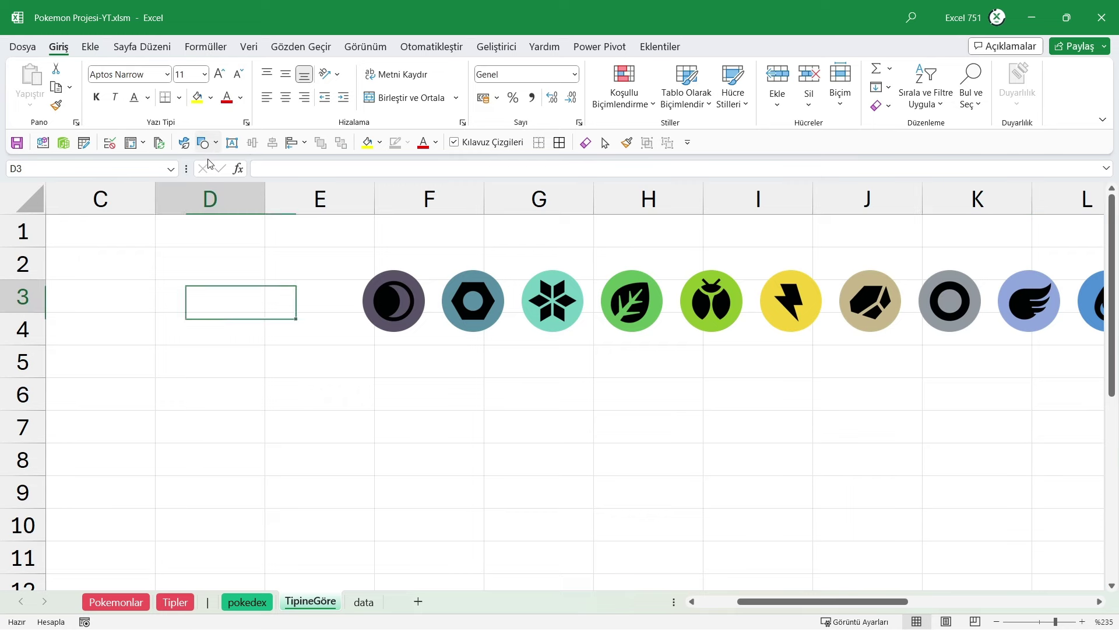
click(202, 142)
drag(376, 282, 413, 318)
scroll(413, 310, up, 4)
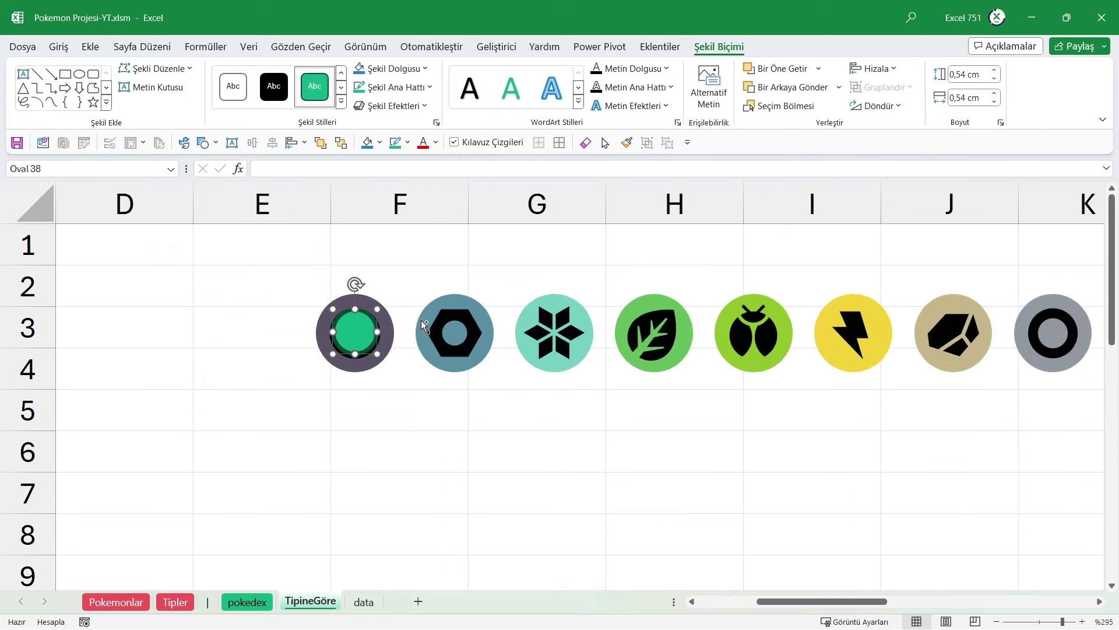
right_click(363, 326)
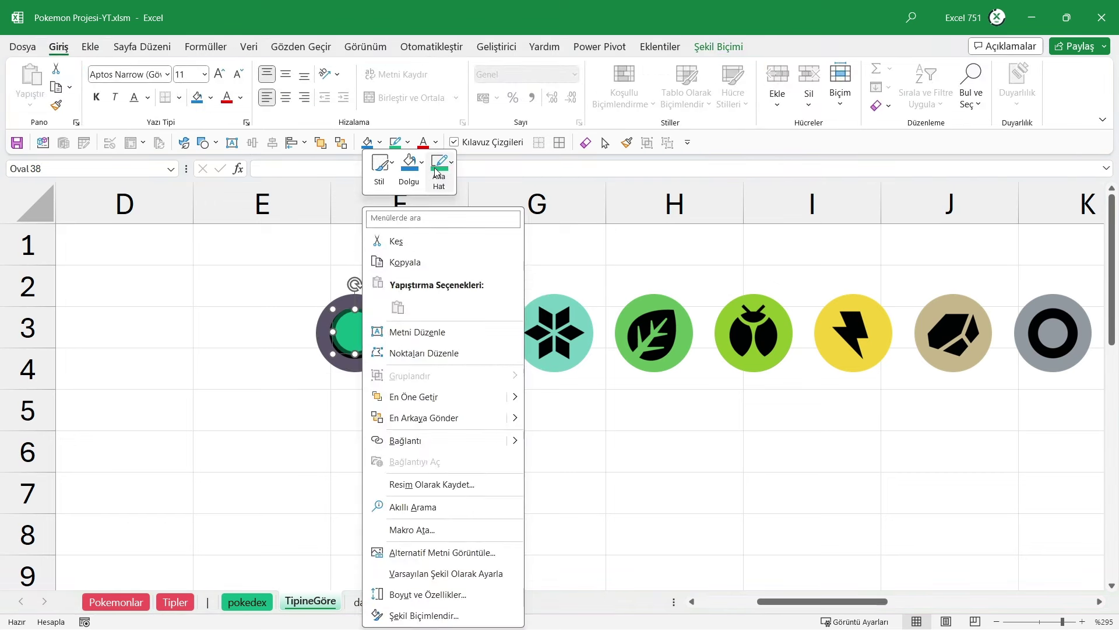
click(439, 169)
click(478, 414)
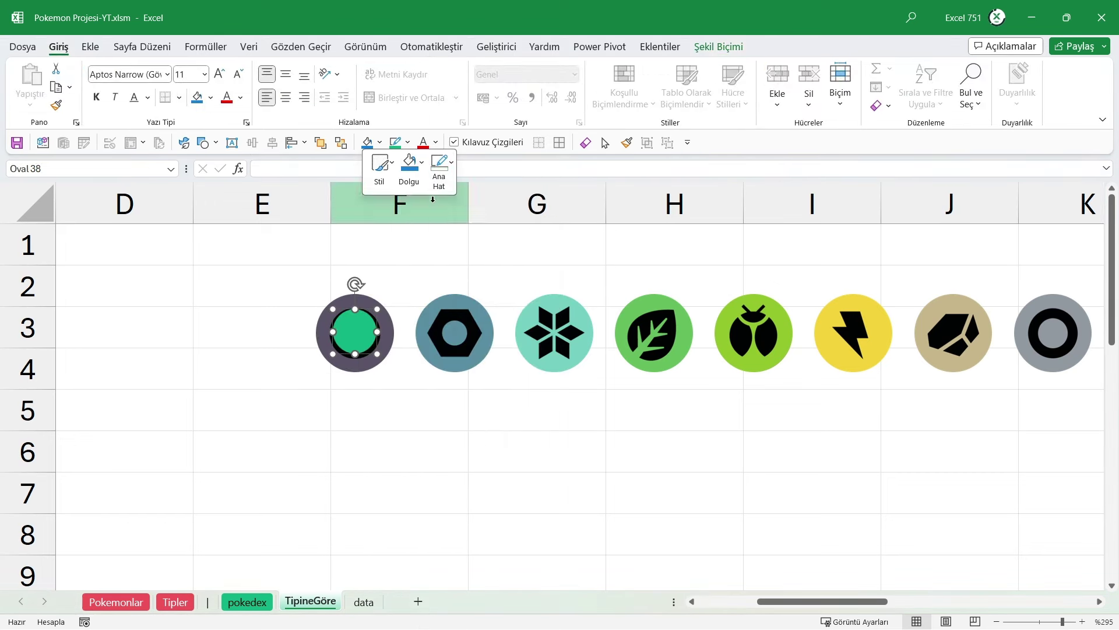
click(411, 165)
click(418, 241)
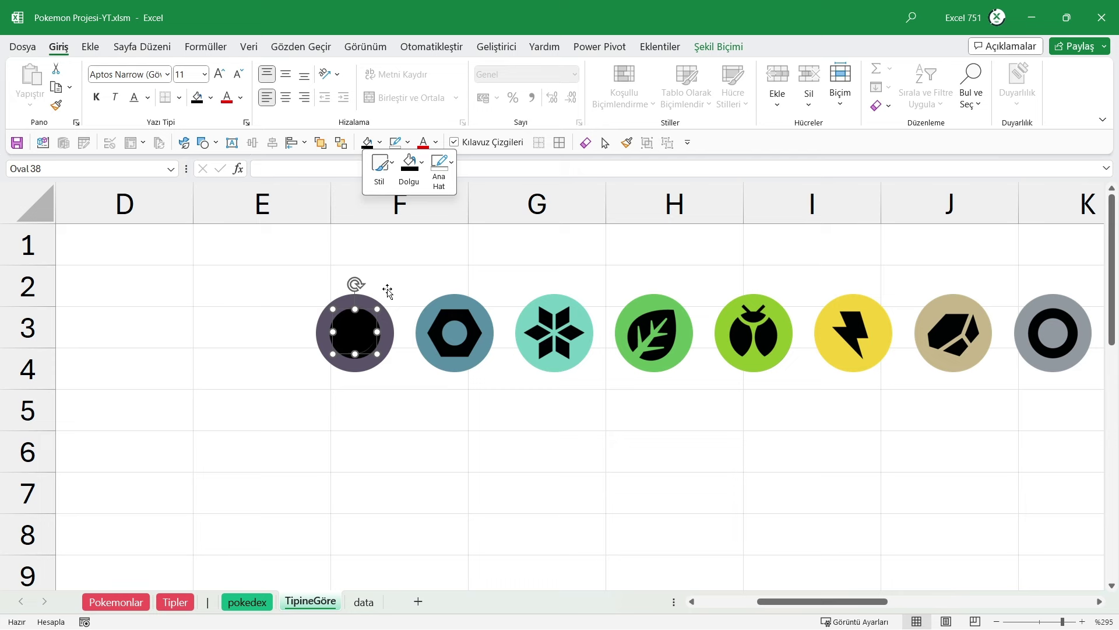
click(359, 342)
- Select the black circle together with the dark icon beneath it
click(359, 338)
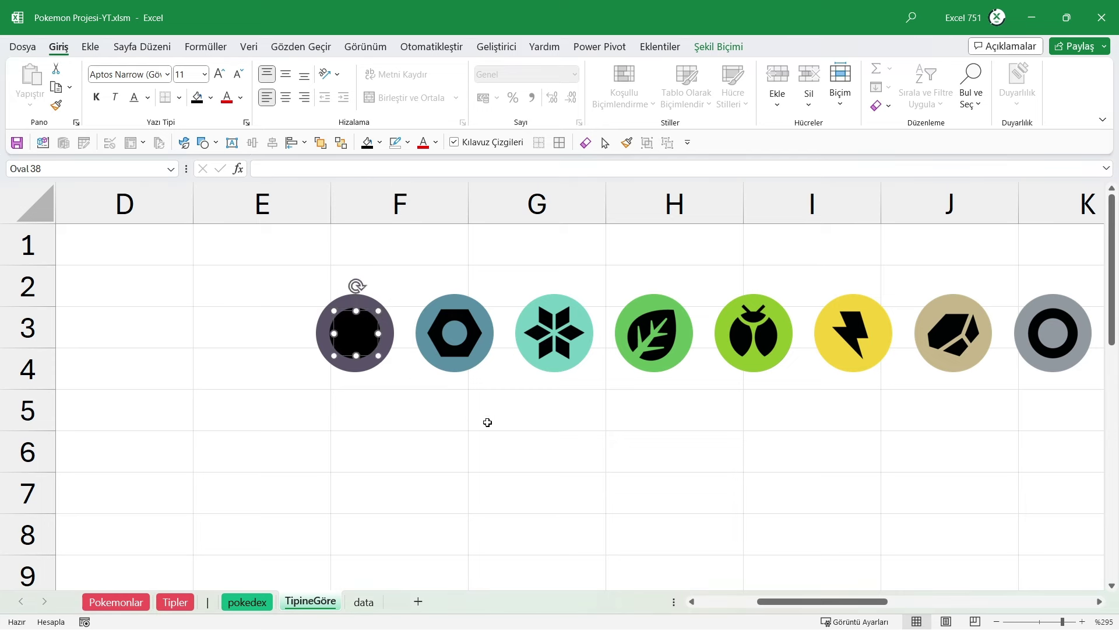
click(443, 404)
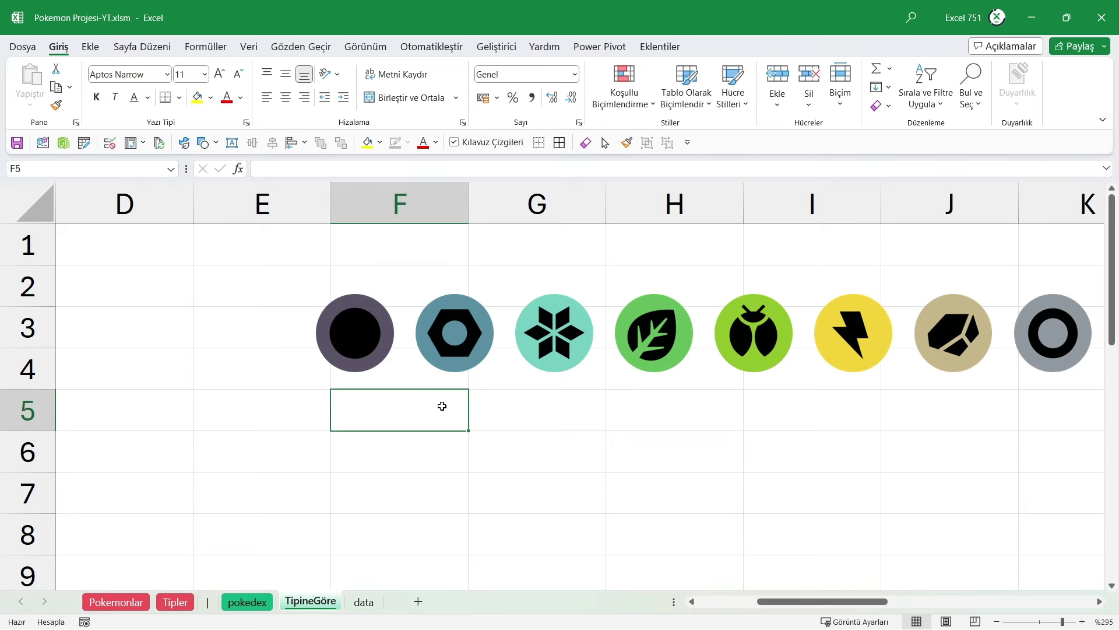
click(359, 341)
ctrl+click(359, 366)
right_click(358, 366)
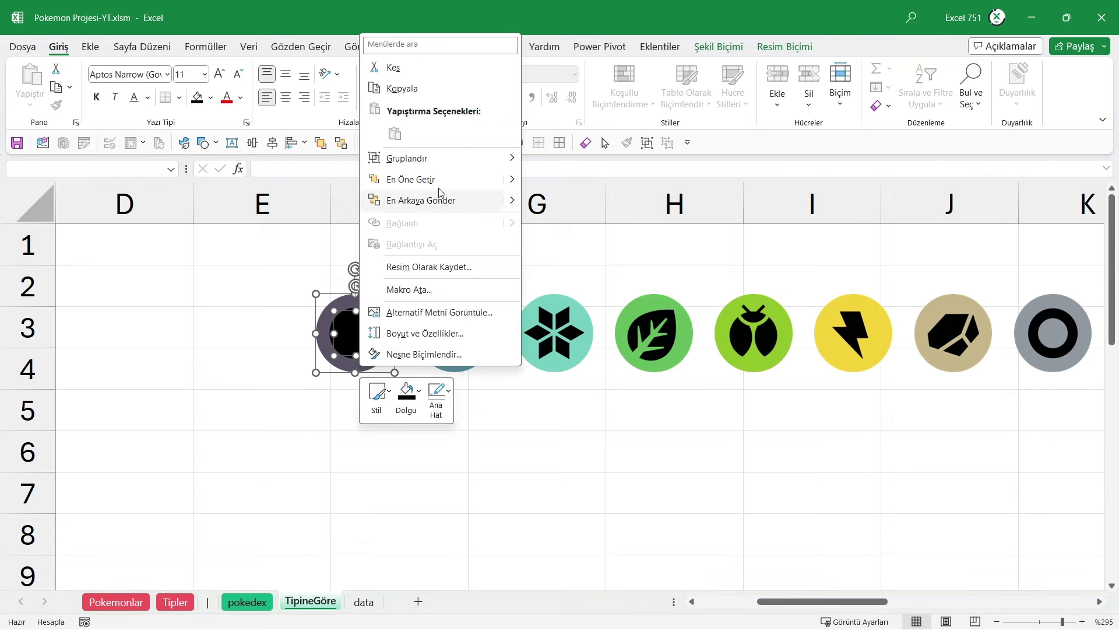
click(470, 441)
- Add a text box reading hepsi below the first icon, with its text centred
scroll(490, 383, down, 6)
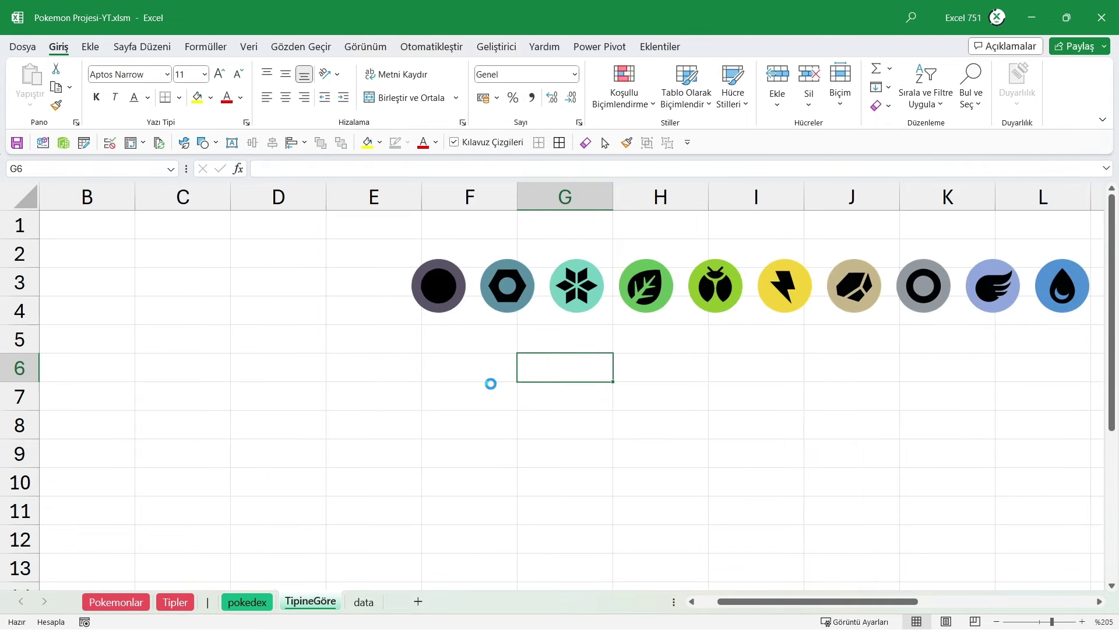
scroll(490, 383, down, 5)
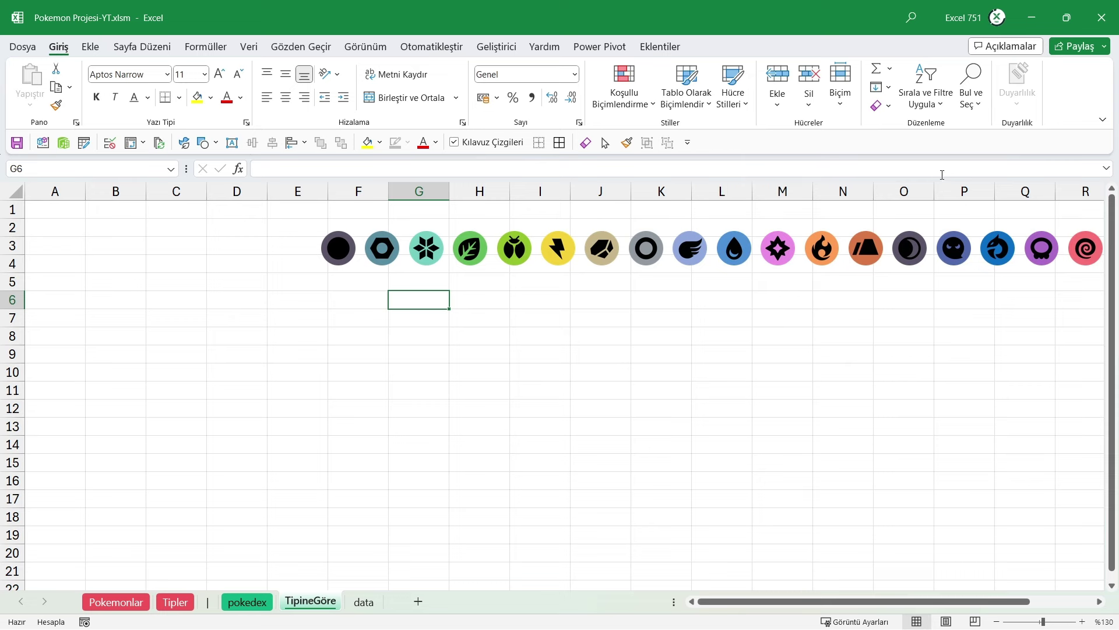
scroll(749, 128, down, 1)
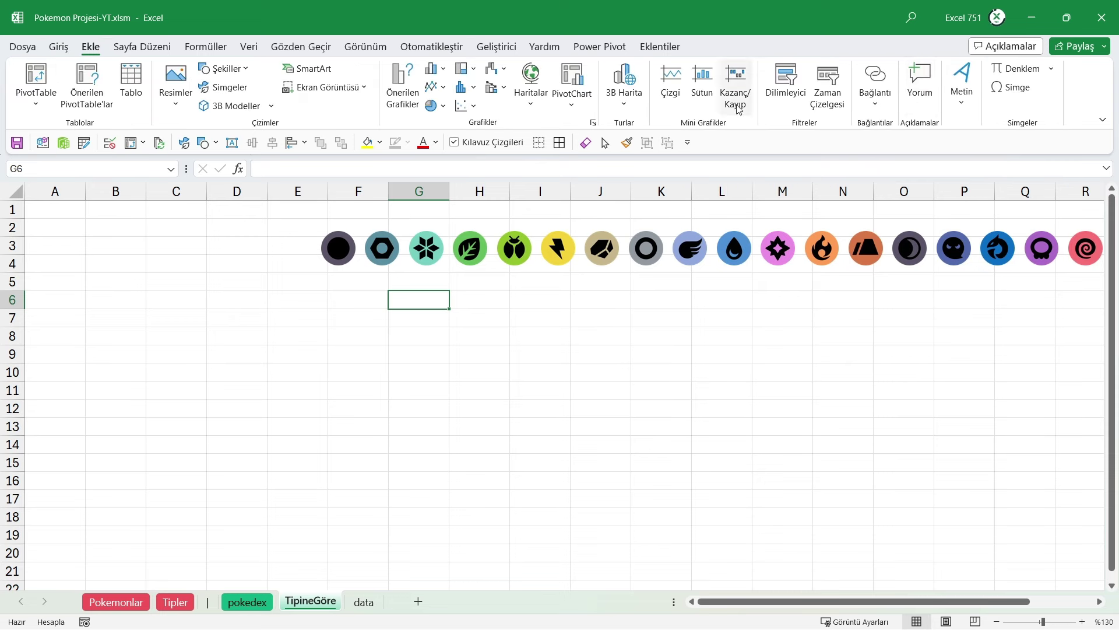
click(962, 84)
click(948, 154)
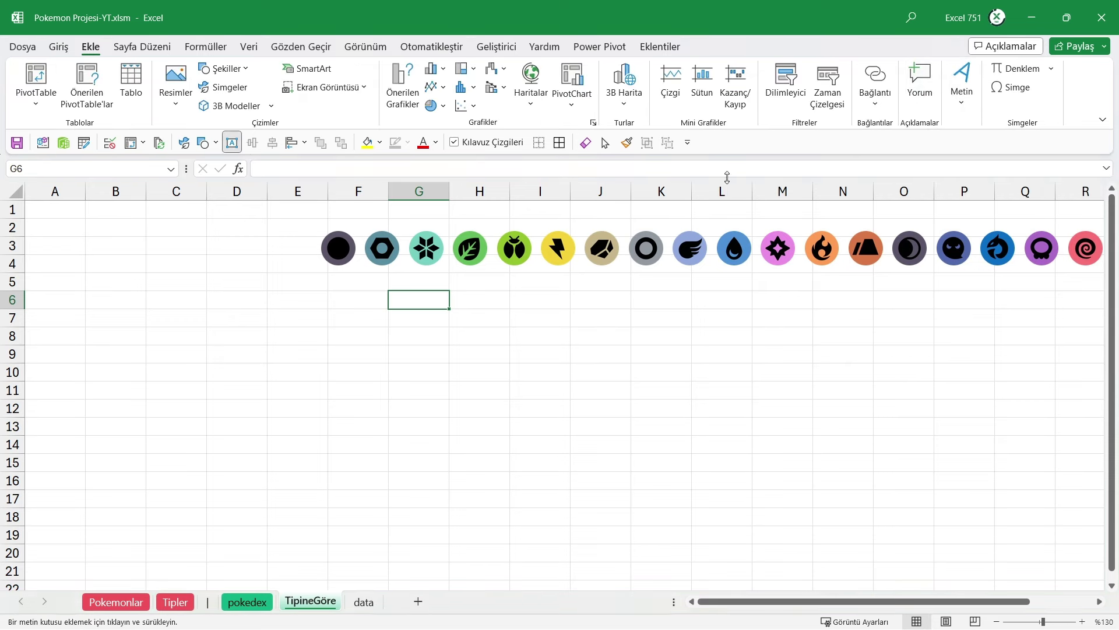
click(343, 283)
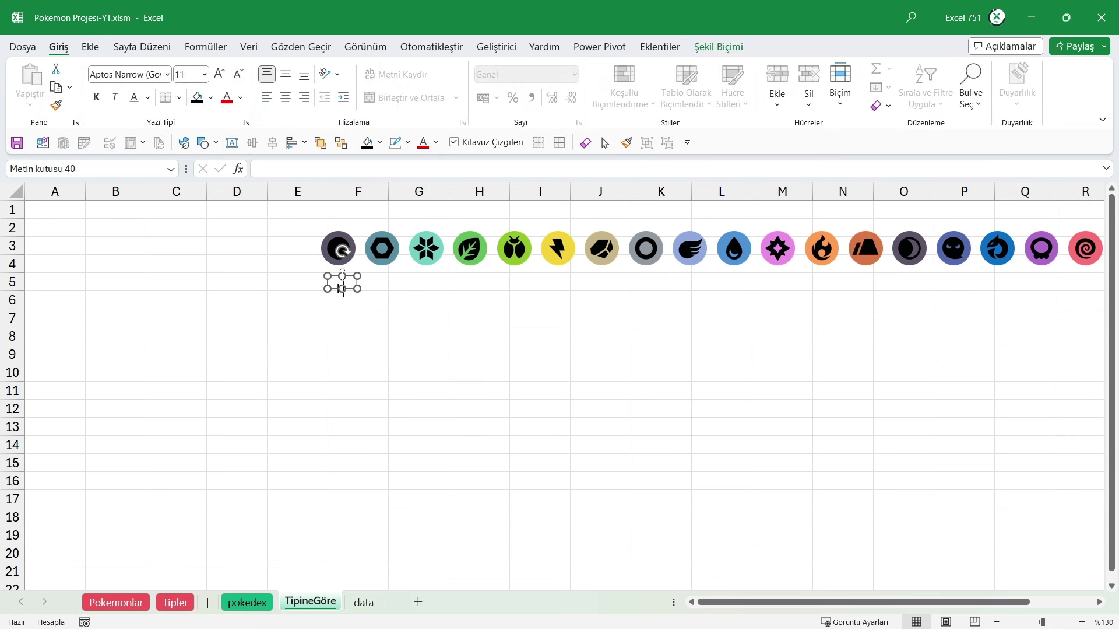
text(epsi)
key(ctrl+a)
click(339, 295)
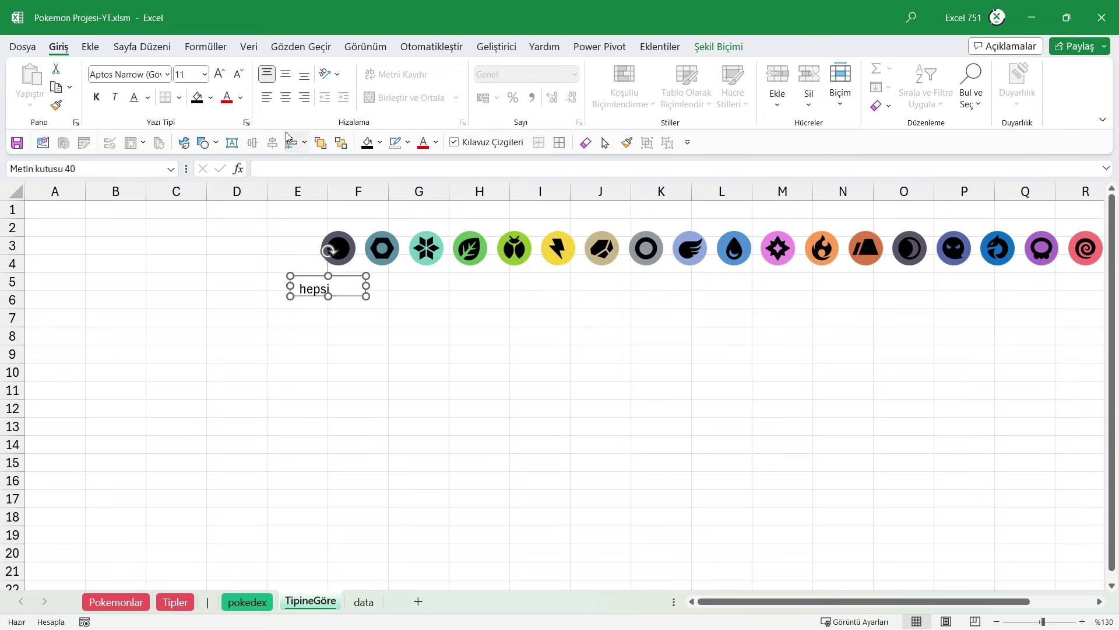
click(285, 98)
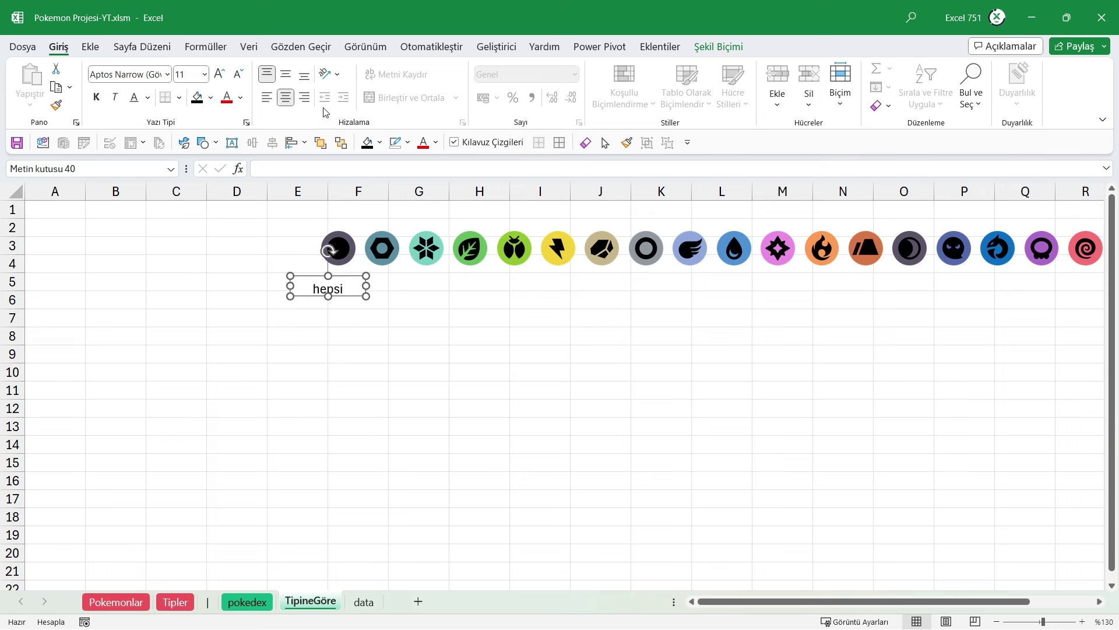
- Remove the hepsi box's fill and border, move it under the icon, and shrink the font twice
right_click(349, 282)
key(Escape)
right_click(344, 293)
click(392, 170)
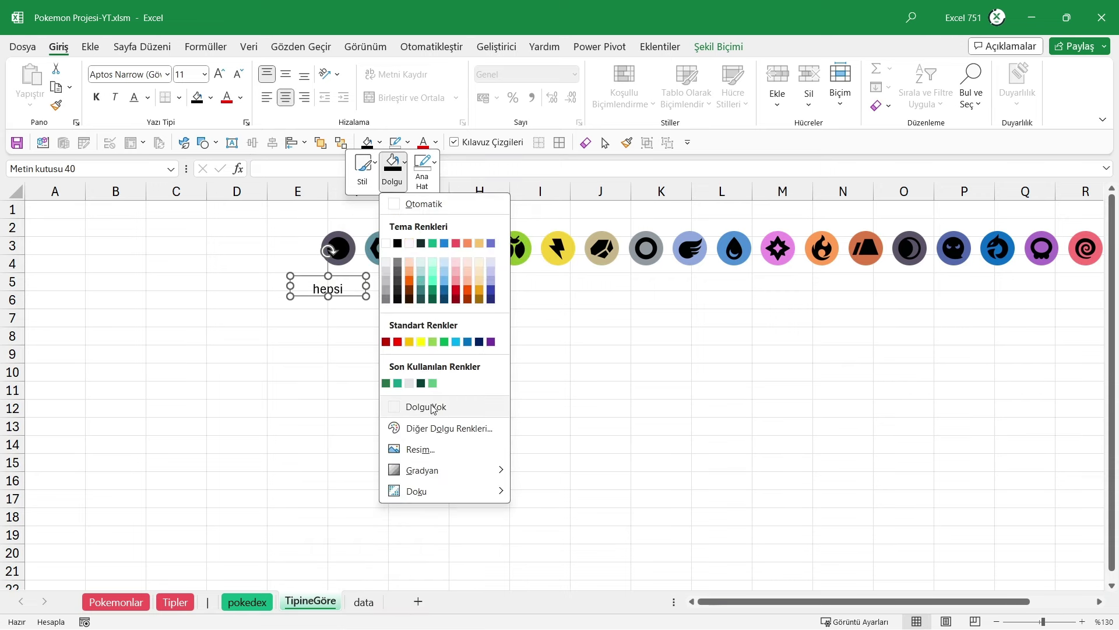
click(432, 408)
click(422, 167)
click(472, 413)
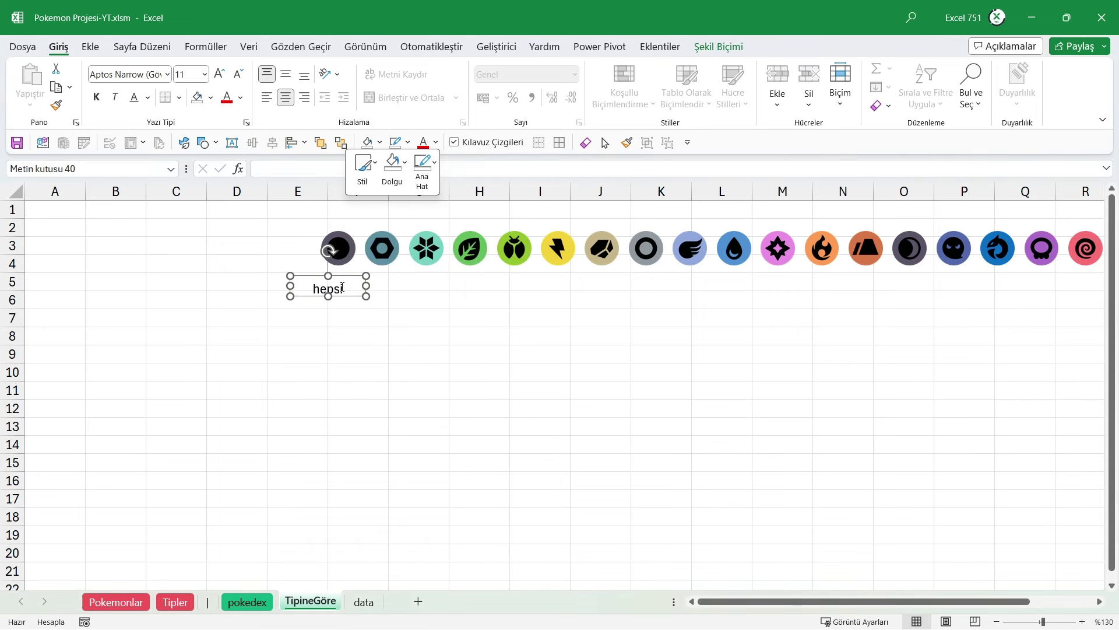
mouse_move(330, 297)
mouse_down()
mouse_move(351, 305)
mouse_move(362, 292)
mouse_up()
click(238, 74)
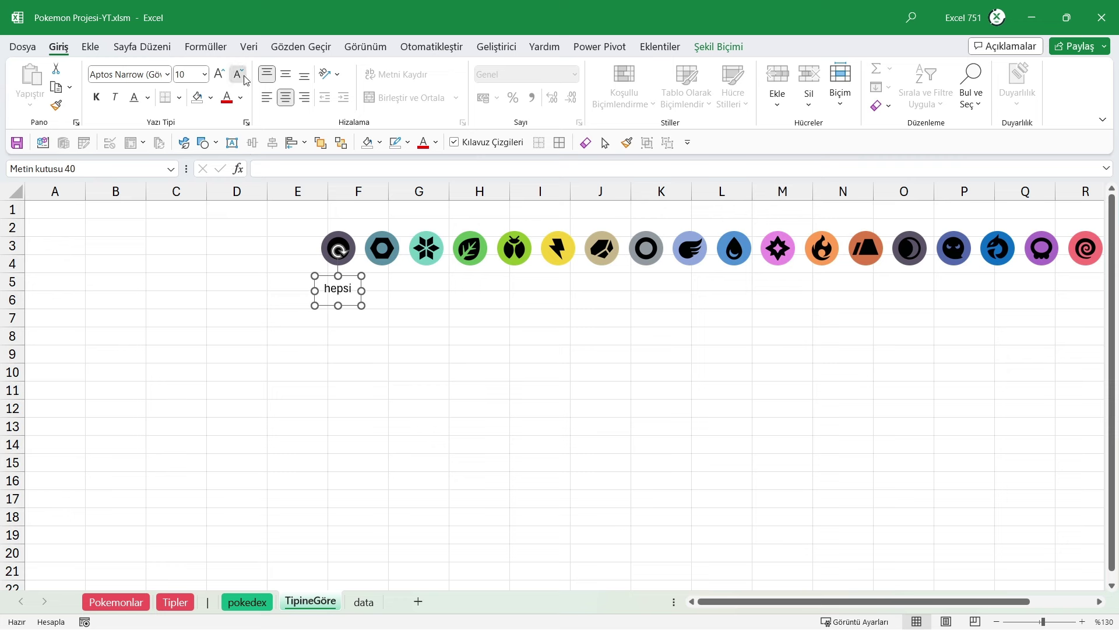
click(238, 74)
- Copy the hepsi label under the second (hexagon) icon and relabel it çelik
key(Escape)
ctrl+scroll(297, 308, down, 3)
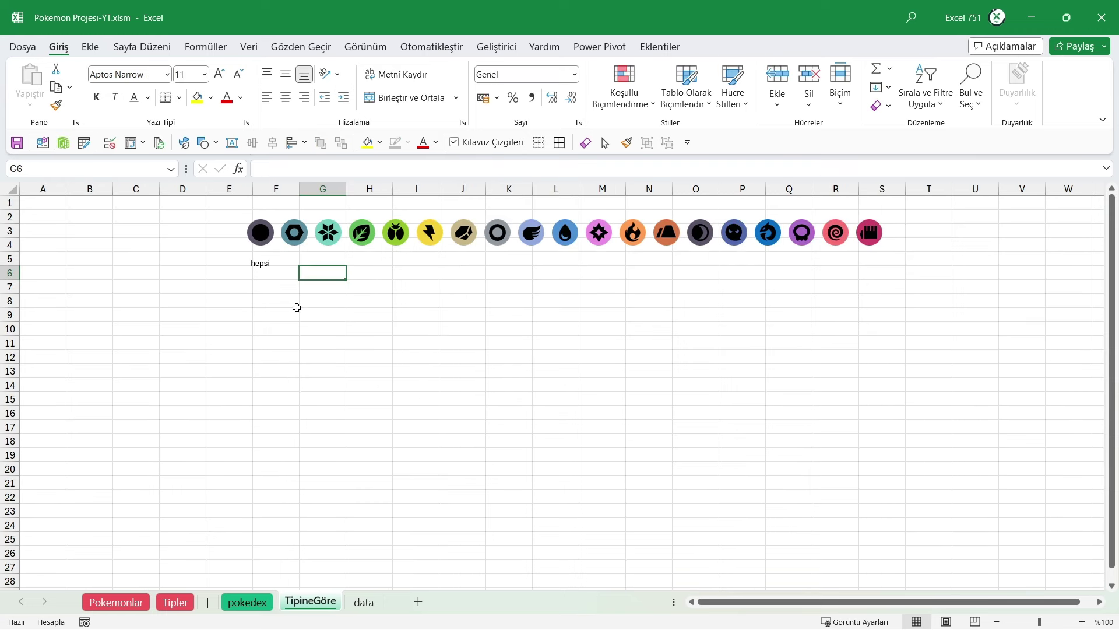
click(260, 263)
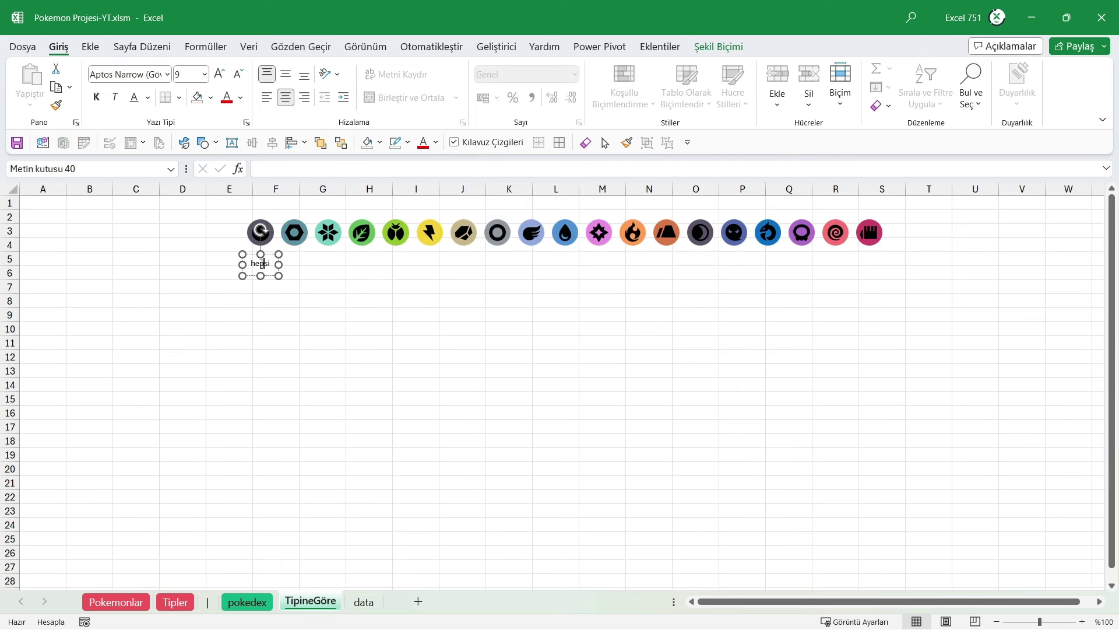
right_click(263, 266)
key(Escape)
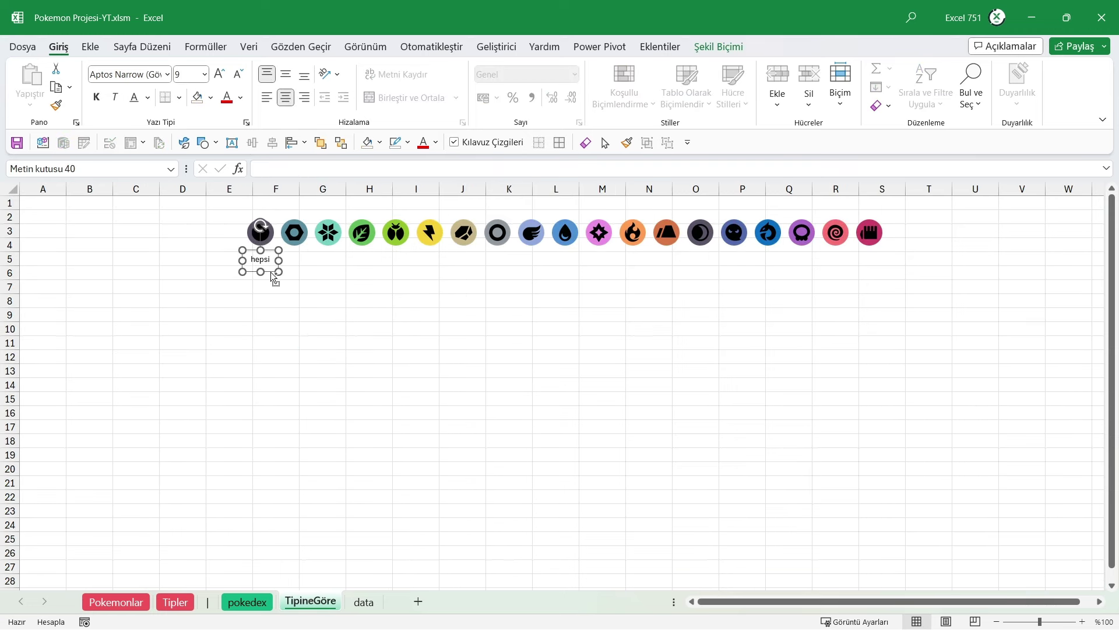
drag(271, 271, 307, 279)
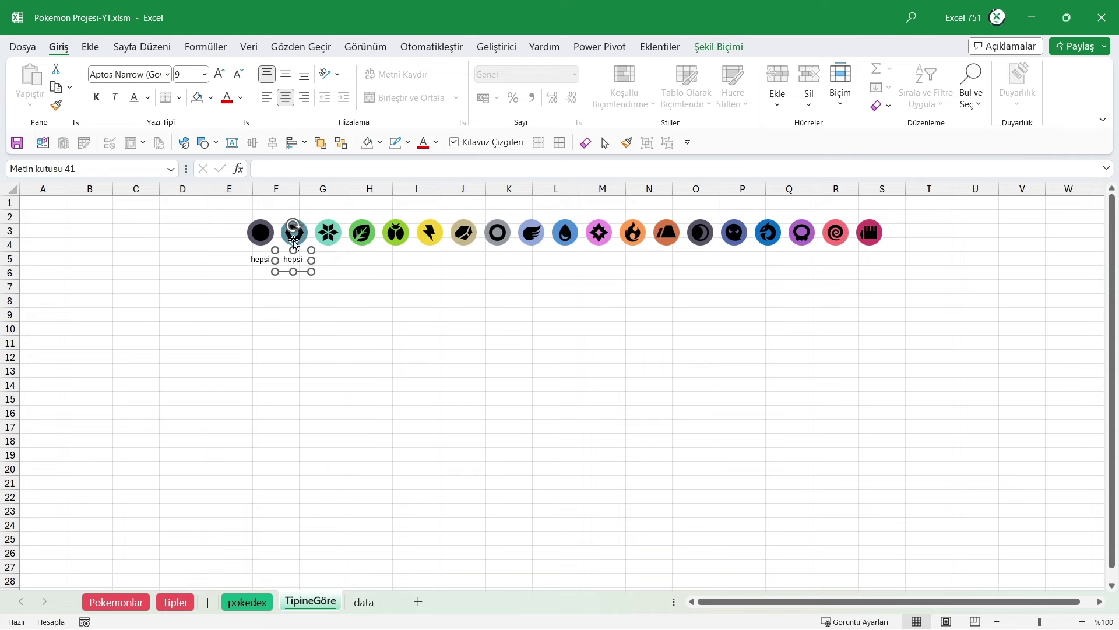
click(295, 233)
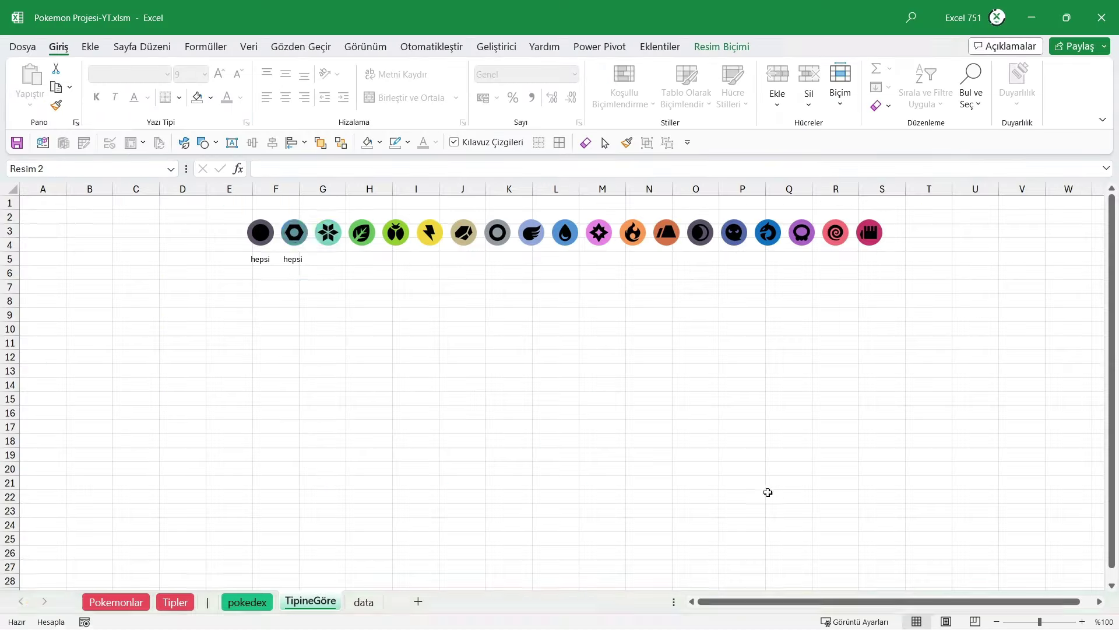
key(alt+Tab)
click(139, 249)
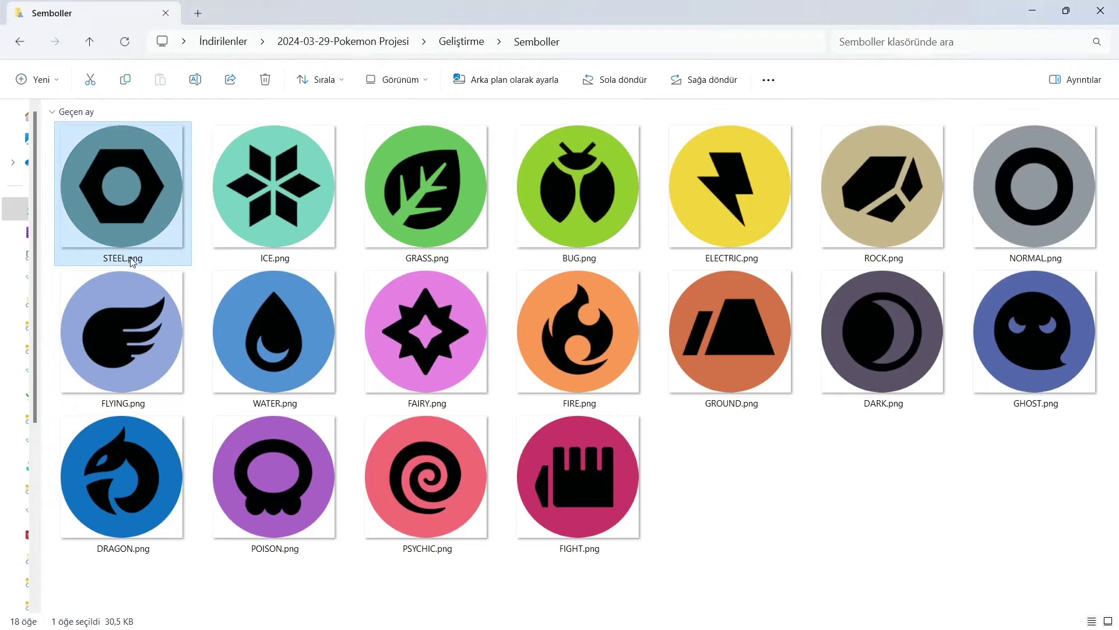
key(alt+Tab)
click(294, 260)
double_click(293, 260)
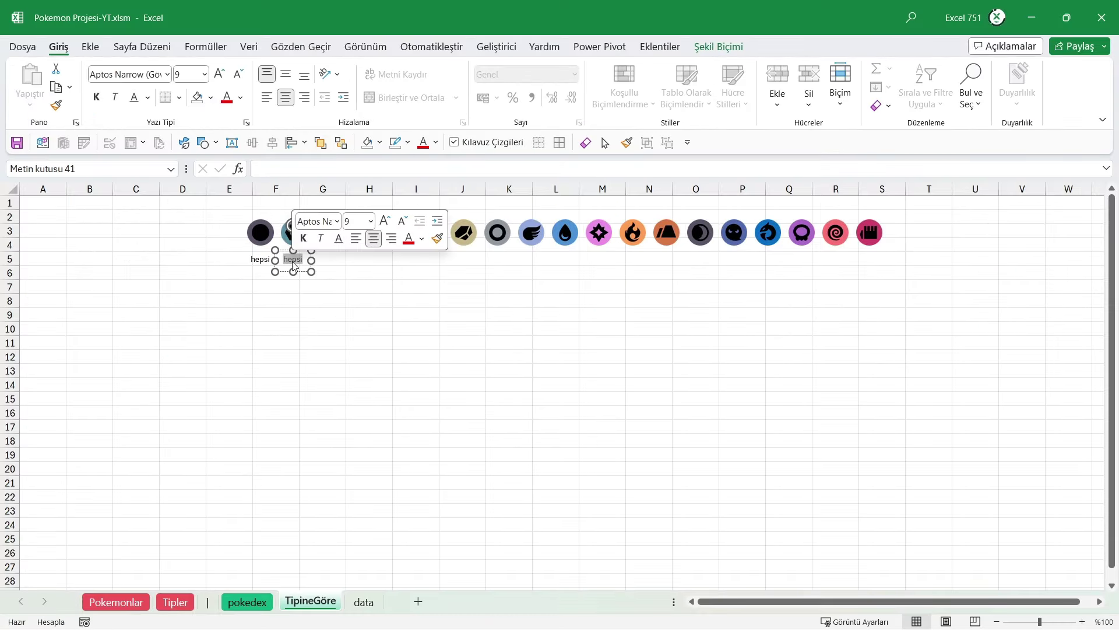
text(çelik)
- Add copied labels buz and çimen under the next icons, narrowing the çimen box
drag(304, 271, 337, 274)
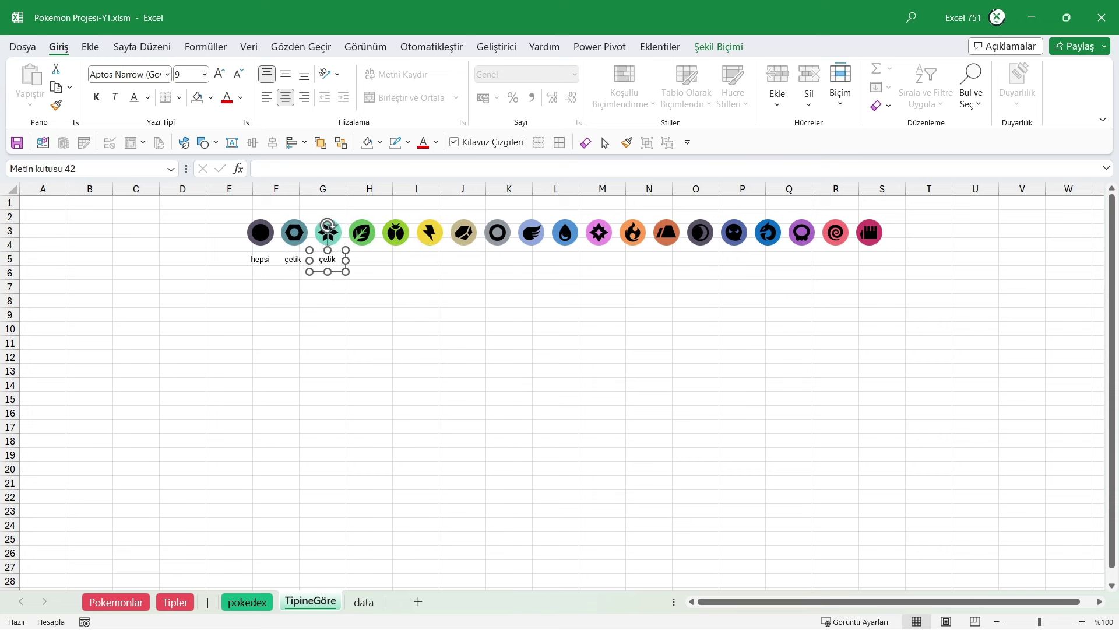
double_click(327, 257)
text(buz)
drag(337, 271, 370, 271)
double_click(362, 262)
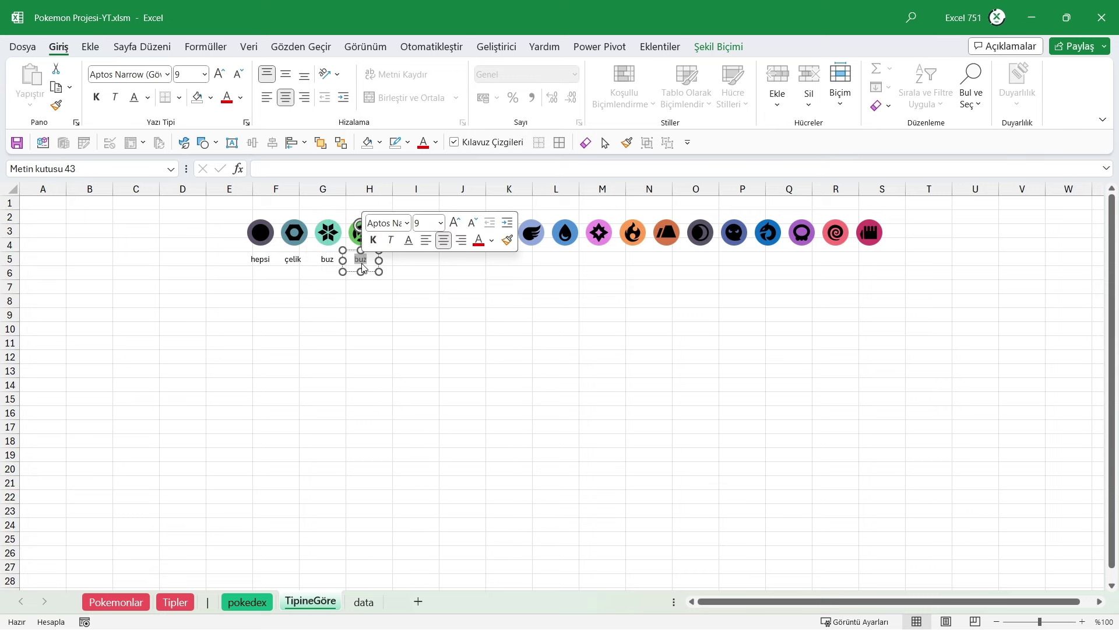
text(çime)
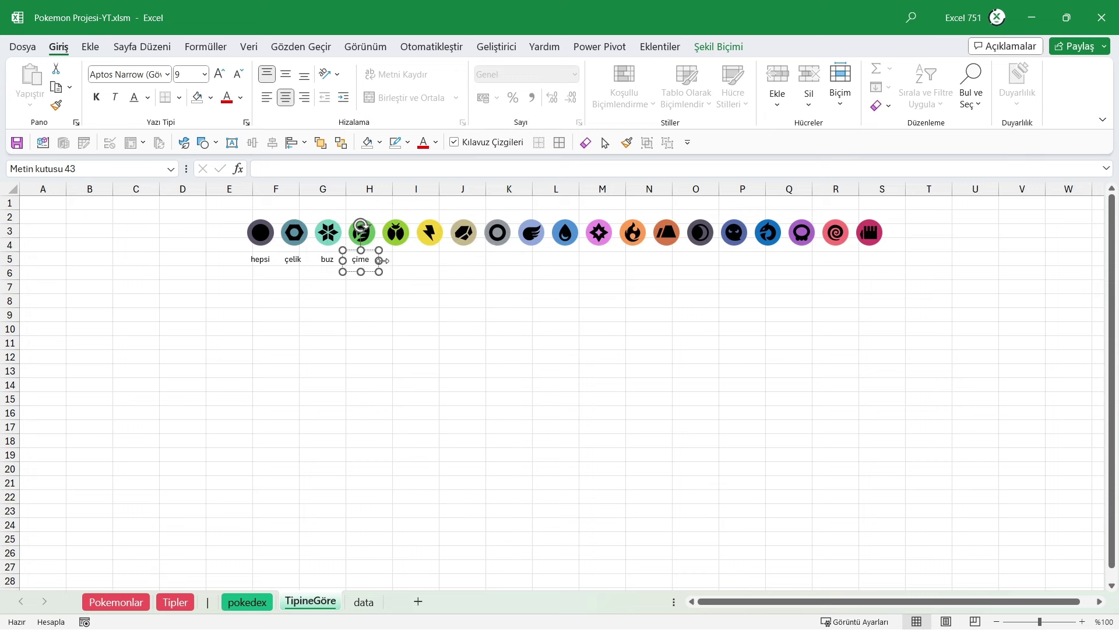
text(n)
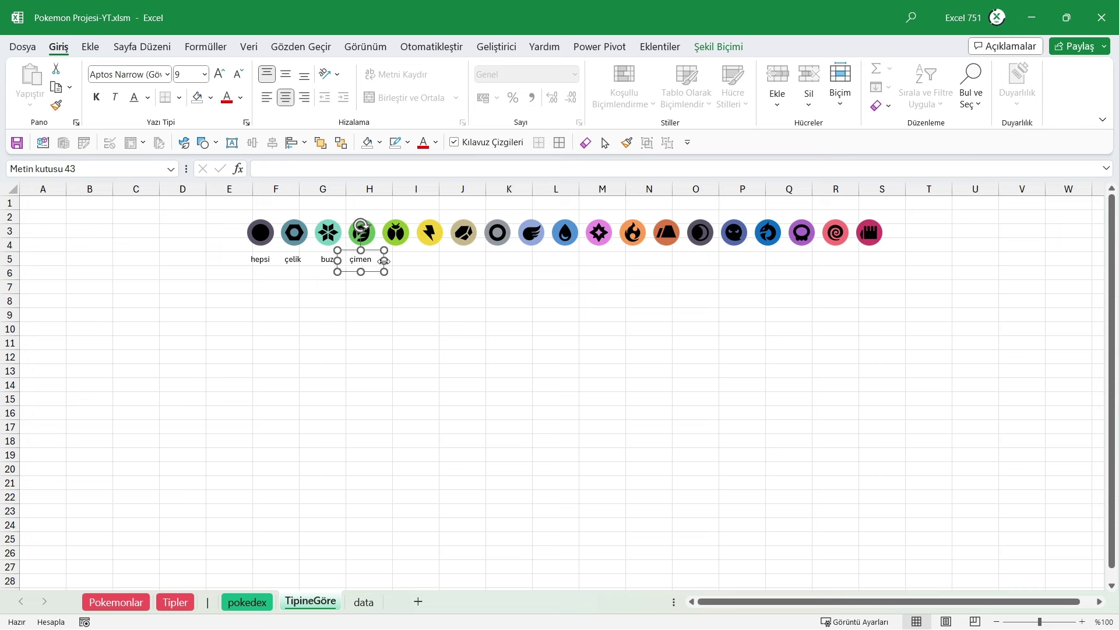
drag(384, 261, 380, 261)
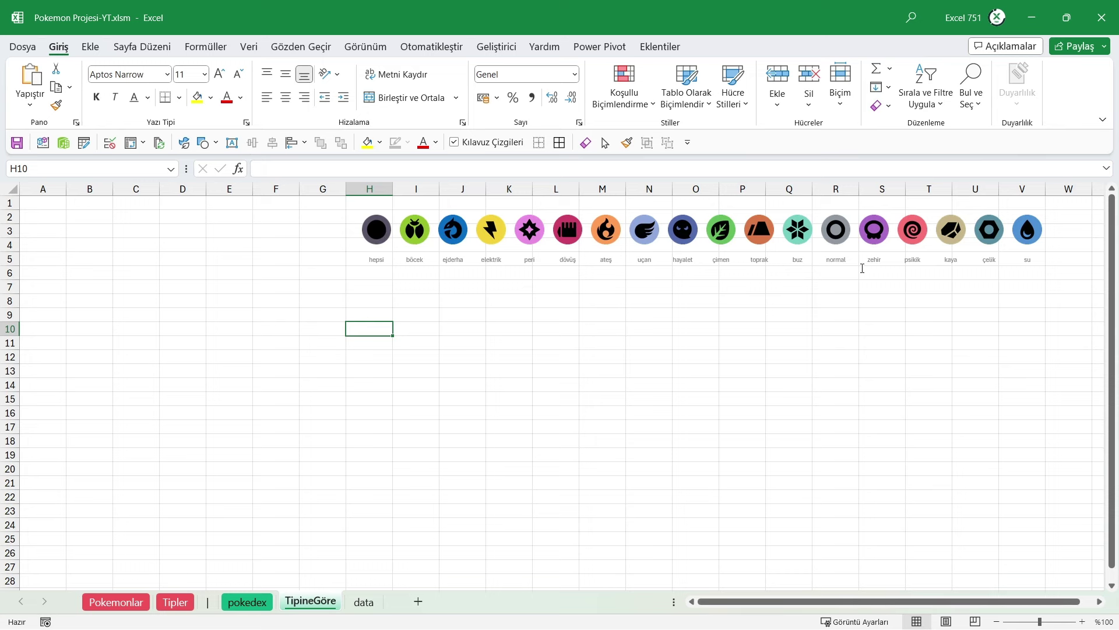
click(951, 259)
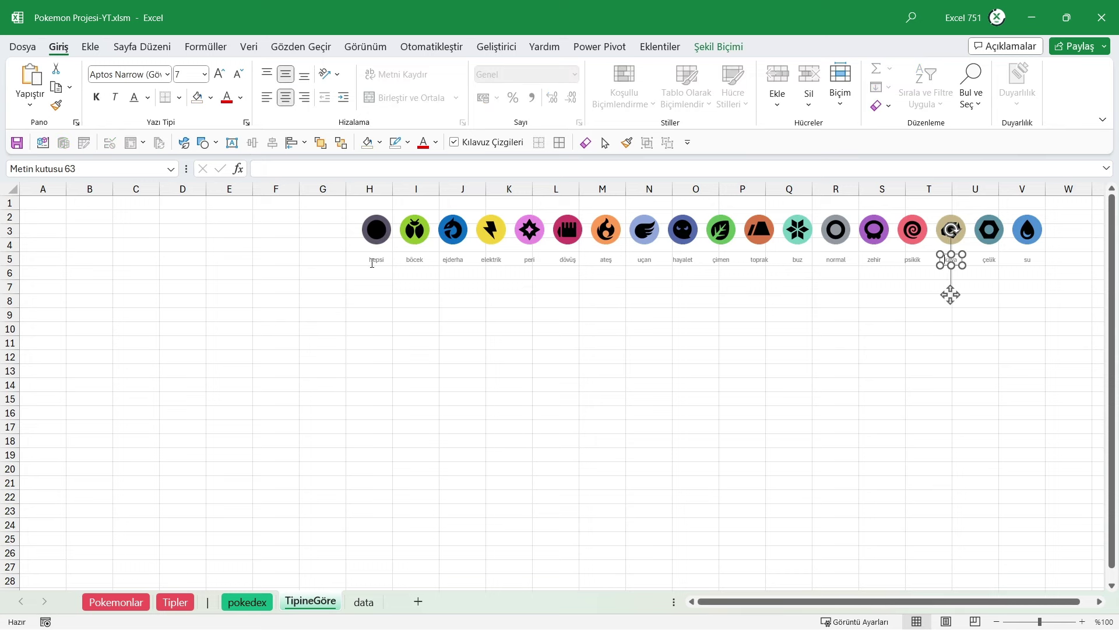
click(376, 232)
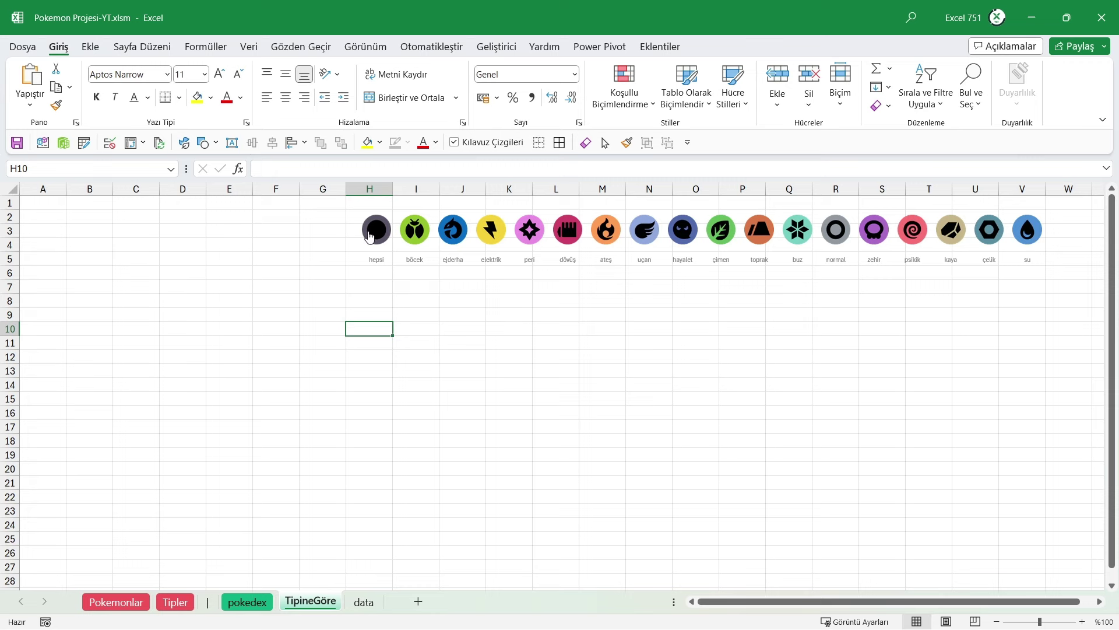
- Enter böcek in cell B3 of TipineGöre, then select cell B9 below the icons
drag(104, 299, 1093, 576)
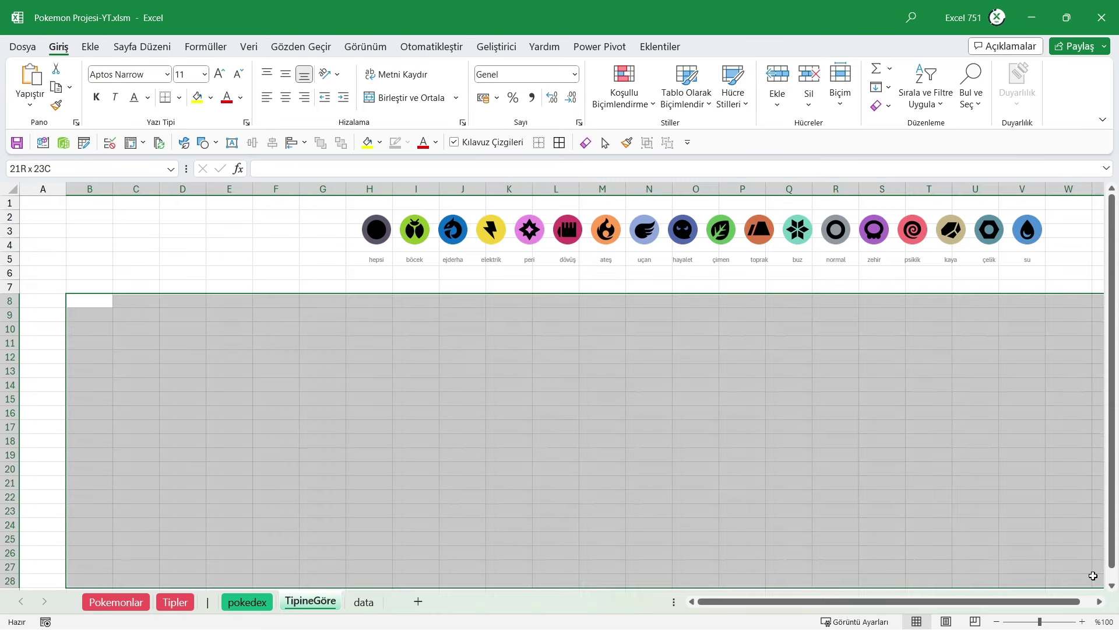
drag(976, 525, 95, 296)
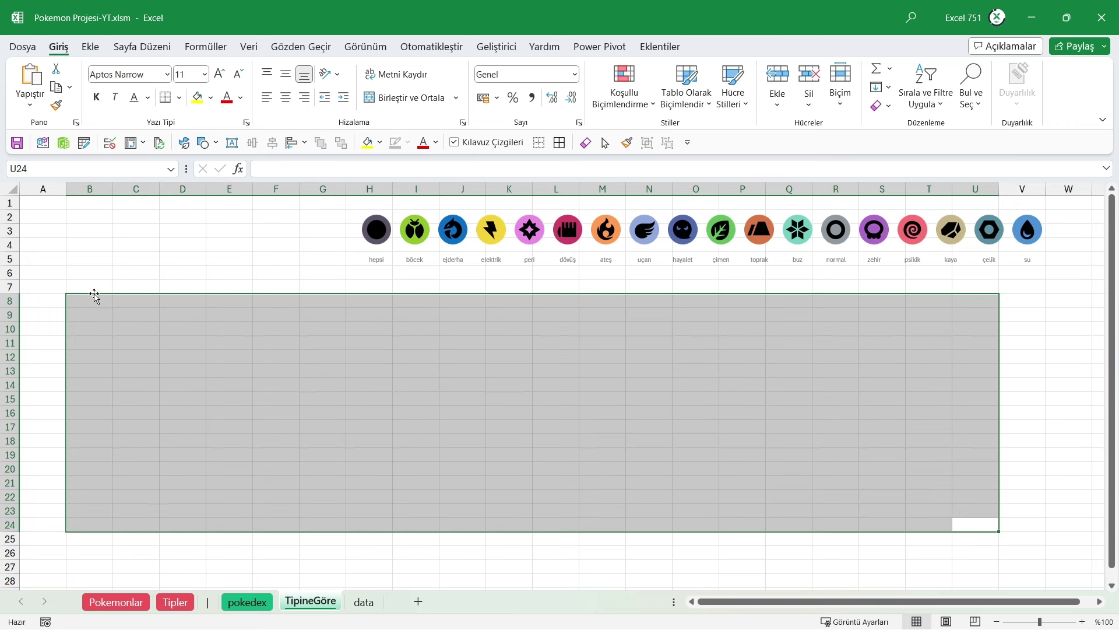
click(93, 287)
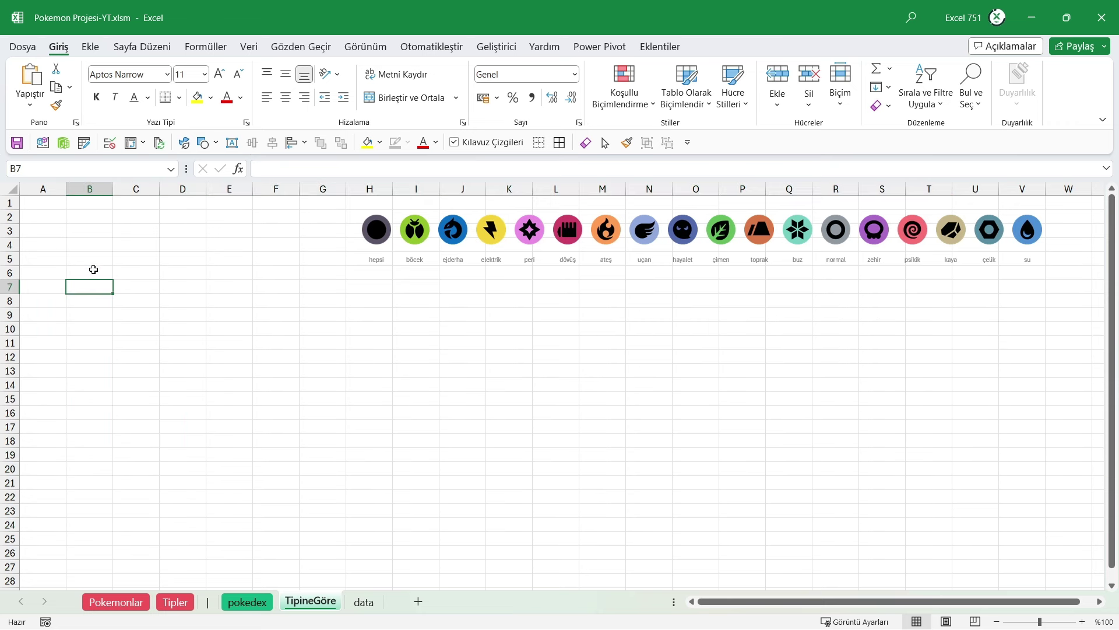
click(91, 232)
text(böc)
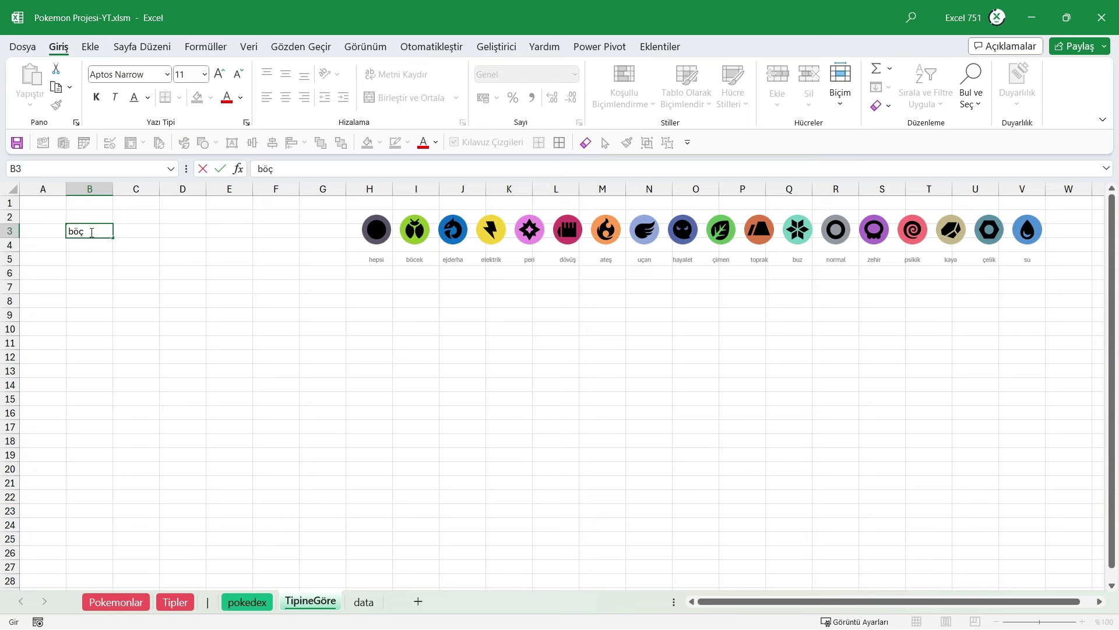
text(ek)
key(Return)
click(90, 232)
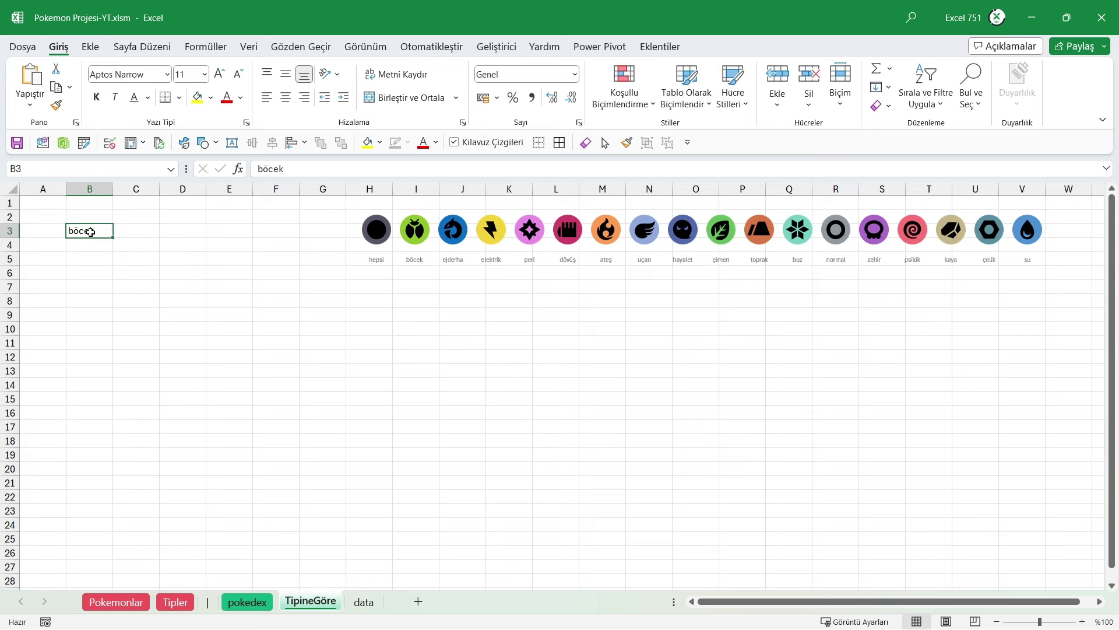
drag(90, 314, 1043, 554)
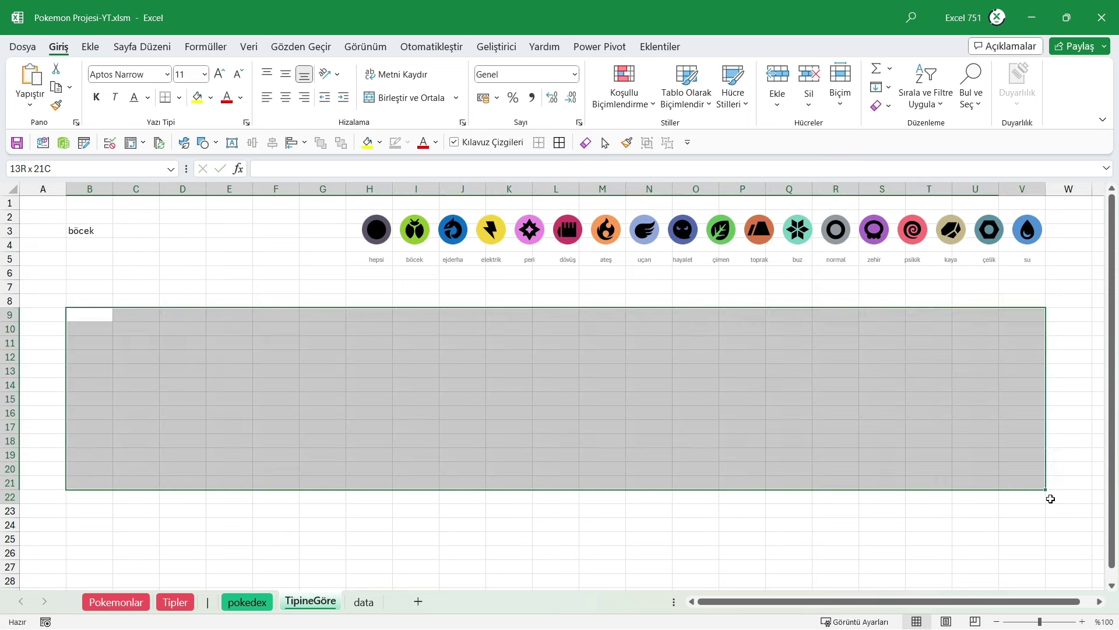
click(91, 316)
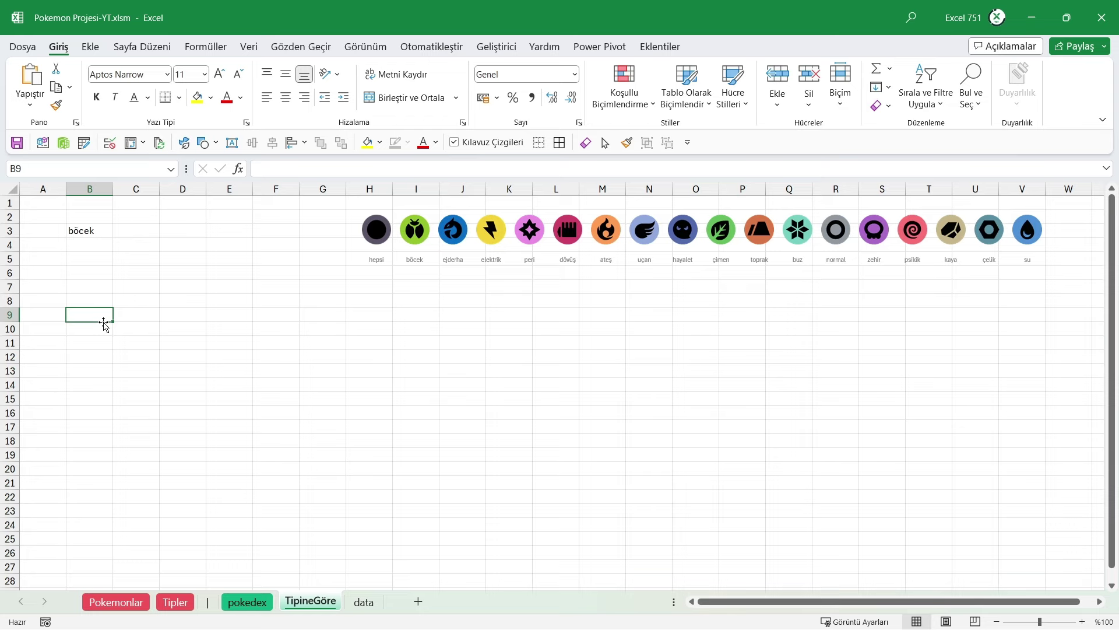
text(=FİLT)
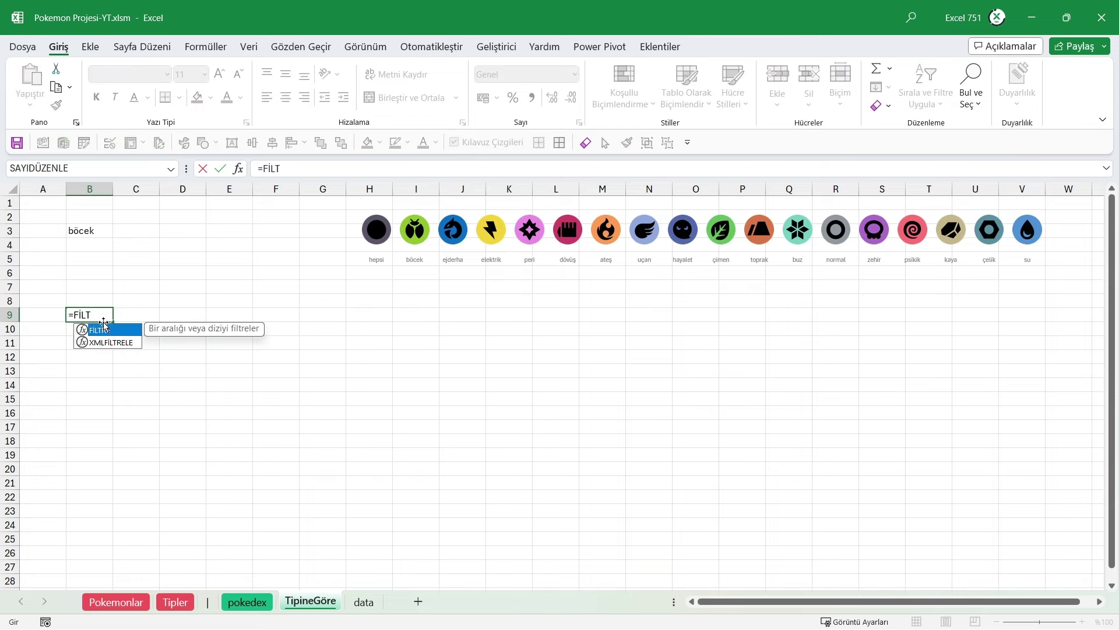
double_click(104, 326)
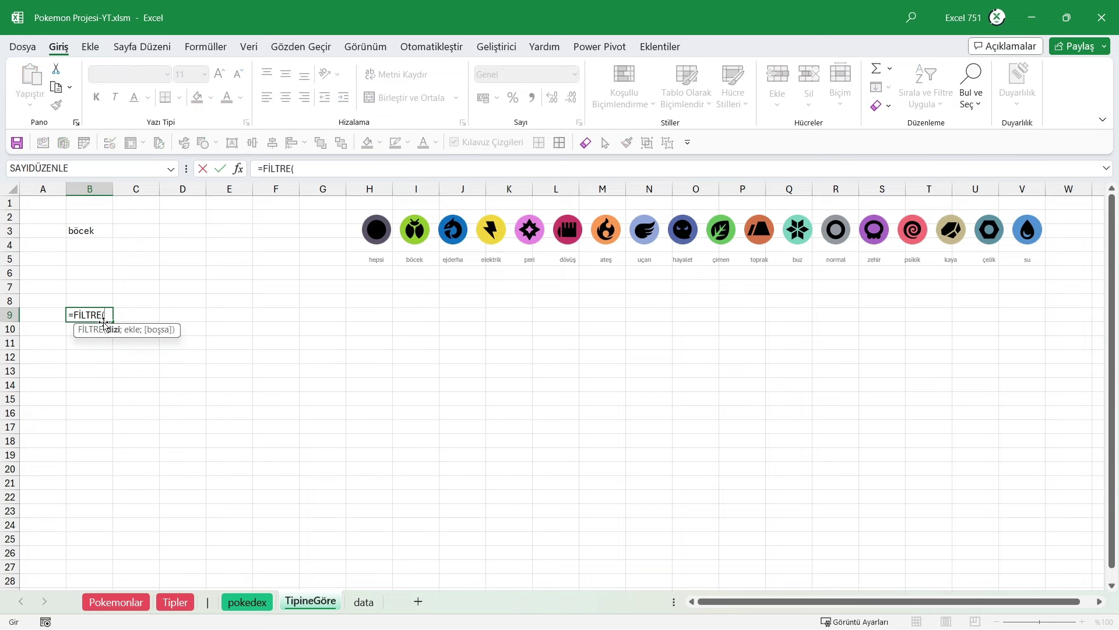
click(135, 603)
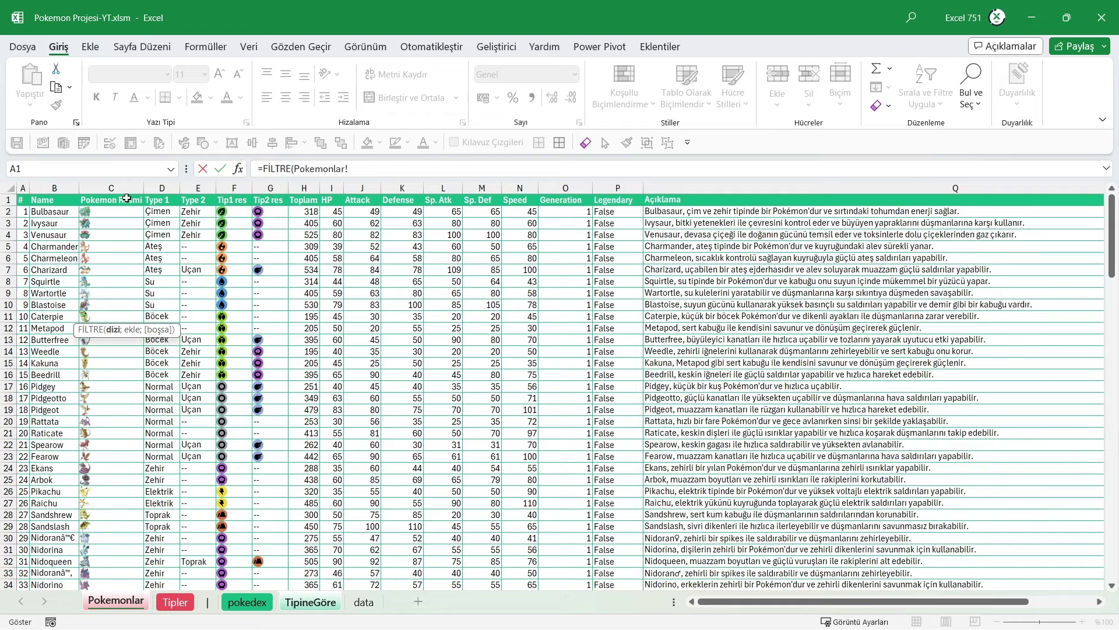
click(129, 195)
text(;)
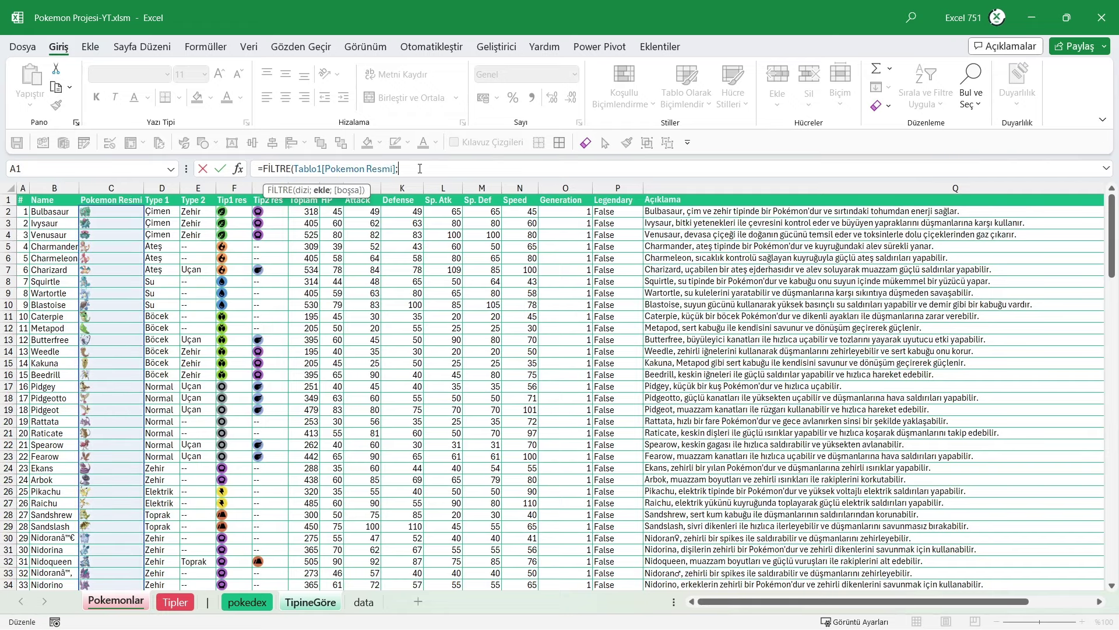
click(169, 195)
text(=)
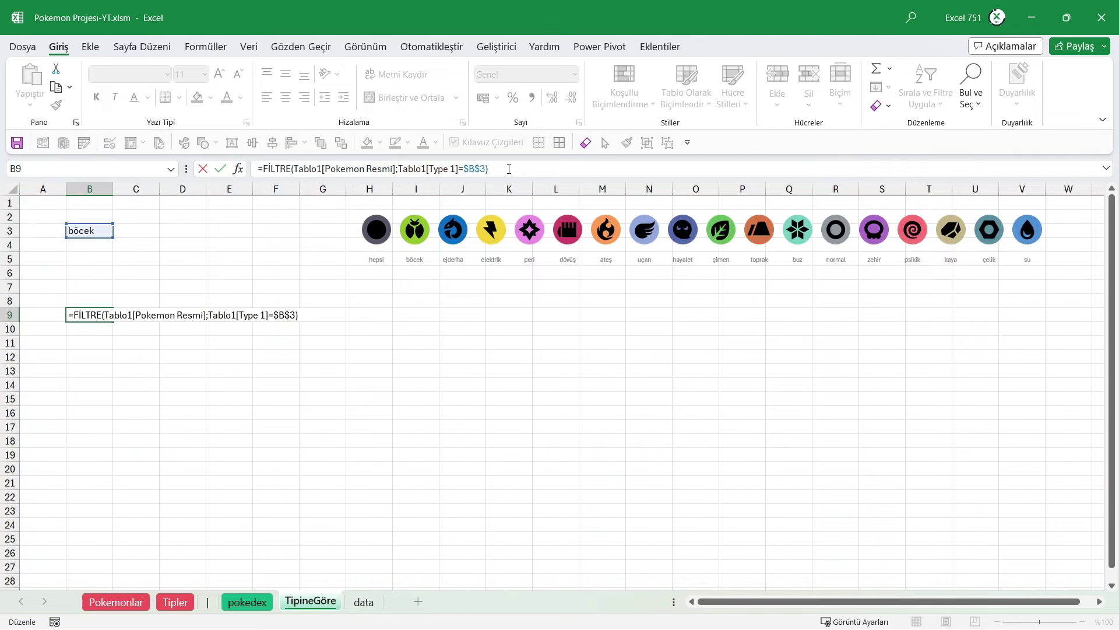
key(Return)
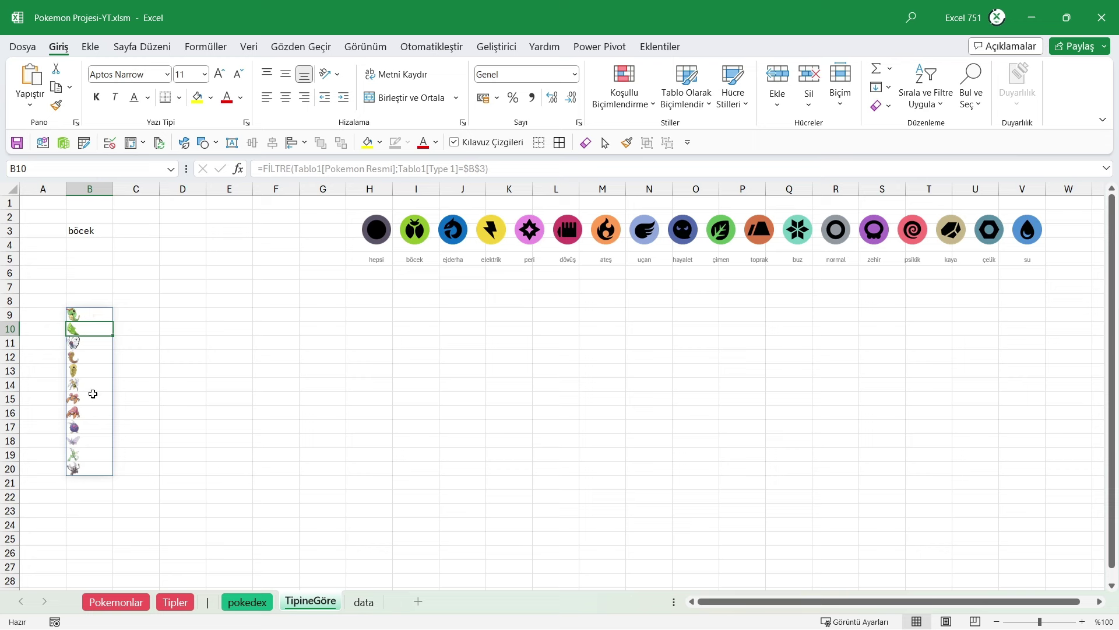
click(86, 317)
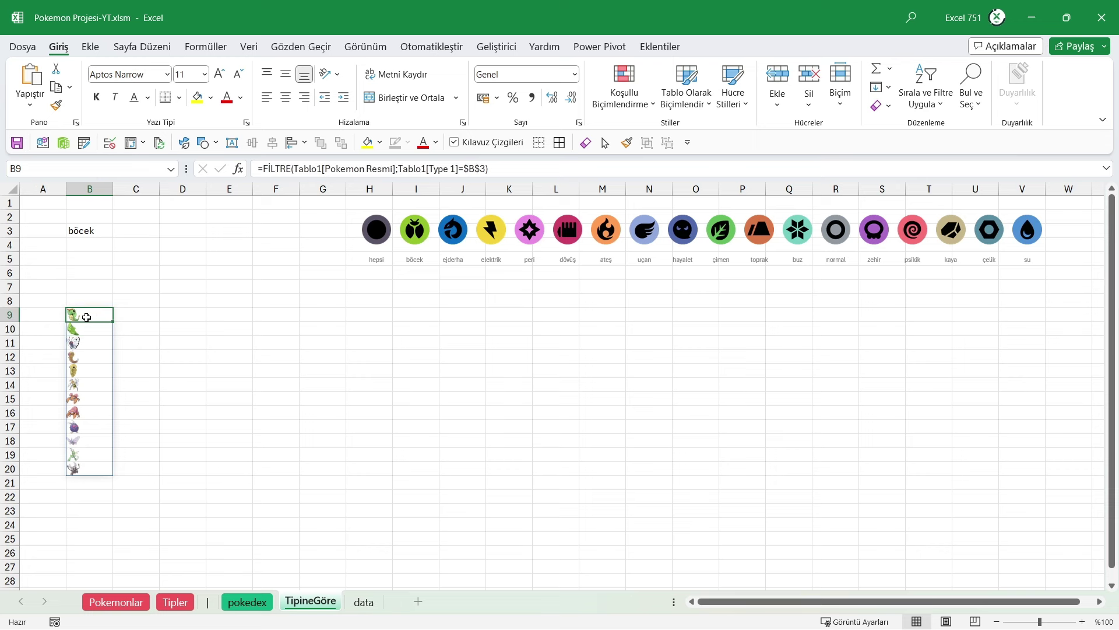
drag(89, 316, 889, 477)
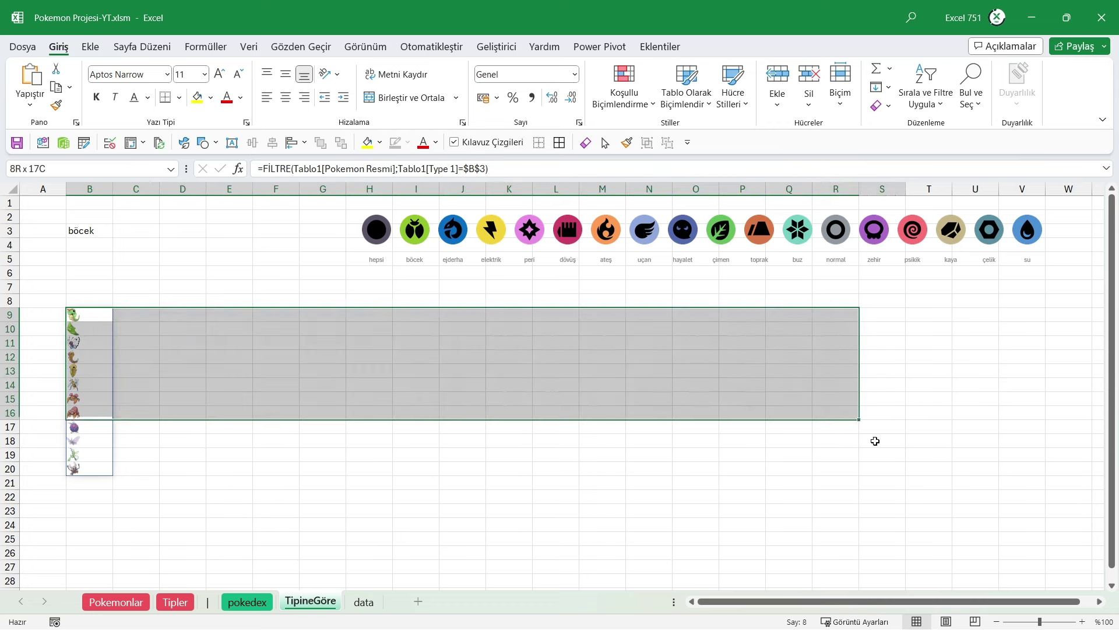
drag(90, 317, 93, 498)
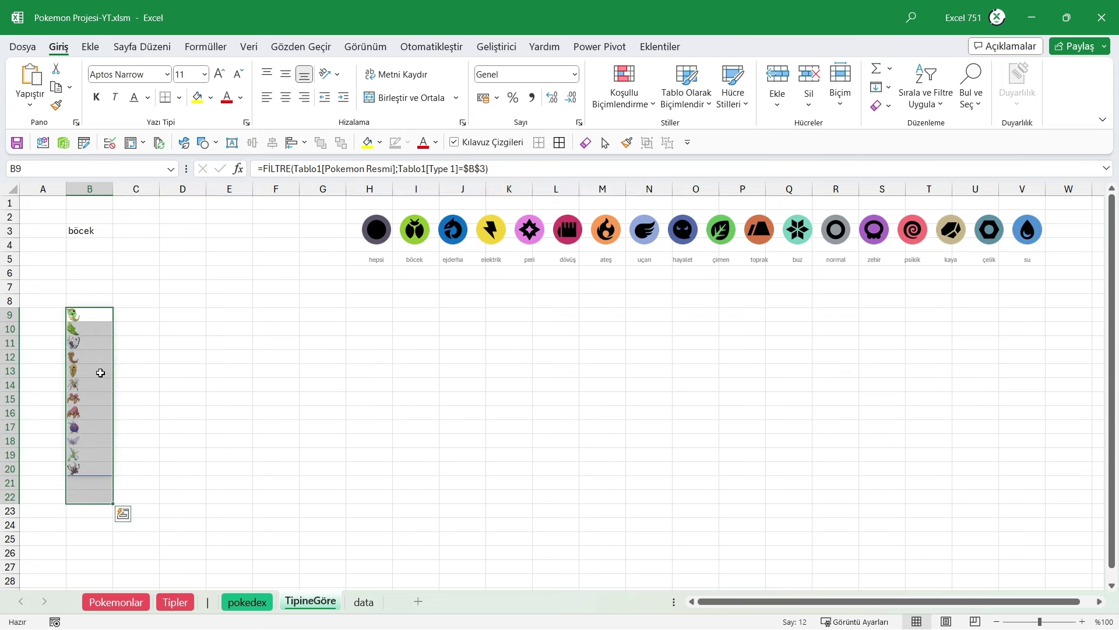
drag(99, 319, 776, 313)
click(612, 438)
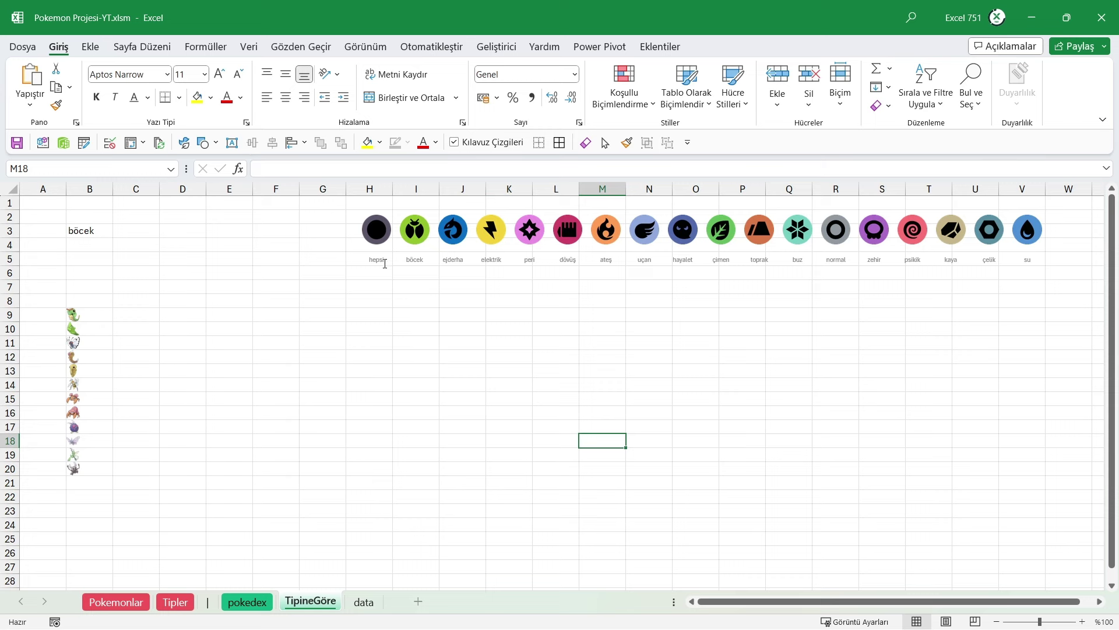
- Set all type icons and labels to 'Don't move or size with cells'
right_click(379, 238)
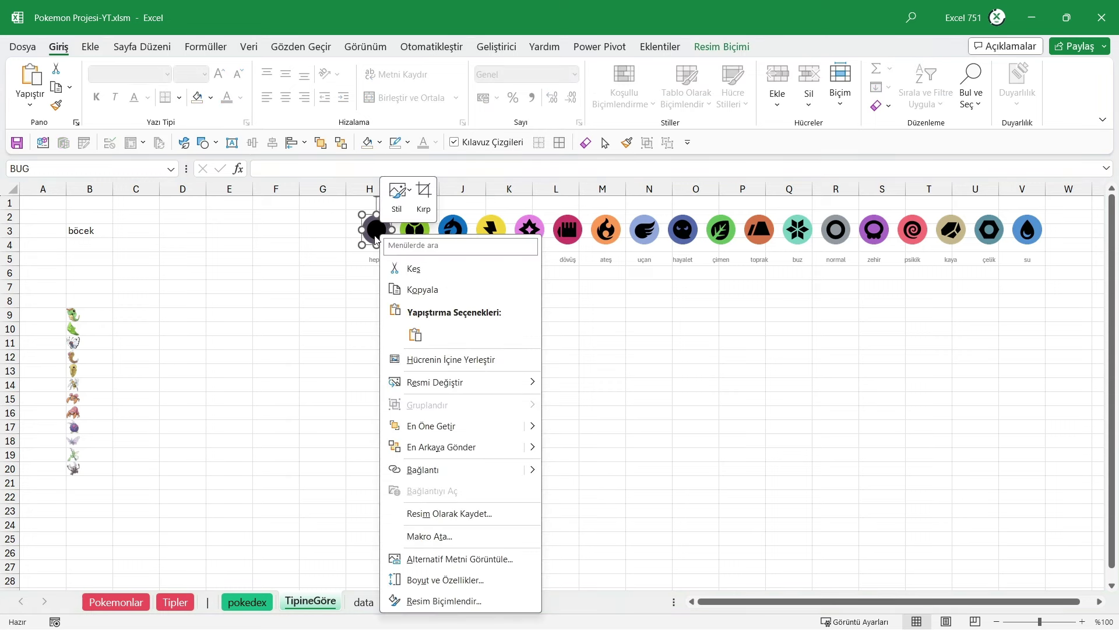
click(376, 238)
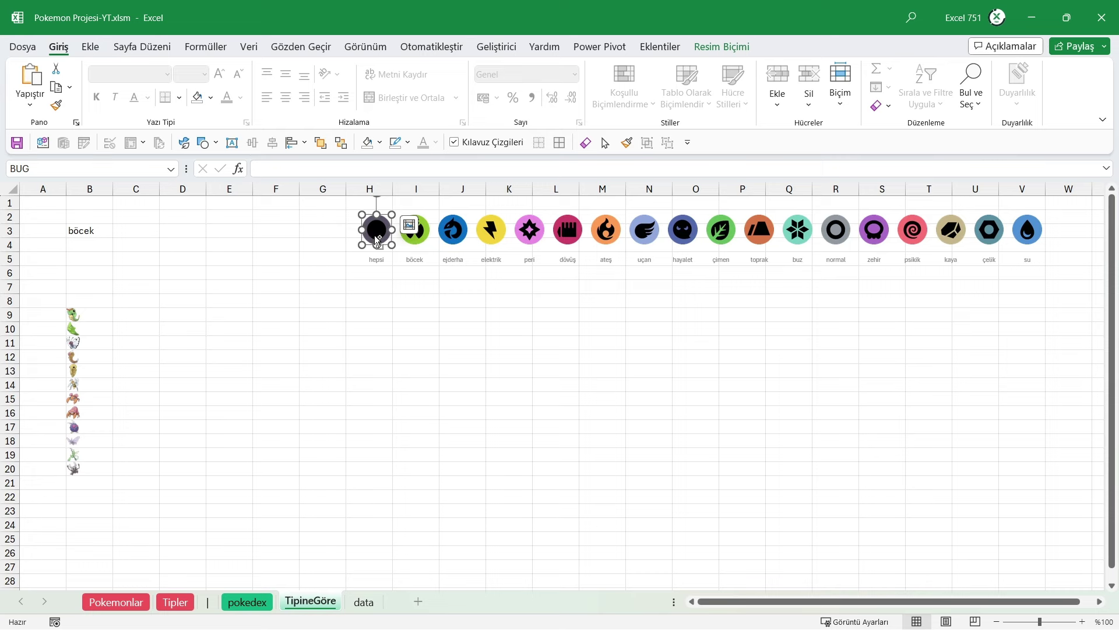
key(ctrl+a)
key(ctrl+1)
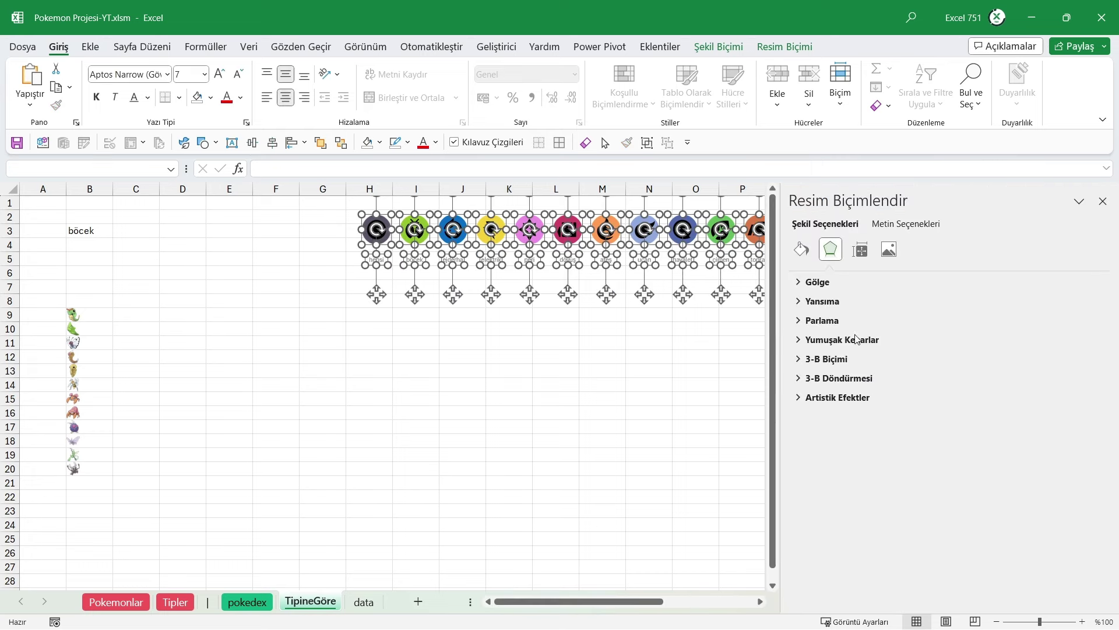
click(860, 250)
click(825, 302)
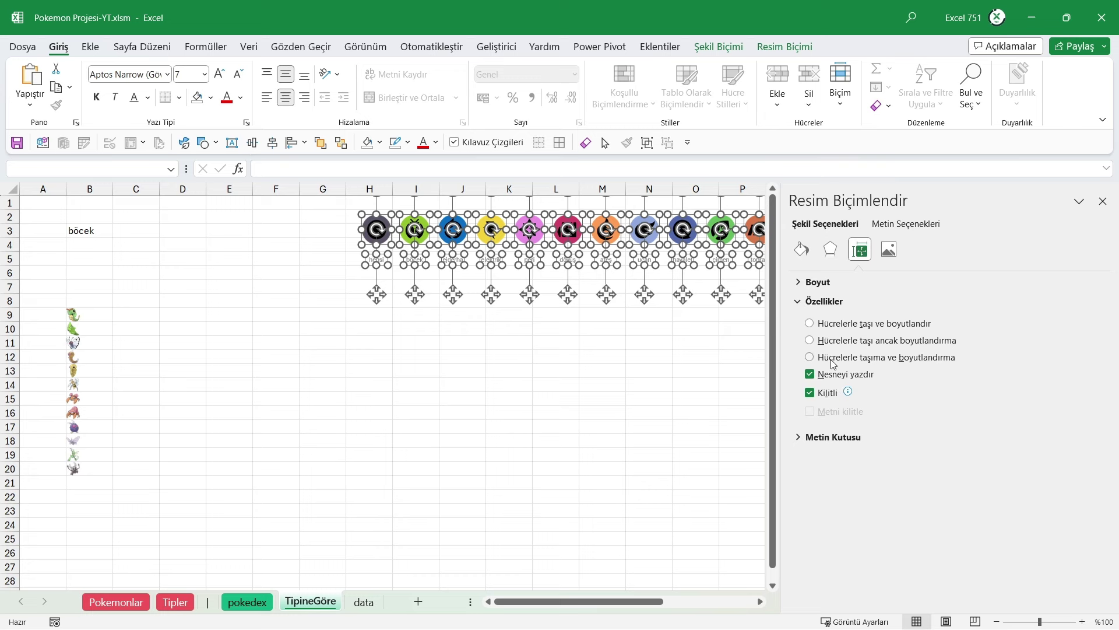
click(833, 358)
click(1102, 201)
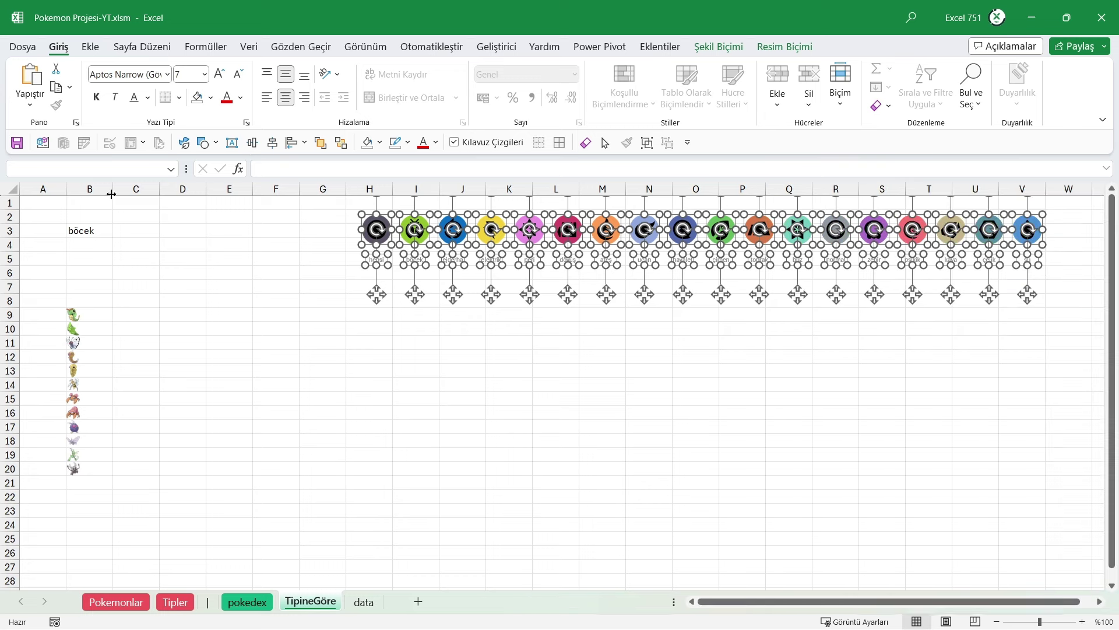
- Widen columns from B onward, make rows 9 down much taller, and centre them middle and center
mouse_move(102, 187)
mouse_down()
mouse_move(417, 212)
mouse_move(509, 188)
mouse_move(638, 189)
mouse_up()
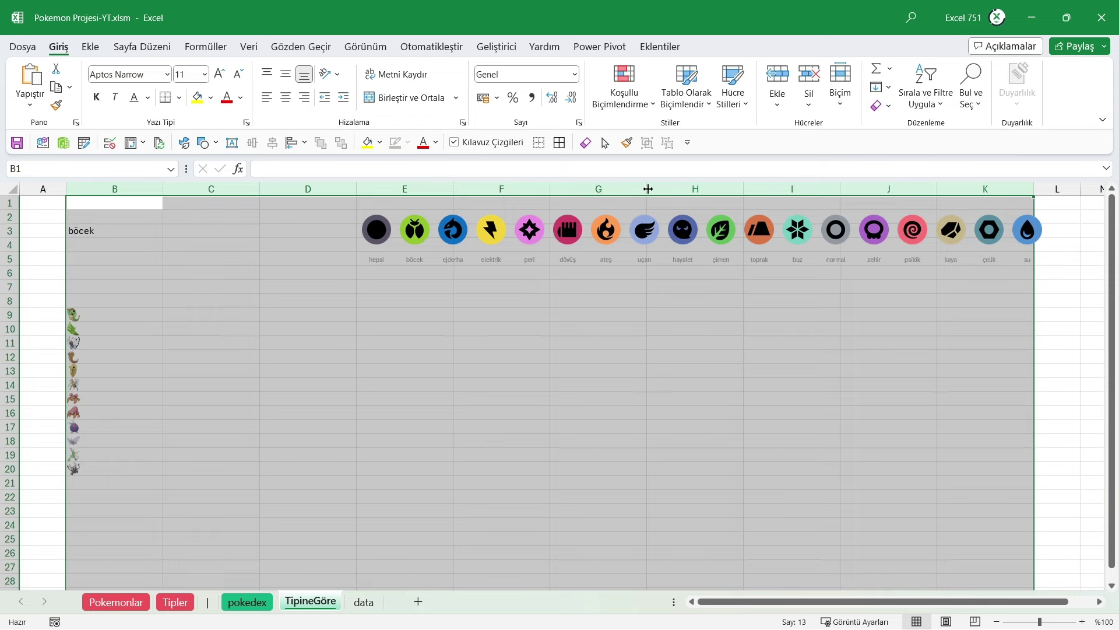
drag(9, 314, 37, 594)
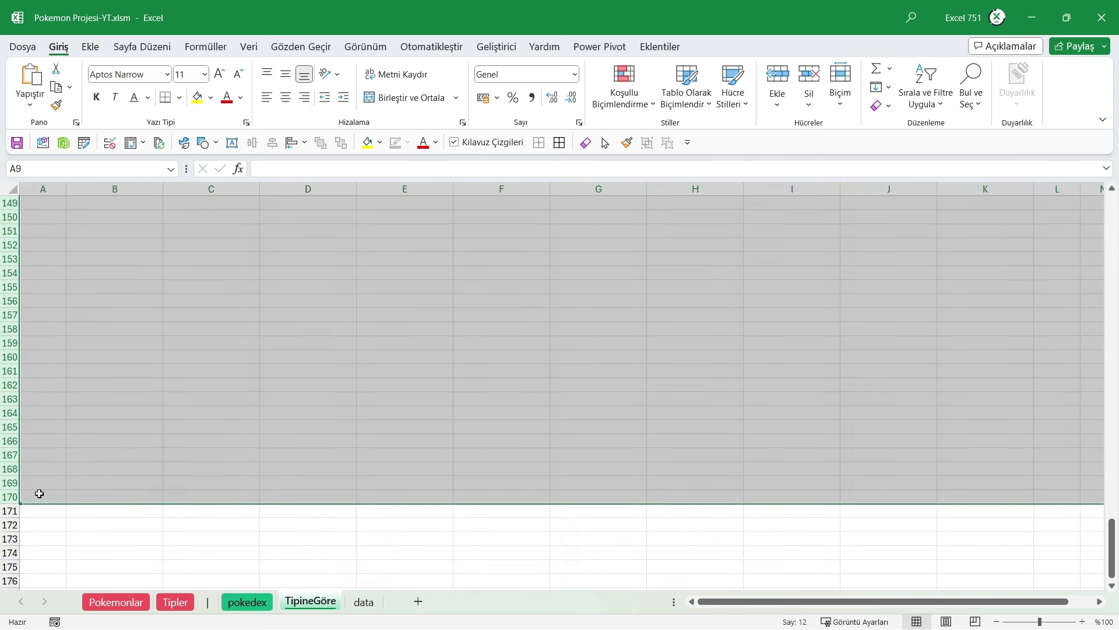
scroll(37, 492, up, 20)
drag(19, 322, 19, 379)
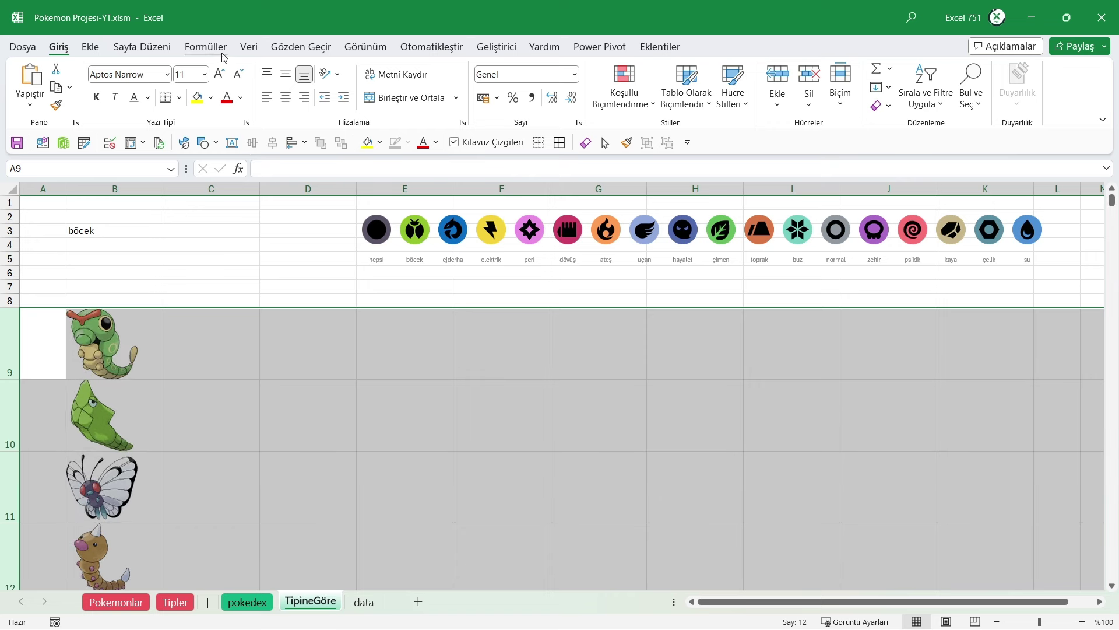
click(286, 74)
click(286, 98)
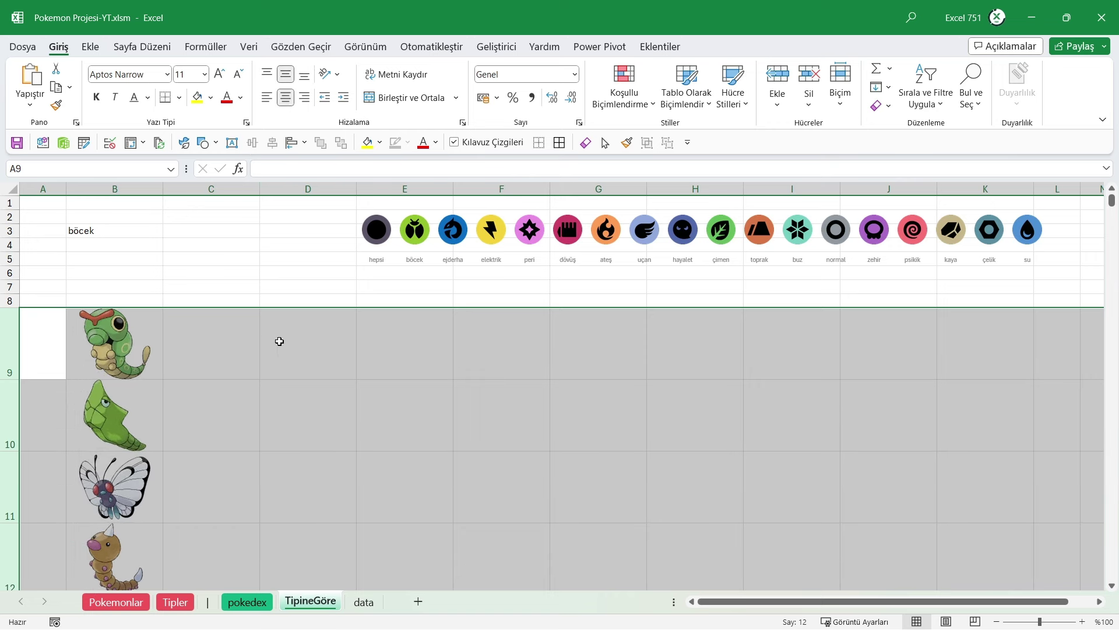
click(96, 347)
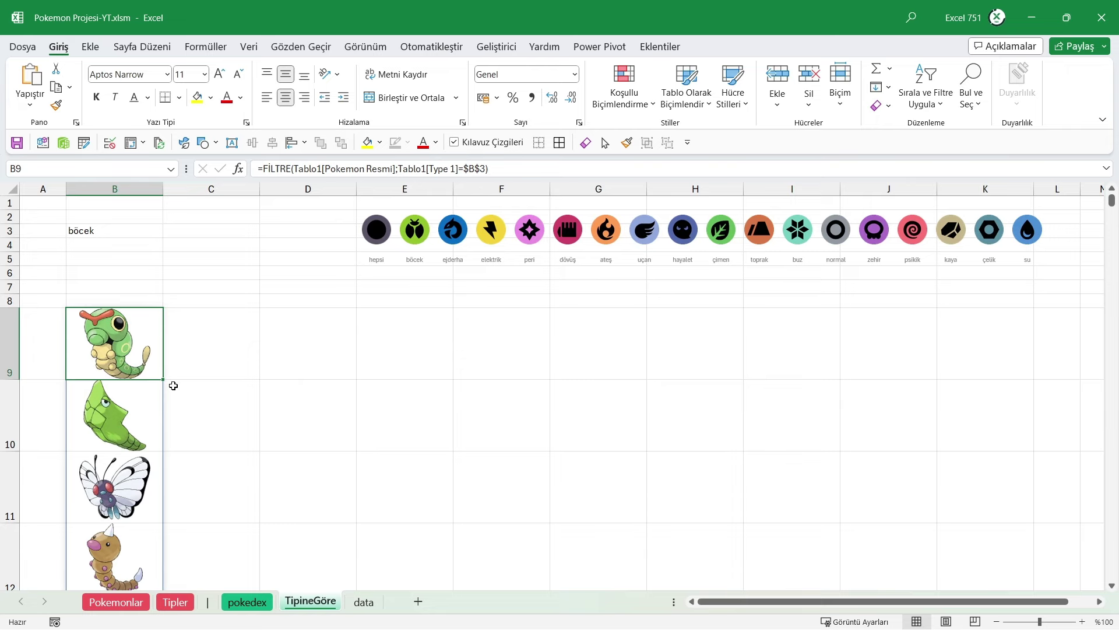
- Select B9 and inspect its FİLTRE formula without changing it
click(217, 382)
scroll(216, 382, down, 3)
scroll(216, 383, down, 2)
scroll(111, 359, up, 5)
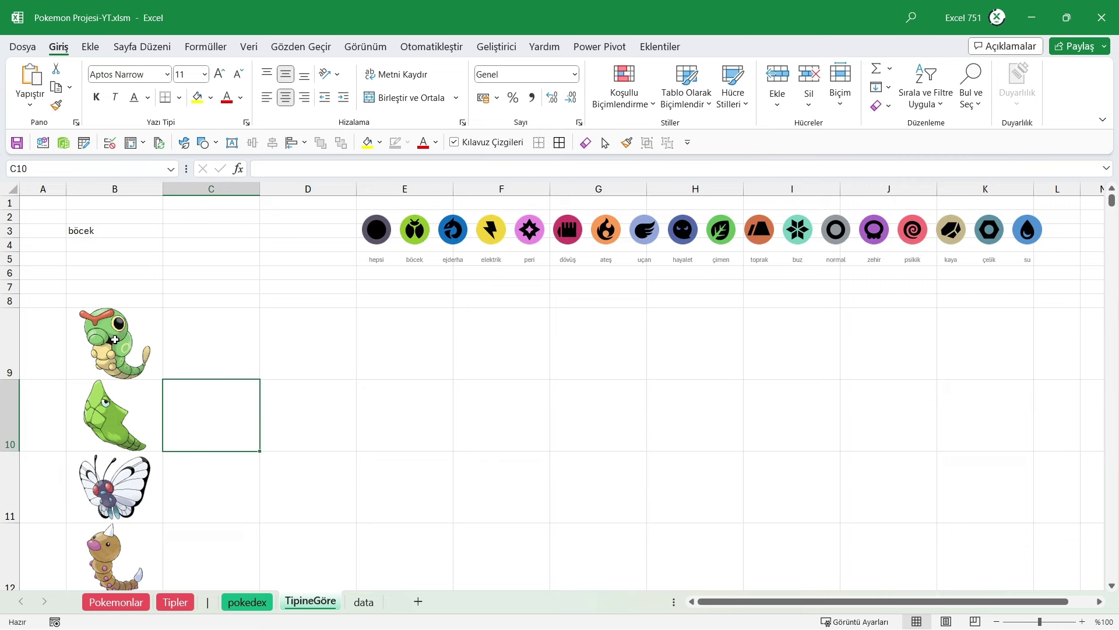
click(115, 339)
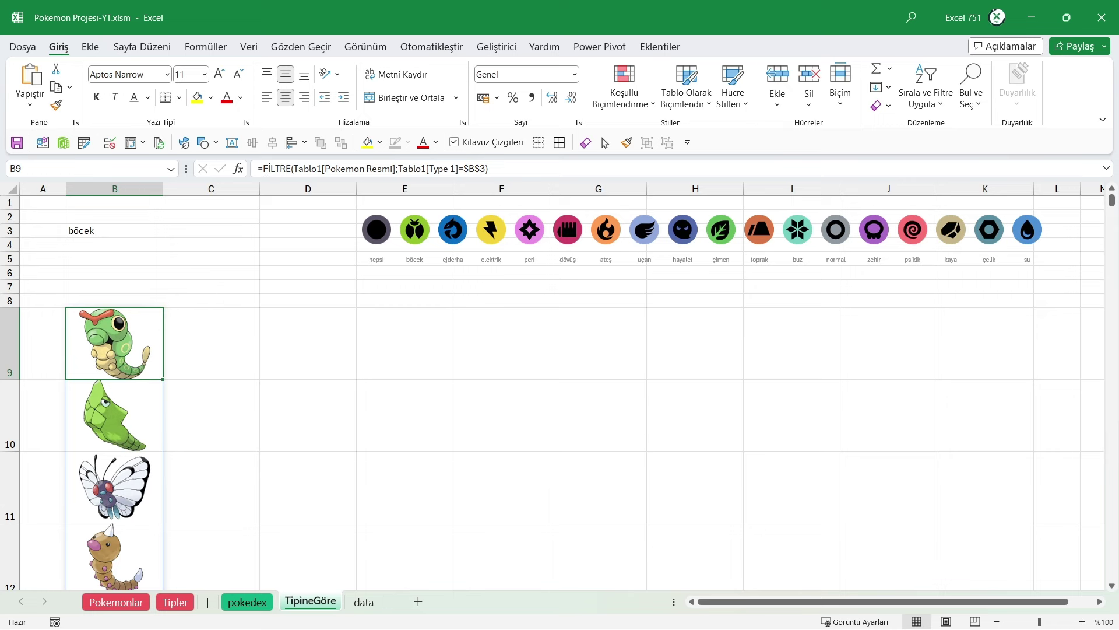
click(500, 169)
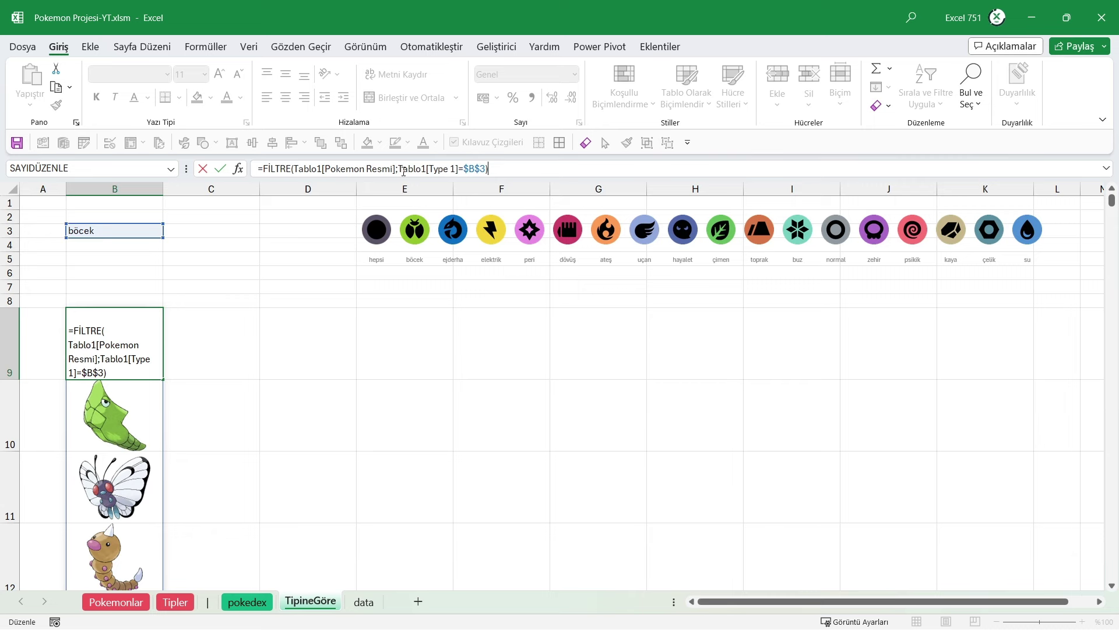
key(ctrl+Return)
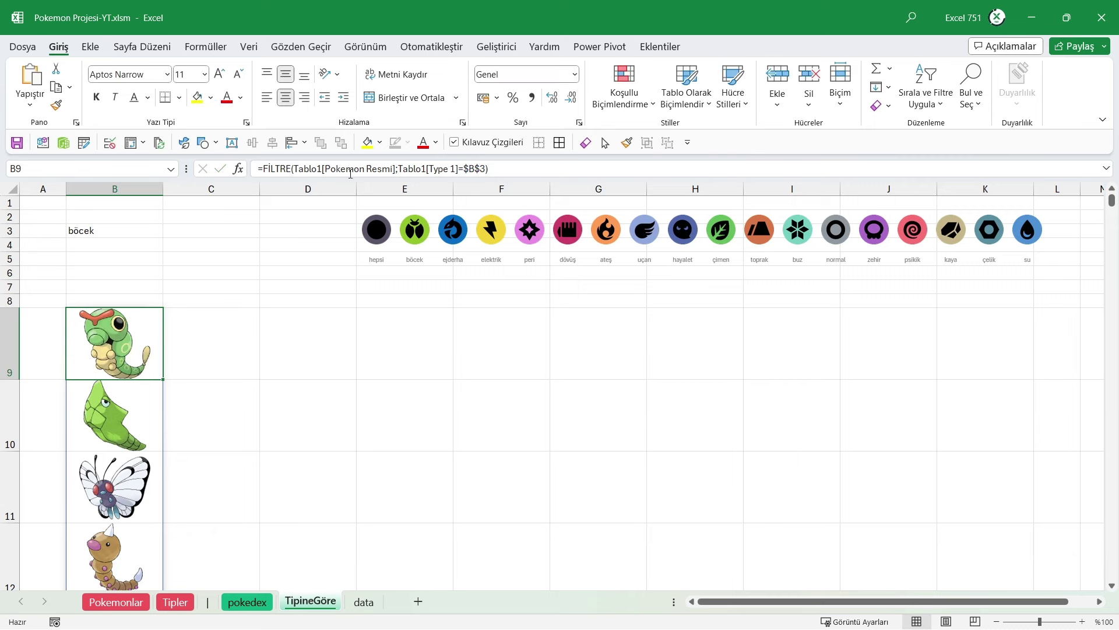
- Wrap the Type 1 condition in parentheses and add a copied Tablo1[Type 2]=$B$3 condition
click(489, 169)
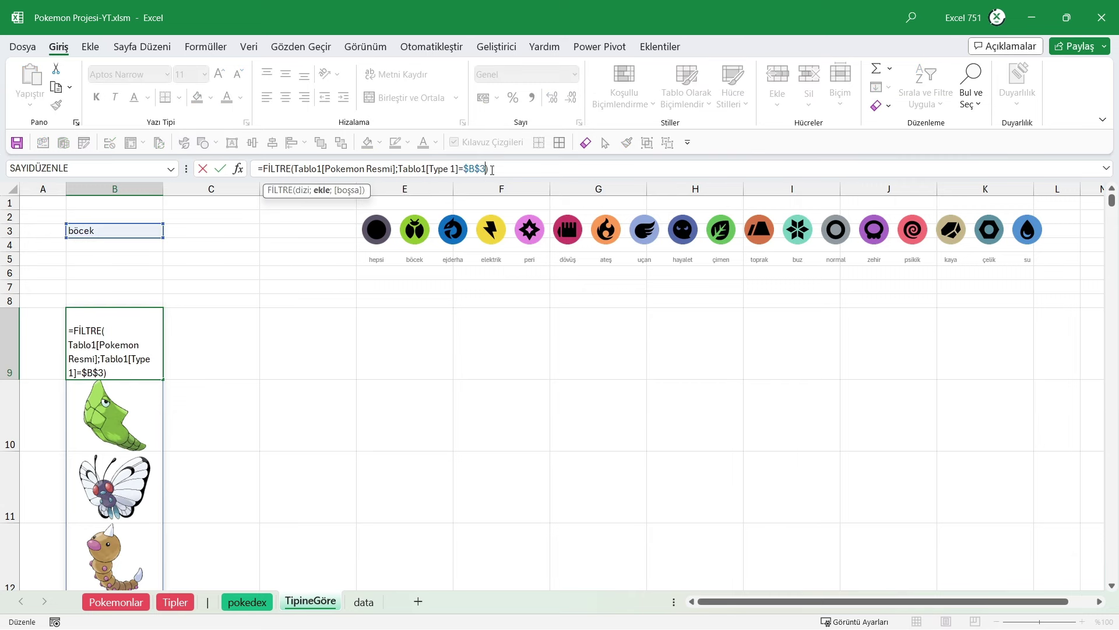
text())
click(416, 170)
text(()
drag(400, 169, 490, 169)
key(ctrl+c)
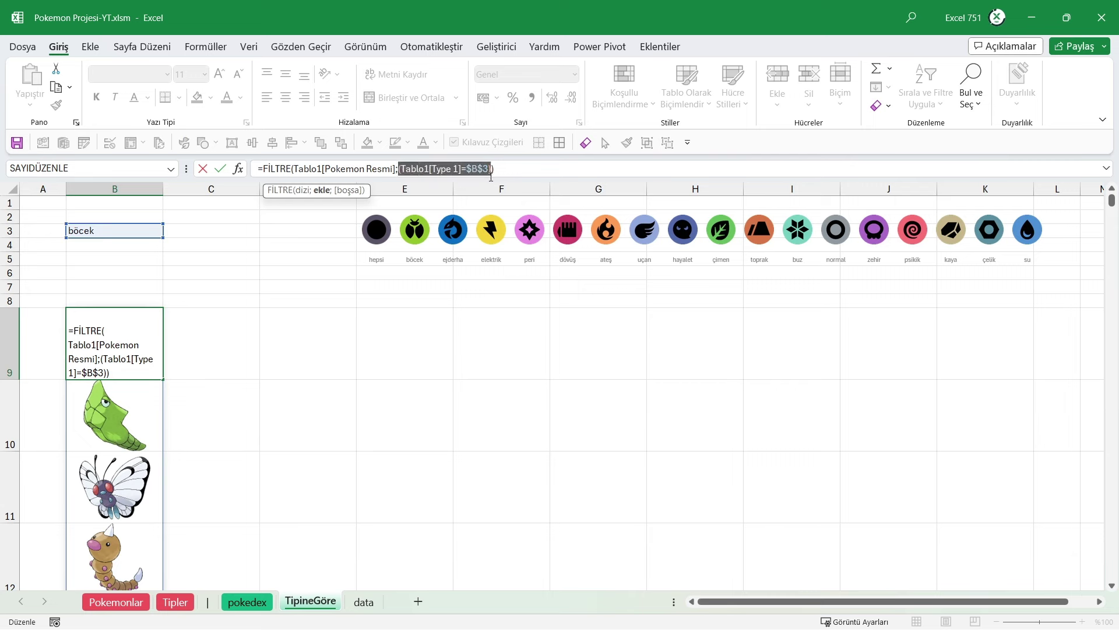
click(492, 170)
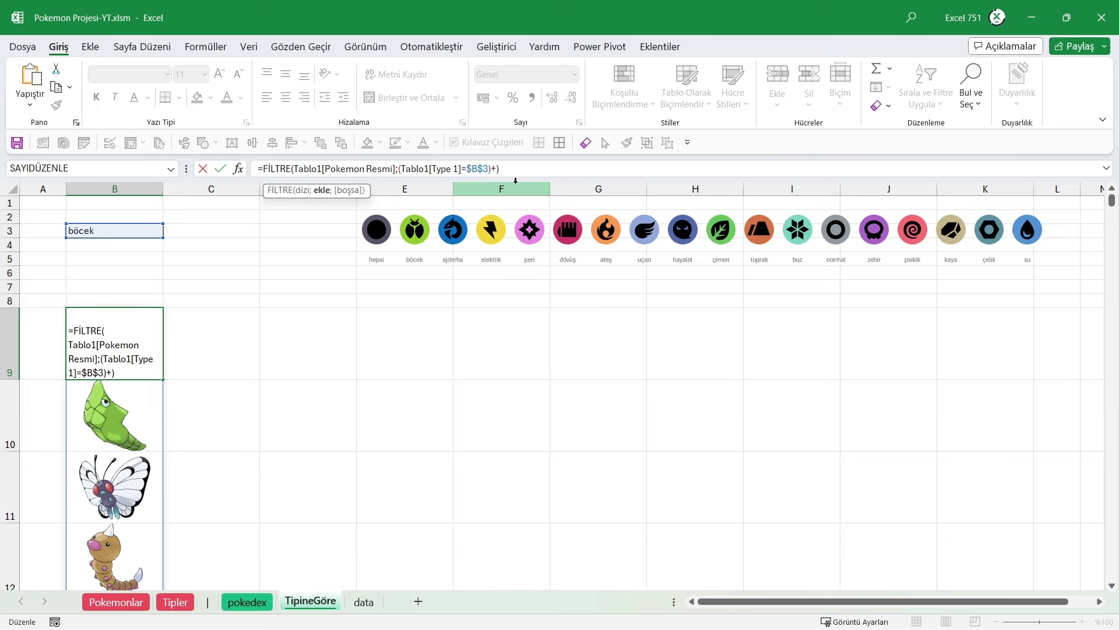
key(ctrl+v)
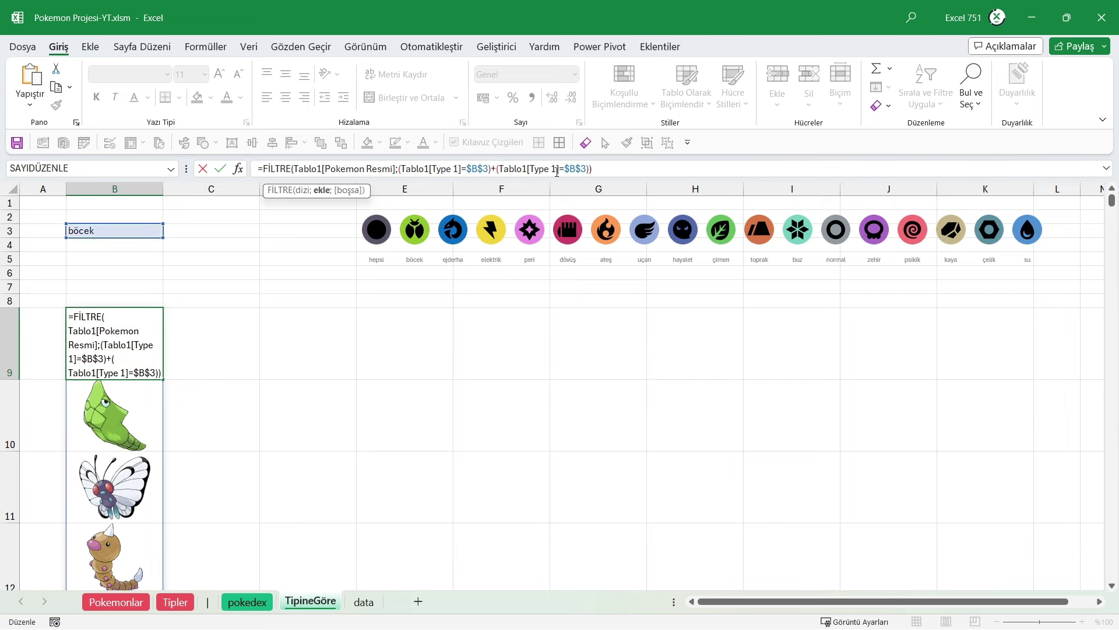
key(BackSpace)
text(2)
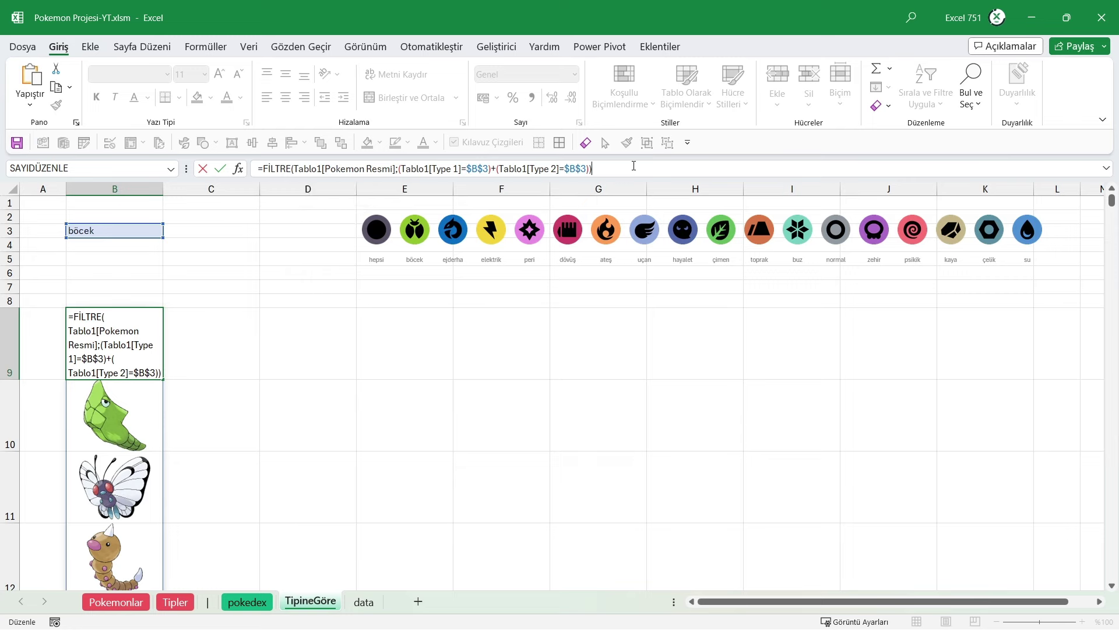
key(Return)
scroll(131, 364, down, 3)
scroll(130, 364, down, 1)
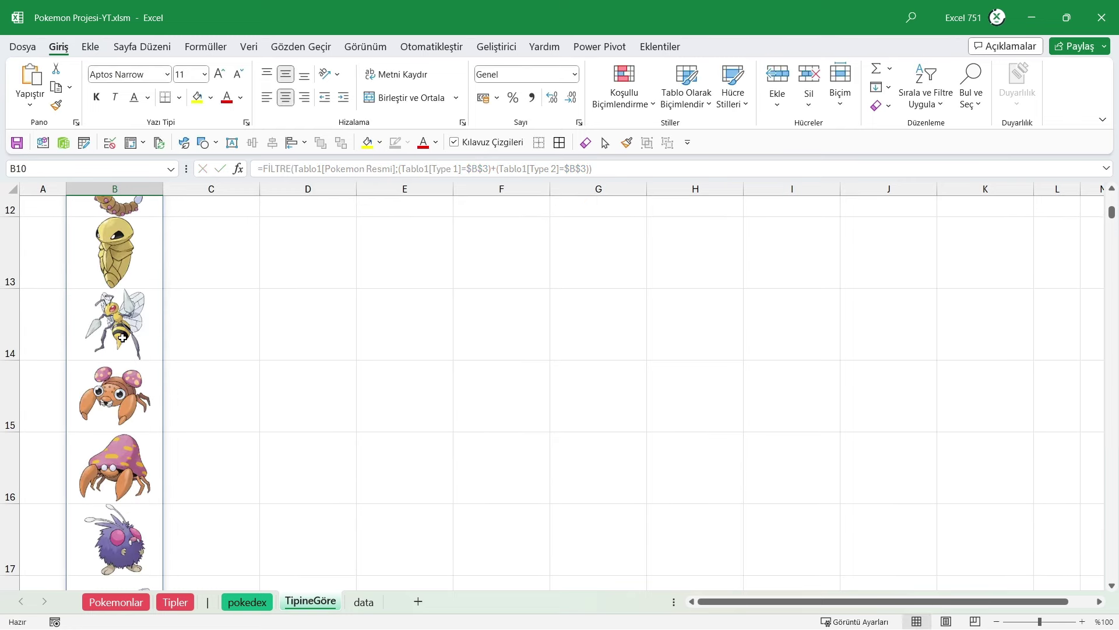
scroll(131, 364, down, 1)
scroll(131, 364, down, 1)
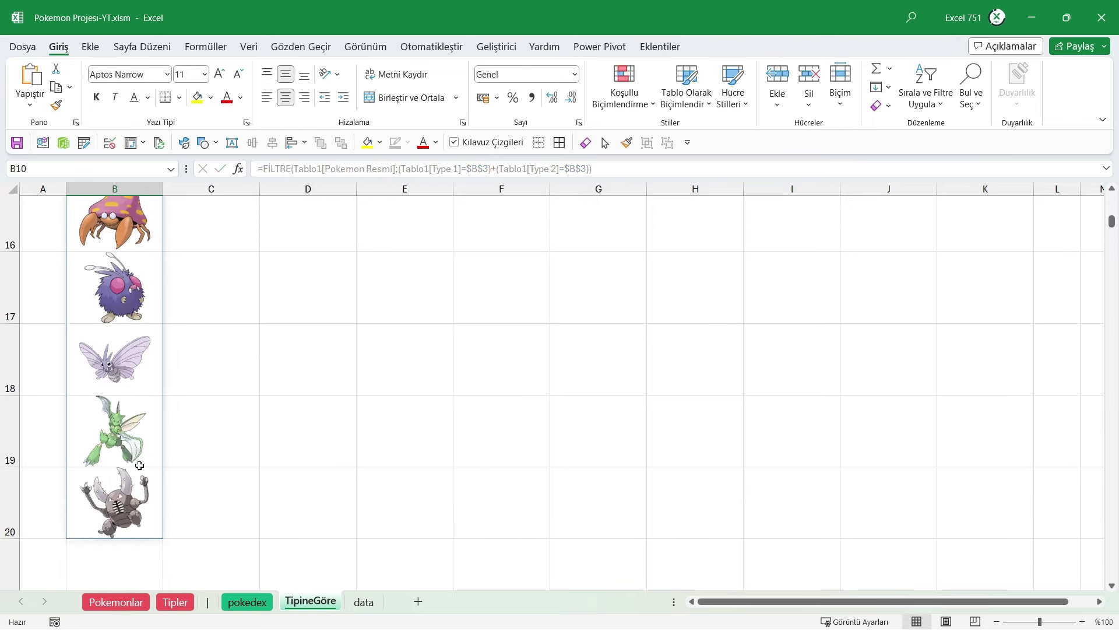
mouse_move(129, 505)
mouse_down()
mouse_move(119, 2)
mouse_move(116, 245)
mouse_up()
click(122, 349)
scroll(121, 350, down, 3)
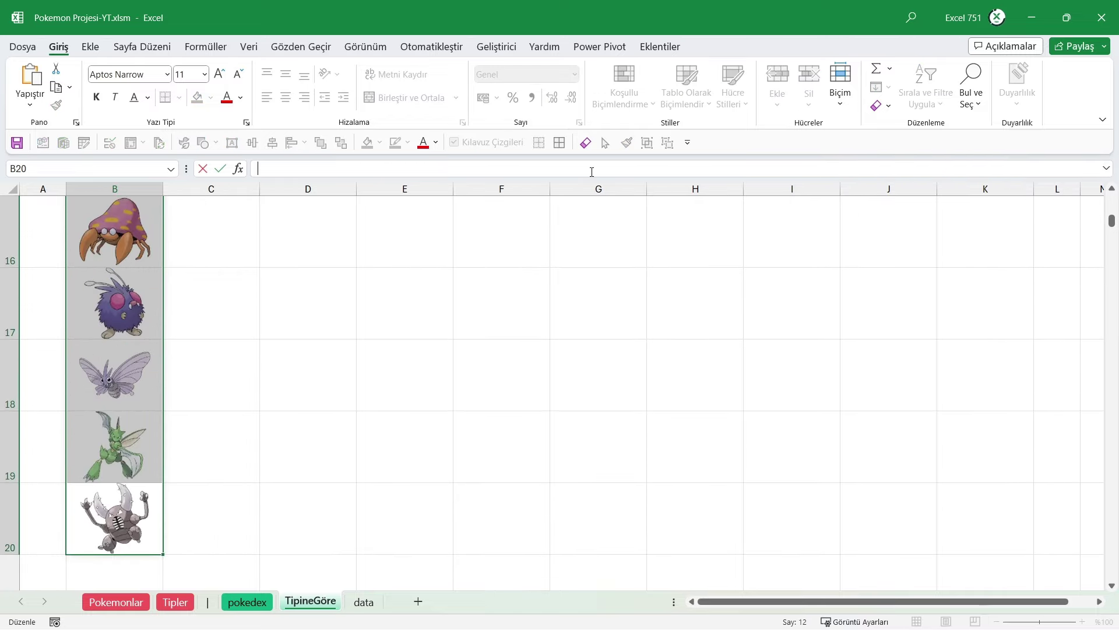
scroll(121, 253, up, 5)
key(ctrl+z)
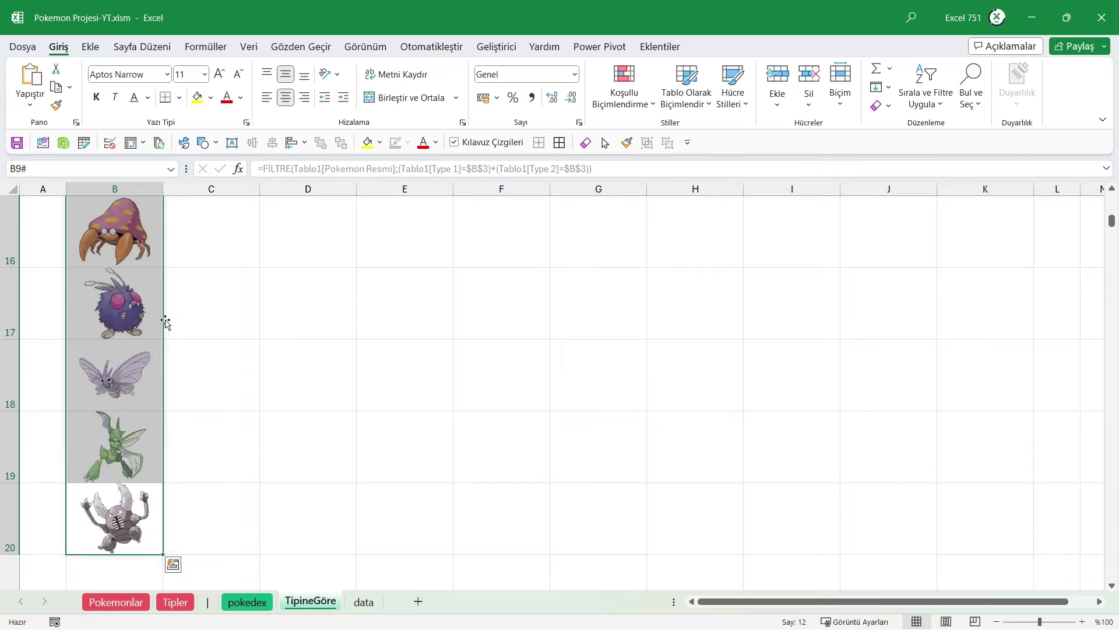
key(ctrl+z)
scroll(217, 317, up, 3)
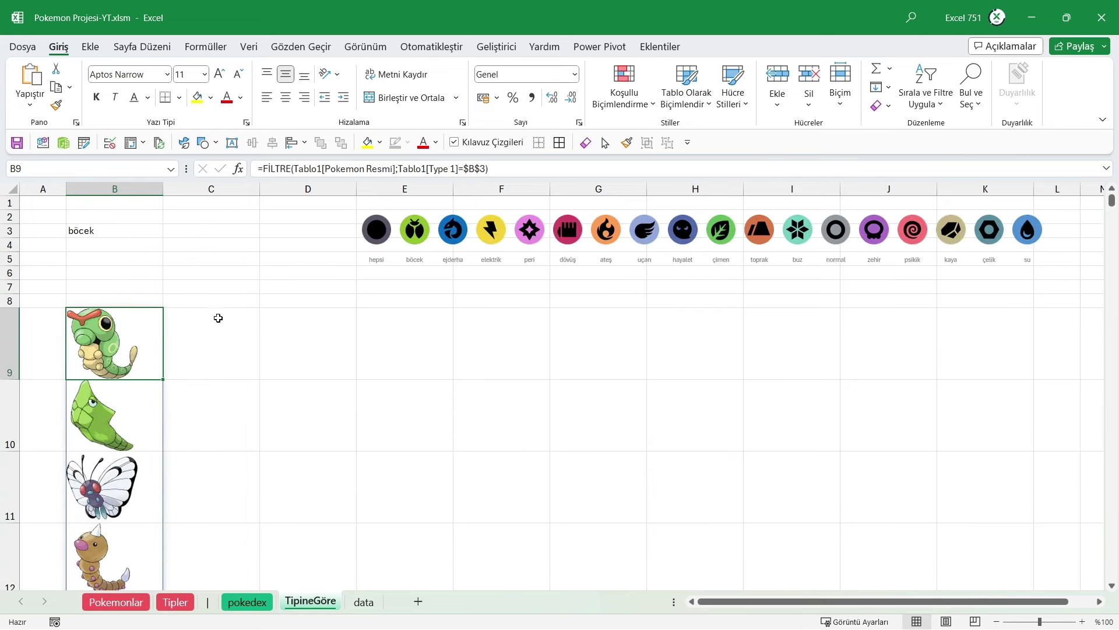
scroll(183, 320, down, 4)
scroll(163, 379, down, 1)
scroll(123, 496, down, 1)
click(115, 507)
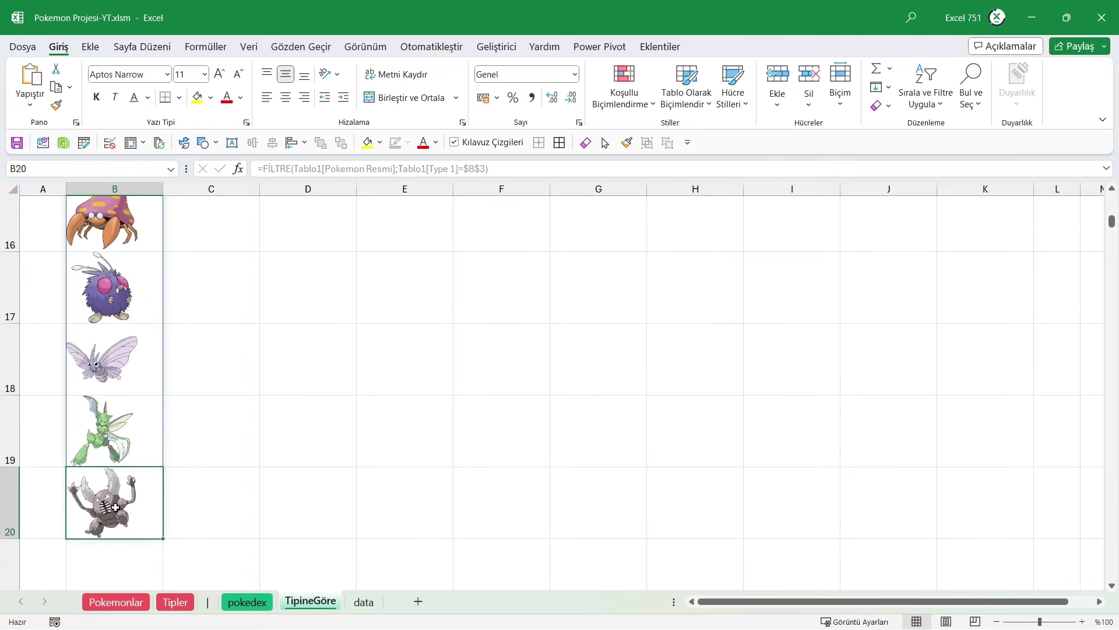
key(ctrl+shift+Up)
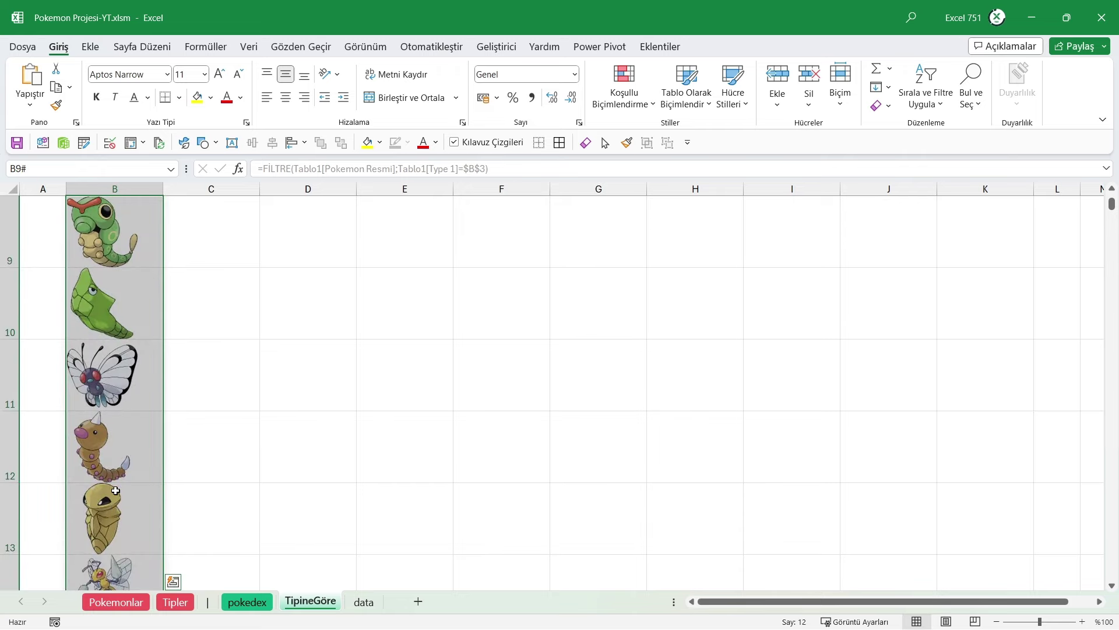
scroll(511, 479, up, 3)
click(137, 232)
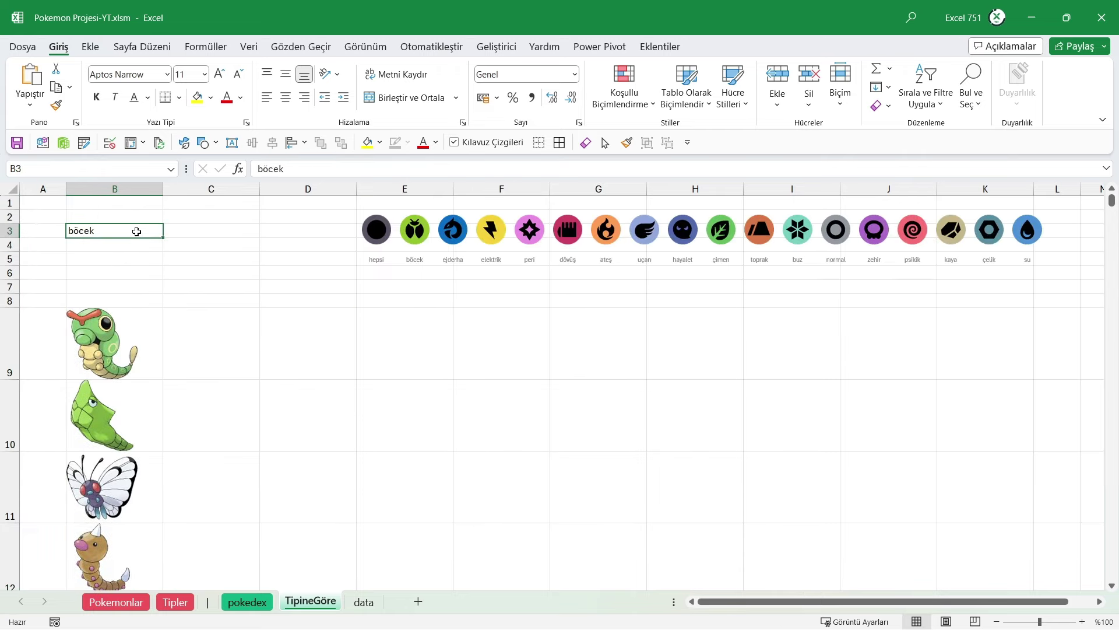
- Change the type in B3 to zehir and scroll down through the poison-type images
text(zehir)
key(Return)
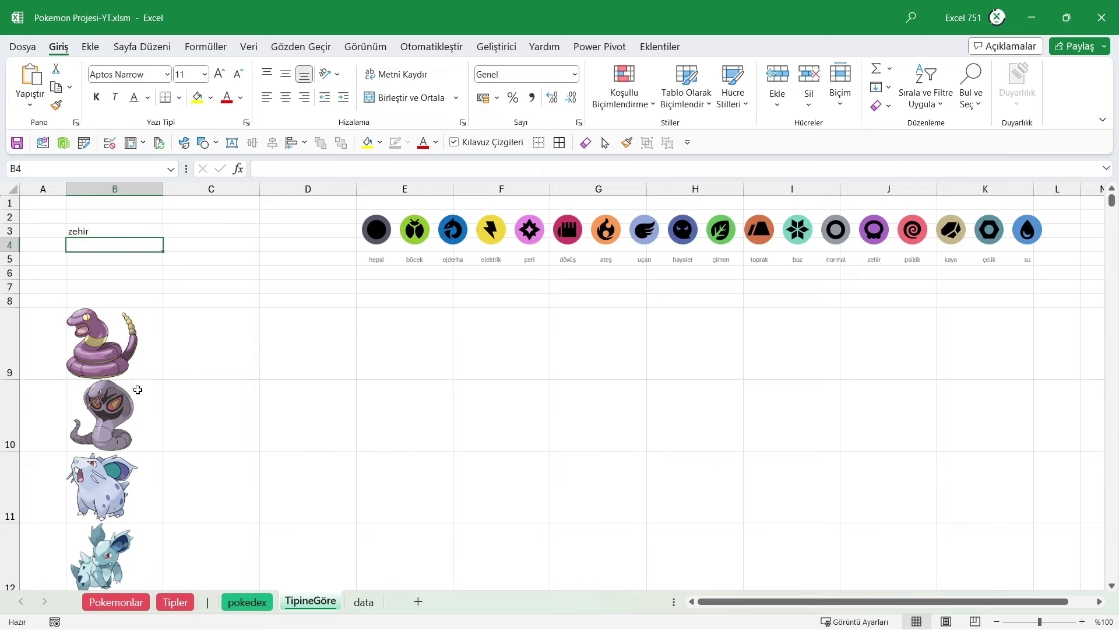
scroll(81, 406, down, 3)
scroll(77, 393, down, 1)
scroll(78, 393, down, 1)
scroll(117, 405, down, 1)
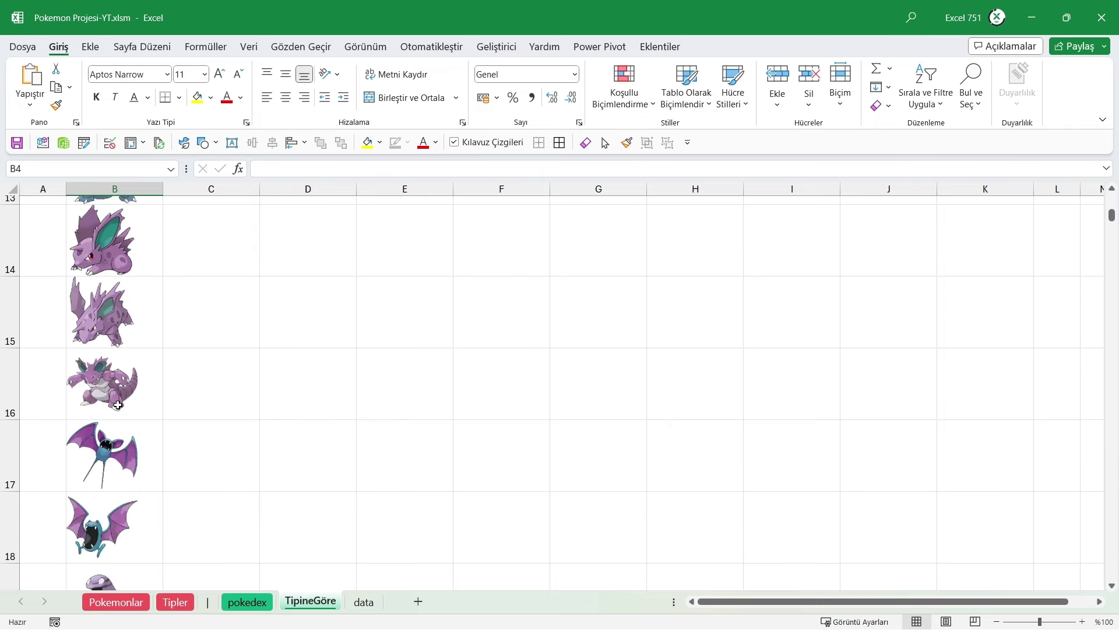
scroll(118, 405, down, 1)
scroll(118, 404, down, 3)
scroll(117, 405, down, 1)
- Scroll back to the top and switch to the Pokemonlar data sheet
scroll(117, 405, up, 3)
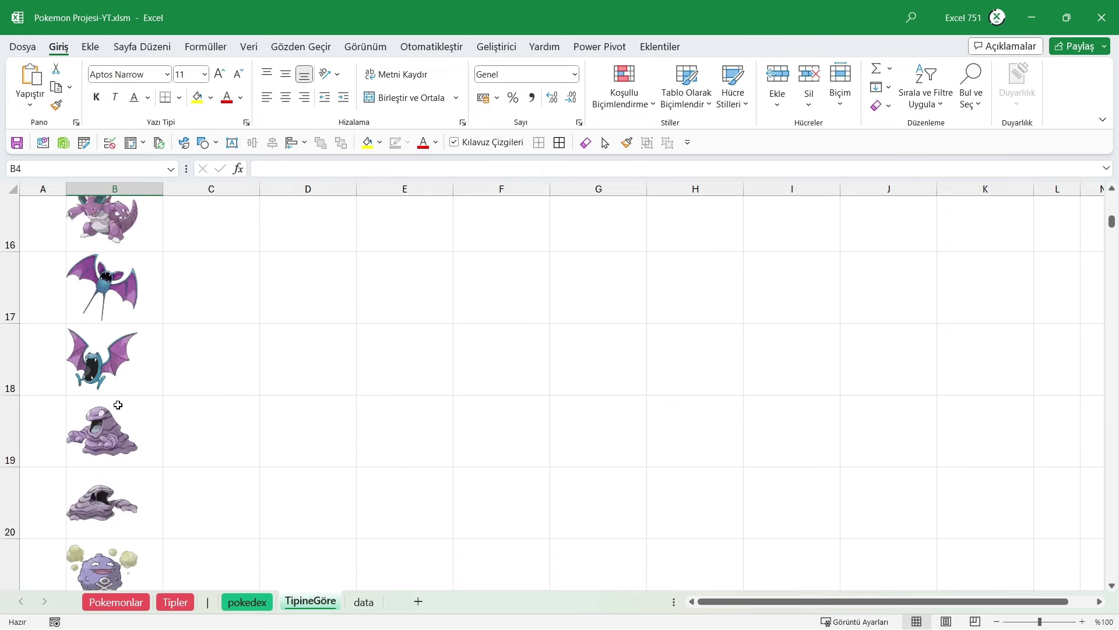
scroll(118, 404, up, 1)
scroll(118, 405, up, 2)
scroll(118, 405, up, 1)
scroll(117, 405, up, 2)
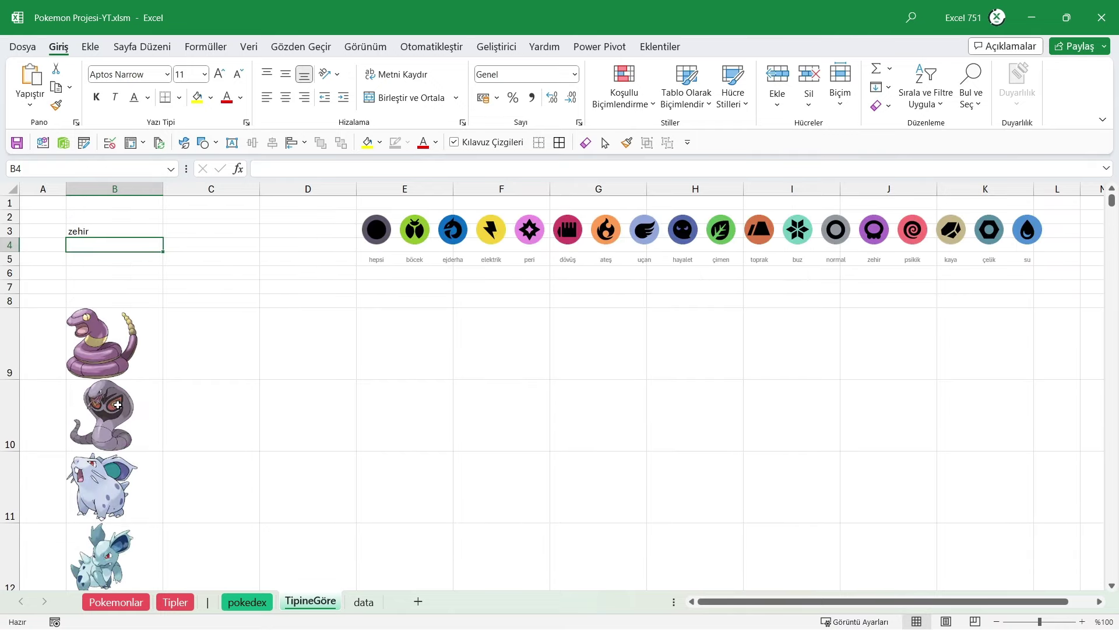
click(116, 601)
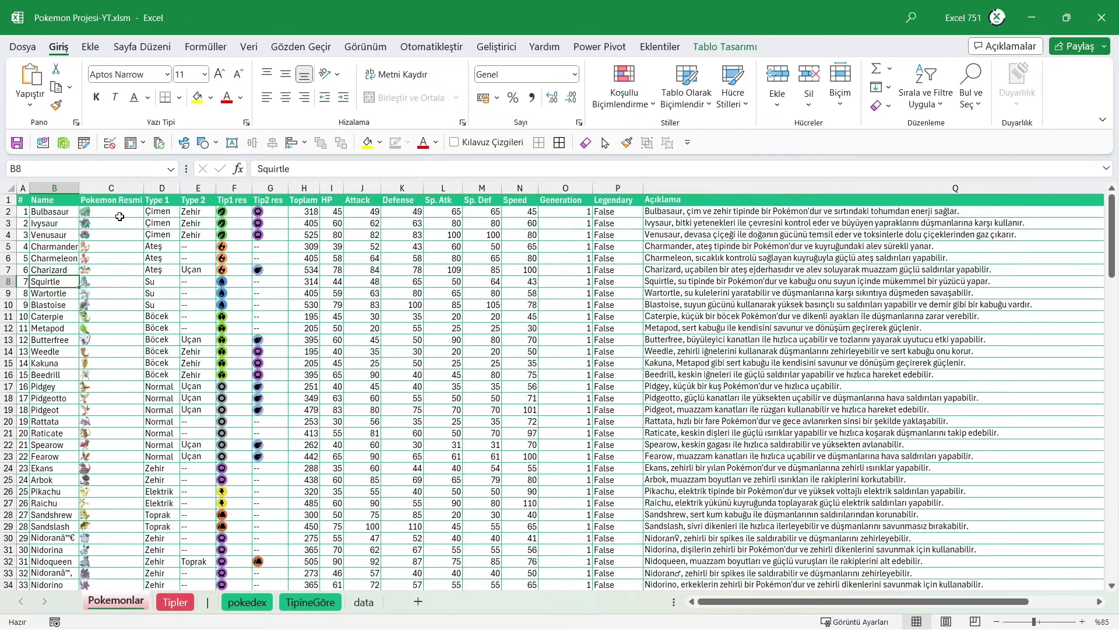
- Check Bulbasaur's Type 1 and Type 2 values, then return to TipineGöre's B9
drag(190, 214, 175, 214)
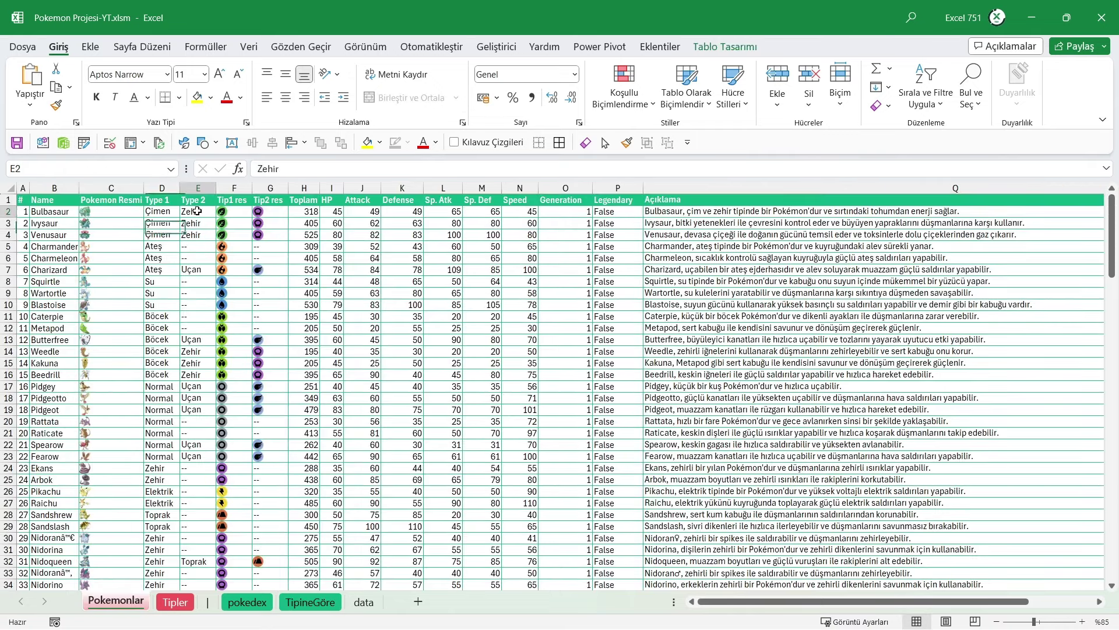
click(247, 604)
click(310, 601)
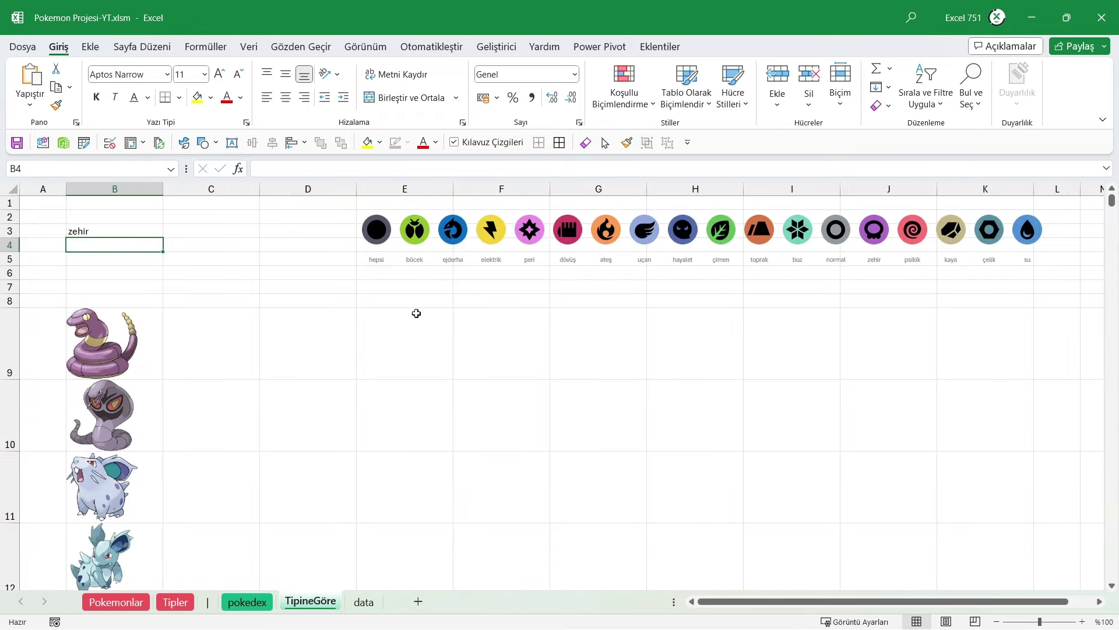
click(114, 315)
- Change the B9 filter to (Tablo1[Type 1]=$B$3)+(Tablo1[Type 2]=$B$3)
click(495, 168)
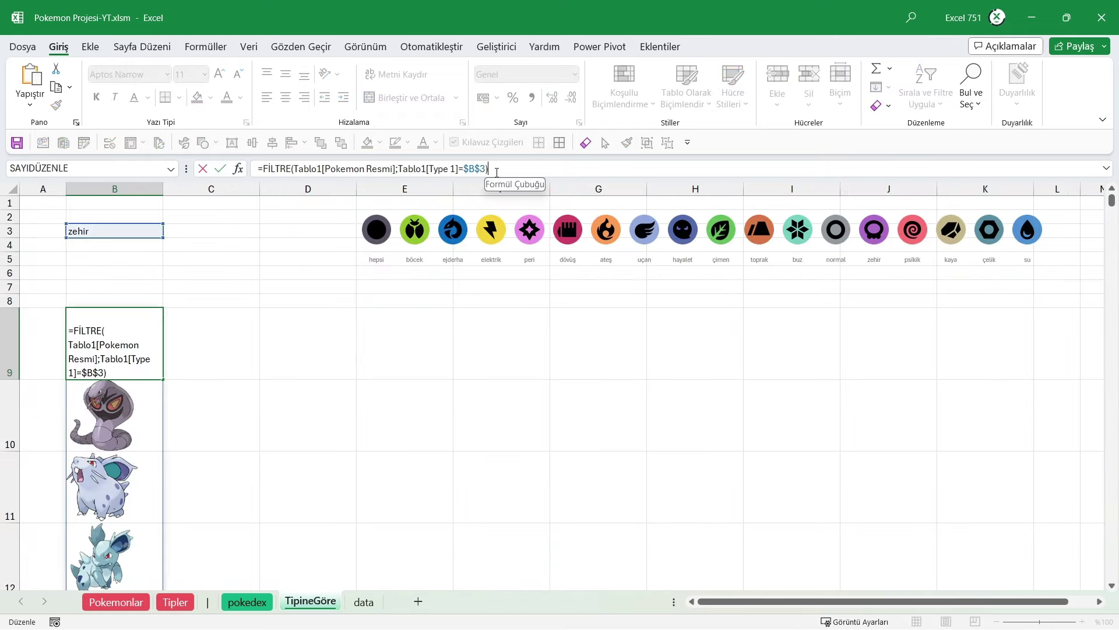
text(()
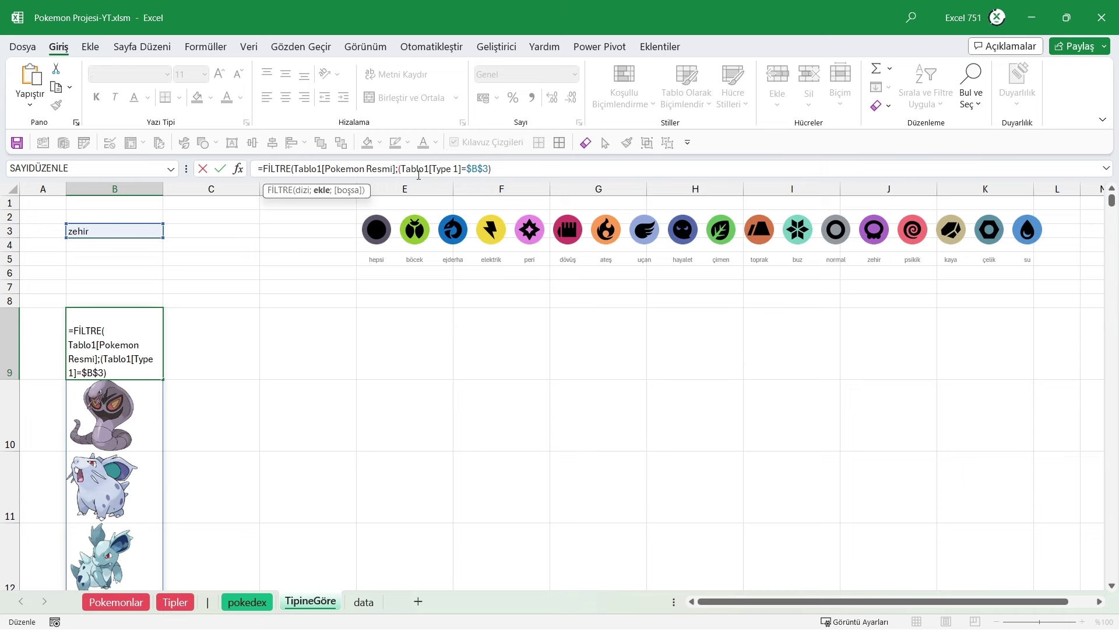
key(End)
text())
text(+)
key(shift+Left)
key(shift+Left)
key(shift+Left)
key(shift+Left)
key(shift+Left)
key(shift+Left)
key(shift+Left)
key(shift+Left)
key(shift+Left)
key(ctrl+c)
key(Right)
key(Right)
key(ctrl+v)
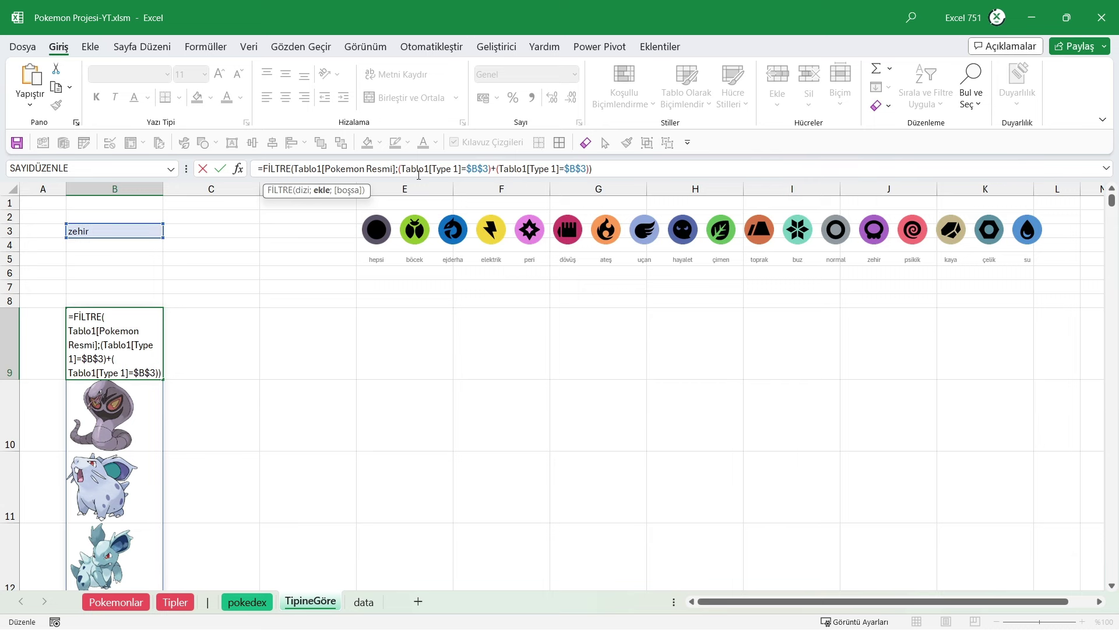
key(BackSpace)
text(2)
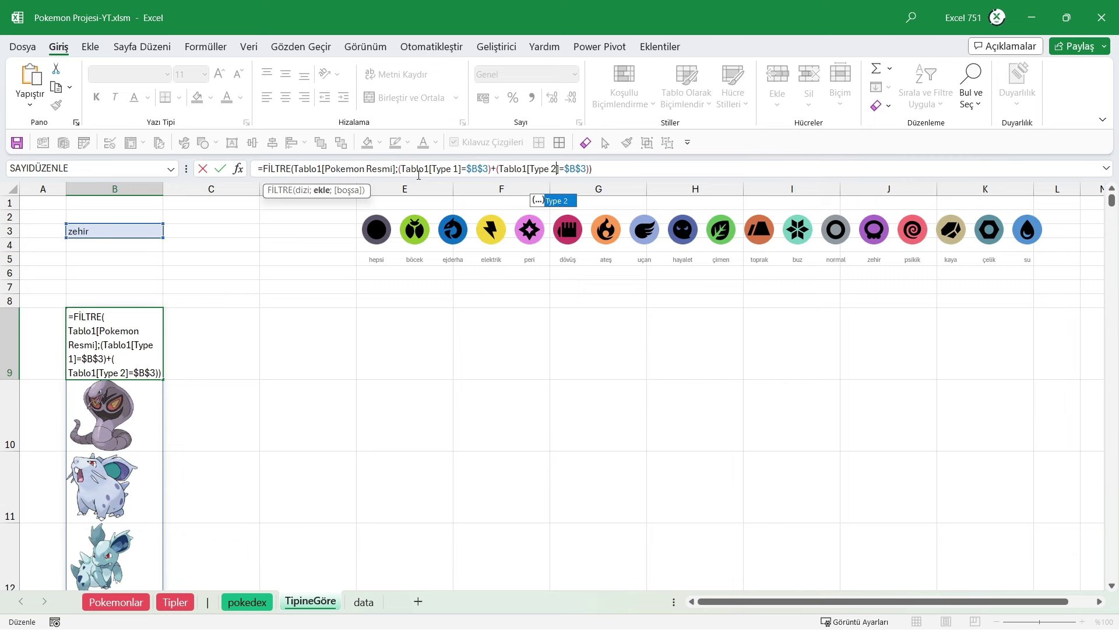
key(Return)
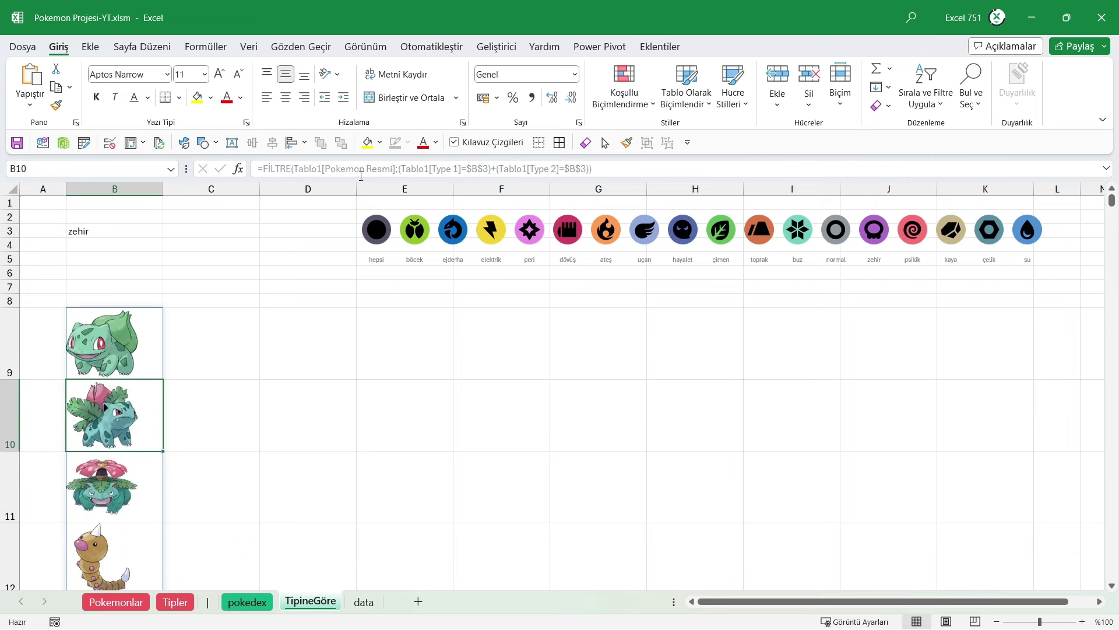
- Mark out a ten-column grid area from B9 across and down
drag(122, 353, 108, 467)
scroll(103, 454, down, 2)
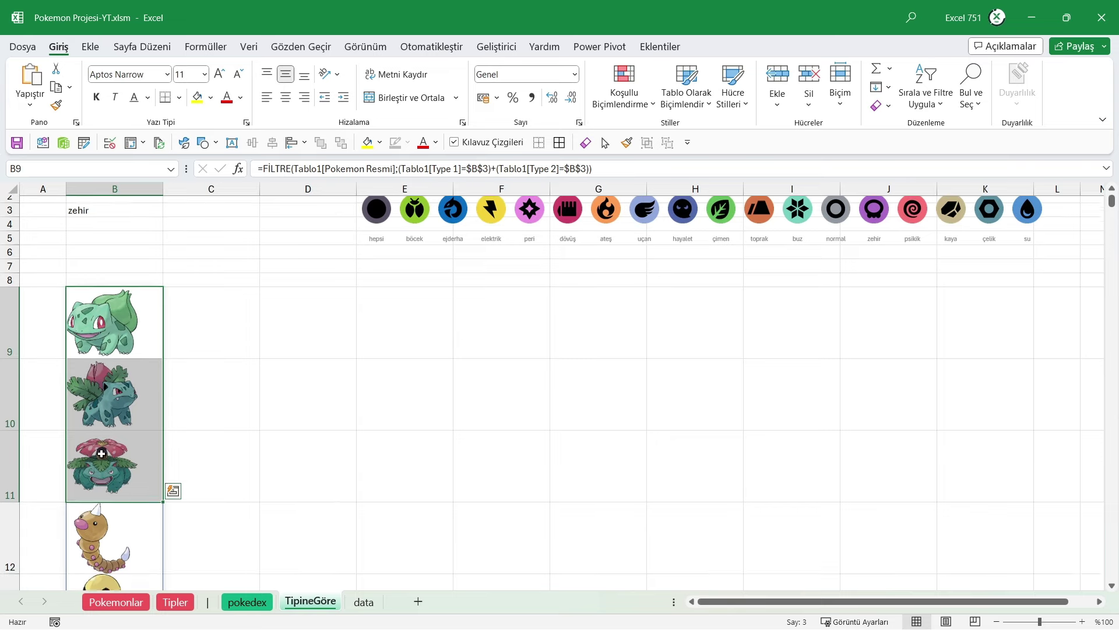
scroll(101, 454, up, 3)
click(102, 344)
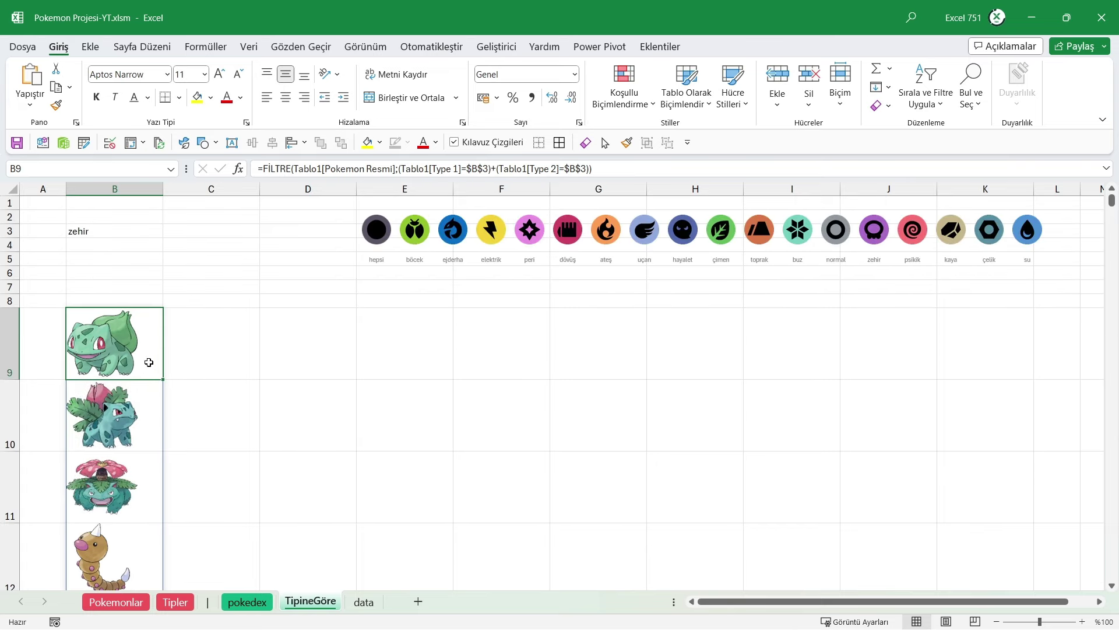
drag(149, 361, 995, 349)
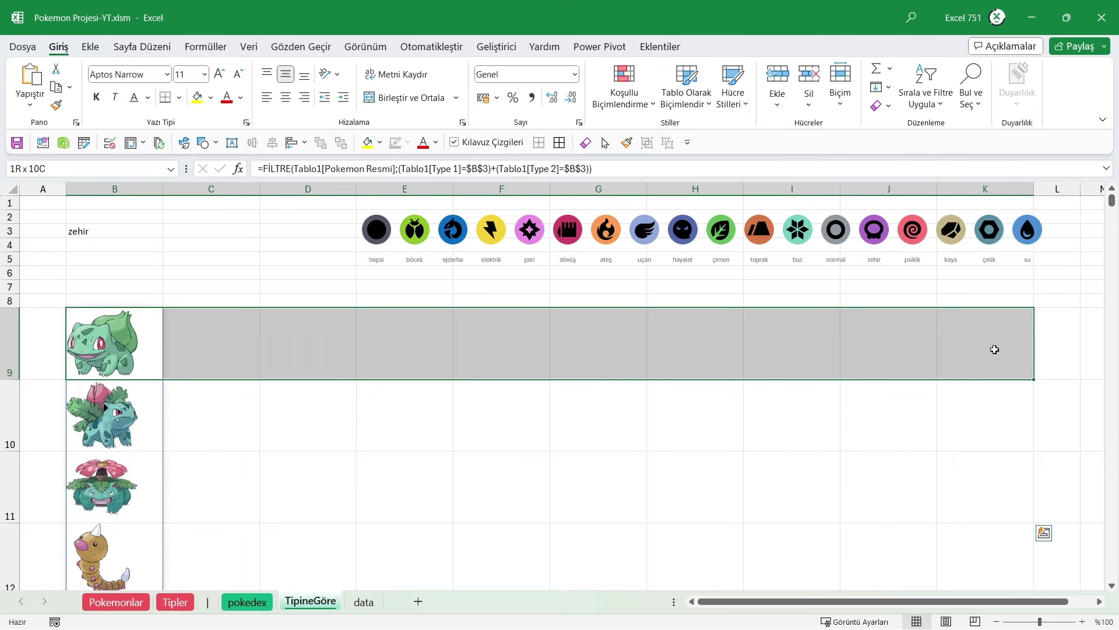
drag(117, 426, 774, 537)
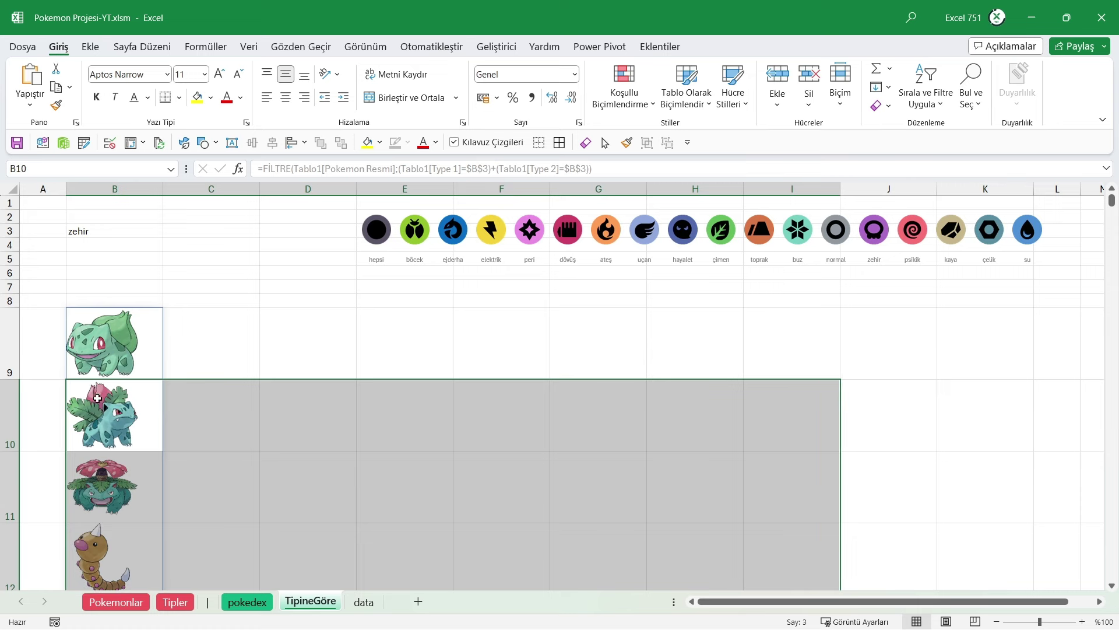
click(102, 354)
- Wrap the B9 FİLTRE formula in SATIRSAR(...;10) to show images in rows of ten
key(F2)
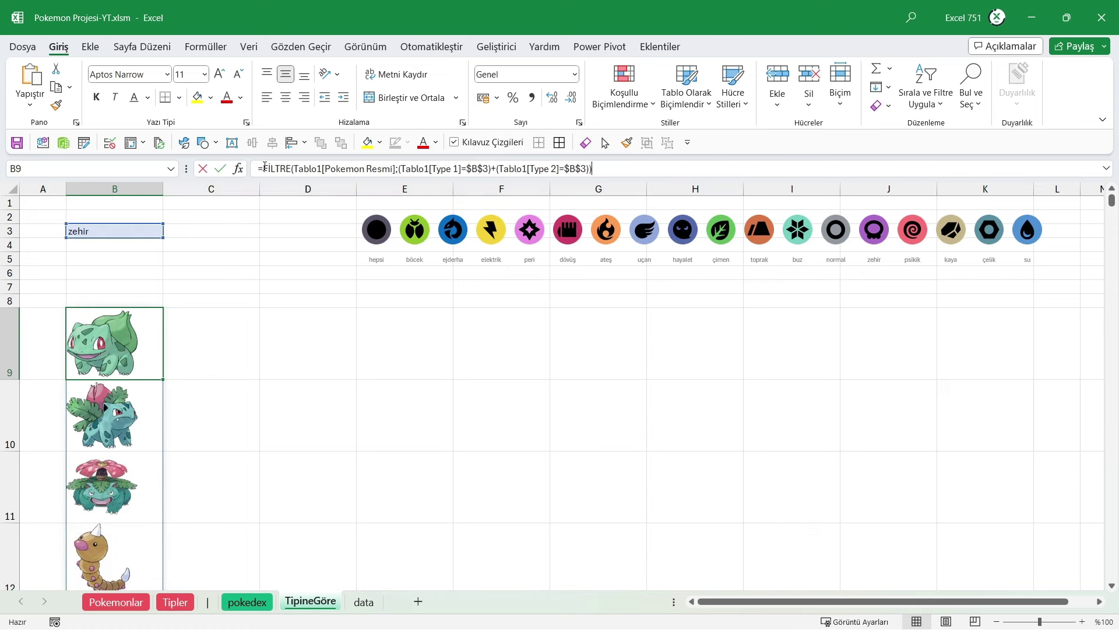
text(SA)
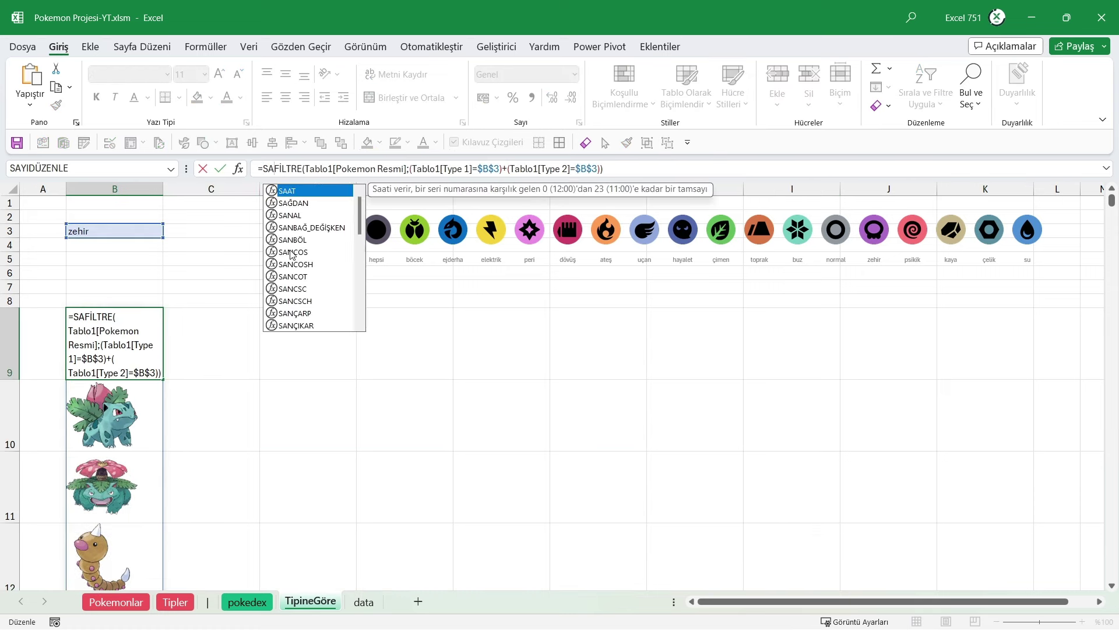
text(TI)
key(Down)
key(Down)
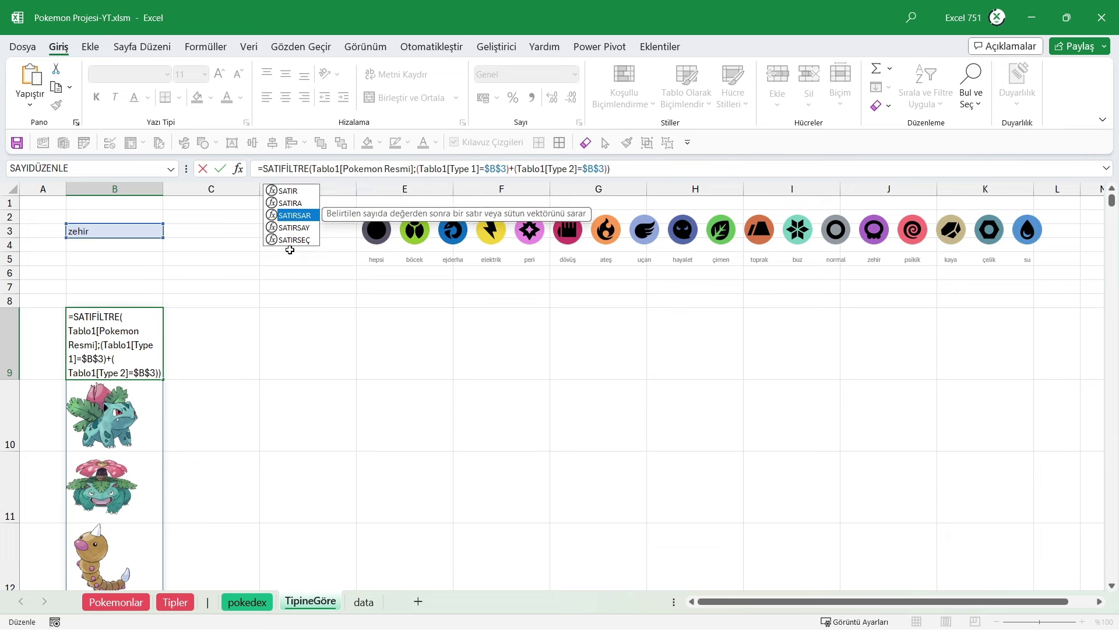
key(Tab)
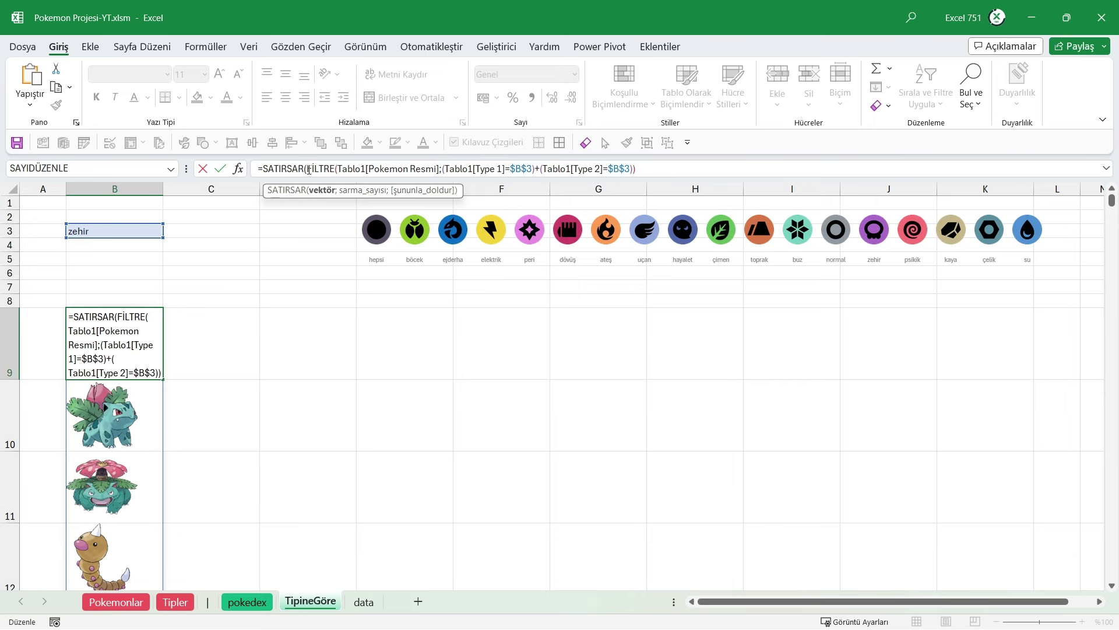
drag(309, 169, 684, 169)
click(683, 170)
text(;10))
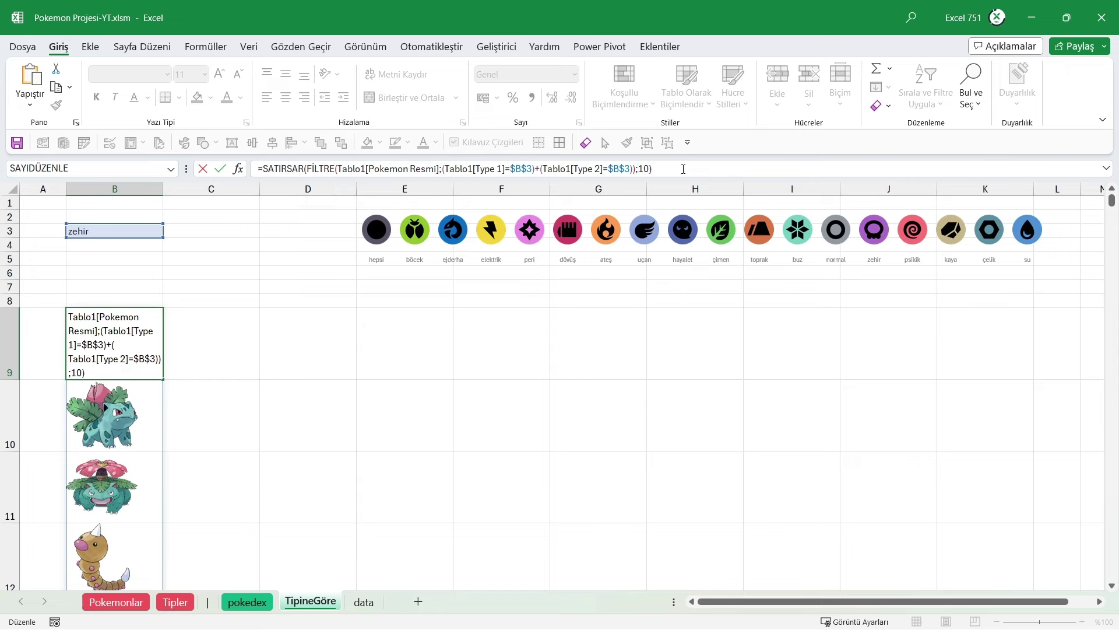
key(Return)
scroll(504, 338, down, 1)
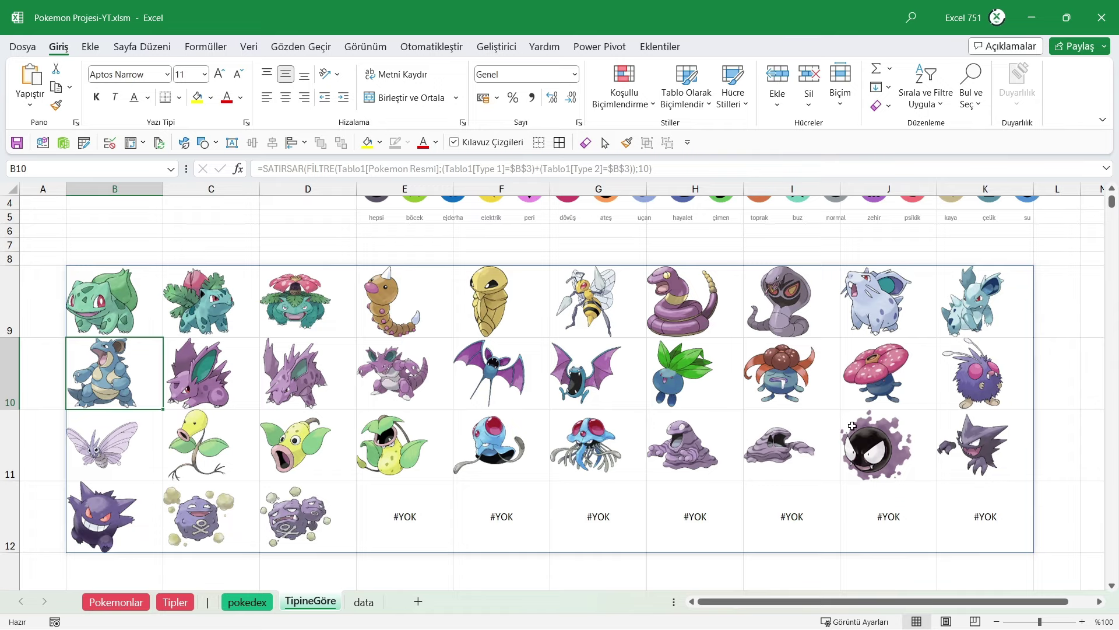
scroll(852, 426, up, 1)
scroll(852, 426, down, 1)
- Add ;"" as SATIRSAR's third argument so leftover grid cells show blank instead of #YOK
mouse_move(397, 532)
mouse_down()
mouse_move(697, 504)
mouse_move(957, 517)
mouse_move(415, 519)
mouse_up()
scroll(119, 336, up, 1)
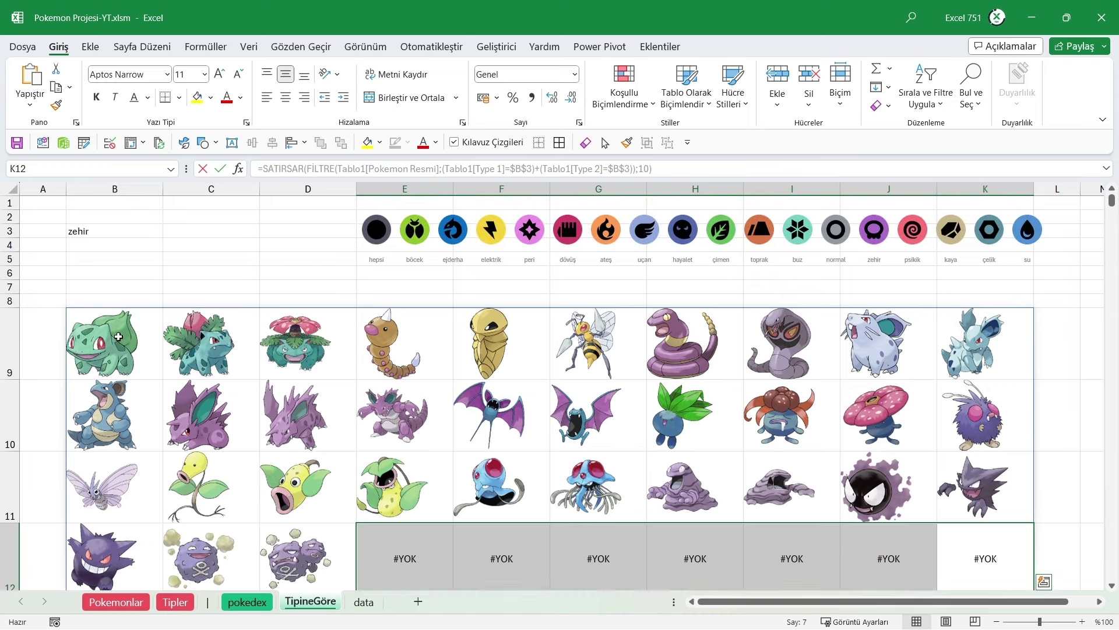
click(118, 336)
click(649, 169)
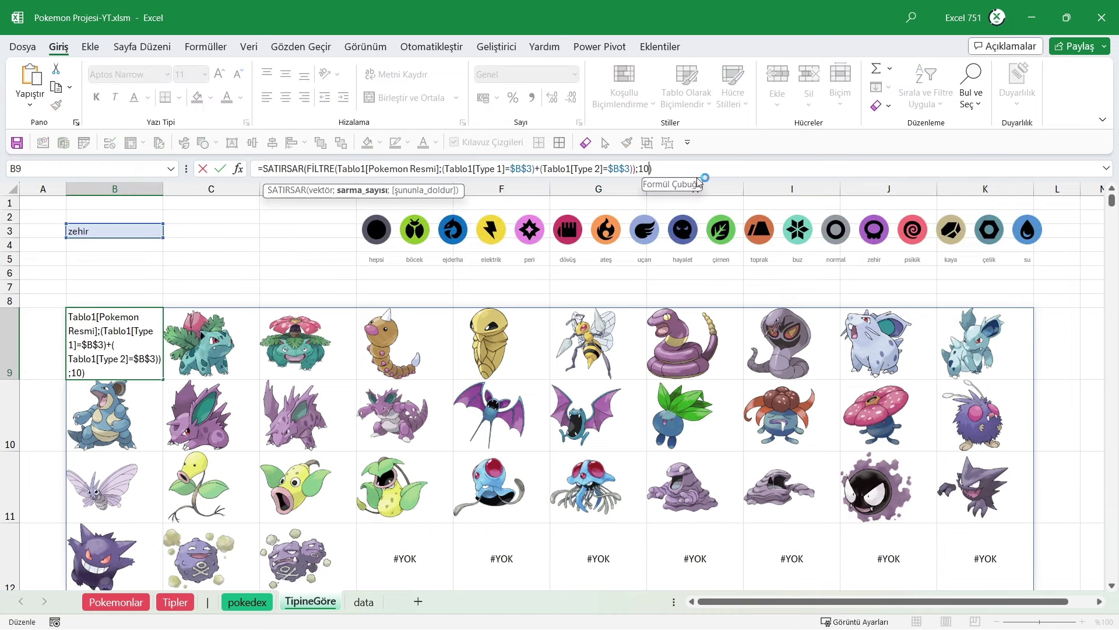
text(;)
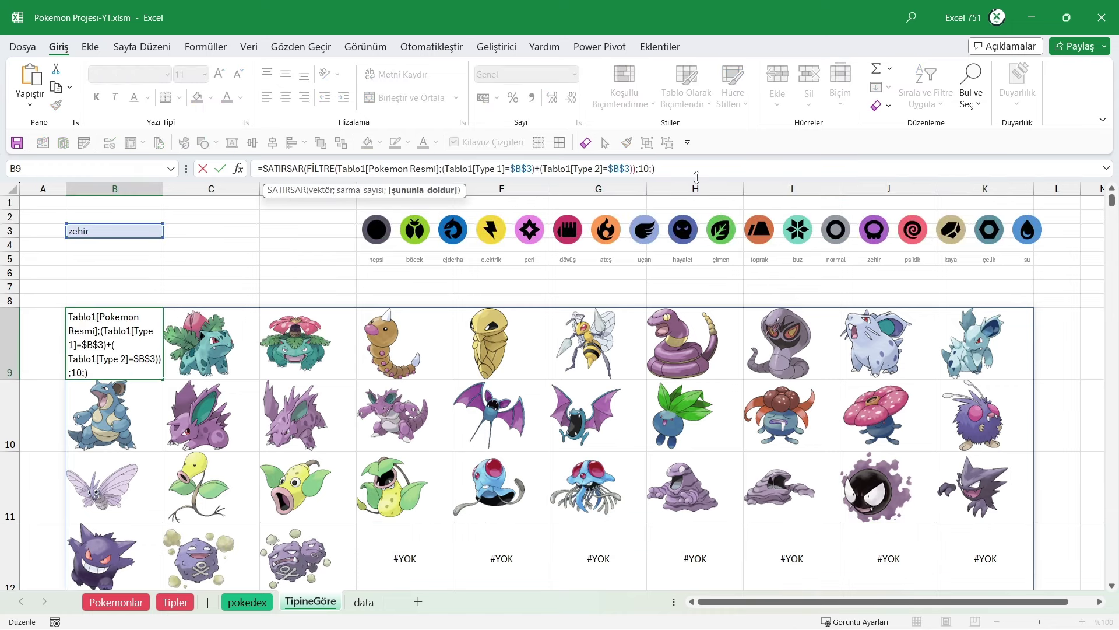
text("")
key(Return)
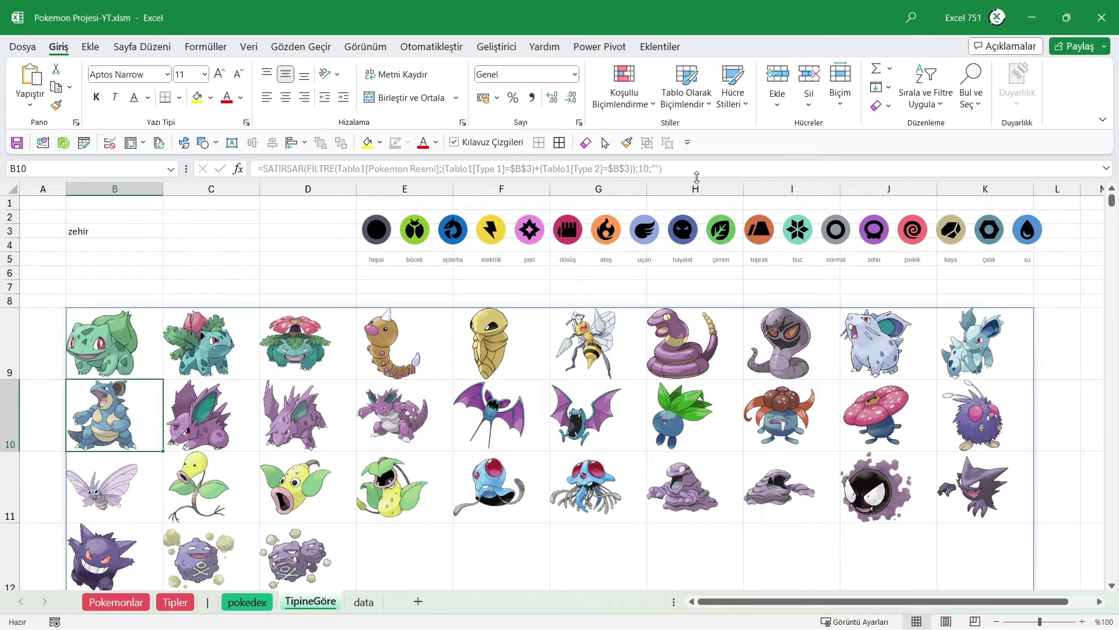
scroll(691, 284, down, 3)
mouse_move(408, 519)
mouse_down()
mouse_move(1034, 532)
mouse_move(693, 504)
mouse_move(359, 512)
mouse_up()
click(373, 443)
scroll(350, 383, up, 3)
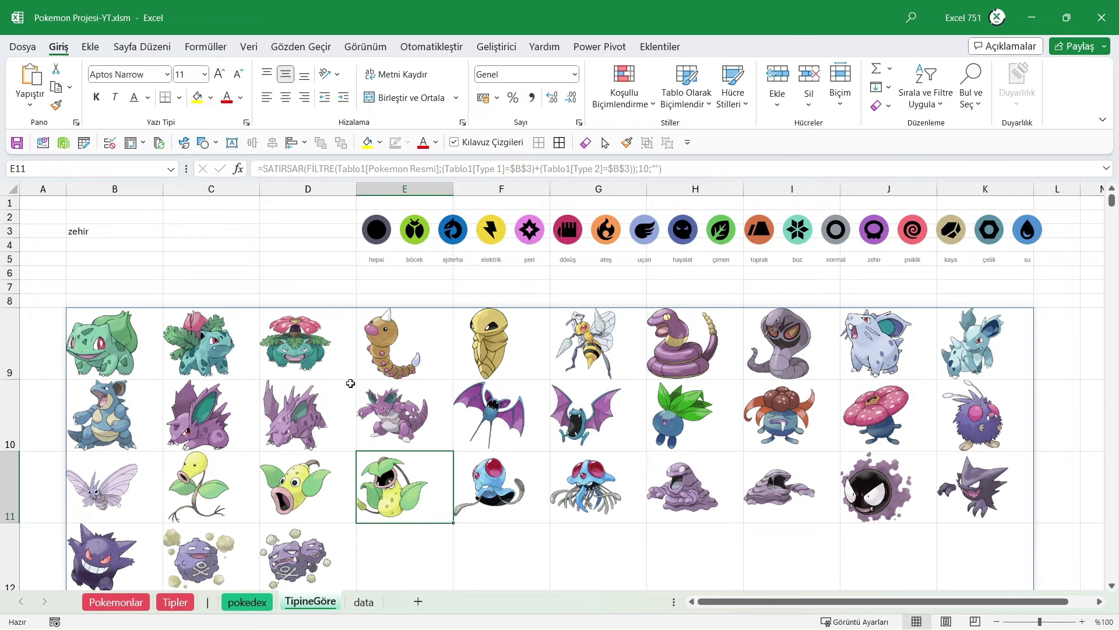
- Enter elektrik as the type in B3
click(120, 230)
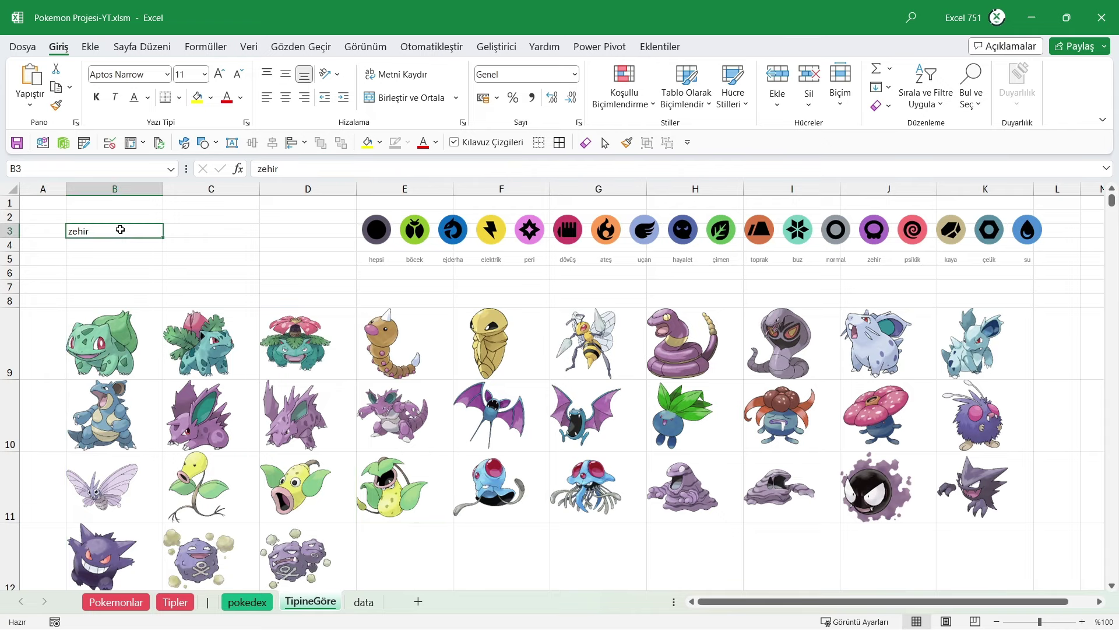
text(elektrik)
key(Return)
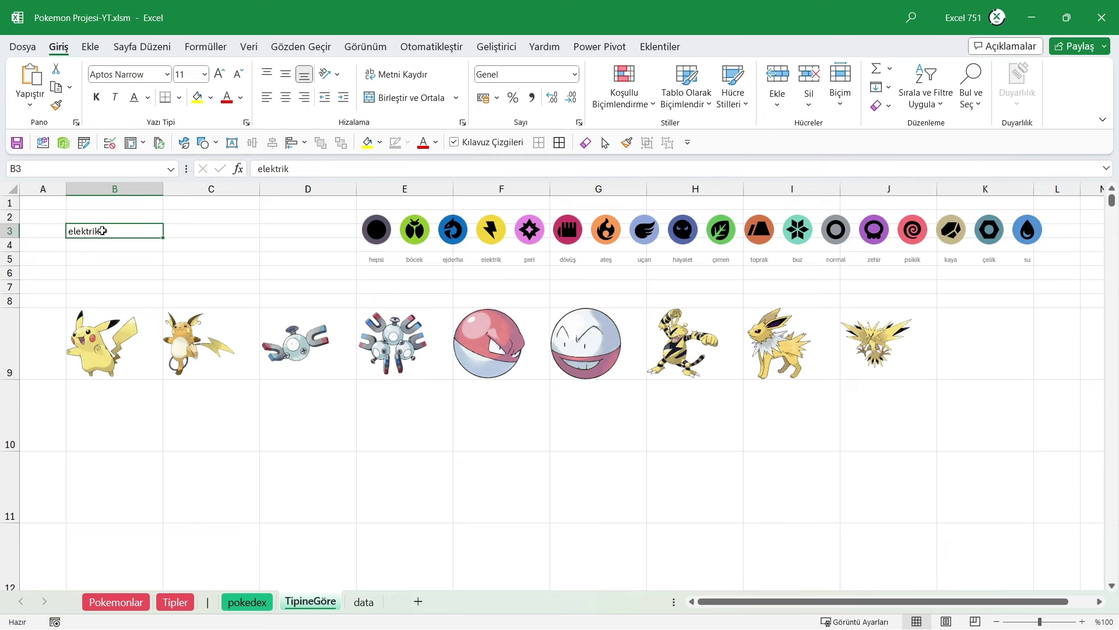
- Clear B3 and check the #HESAPLA! error in B9, then return to B3
key(Delete)
key(Down)
key(Down)
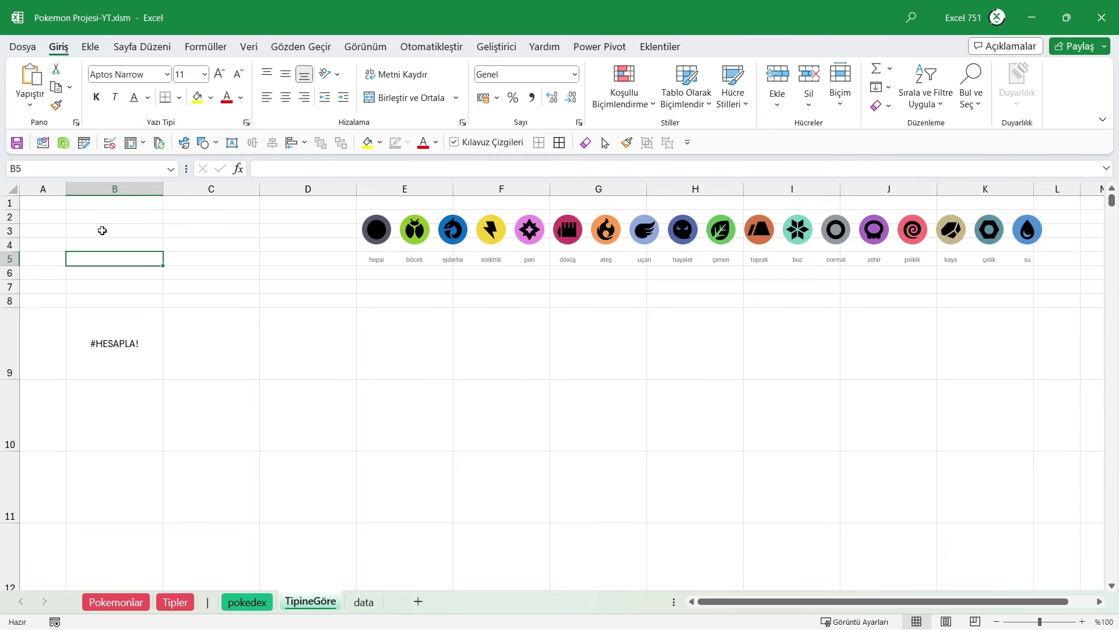
key(Down)
key(Down)
key(Down)
key(ctrl+Up)
key(Down)
key(Down)
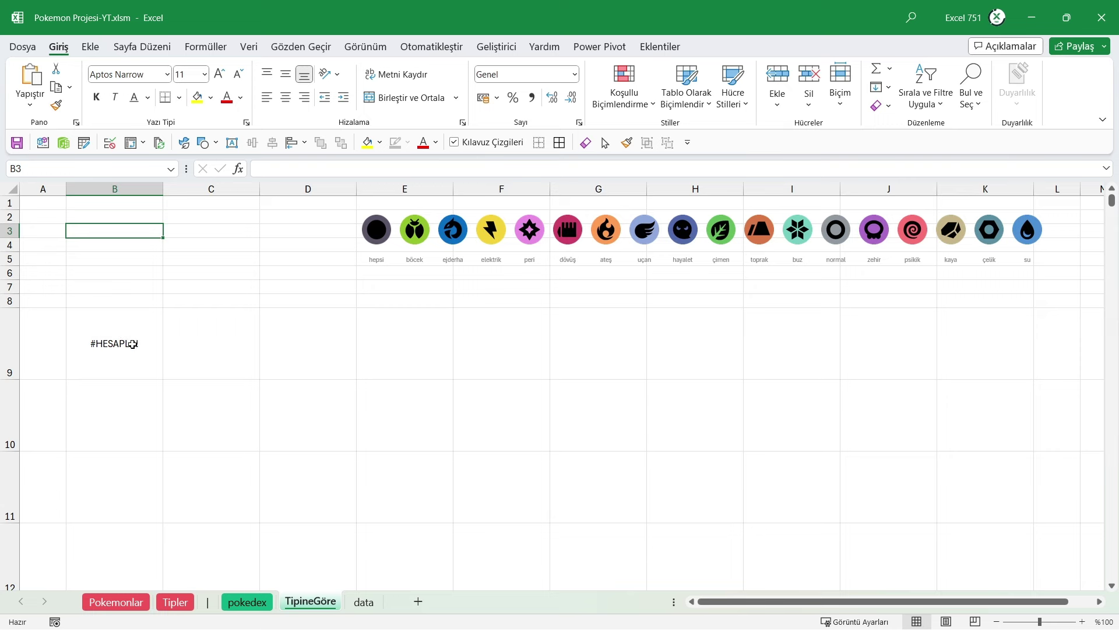
- Prefix the B9 formula with EĞER(B3="";SATIRSAR(Tablo1[Pokemon Resmi];10;"");
click(131, 343)
click(263, 174)
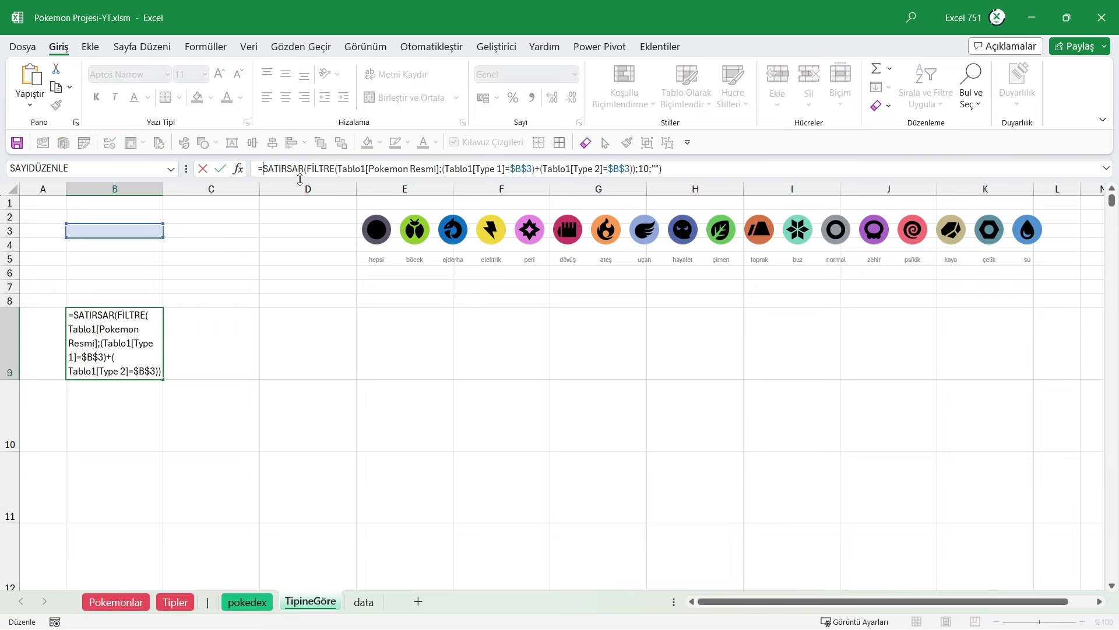
text(EĞER()
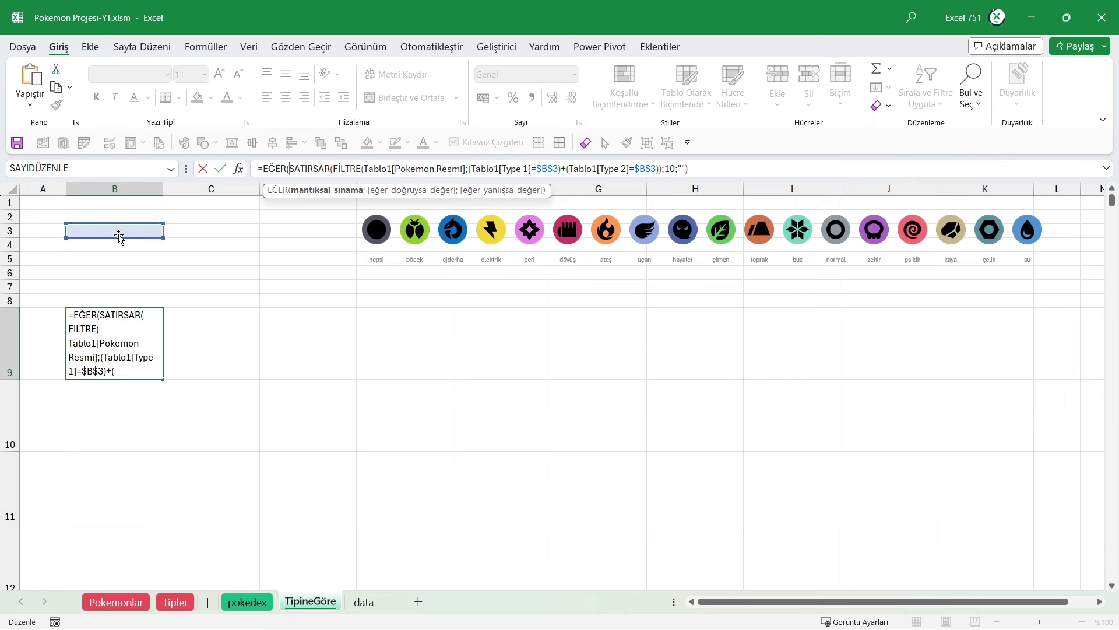
click(135, 230)
text(="";)
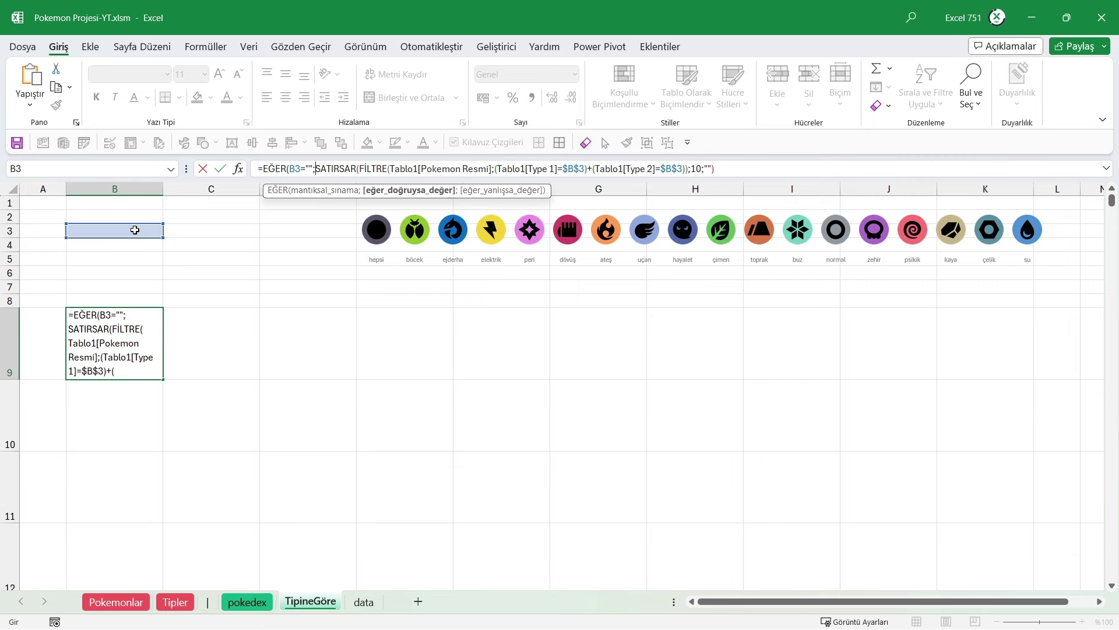
text(SATIRSAR)
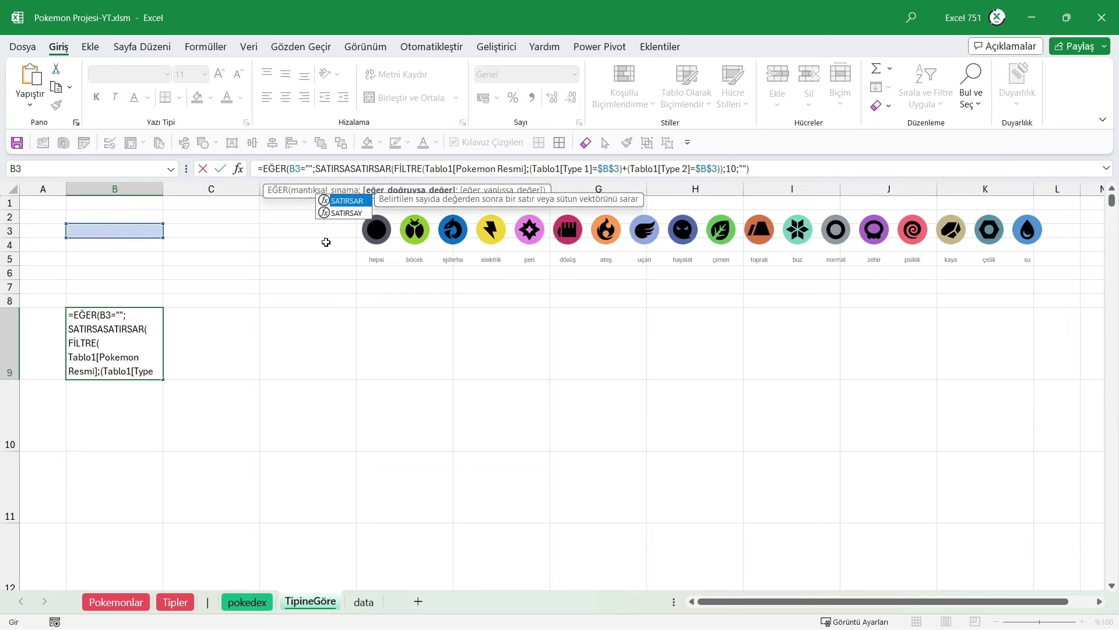
text(())
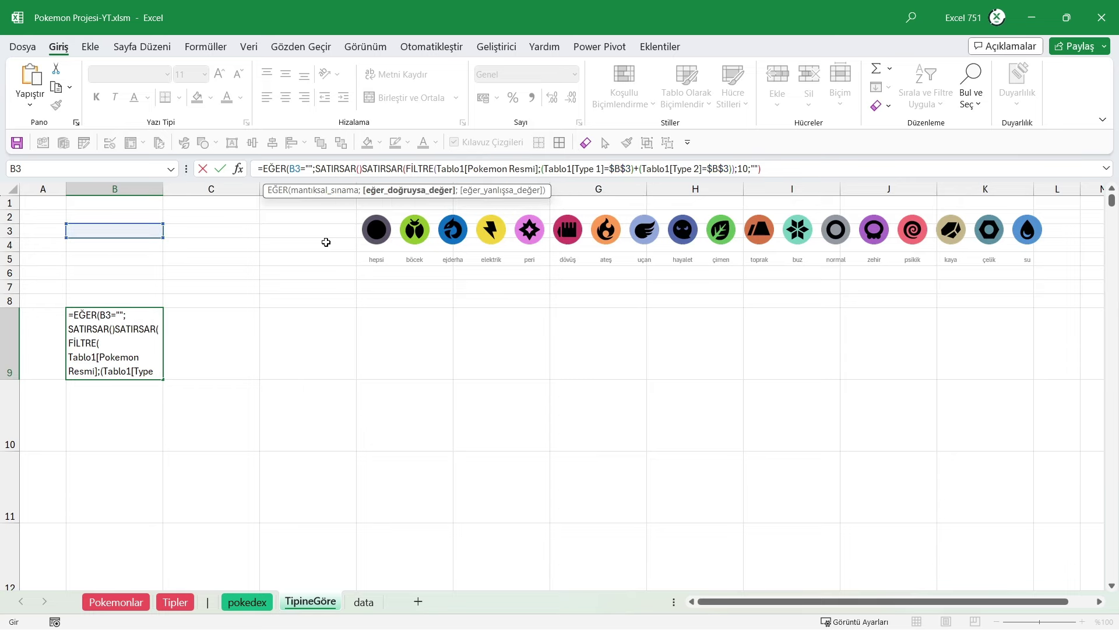
text(;)
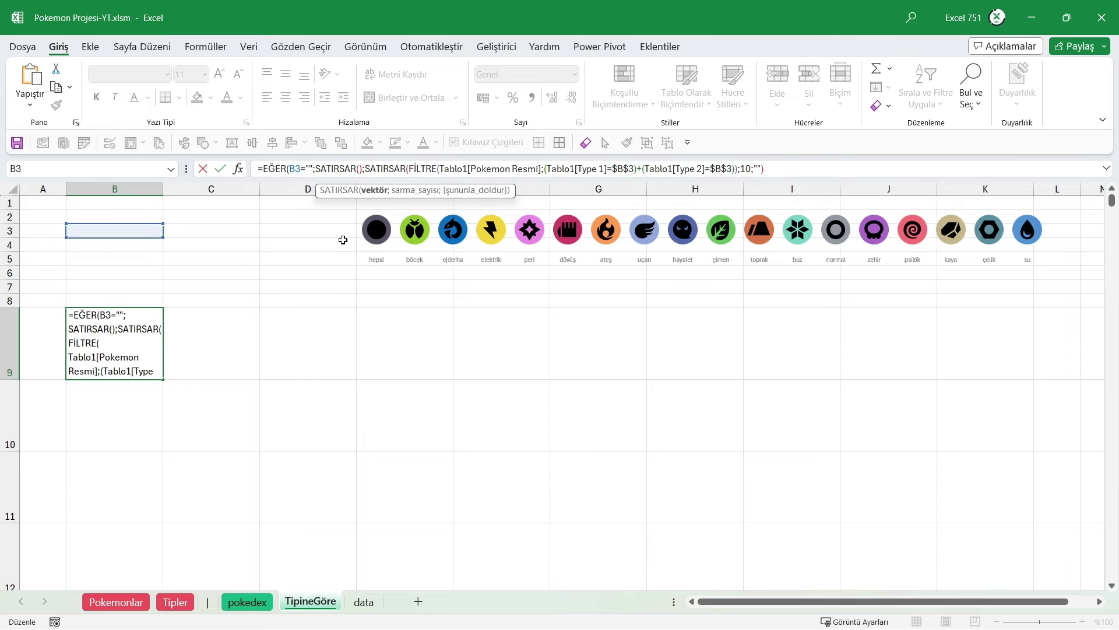
click(116, 602)
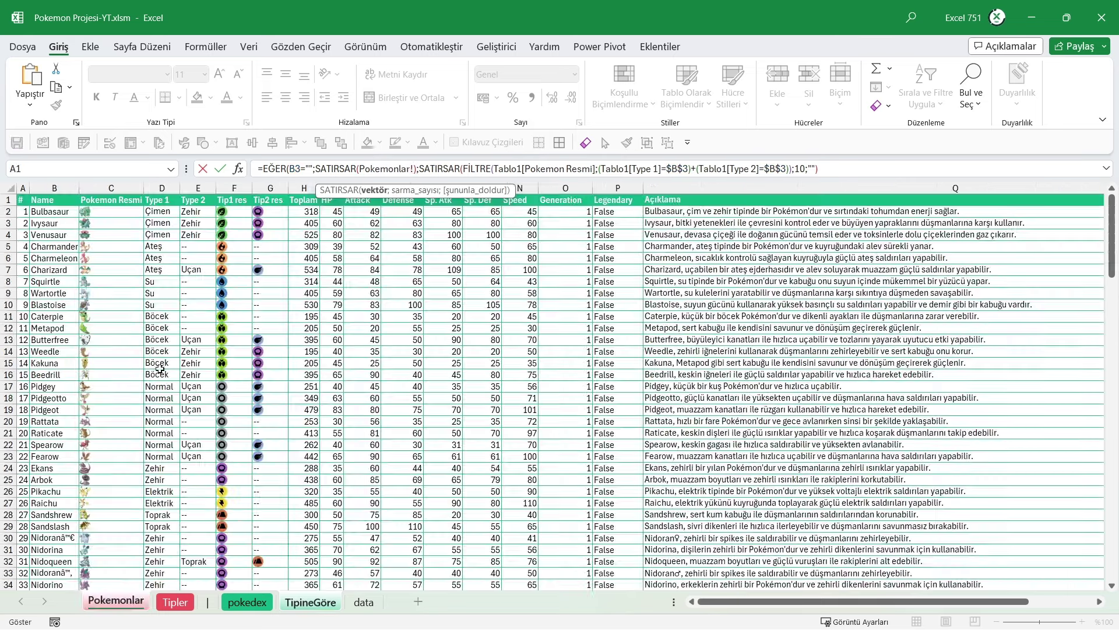
click(129, 197)
text(;)
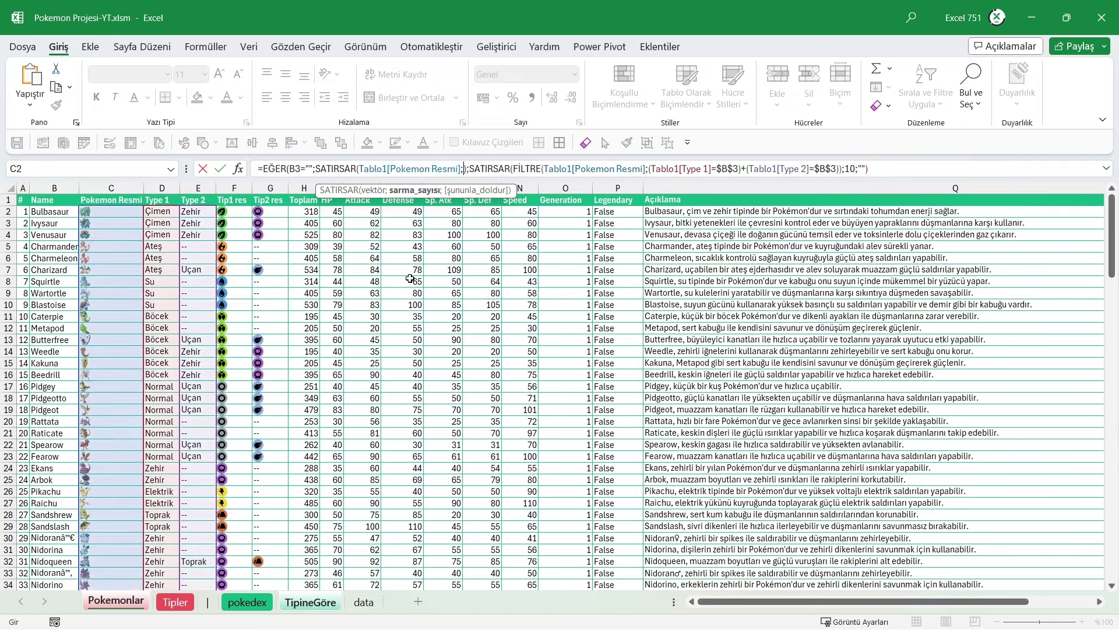
text(10;"")
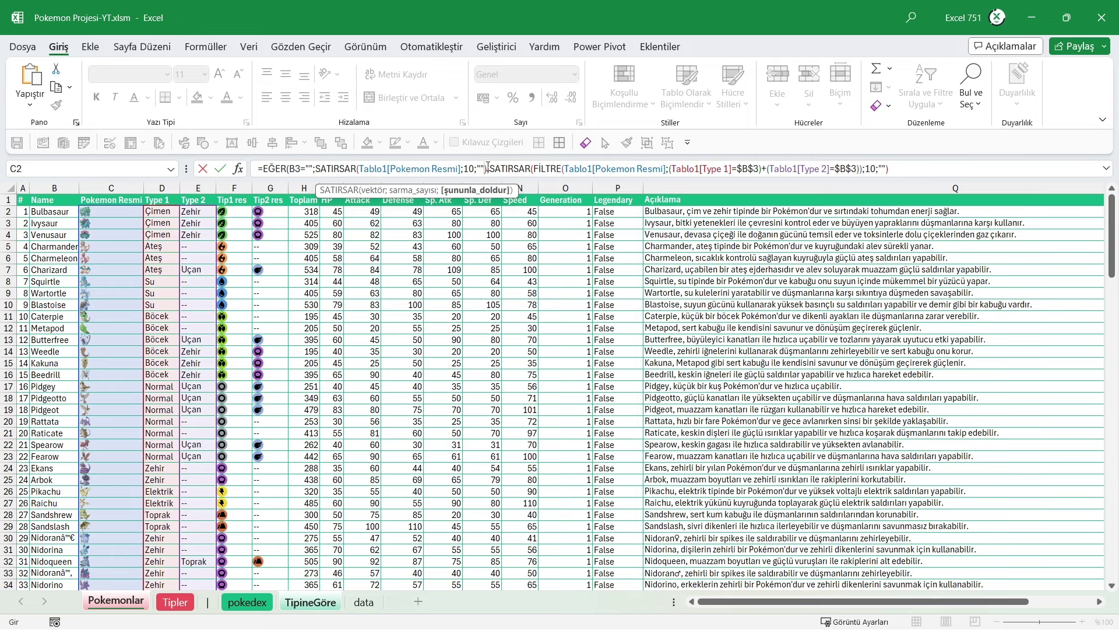
- Review the new SATIRSAR argument and FİLTRE part of the formula in the formula bar
drag(488, 167, 890, 168)
click(738, 174)
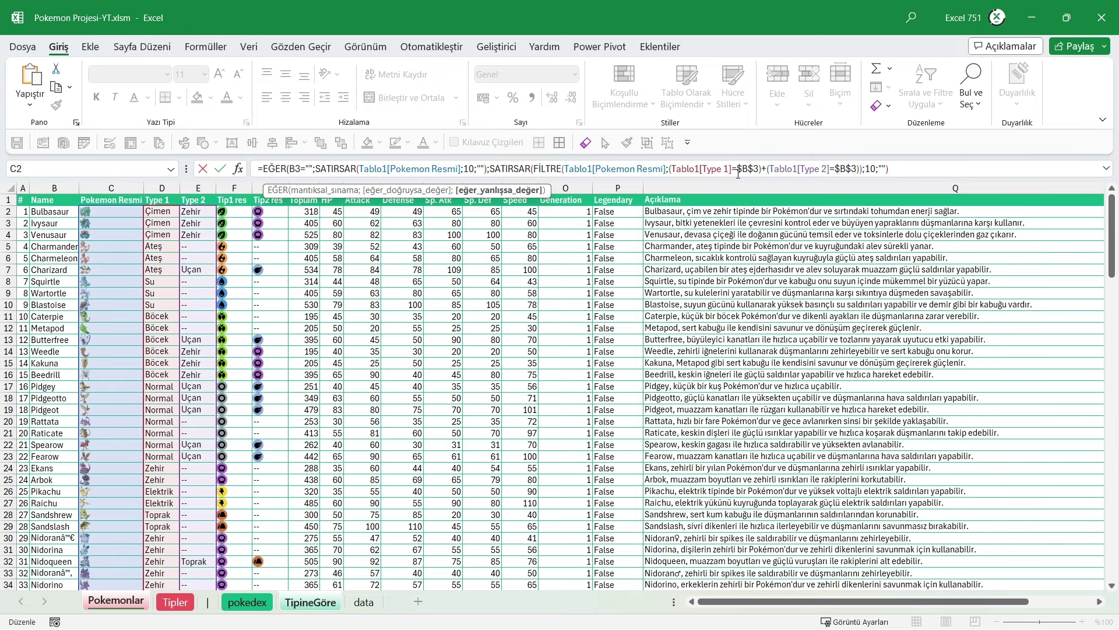
drag(535, 168, 835, 168)
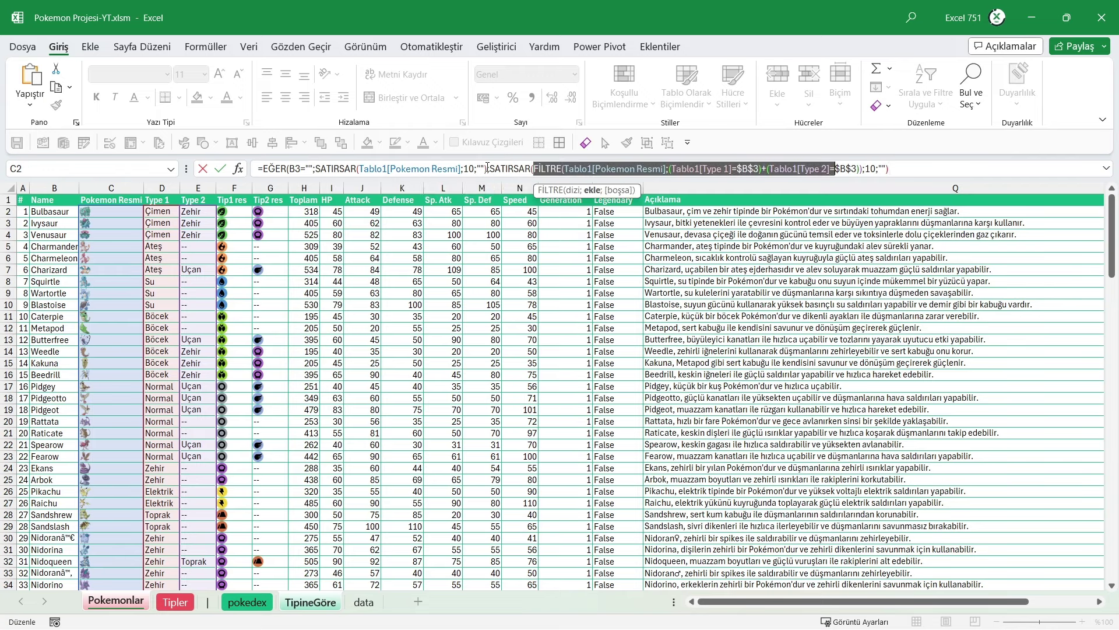
drag(488, 169, 313, 168)
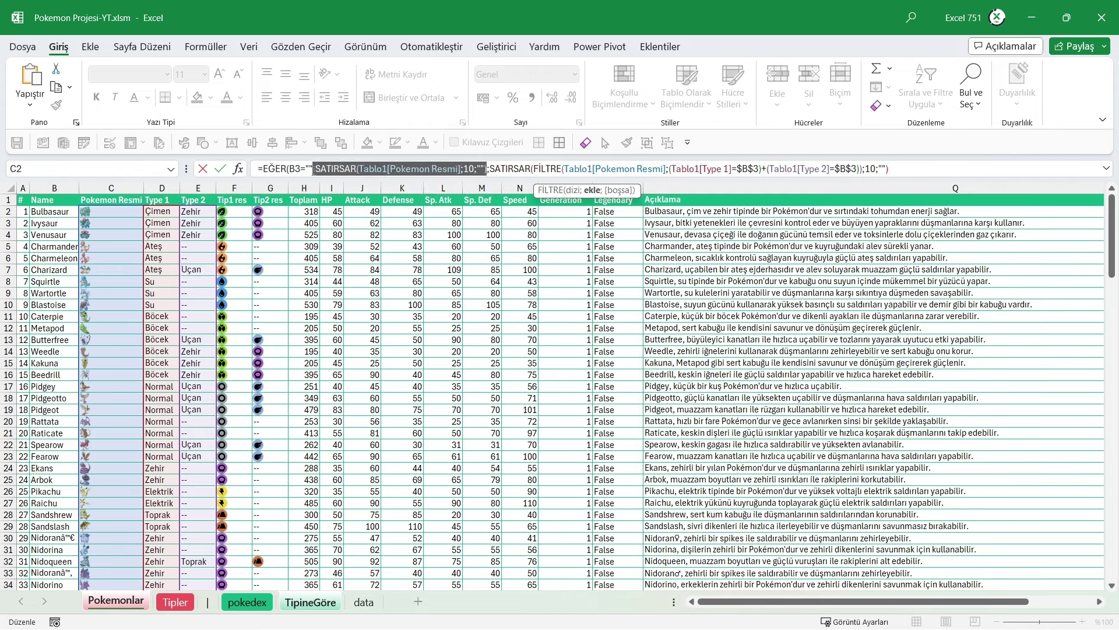
click(308, 169)
drag(316, 169, 486, 170)
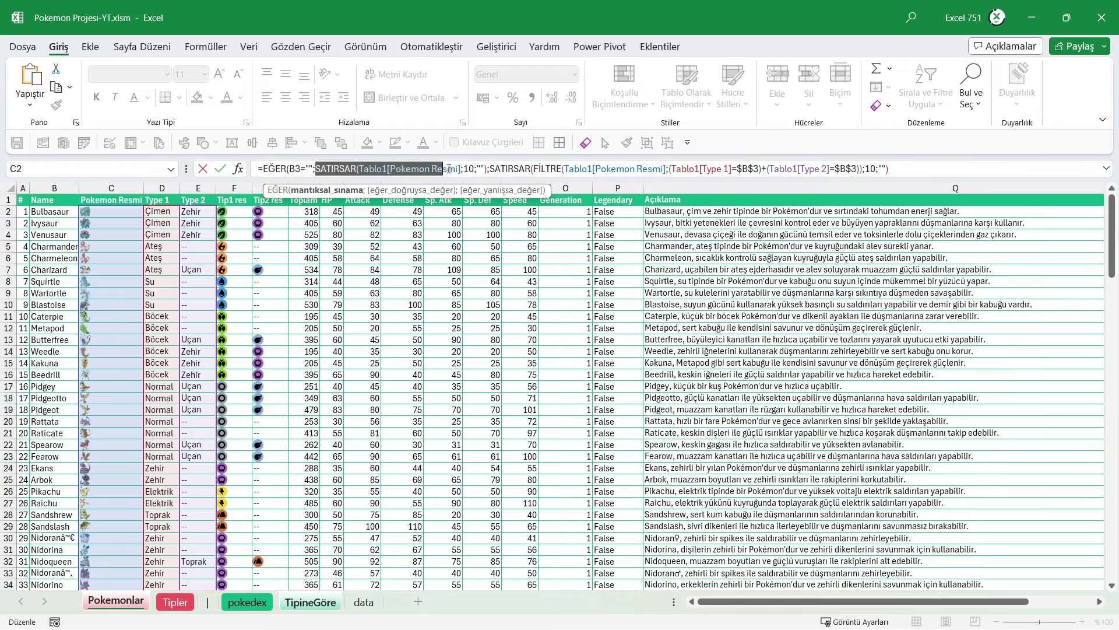
click(371, 169)
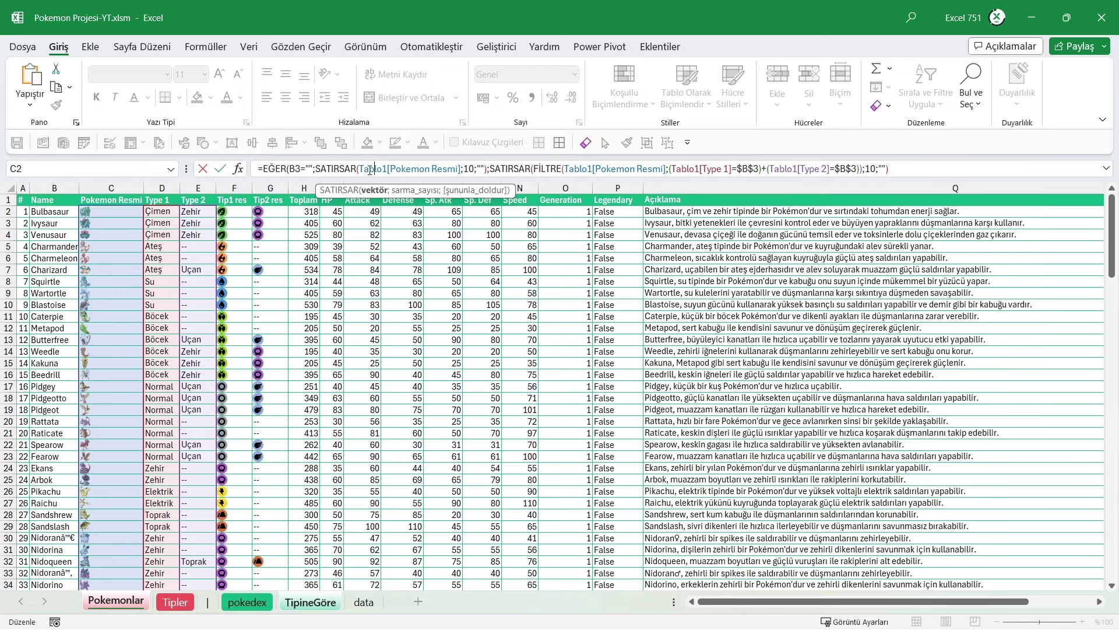
drag(363, 169, 465, 170)
click(469, 170)
click(482, 169)
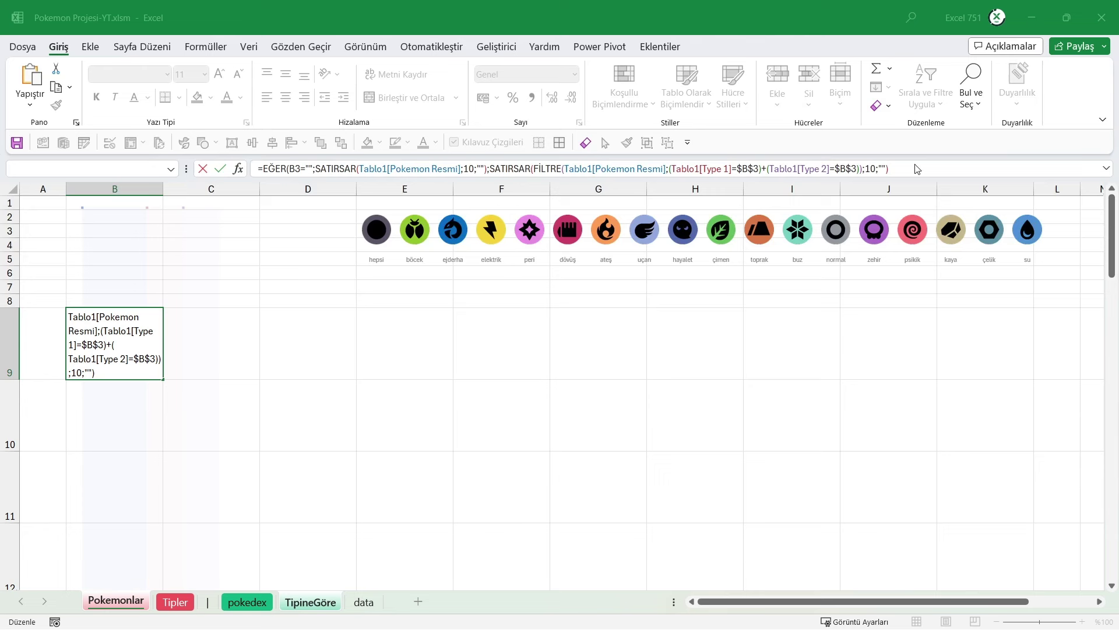
- Add the missing closing parenthesis, confirm, and scroll through all Pokémon images
key(Return)
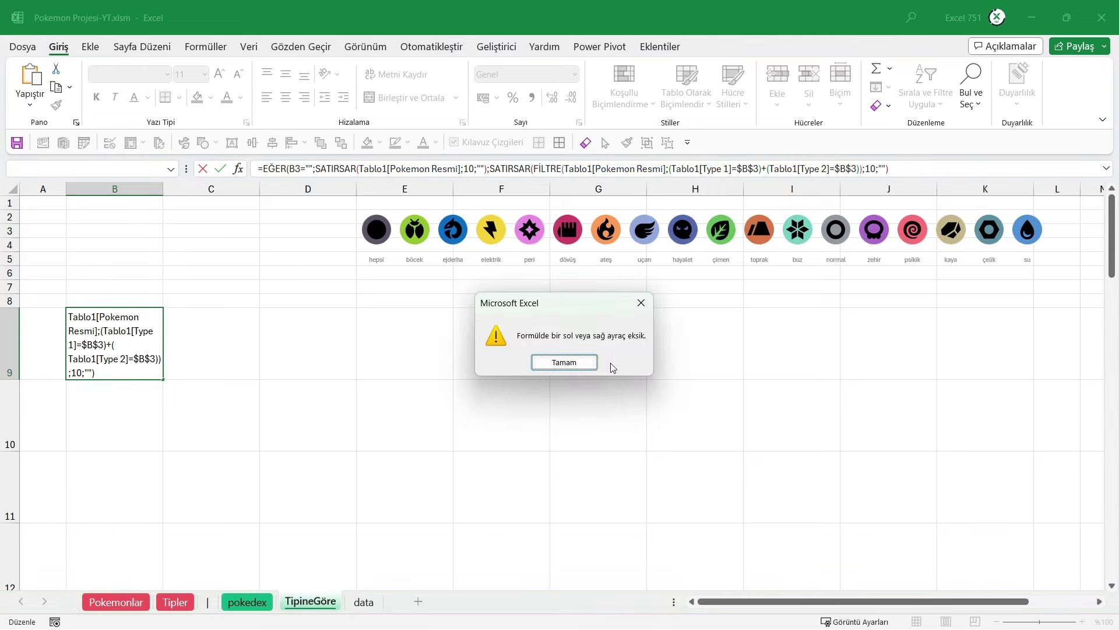
click(643, 310)
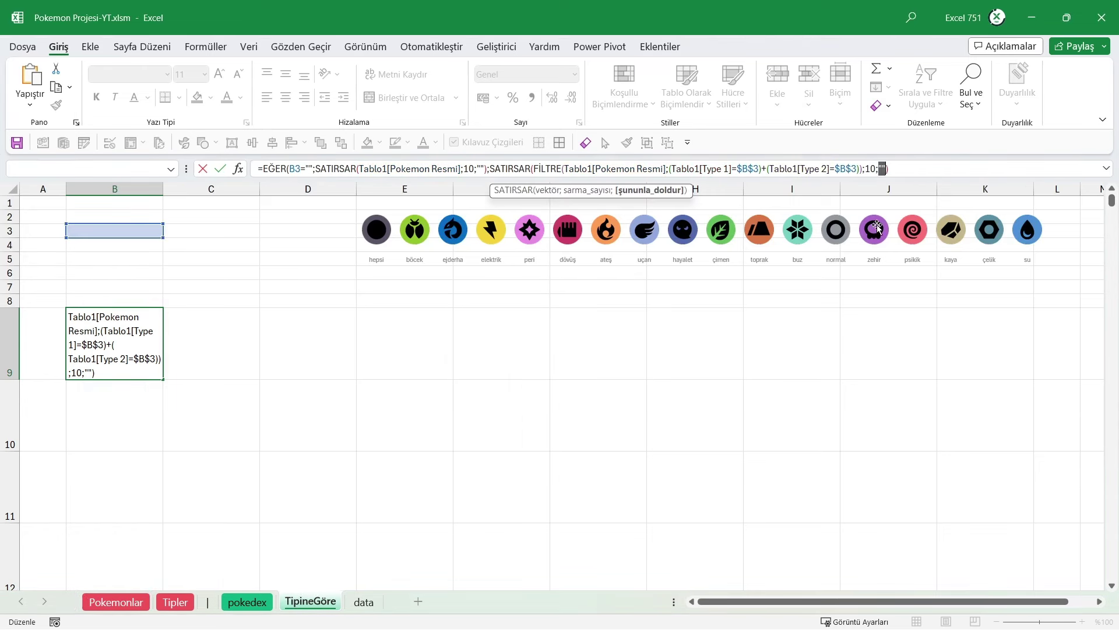
click(922, 167)
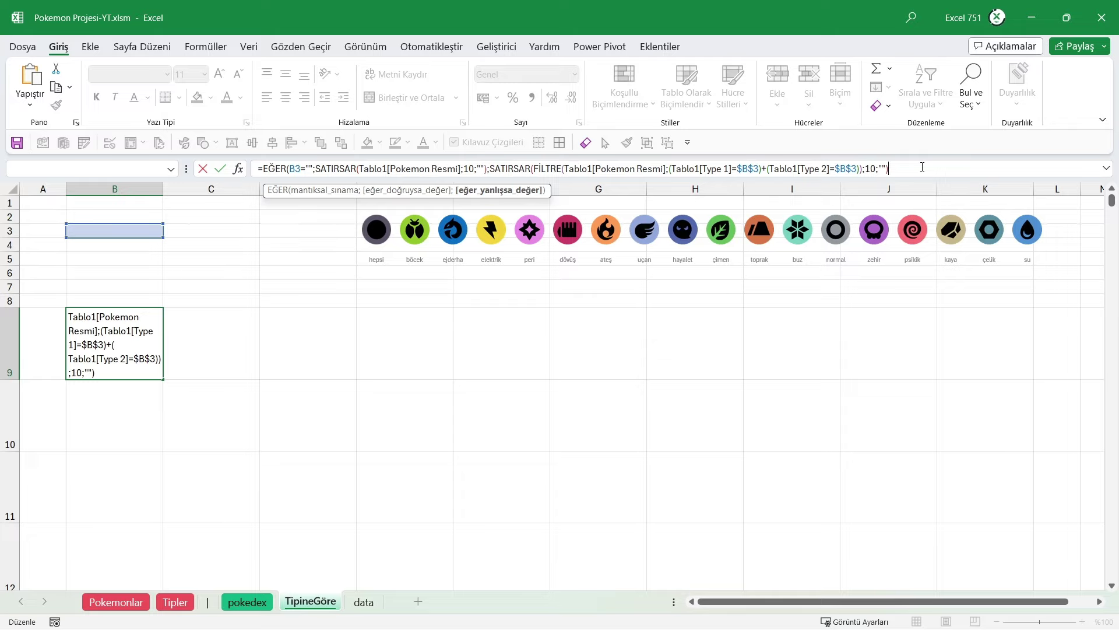
text())
key(Return)
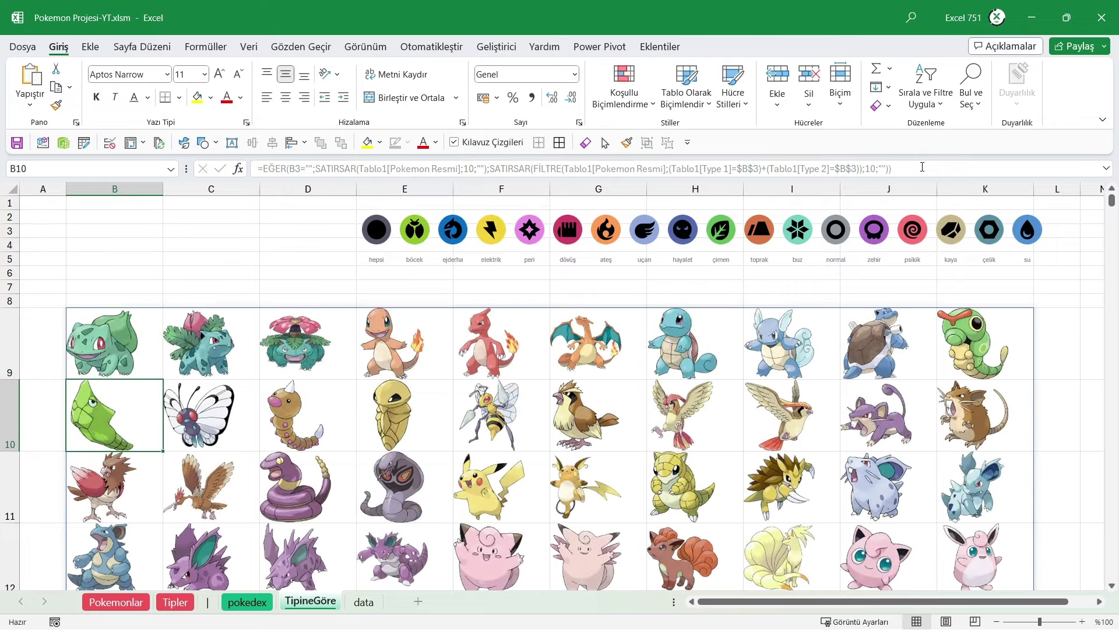
scroll(921, 294, down, 3)
scroll(921, 294, down, 1)
scroll(921, 295, down, 1)
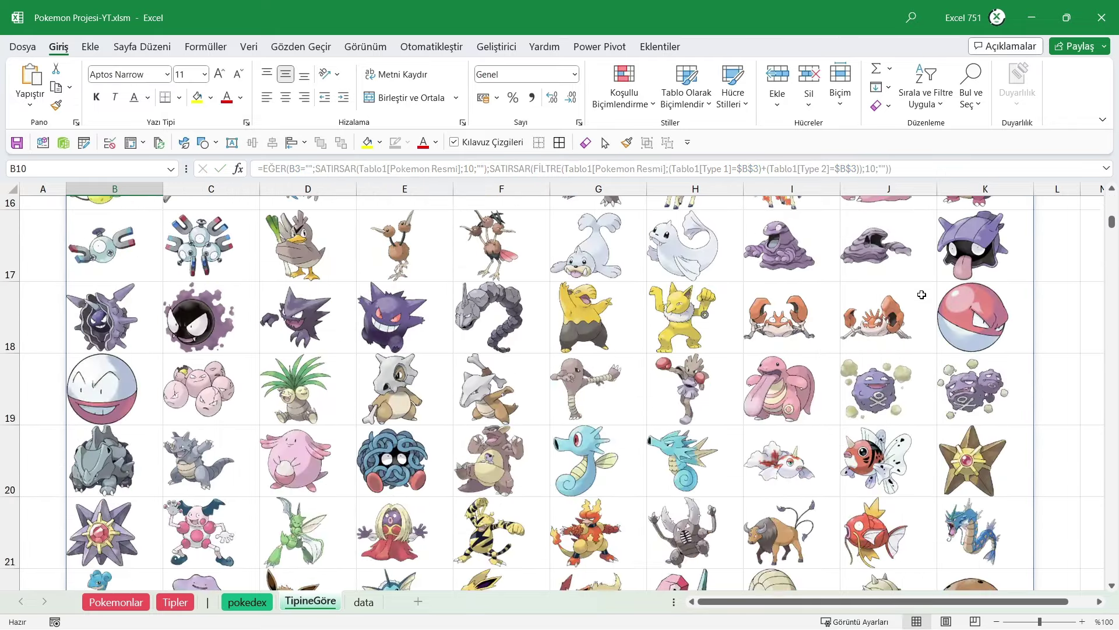
scroll(922, 294, down, 2)
scroll(921, 295, up, 1)
scroll(921, 294, up, 2)
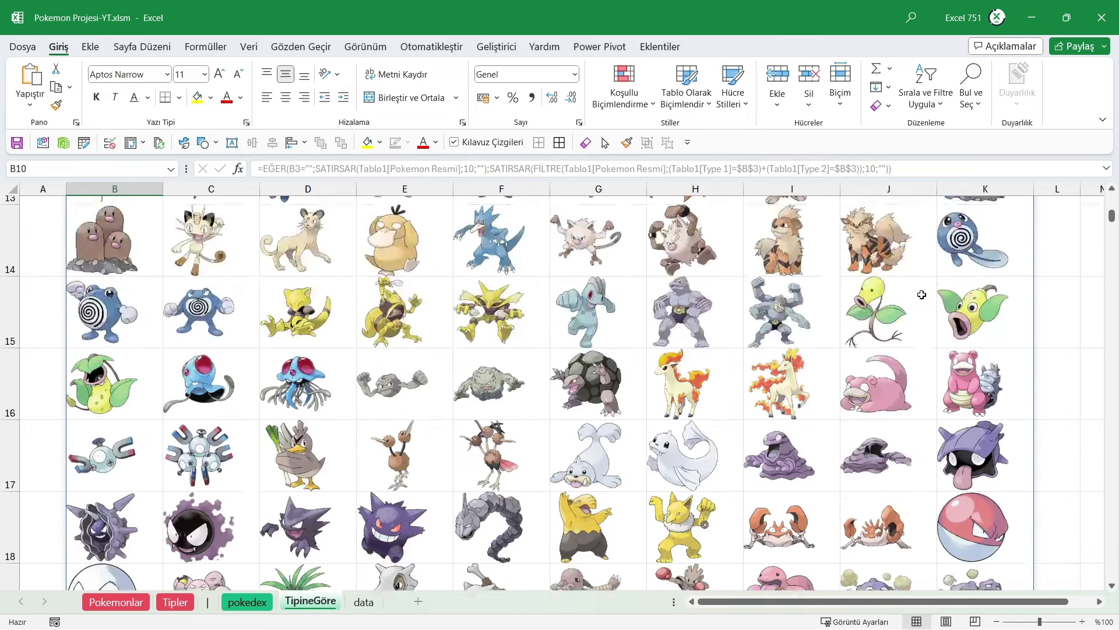
scroll(922, 294, up, 2)
scroll(921, 294, up, 3)
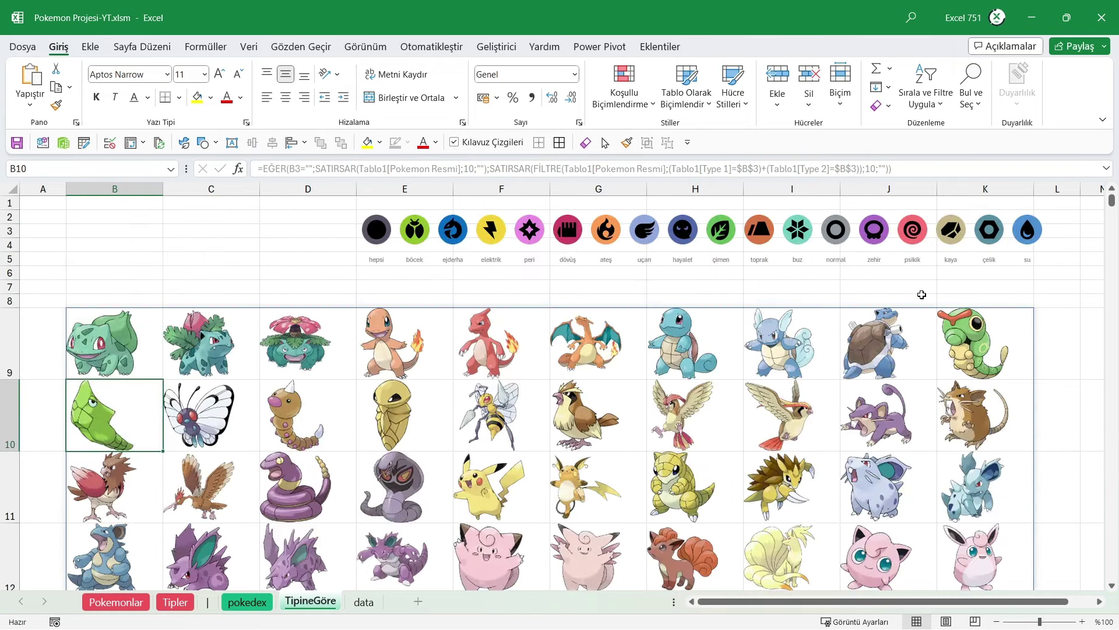
- Test the filter with peri in B3, then clear it
click(120, 228)
text(peri)
key(Return)
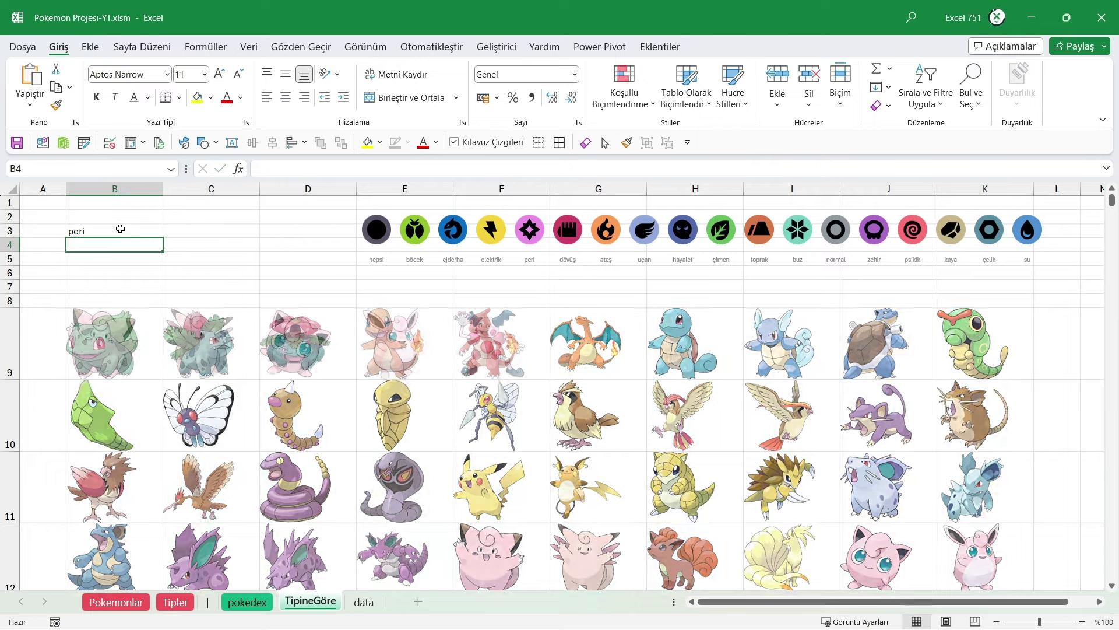
key(Up)
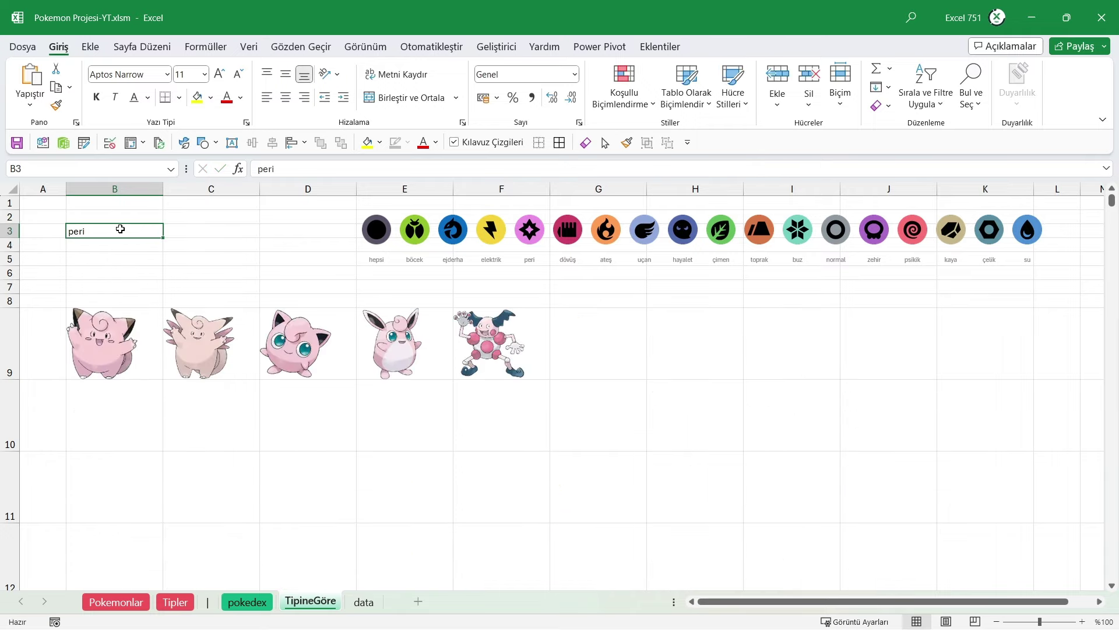
key(Delete)
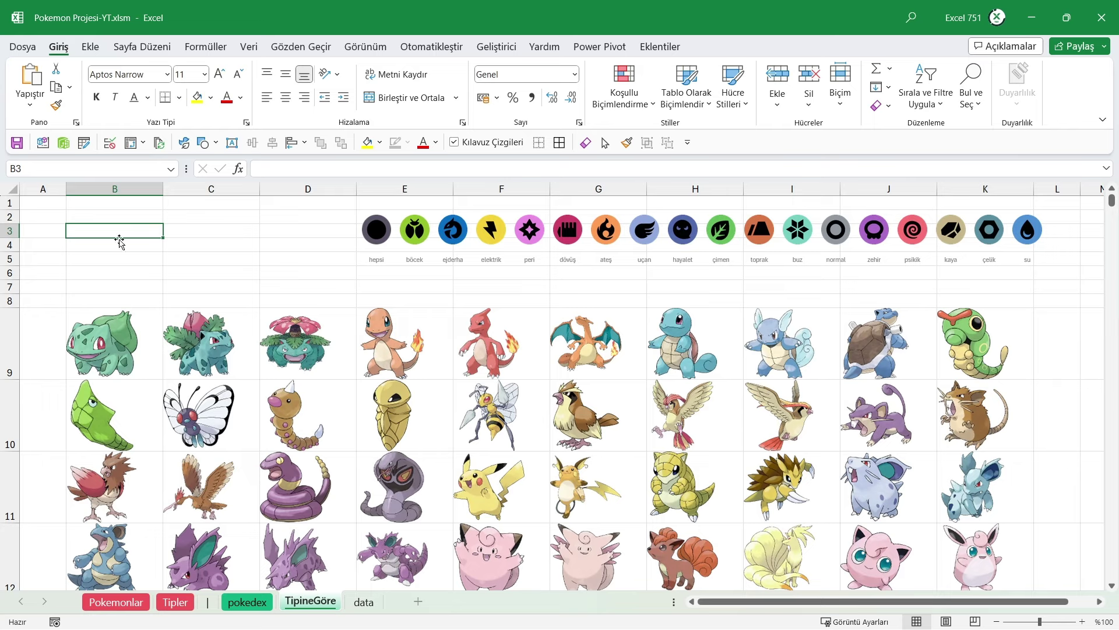
- Set B3 to böcek, copy it, and switch to the data sheet
text(b)
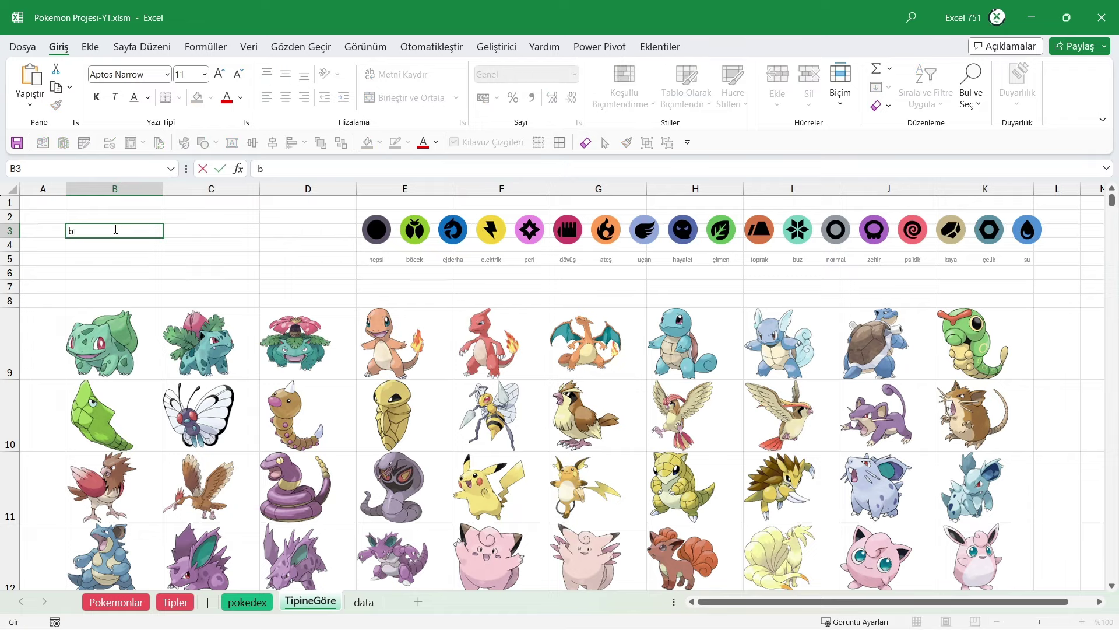
text(öcek)
key(ctrl+Return)
key(ctrl+c)
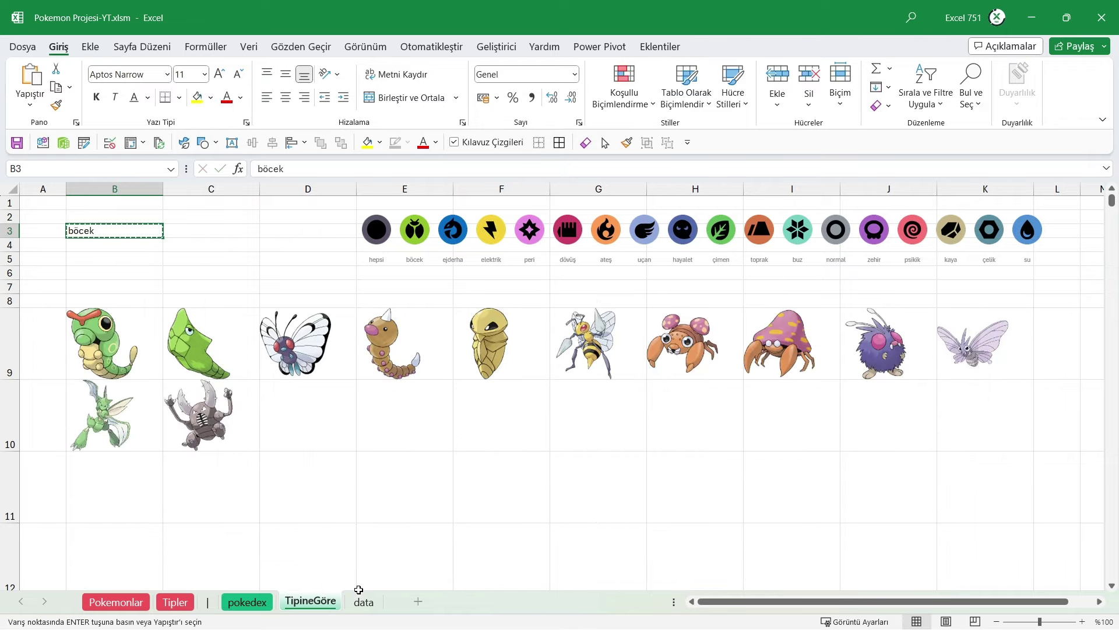
click(364, 601)
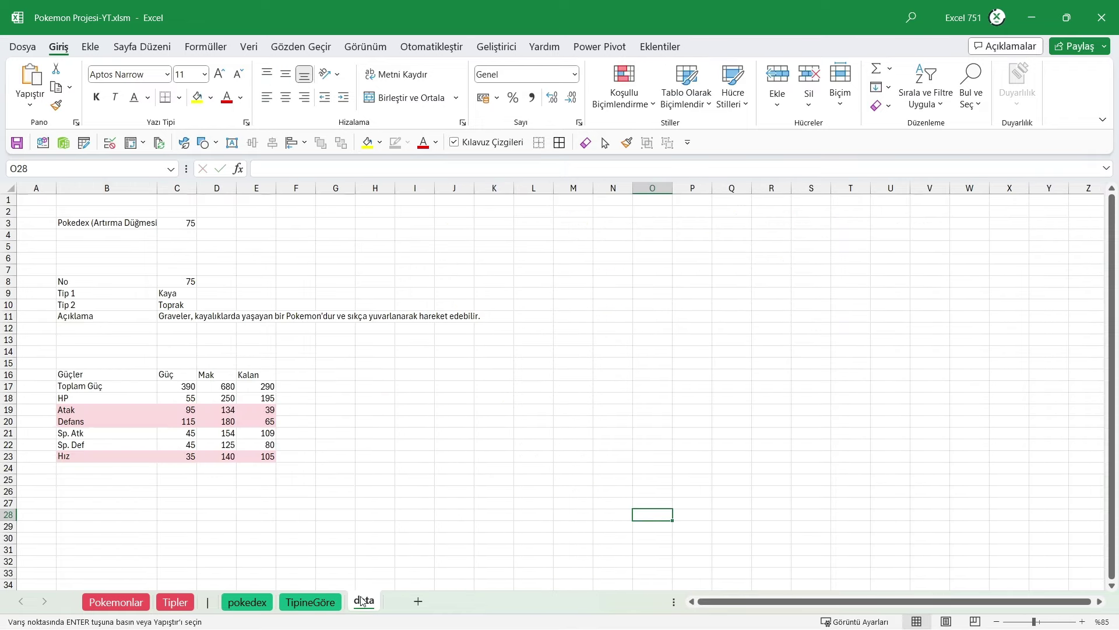
- Enter böcek into cell C4 on the data sheet
click(182, 233)
key(Return)
click(310, 601)
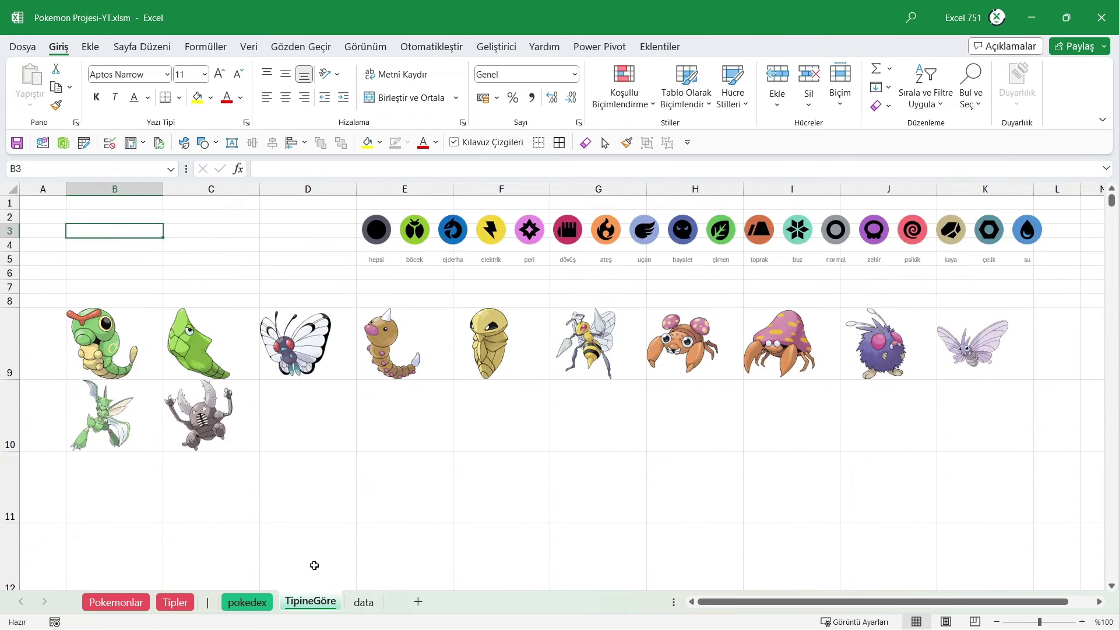
click(364, 601)
- Label B4 'TipineGöre Sayfası Filtresi' and autofit column B to fit it
click(137, 237)
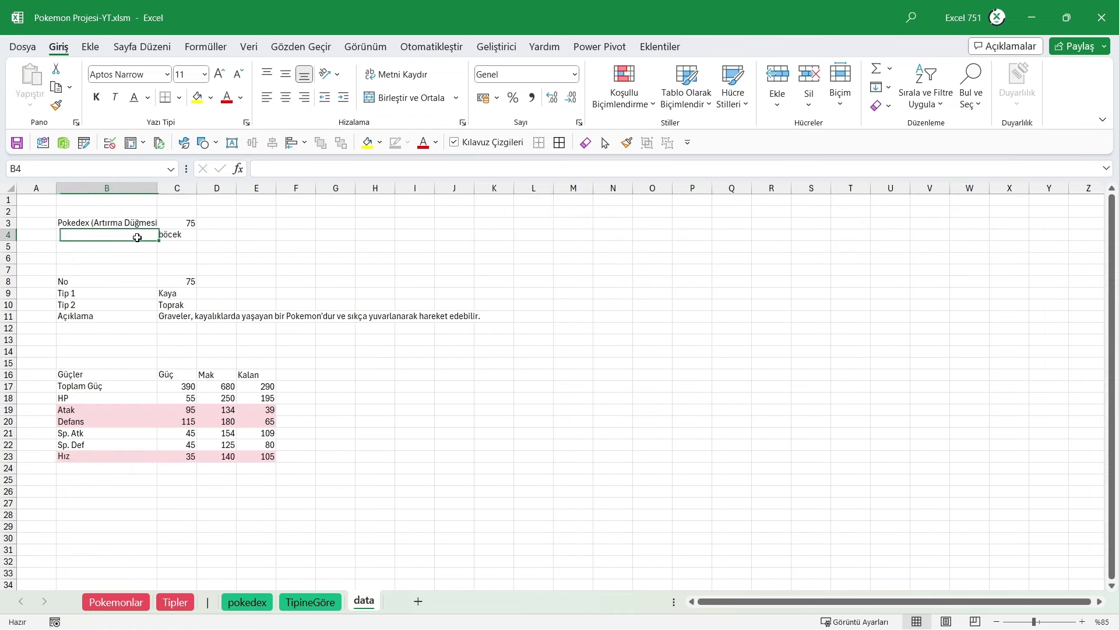
text(Tipine)
text(Göre S)
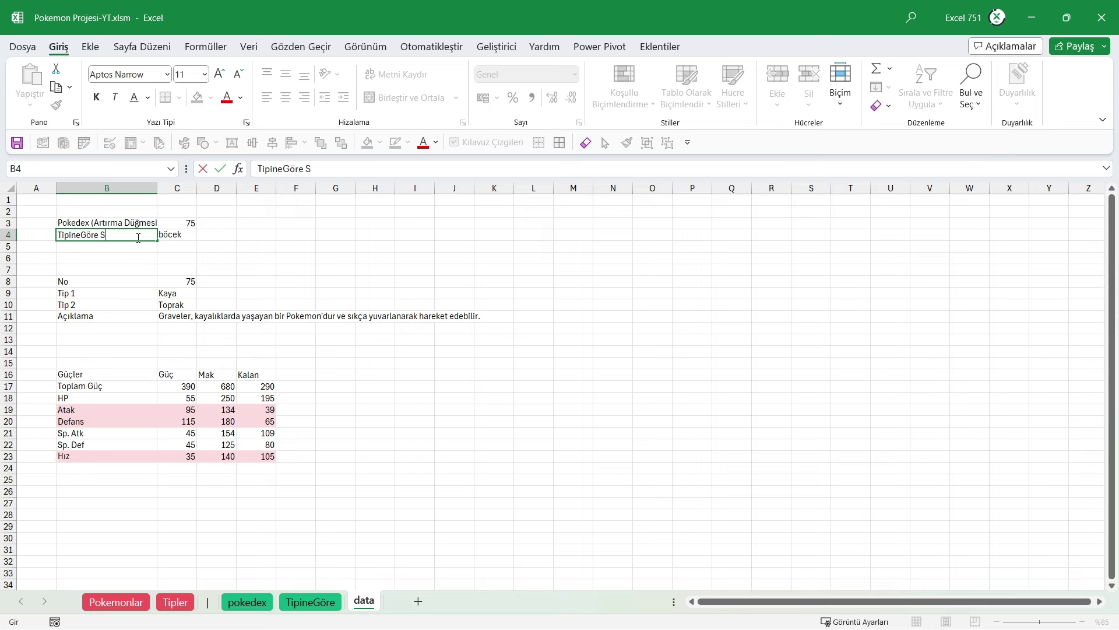
text(ayfası Fil)
text(tresi)
key(Return)
double_click(157, 188)
- Name cell C4 rng_arama via the Name Box, then return to the TipineGöre sheet
click(204, 236)
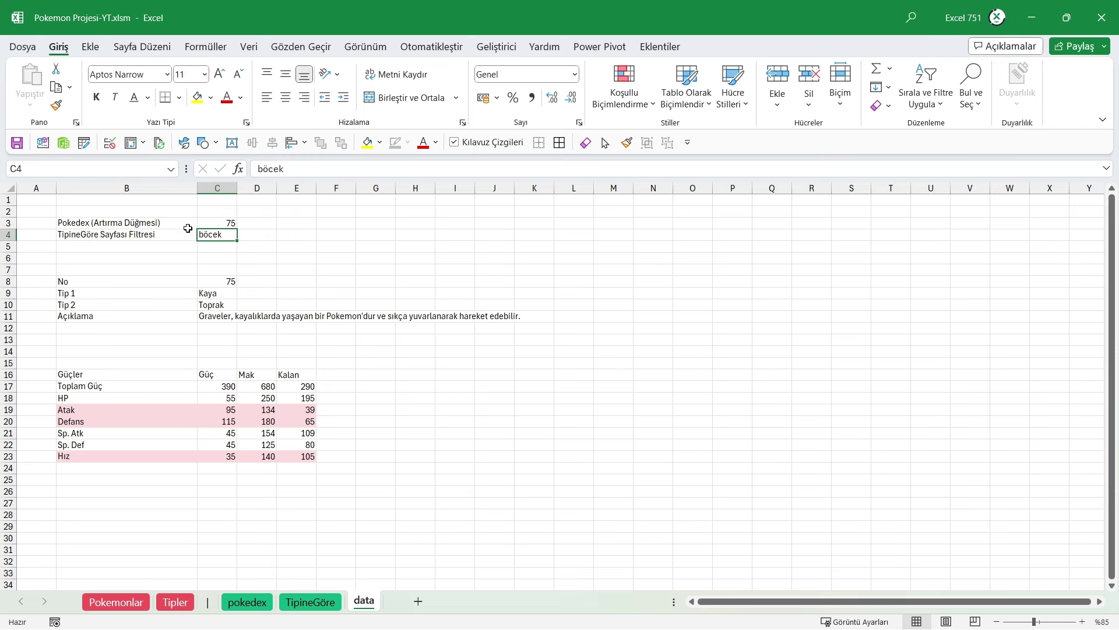
click(46, 169)
key(Escape)
click(57, 167)
text(rng_)
text(arama)
key(Return)
click(310, 601)
- In B9's picture formula, replace the first data!C4 reference with rng_arama
click(134, 376)
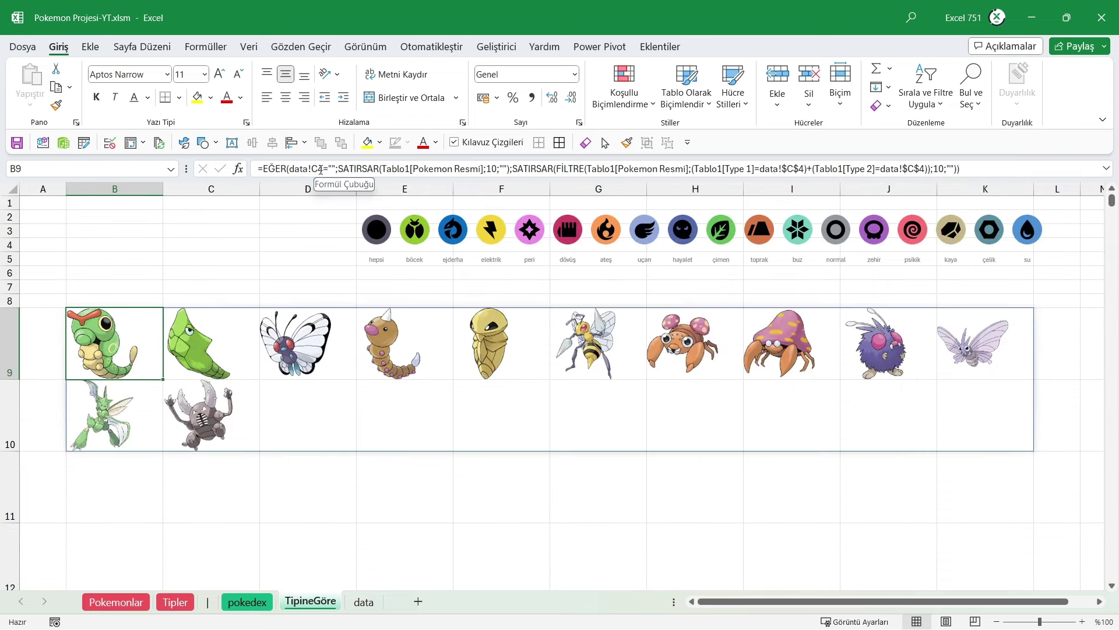
drag(323, 172, 290, 169)
text(rn)
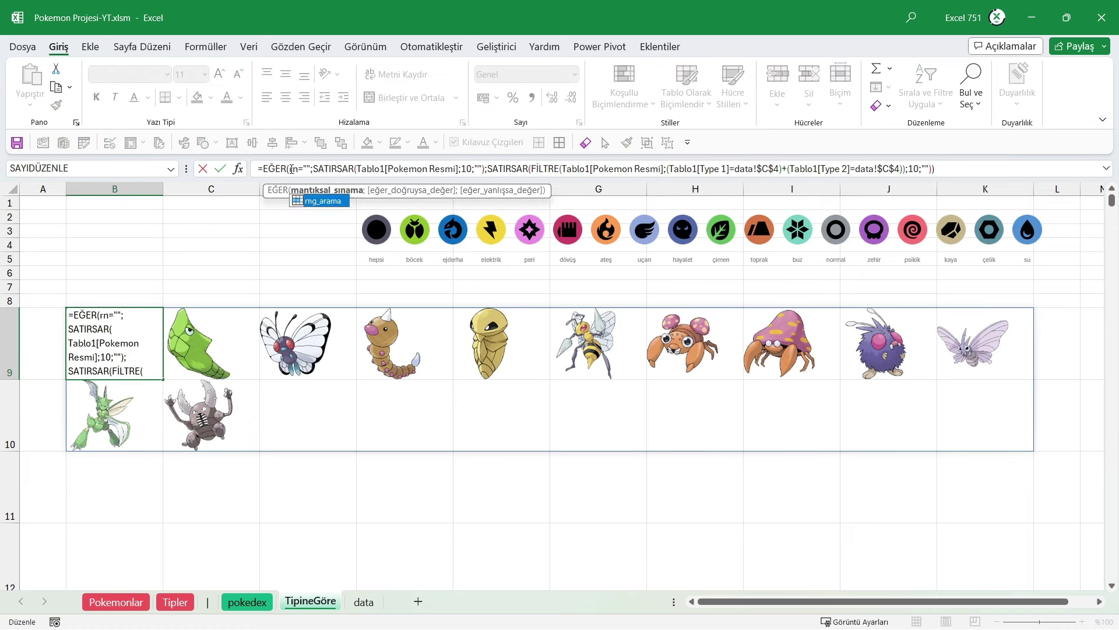
text(g_a)
key(Tab)
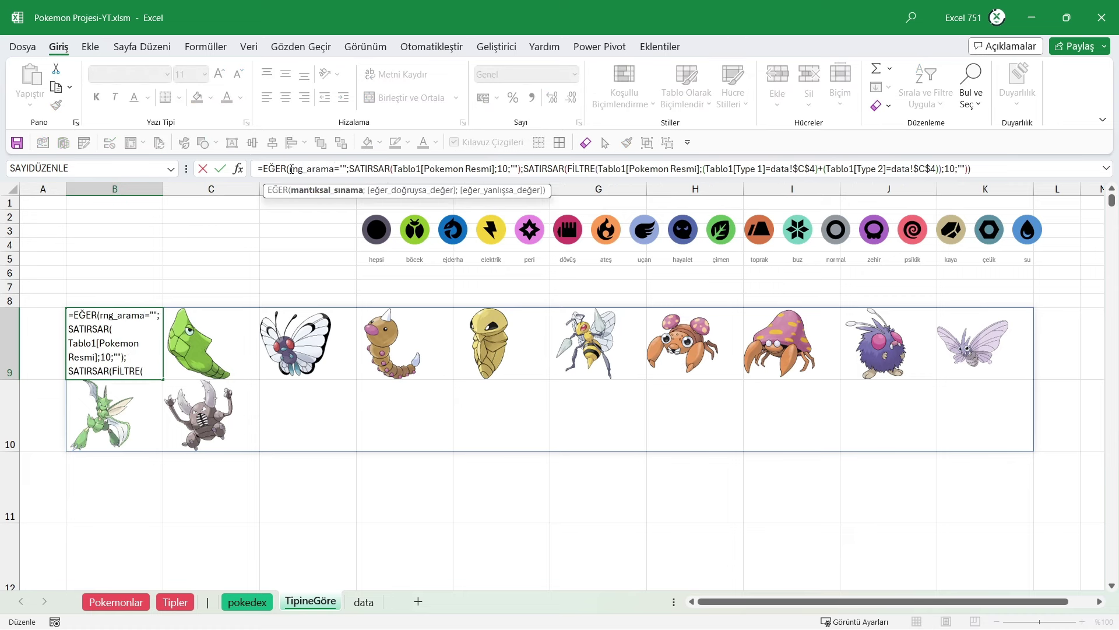
key(shift+Left)
key(shift+Left)
key(shift+Left)
key(shift+Left)
key(shift+Left)
key(shift+Left)
key(shift+Left)
click(291, 169)
key(Right)
key(Right)
key(Right)
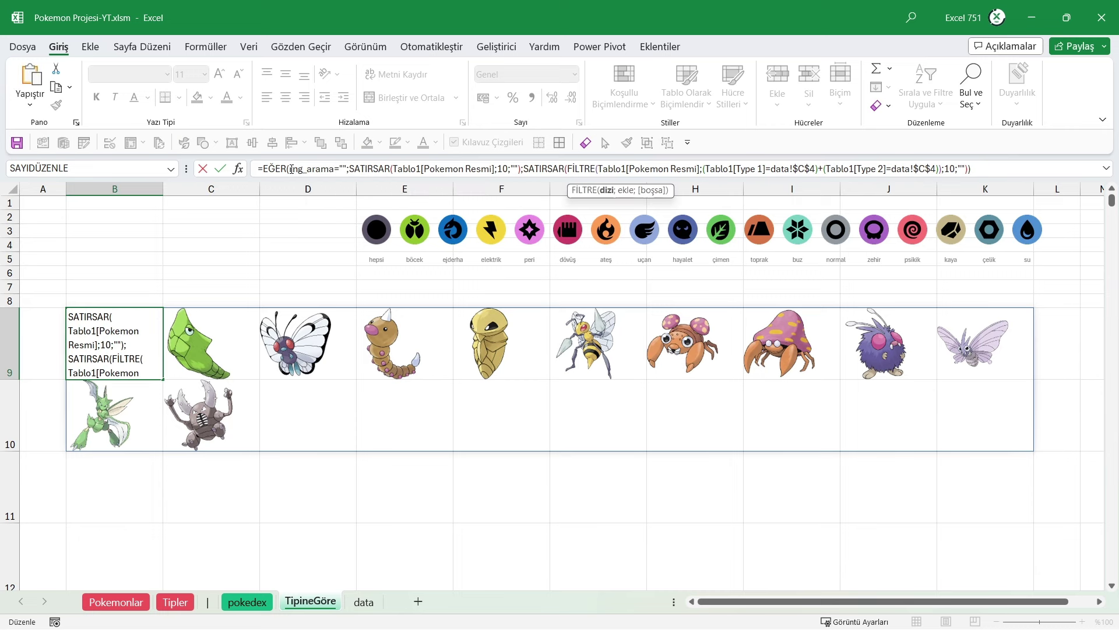
key(Right)
key(Right)
key(Right)
key(Right)
key(Right)
key(Right)
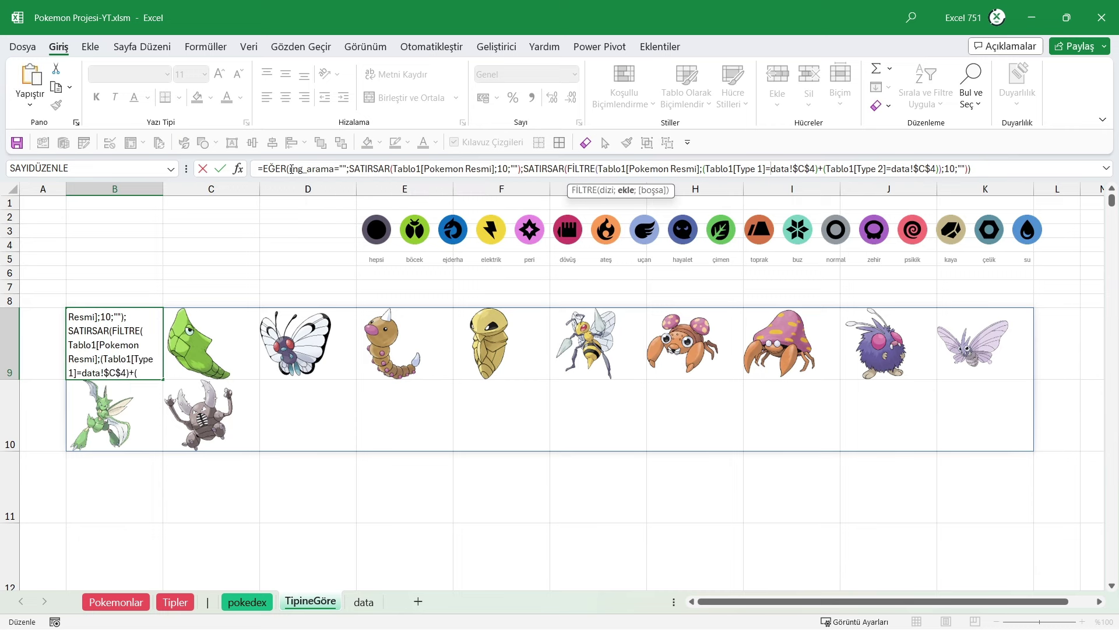
- Replace the Type 1 and Type 2 data!$C$4 references with rng_arama and commit the formula
key(shift+Right)
key(shift+Right)
key(shift+Right)
key(shift+Right)
key(shift+Right)
key(shift+Right)
key(shift+Right)
key(shift+Right)
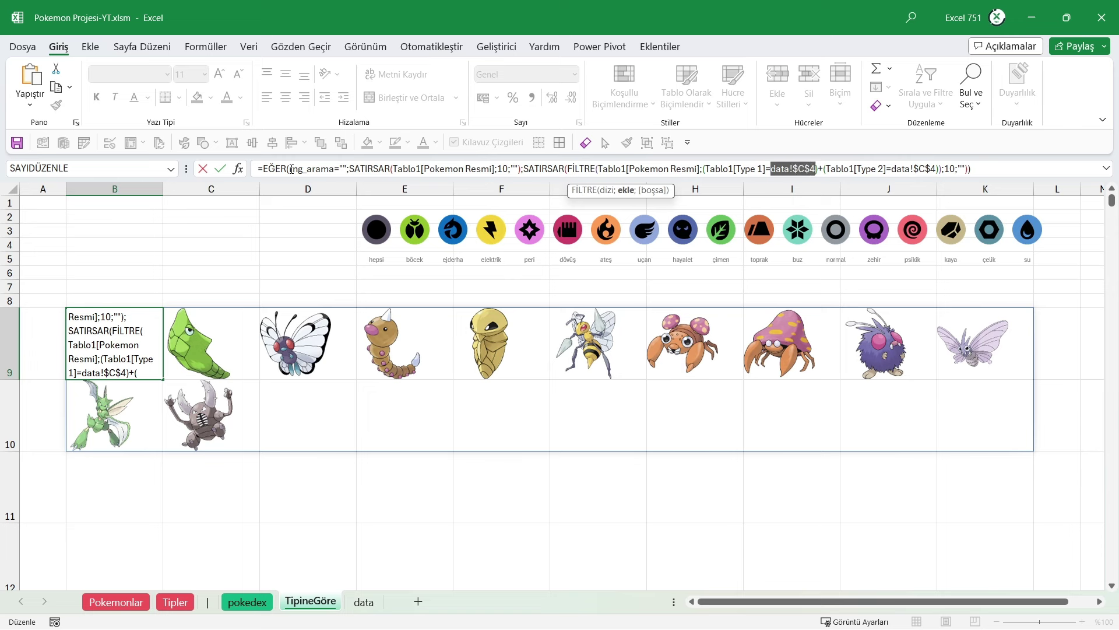
text(rng)
key(Tab)
key(Right)
key(Right)
key(Right)
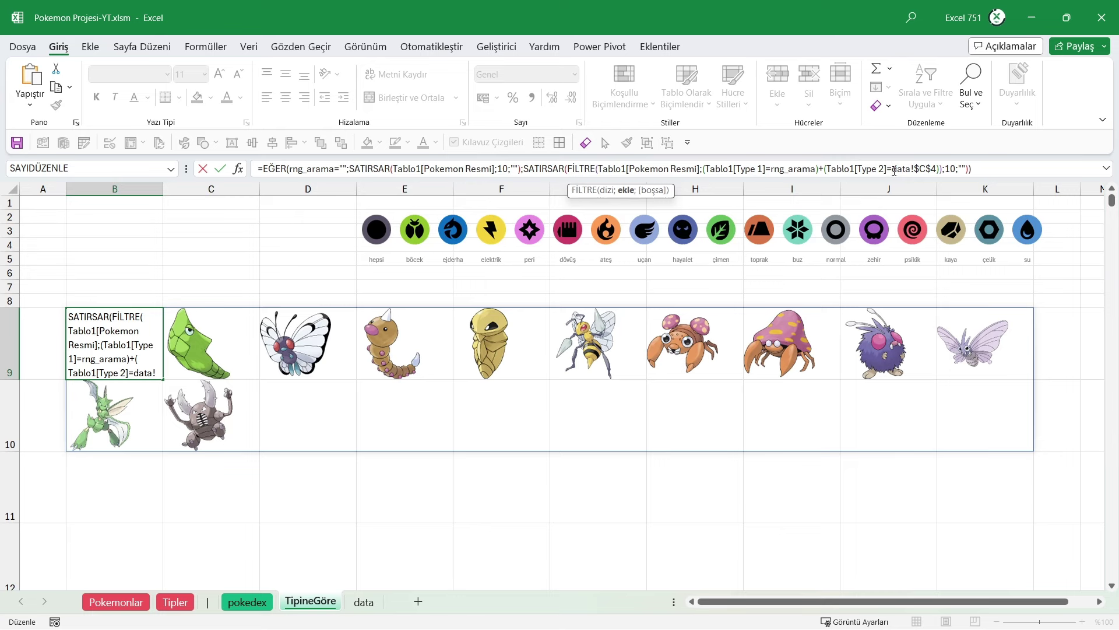
drag(895, 169, 939, 169)
text(rng_arama)
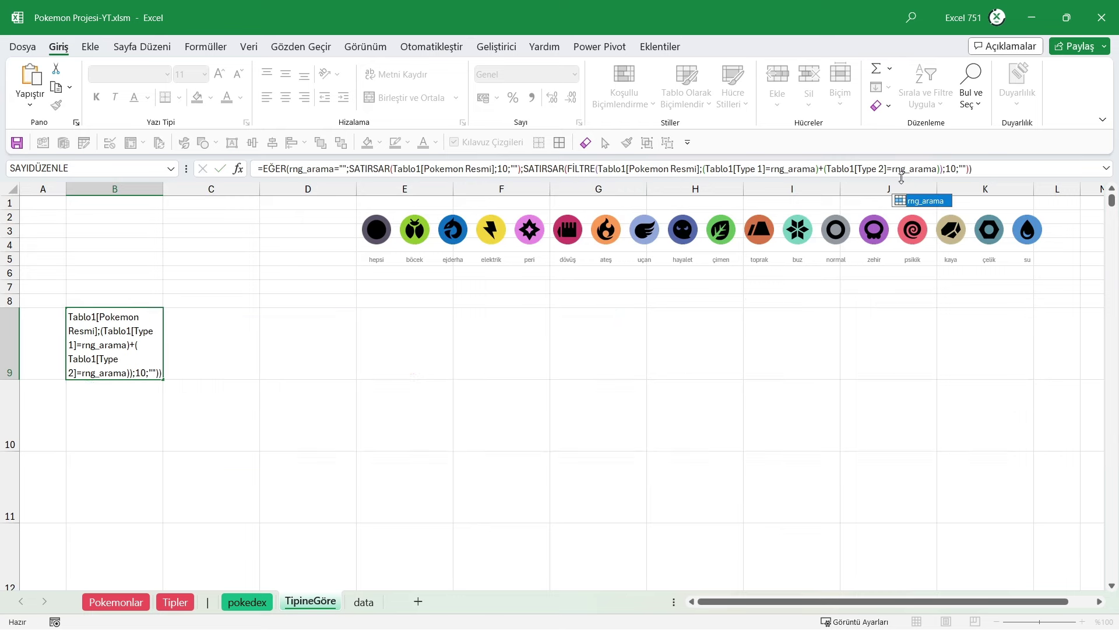
key(Return)
click(151, 348)
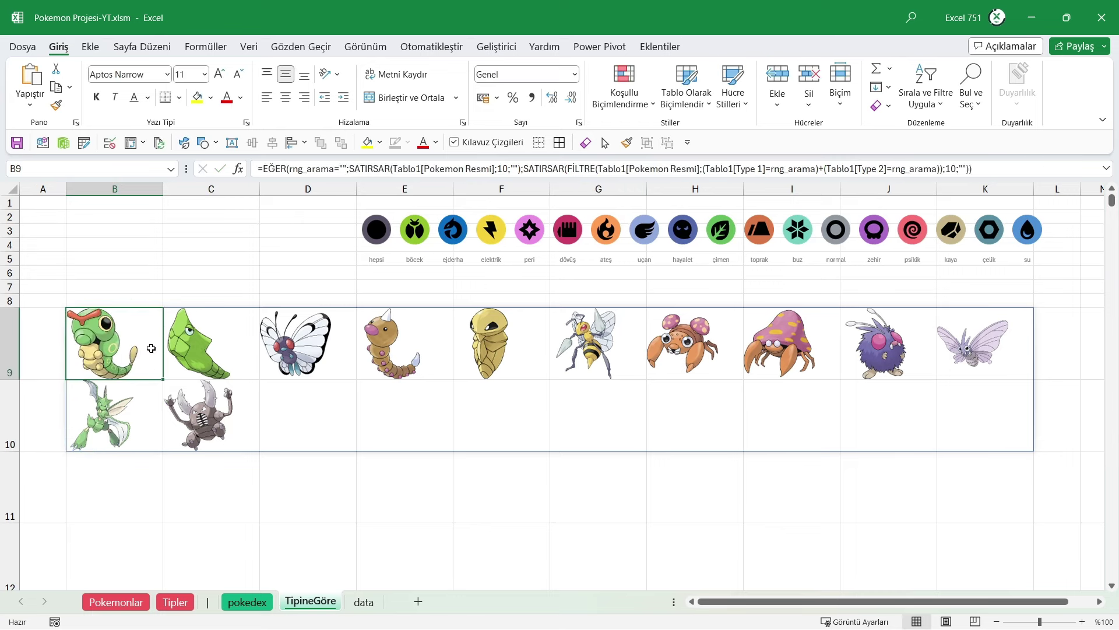
click(380, 233)
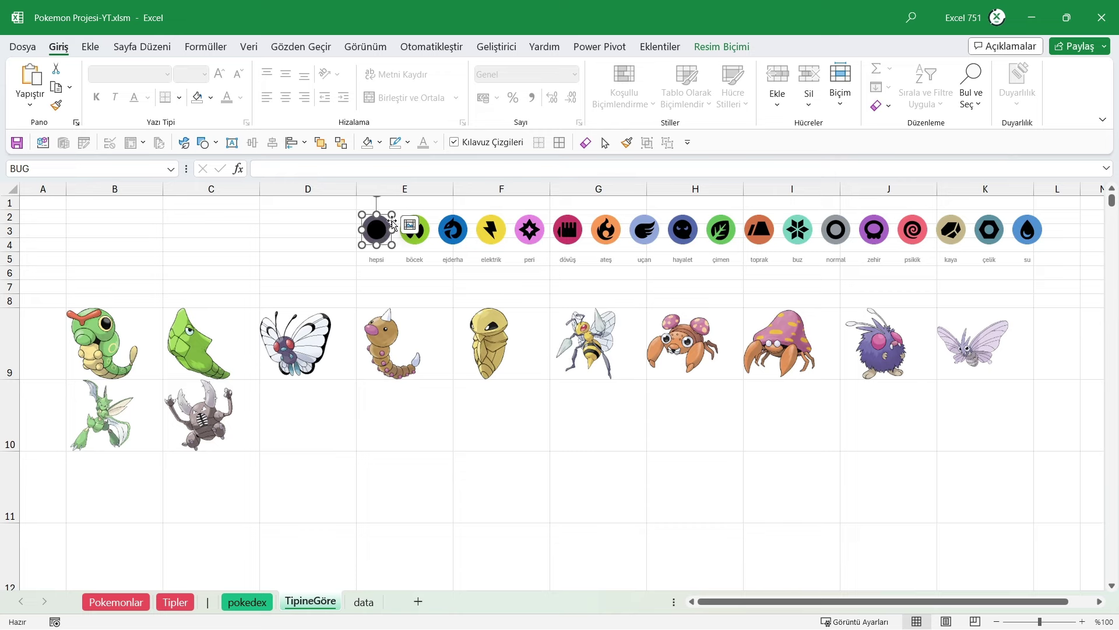
click(363, 601)
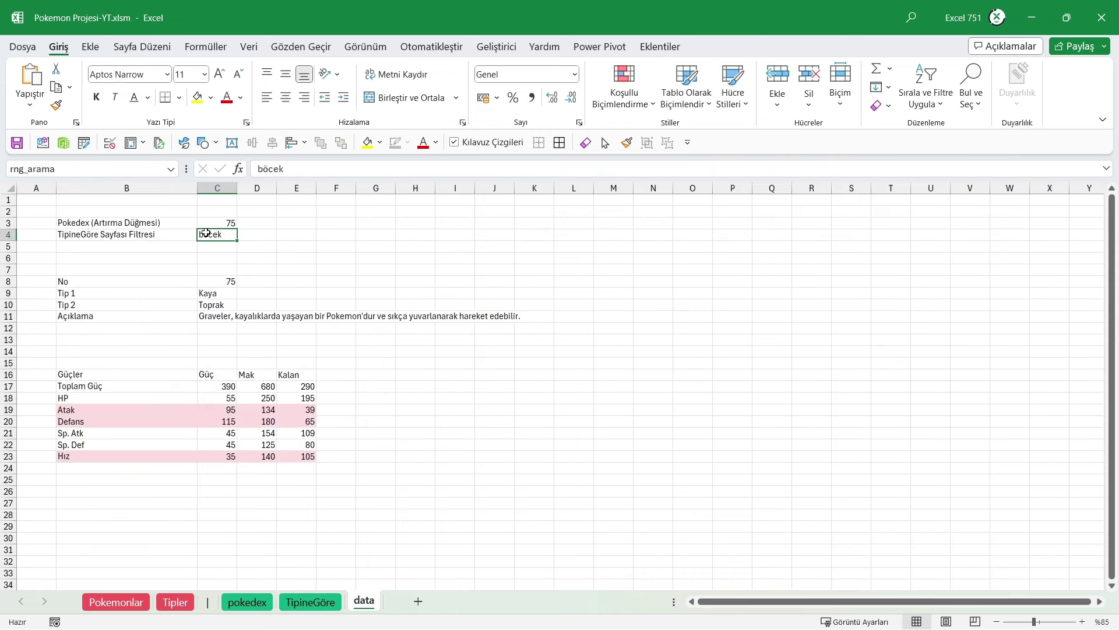
click(311, 602)
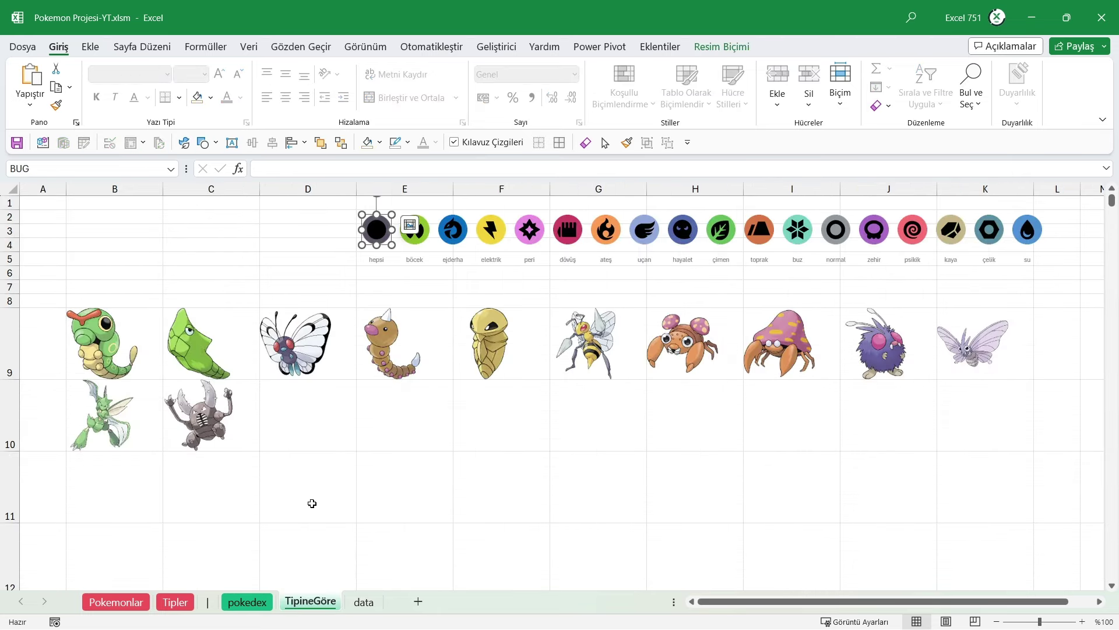
click(364, 602)
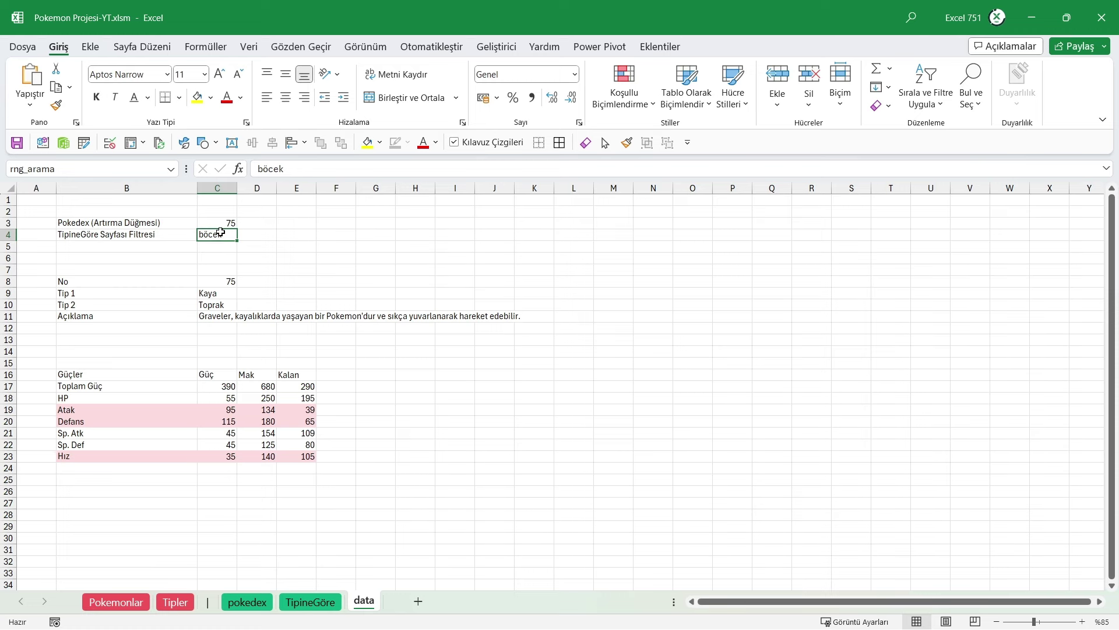
click(311, 602)
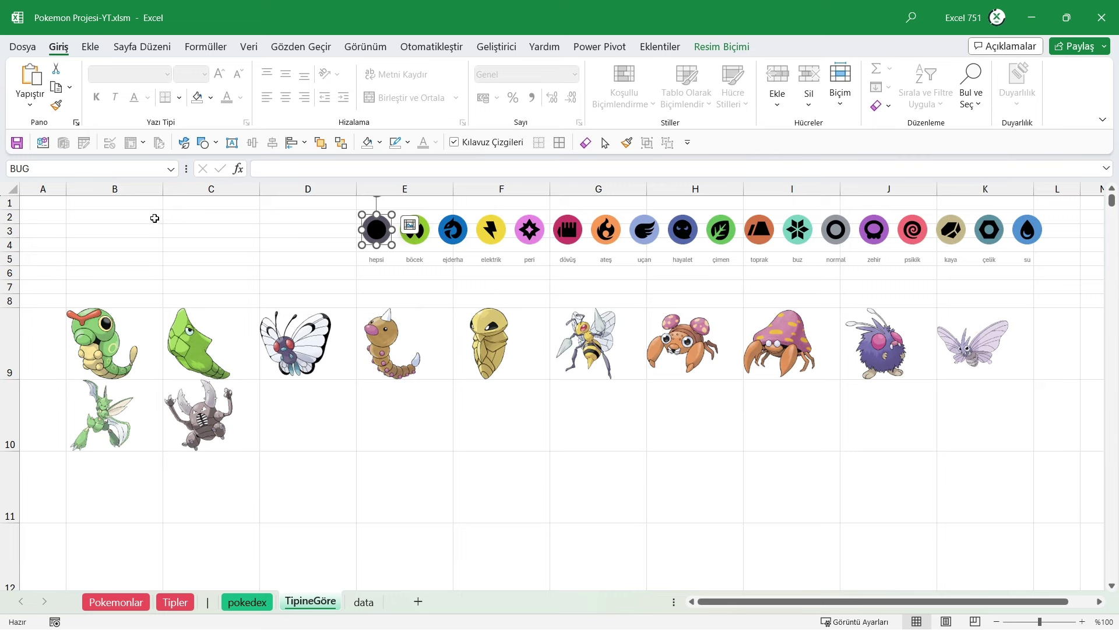
click(194, 256)
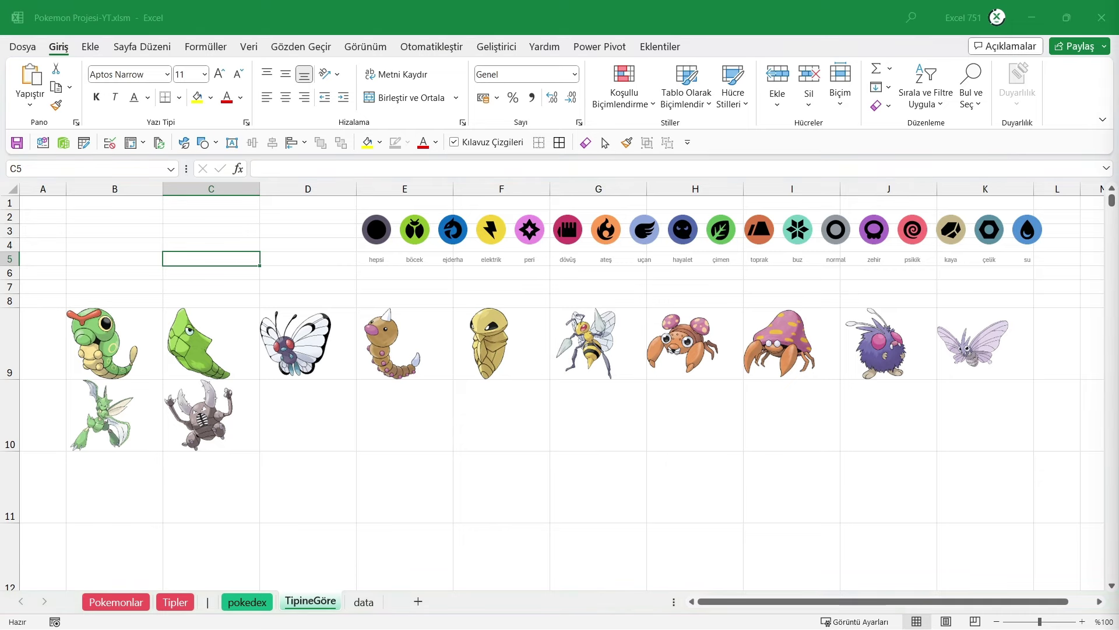
- Open the VBA editor with Alt+F11 and insert a new module into the workbook's project
key(alt+F11)
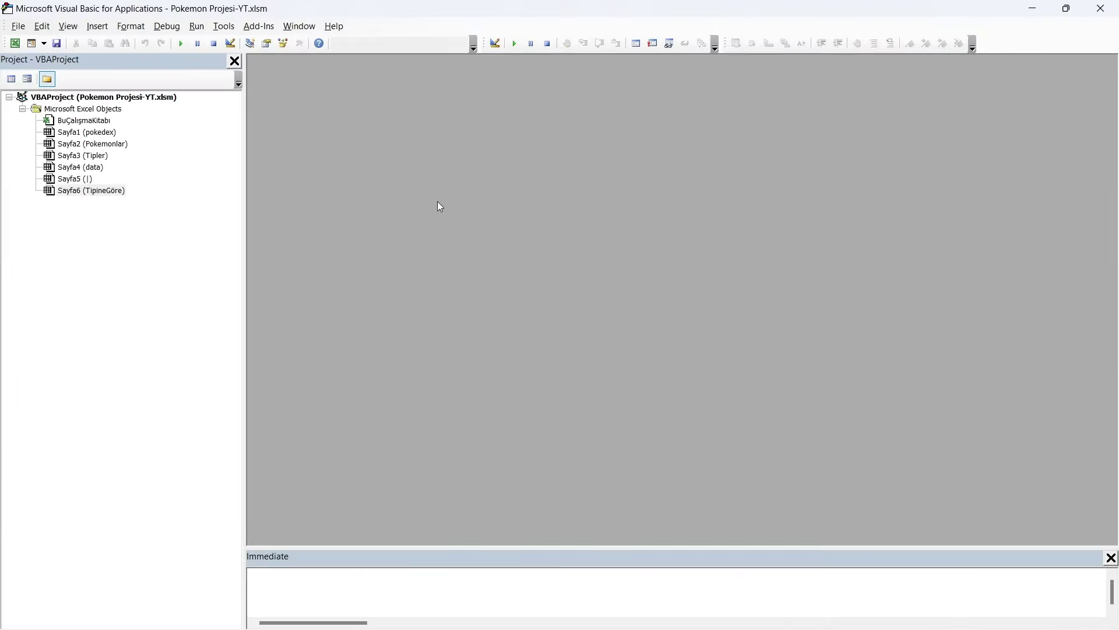
right_click(134, 237)
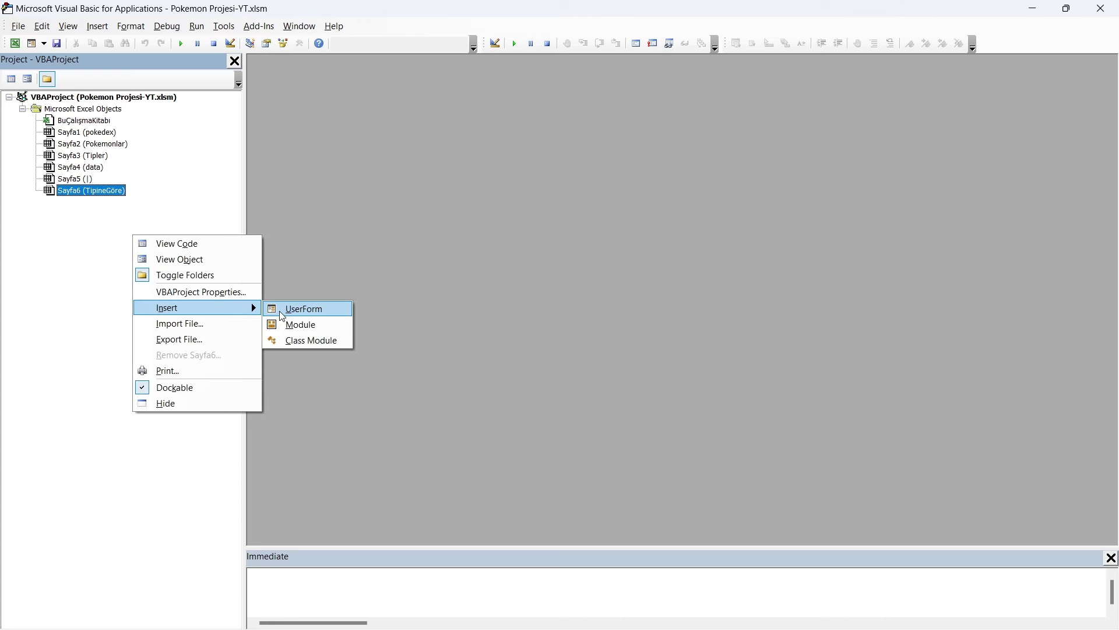
click(309, 323)
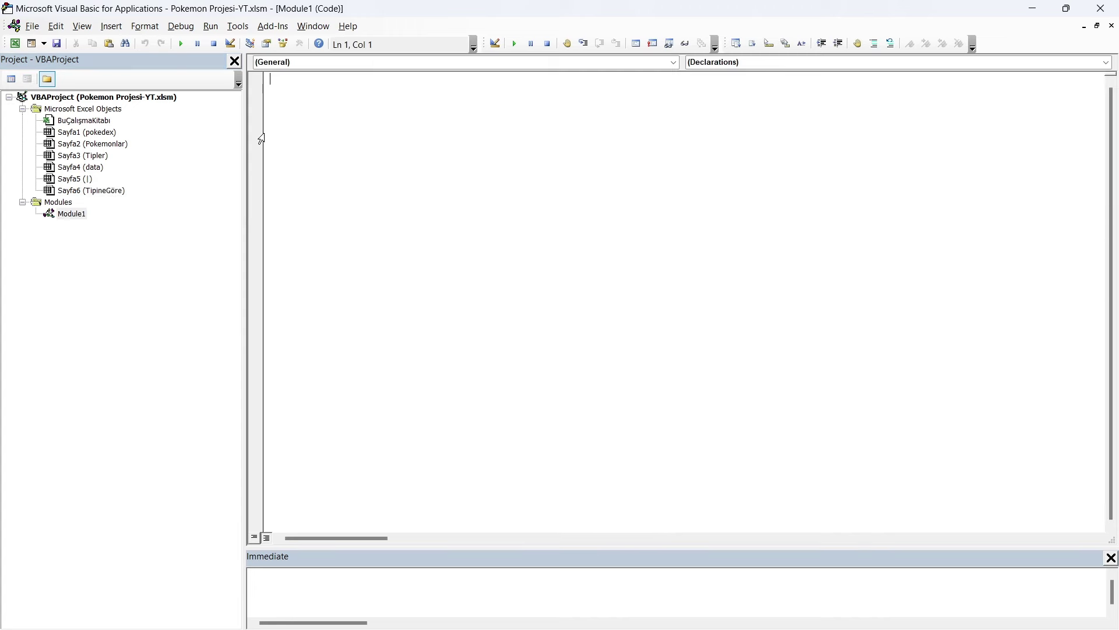
- Write a click_ALL macro that sets Range("rng_arama") to an empty string
text(Sub )
text(clic)
text(k_ALL())
key(Return)
key(Return)
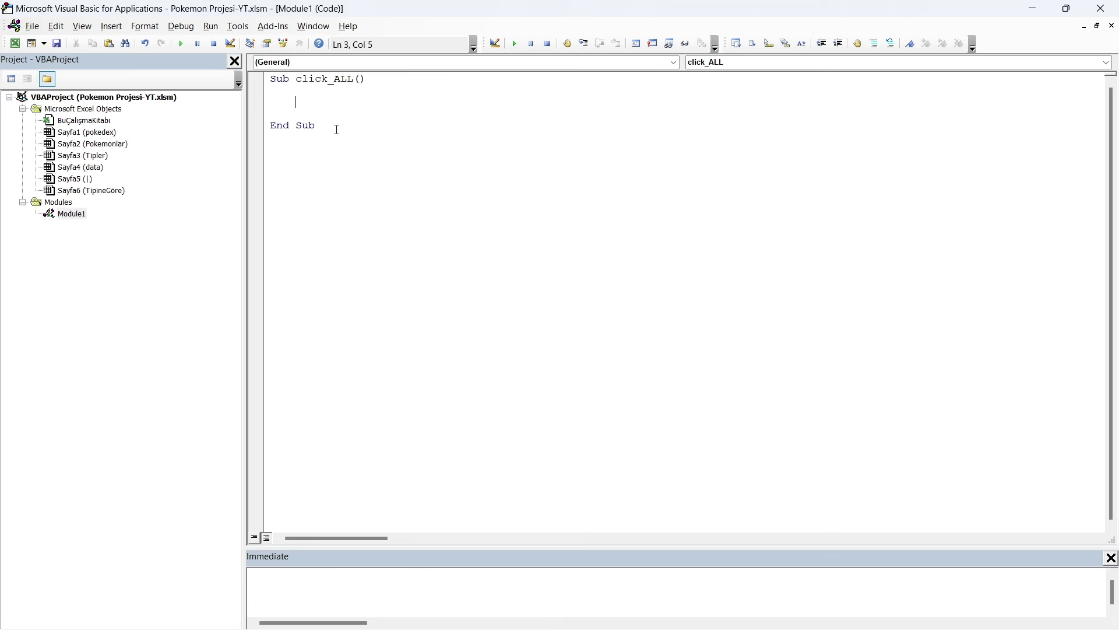
key(ctrl+a)
click(324, 99)
drag(312, 119, 274, 78)
click(309, 103)
text(ange(")
text(rng_ar)
text(ama"))
text(="")
drag(284, 132, 256, 70)
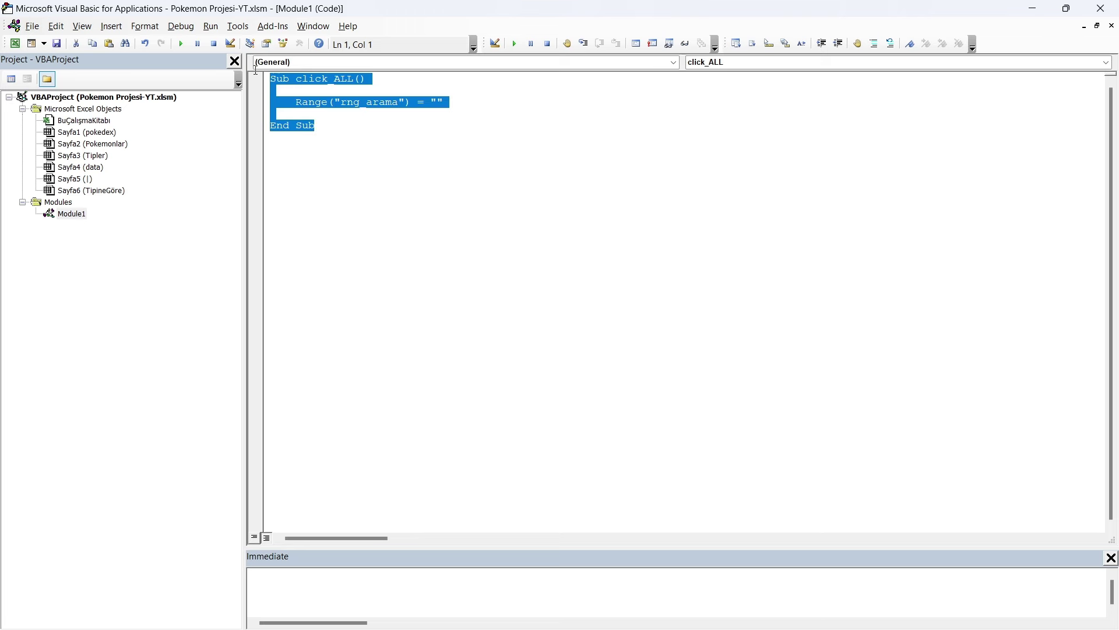
- Paste a copy of click_ALL below it and rename the copy click_grass
click(345, 134)
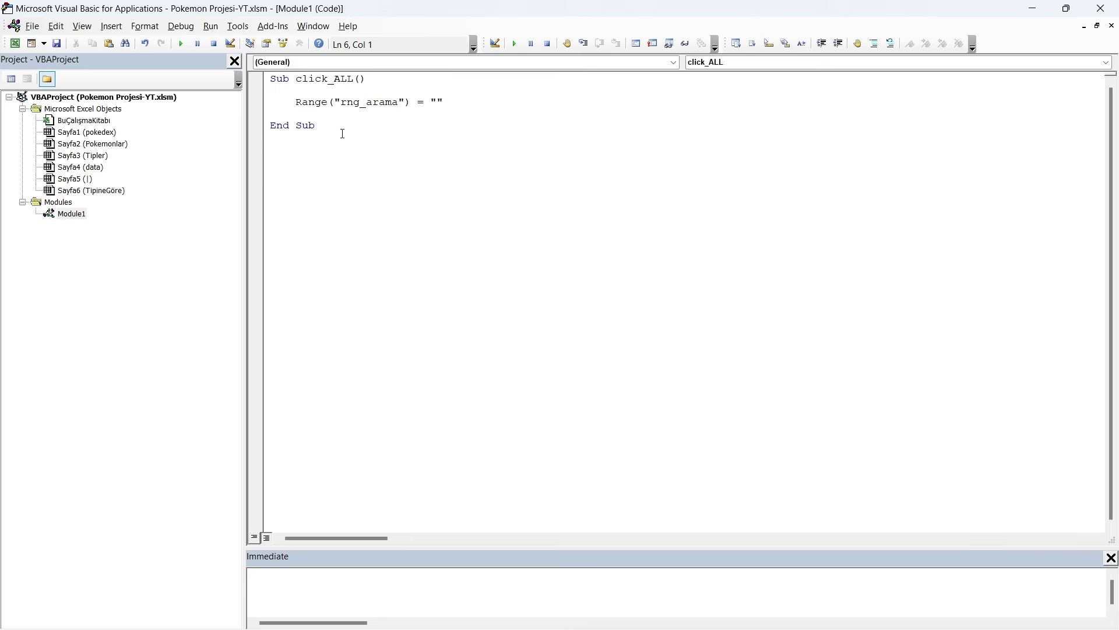
text(Sub click_ALL()      Range("rng_arama") = ""  End Sub)
click(271, 160)
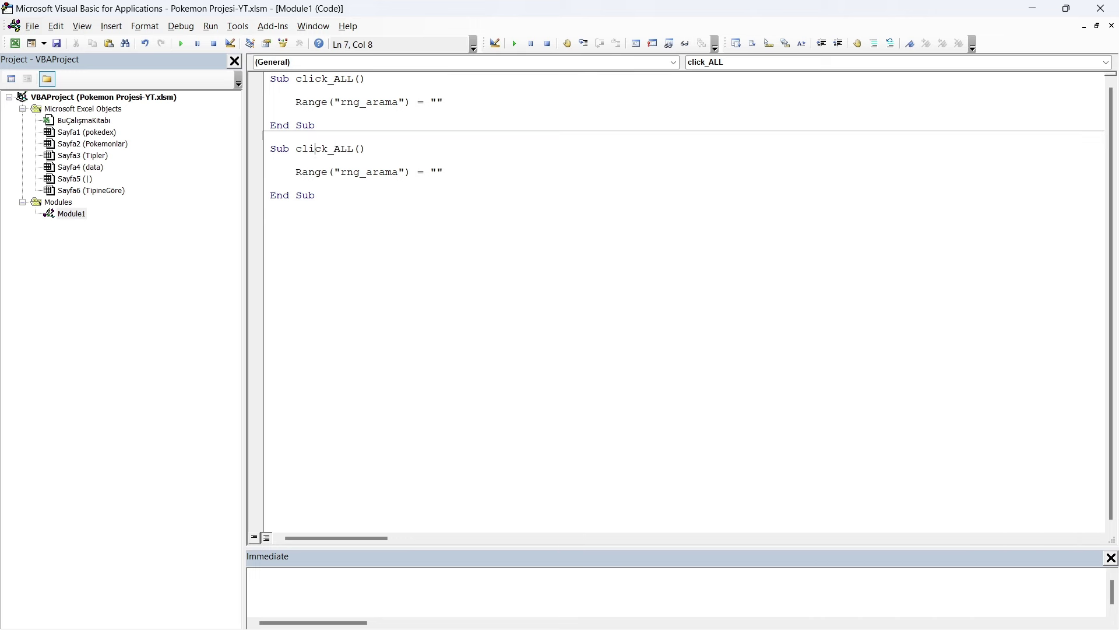
key(ctrl+shift+Right)
key(End)
double_click(348, 148)
click(354, 149)
key(shift+Left)
key(shift+Left)
key(shift+Left)
key(BackSpace)
text(grass)
- Make click_grass set rng_arama to "çimen" and save the workbook
key(shift+Left)
key(Down)
key(Down)
text(çi)
text(men)
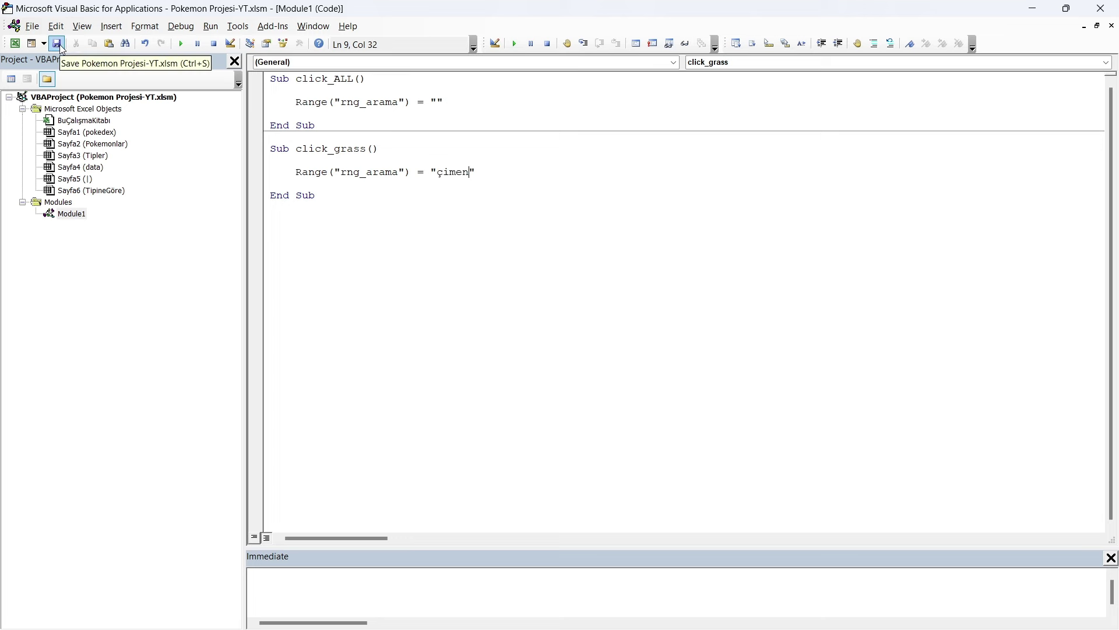
click(57, 44)
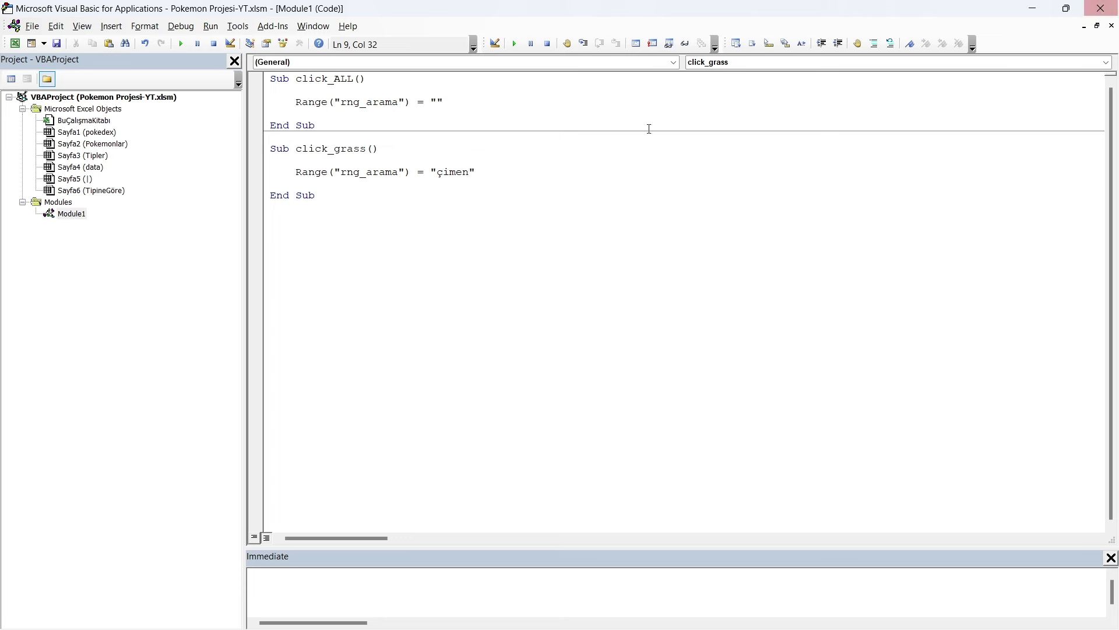
drag(362, 192, 267, 66)
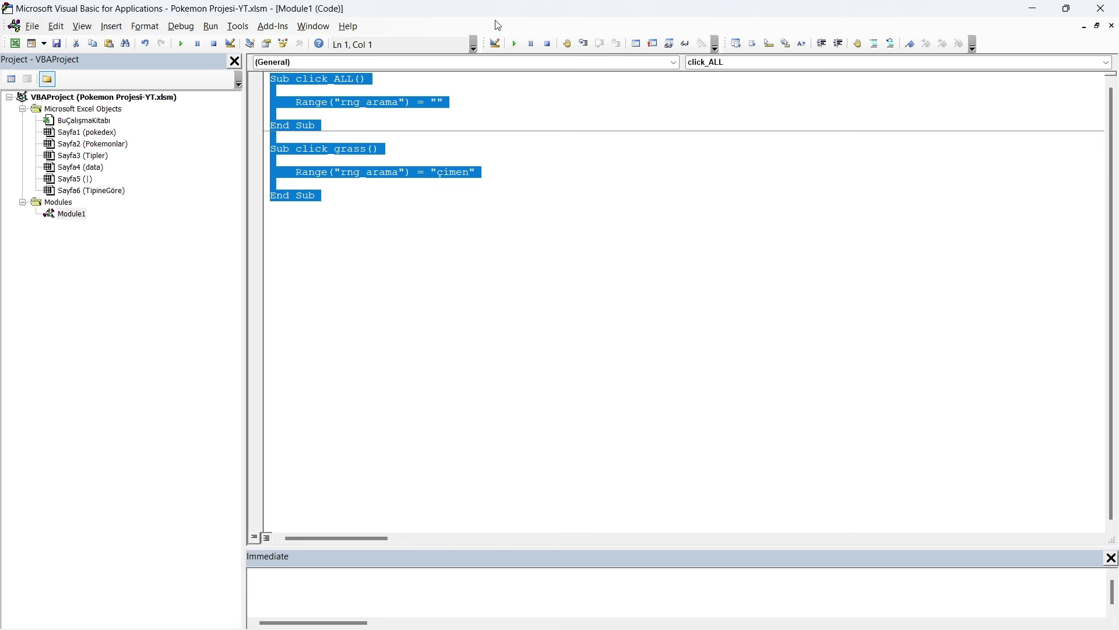
- Assign the click_ALL macro to the hepsi type icon
click(1099, 18)
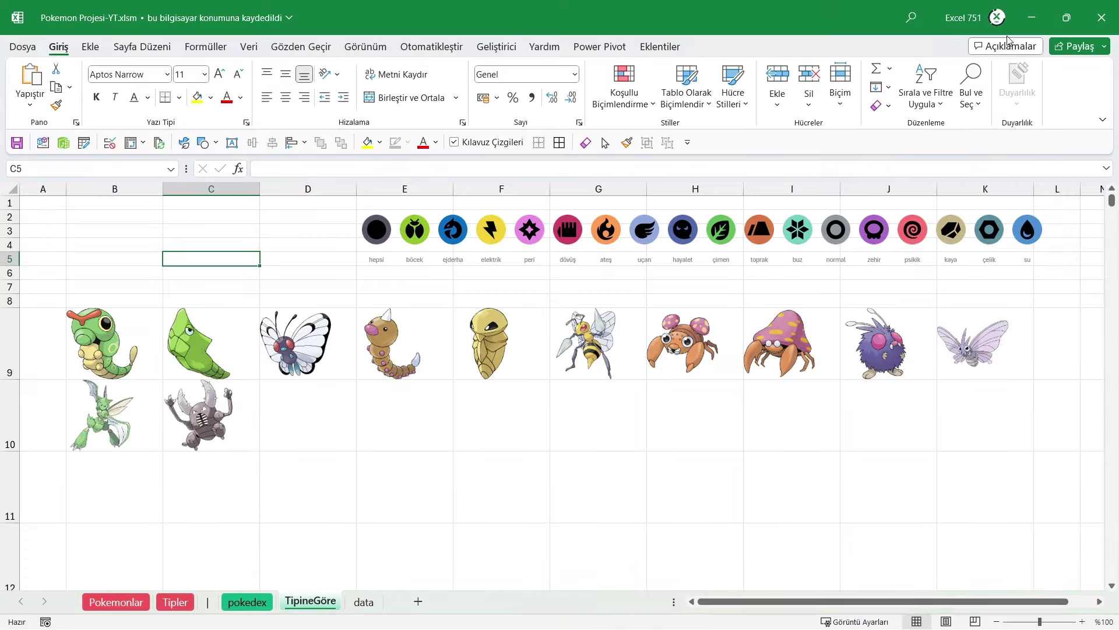
right_click(378, 244)
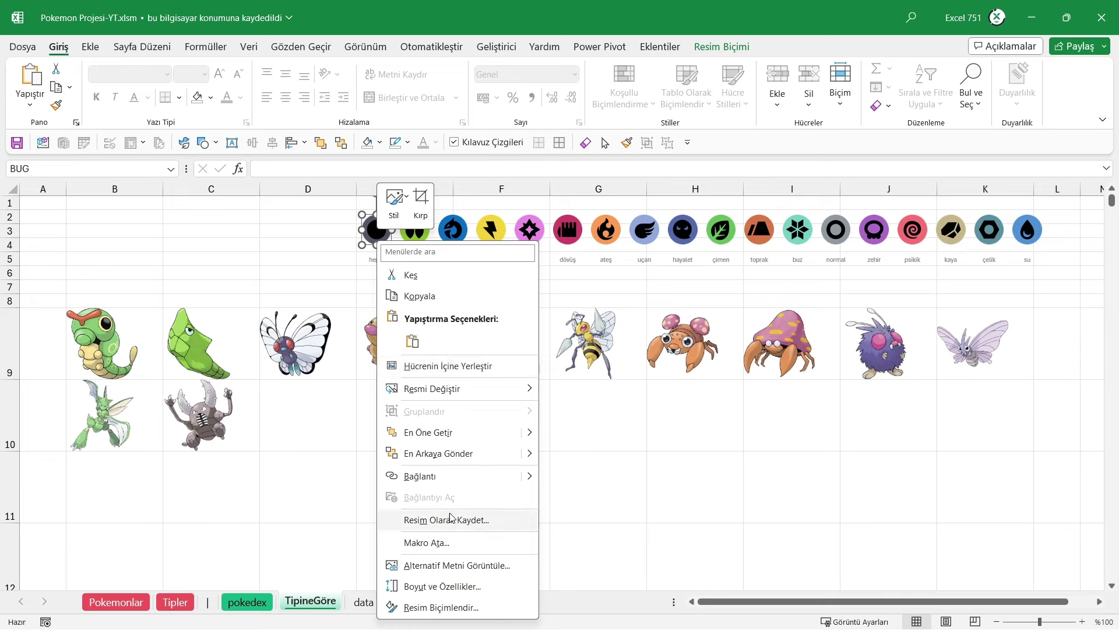
click(426, 542)
click(319, 414)
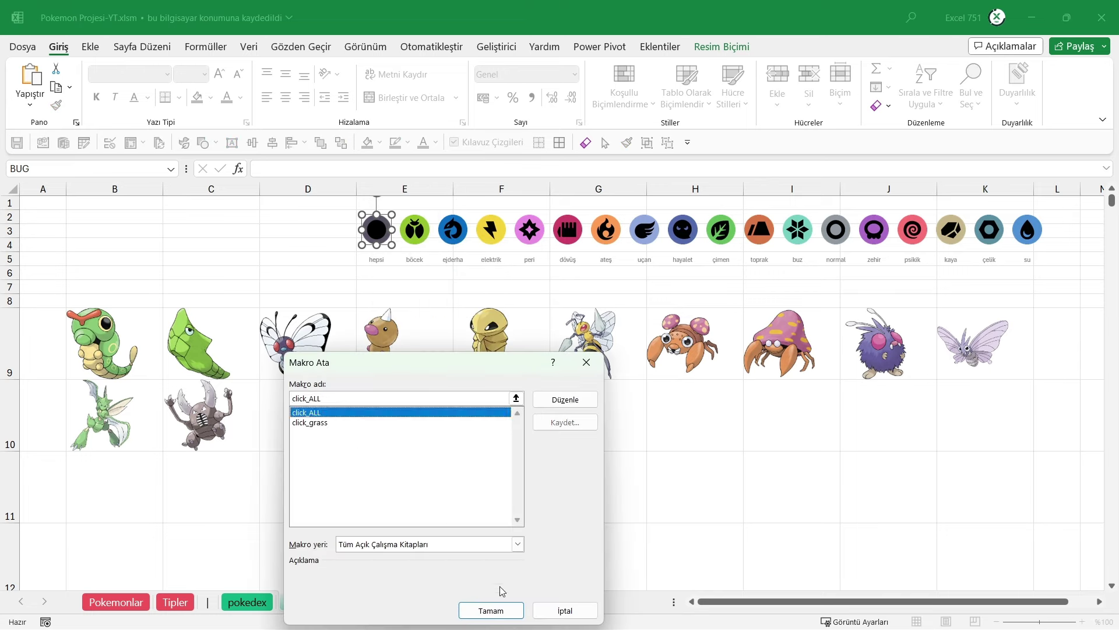
click(502, 609)
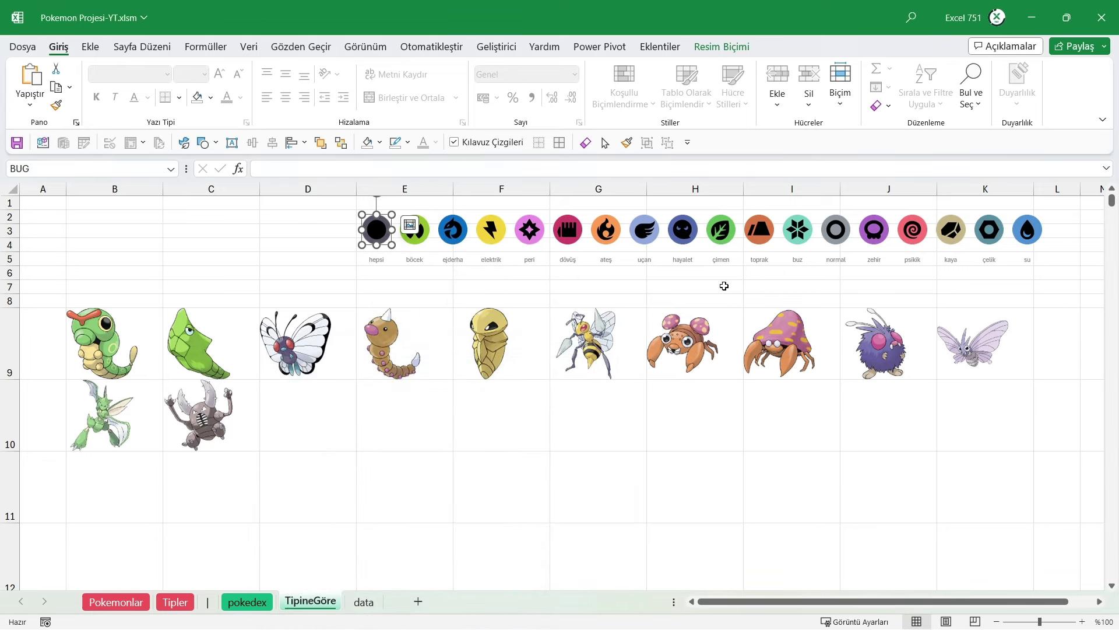
- Assign click_grass to the çimen icon, then click hepsi to show every Pokémon
right_click(721, 228)
mouse_move(778, 382)
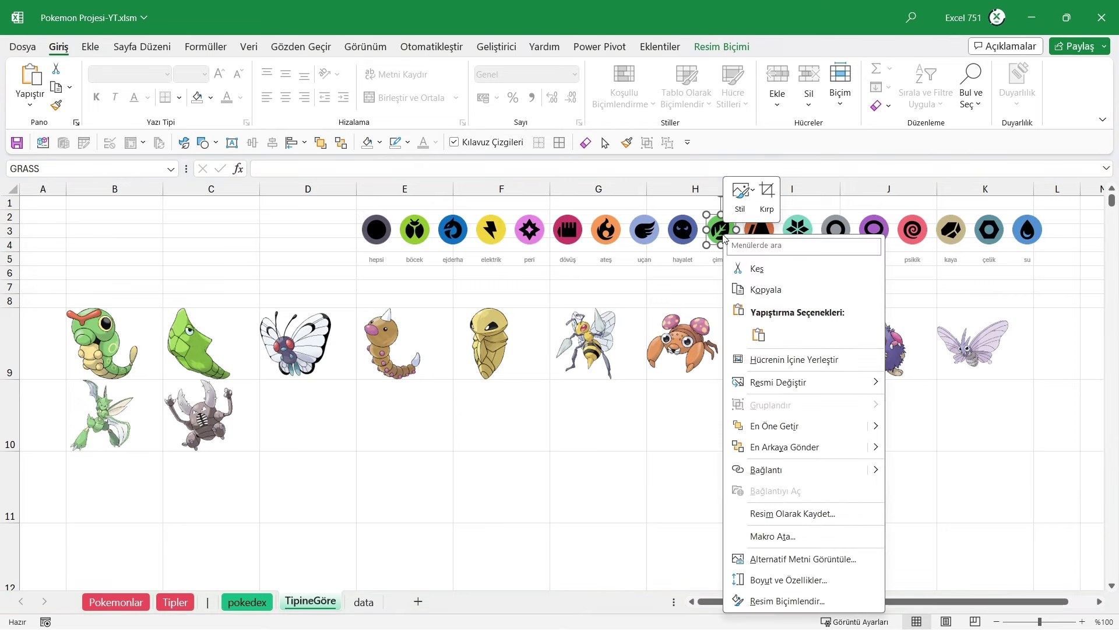
click(788, 536)
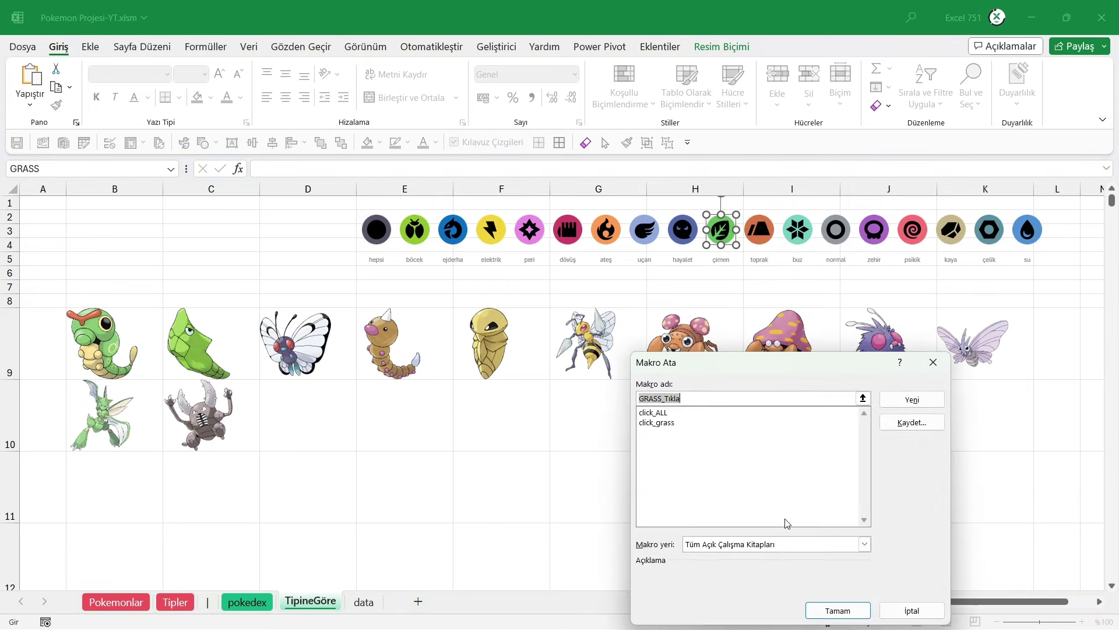
click(659, 422)
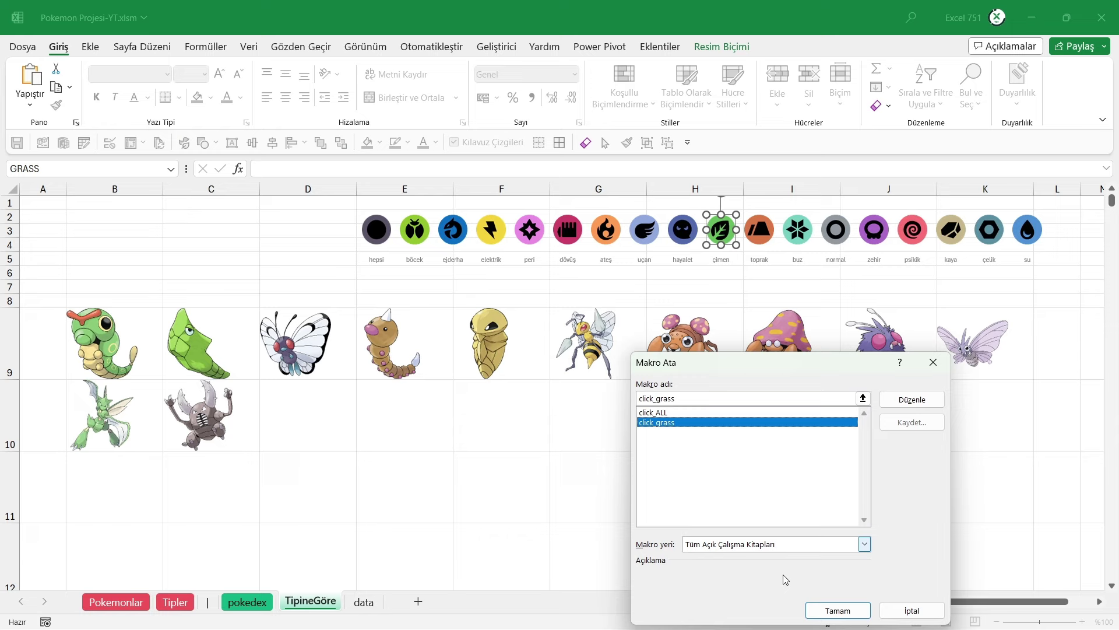
click(837, 610)
click(582, 467)
click(377, 233)
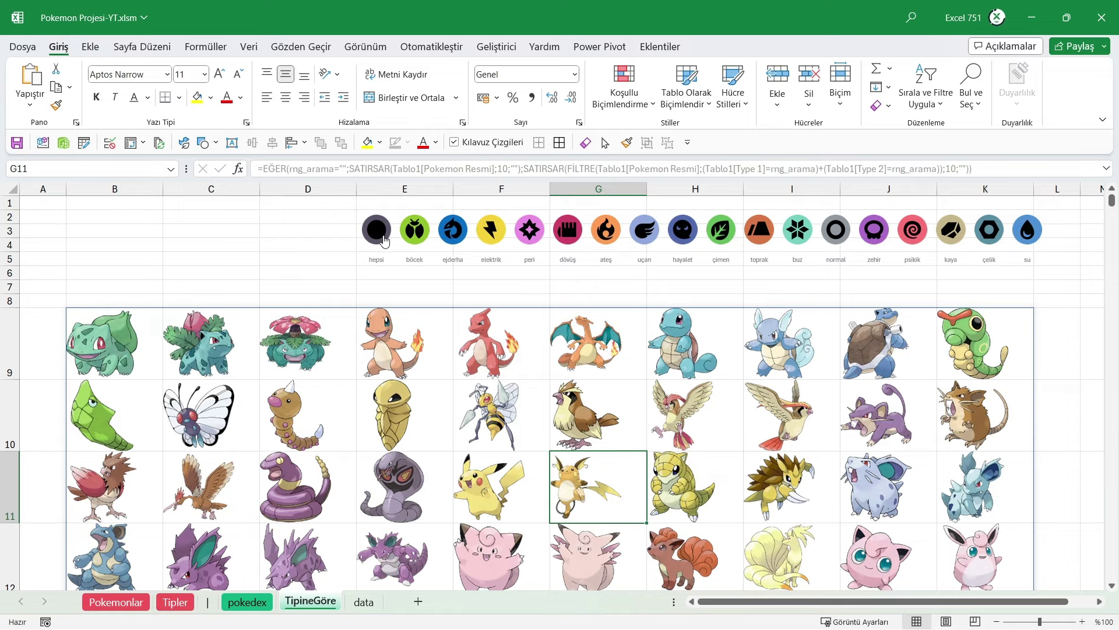
- Filter the TipineGöre gallery to grass-type Pokémon with the çimen icon
click(364, 601)
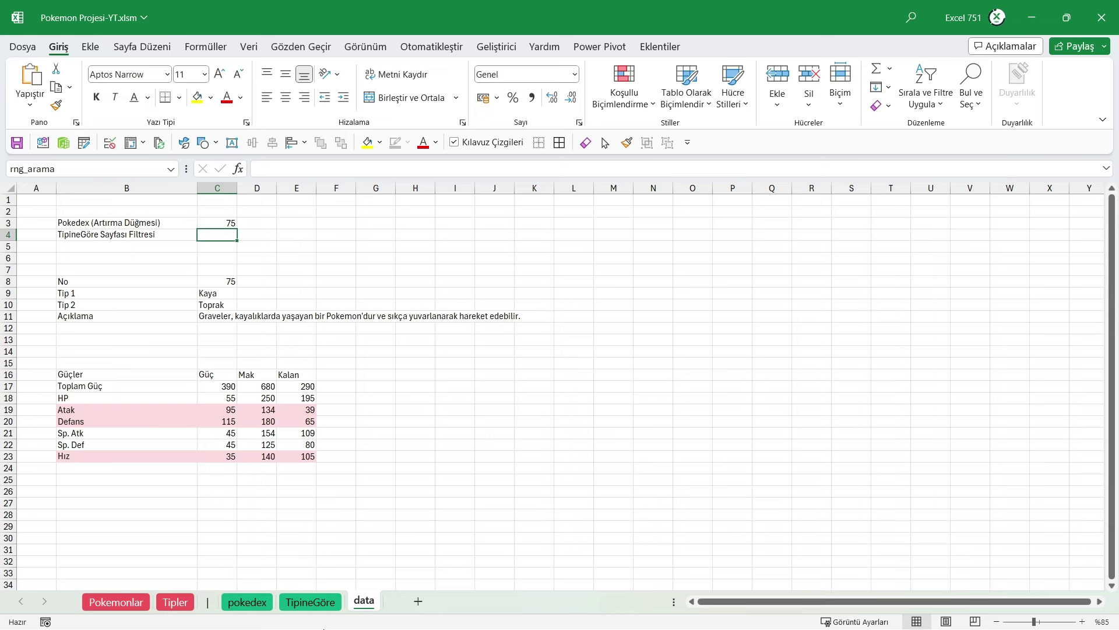
click(324, 603)
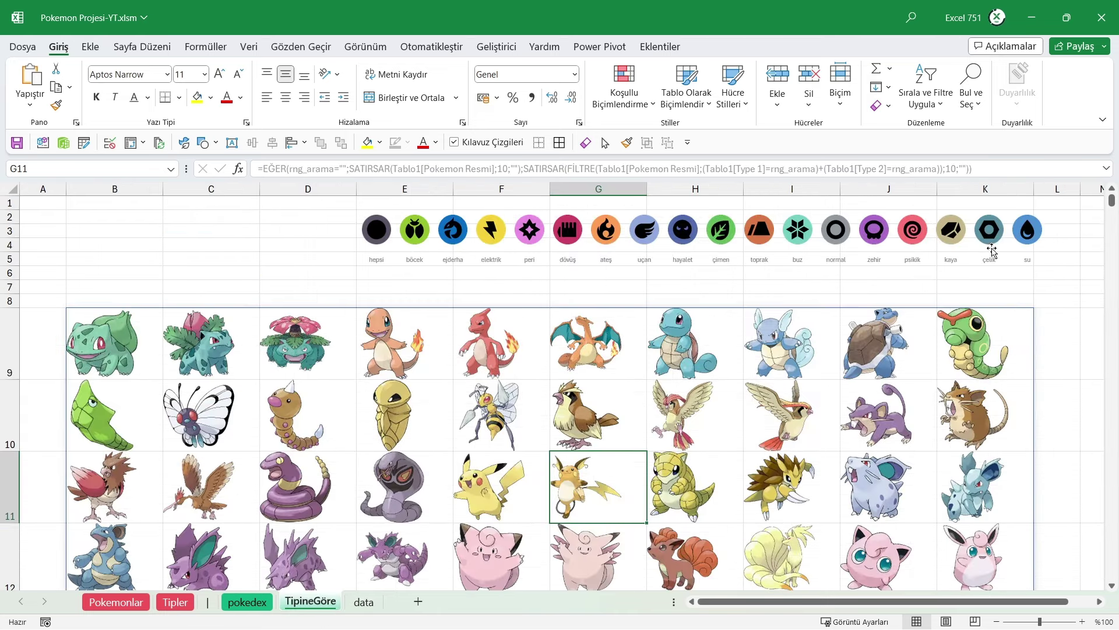
click(720, 239)
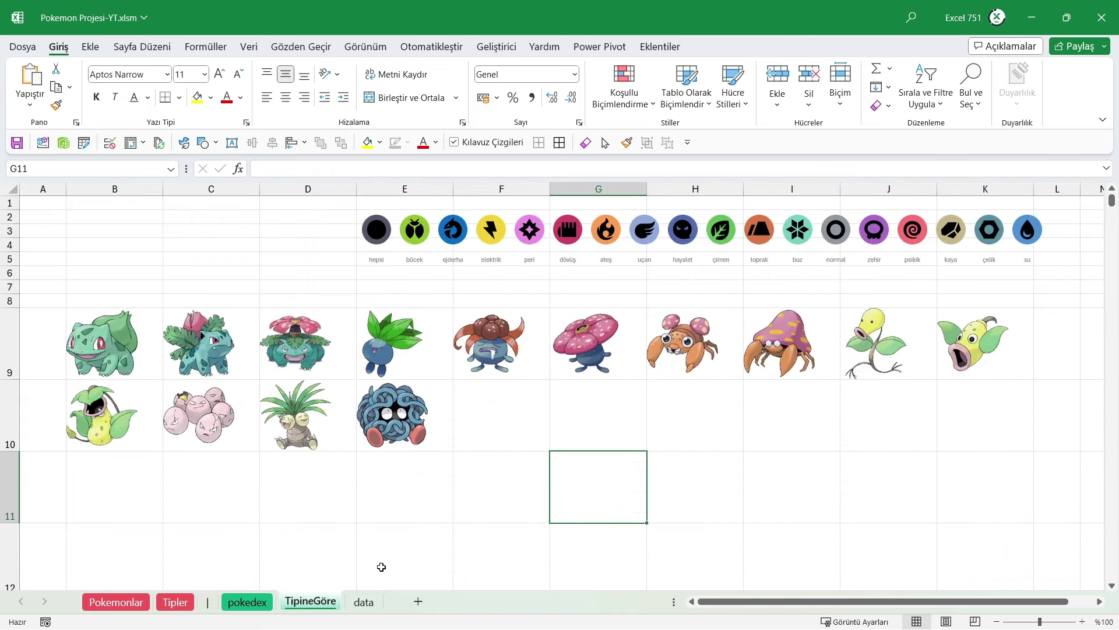
- Confirm the data sheet filter reads çimen and inspect the B9 gallery spill range
click(364, 601)
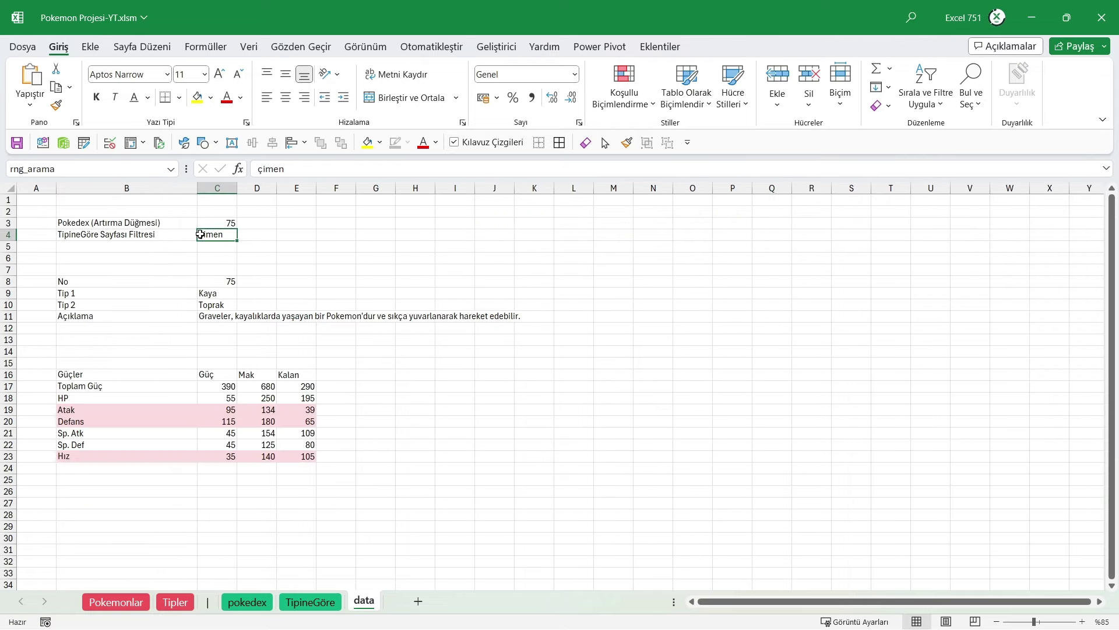
click(303, 603)
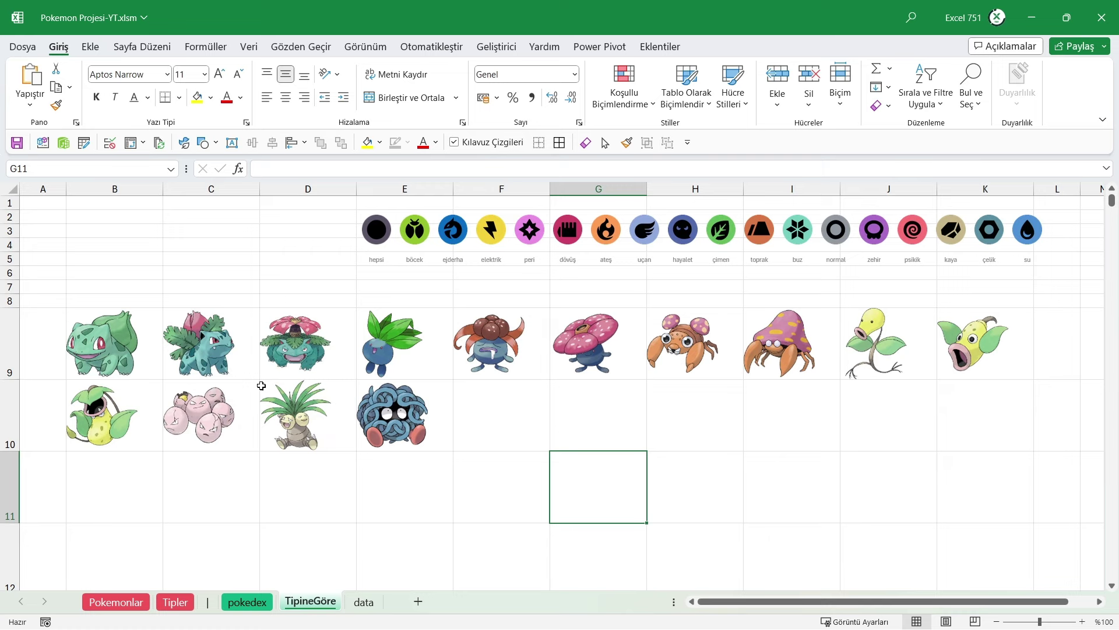
mouse_move(115, 354)
mouse_down()
mouse_move(1012, 369)
mouse_move(1012, 425)
mouse_up()
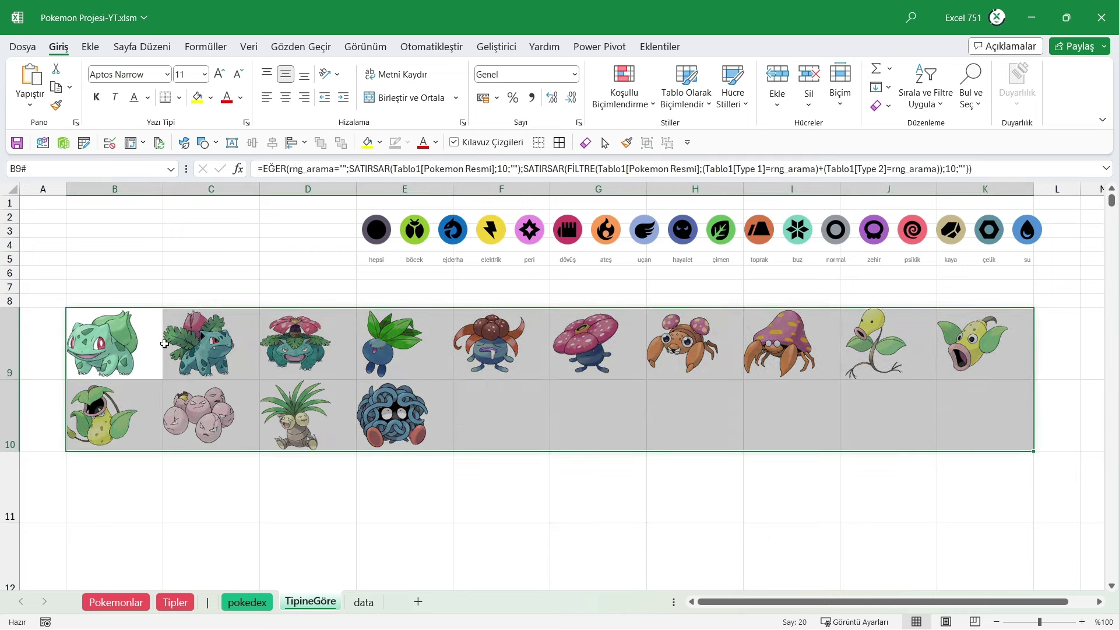
click(124, 341)
click(307, 272)
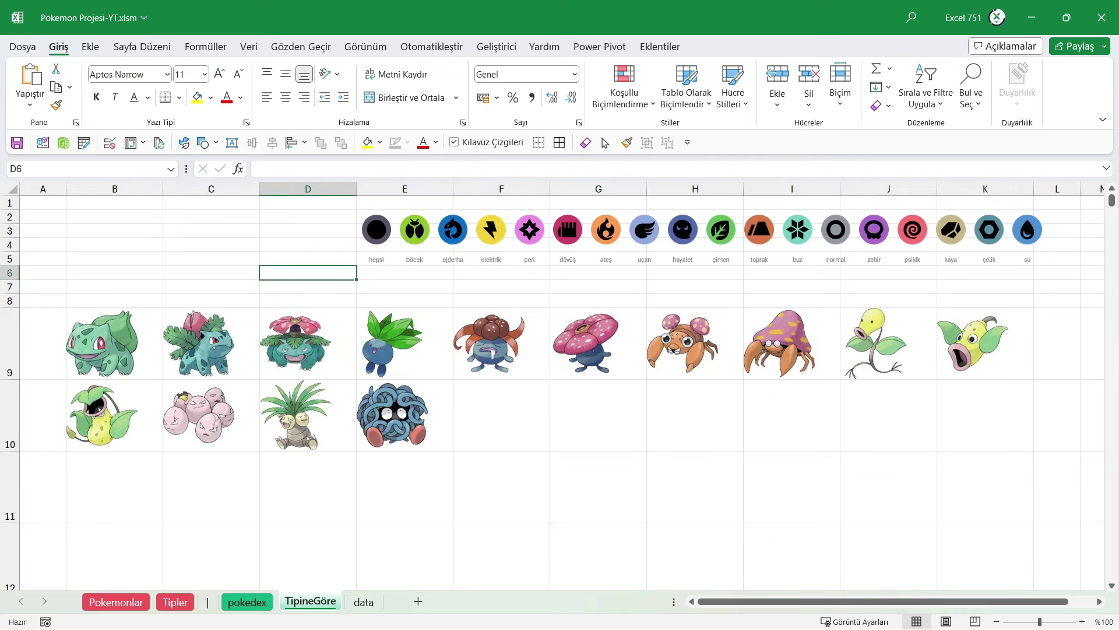
- In the VBA editor, select and review the Mdl_Filtreler code, including click_grass
key(alt+F11)
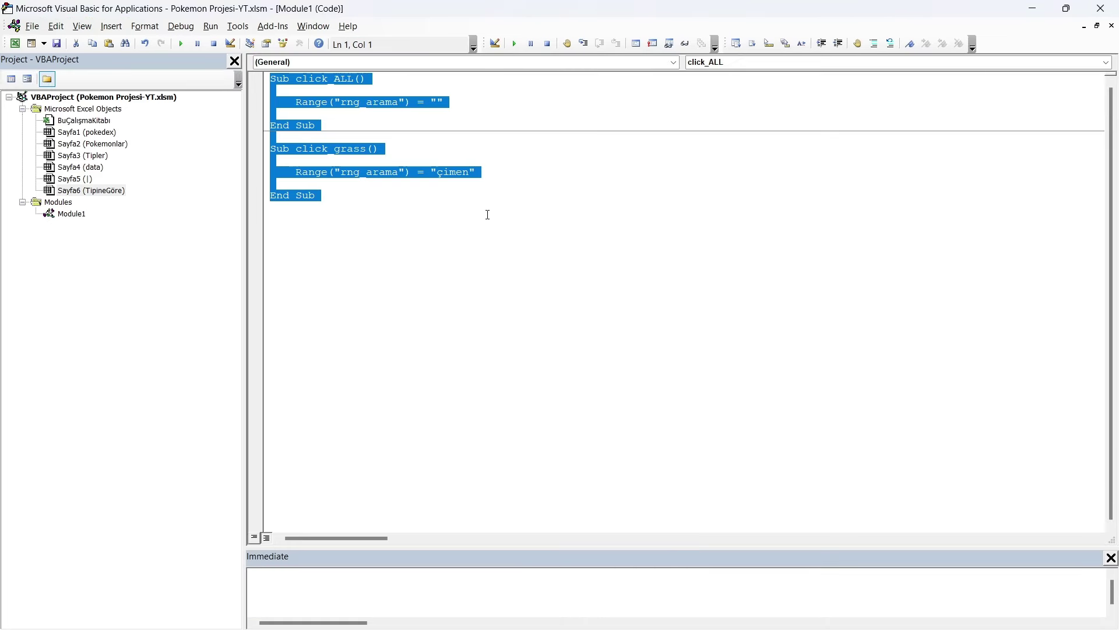
click(392, 208)
key(ctrl+a)
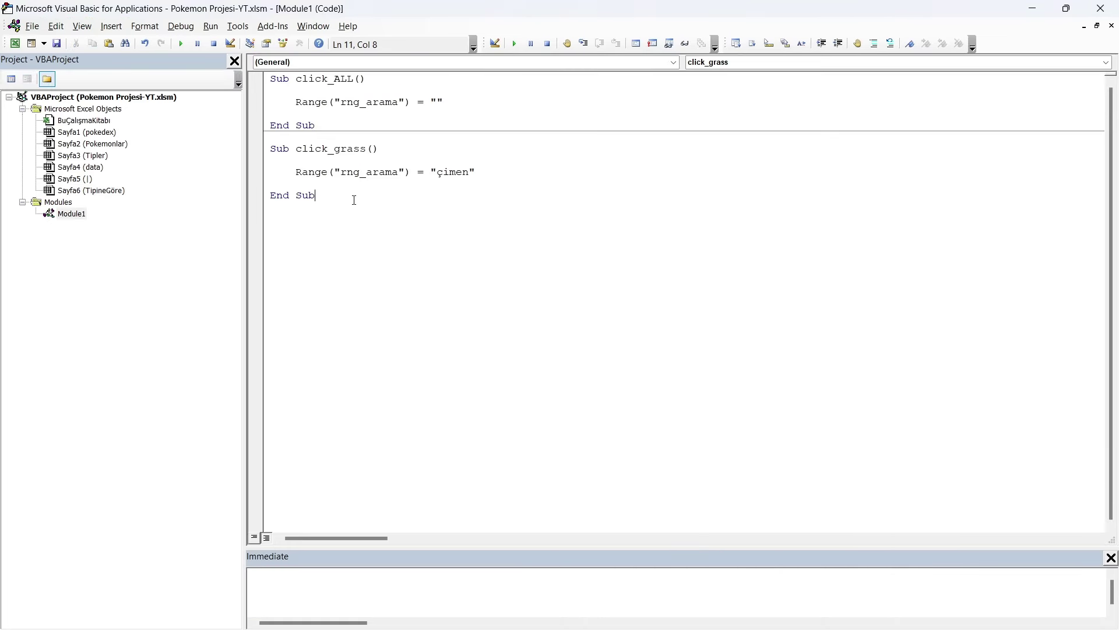
drag(352, 197, 288, 131)
key(ctrl+a)
drag(365, 192, 318, 126)
key(ctrl+a)
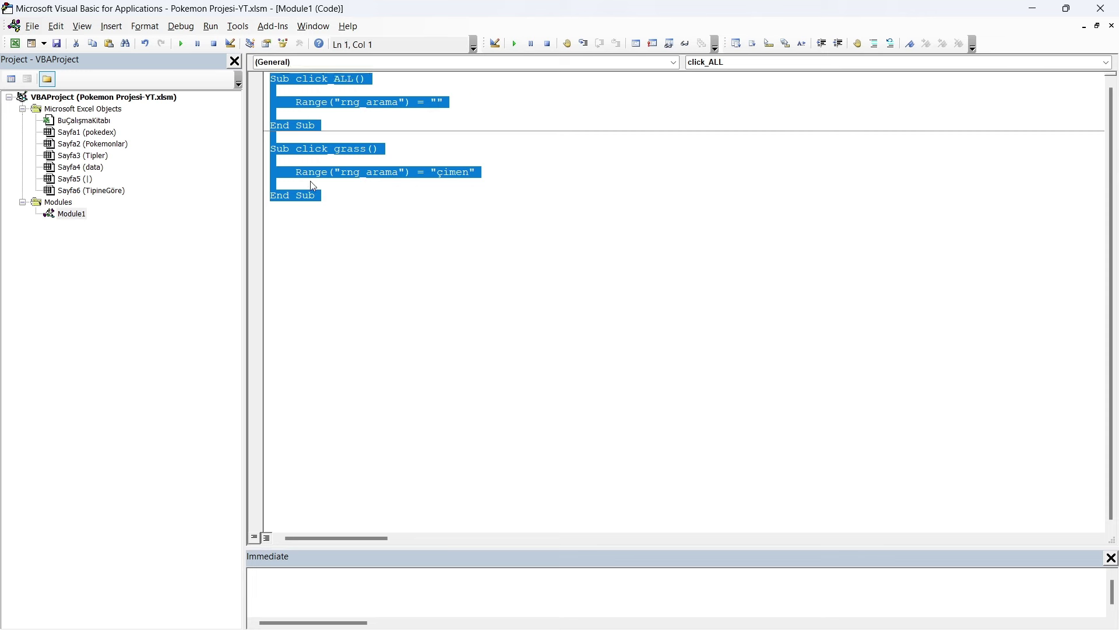
click(403, 211)
key(ctrl+a)
click(429, 244)
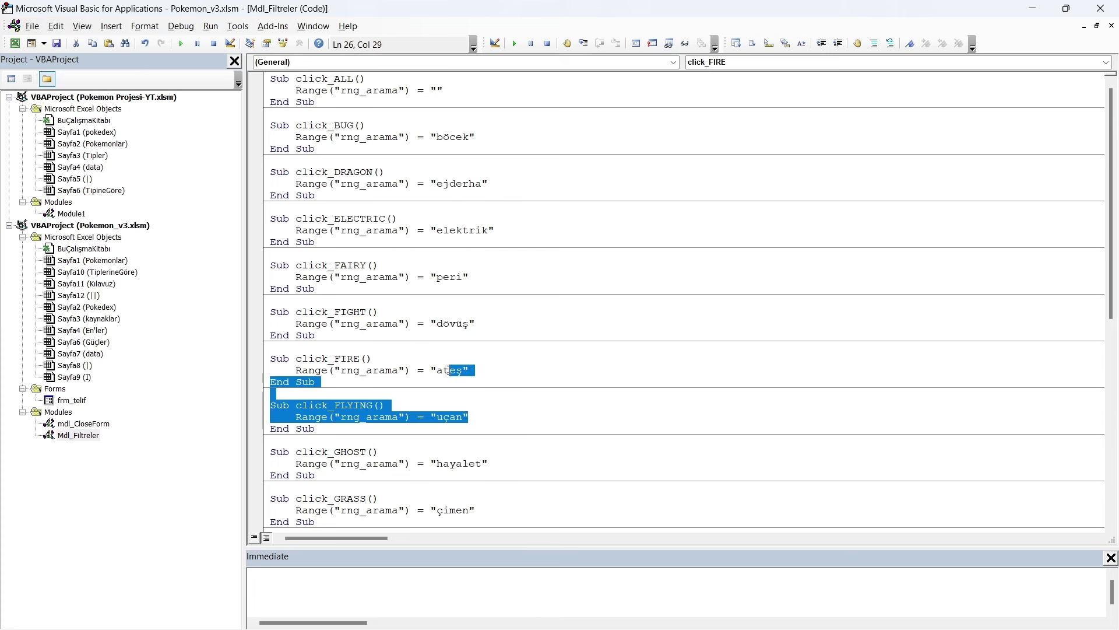
- Look over the type macros from FLYING to click_WATER, then close the editor
mouse_move(531, 411)
mouse_down()
mouse_move(285, 79)
mouse_move(395, 317)
mouse_move(496, 629)
mouse_up()
click(432, 241)
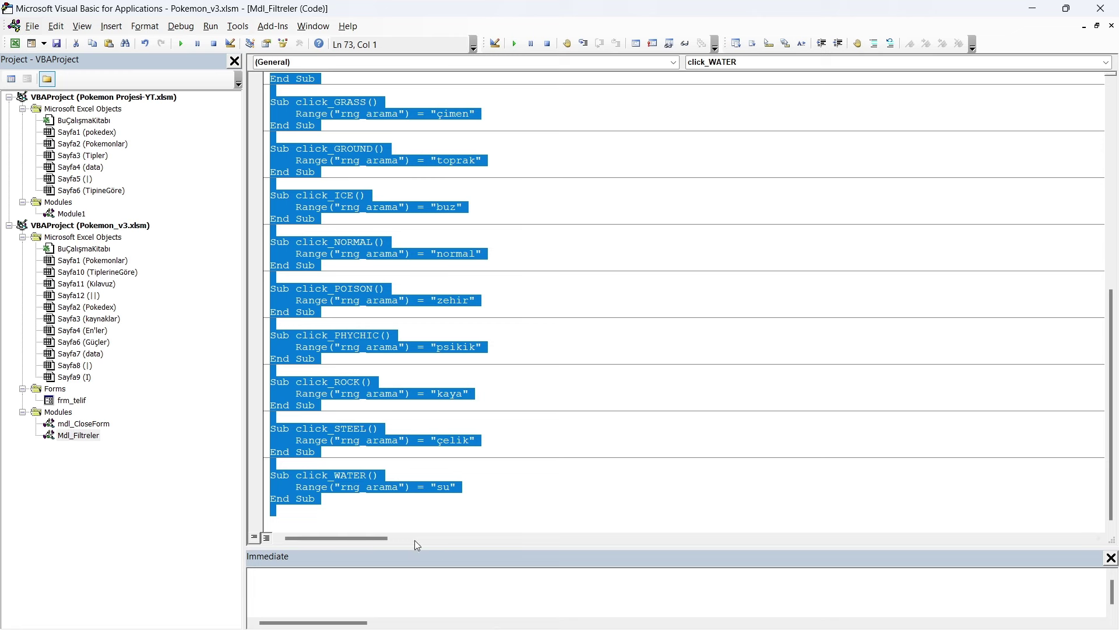
click(349, 507)
drag(350, 507, 481, 253)
click(510, 374)
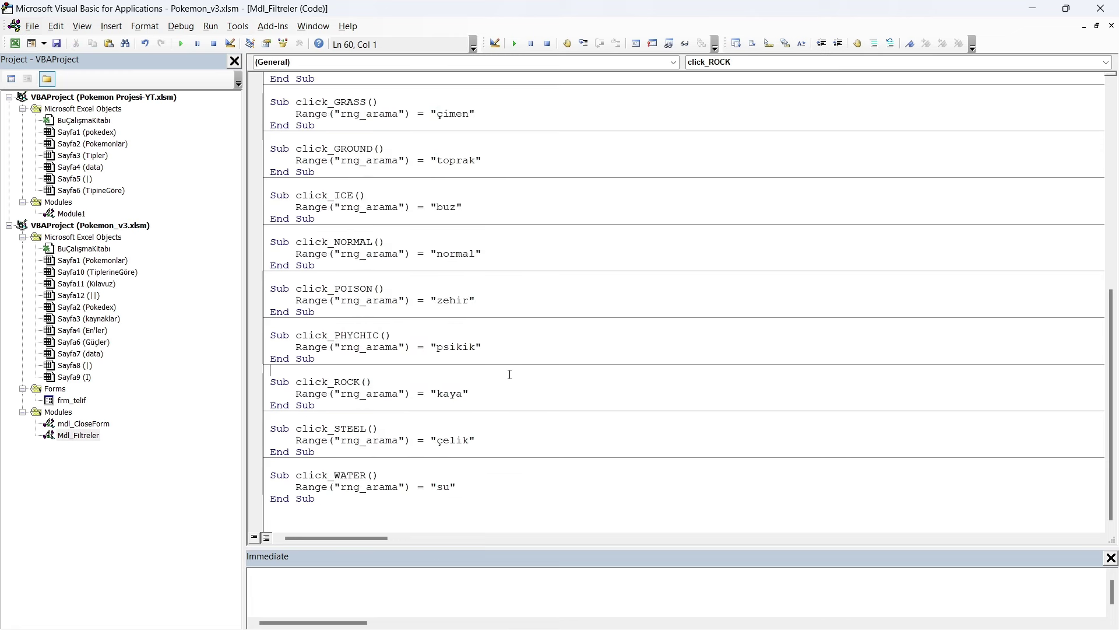
drag(350, 500, 270, 472)
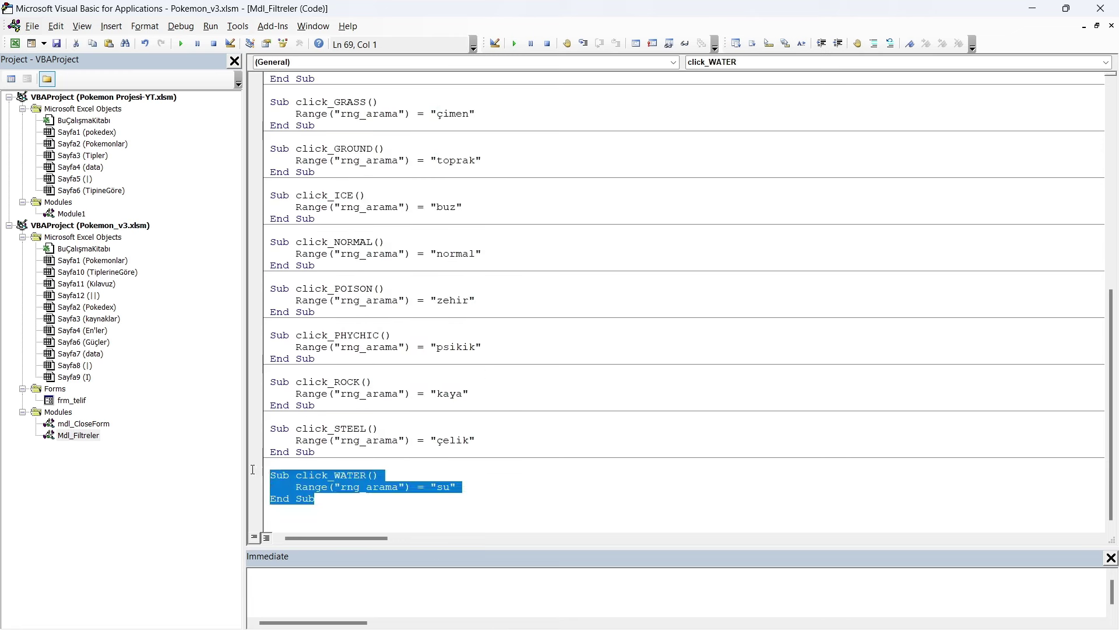
drag(463, 487, 280, 487)
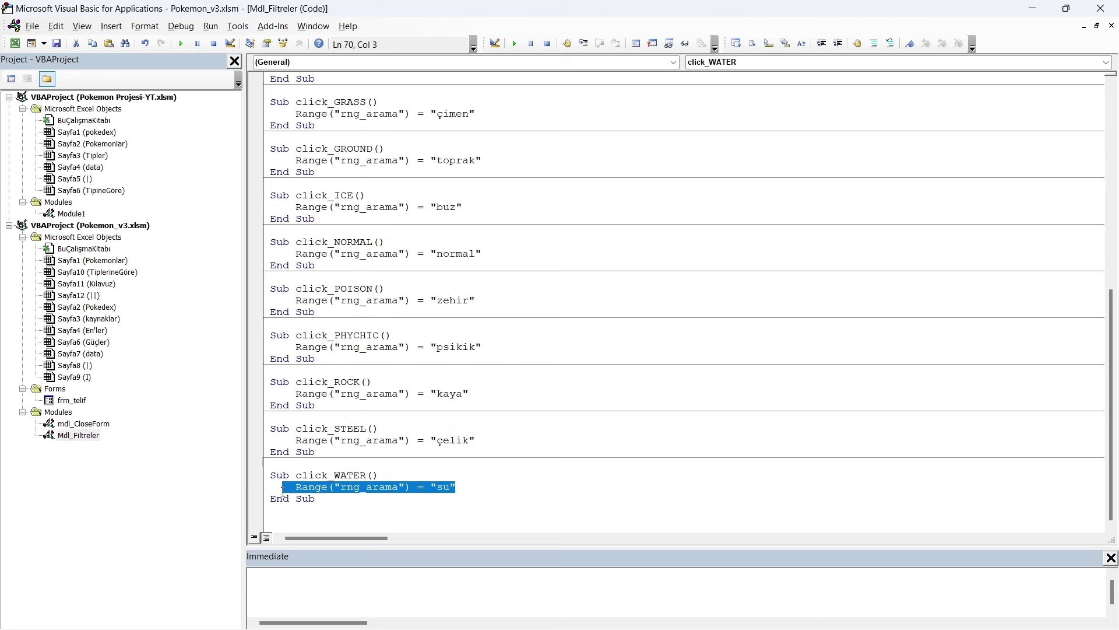
click(463, 486)
scroll(482, 458, up, 4)
scroll(482, 458, up, 2)
scroll(483, 458, up, 5)
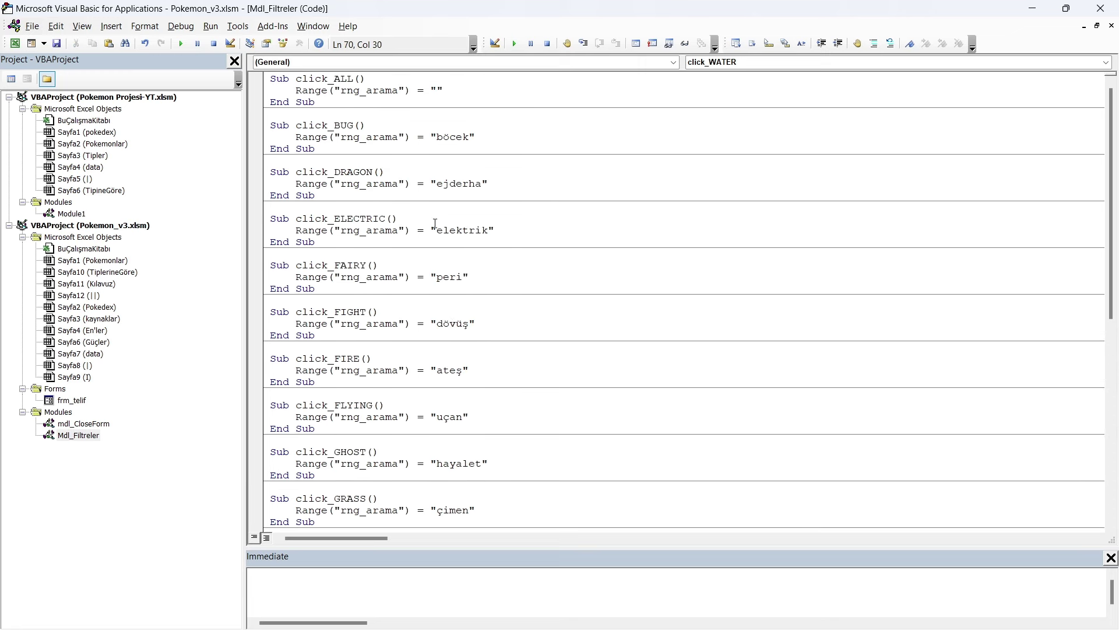
click(1100, 8)
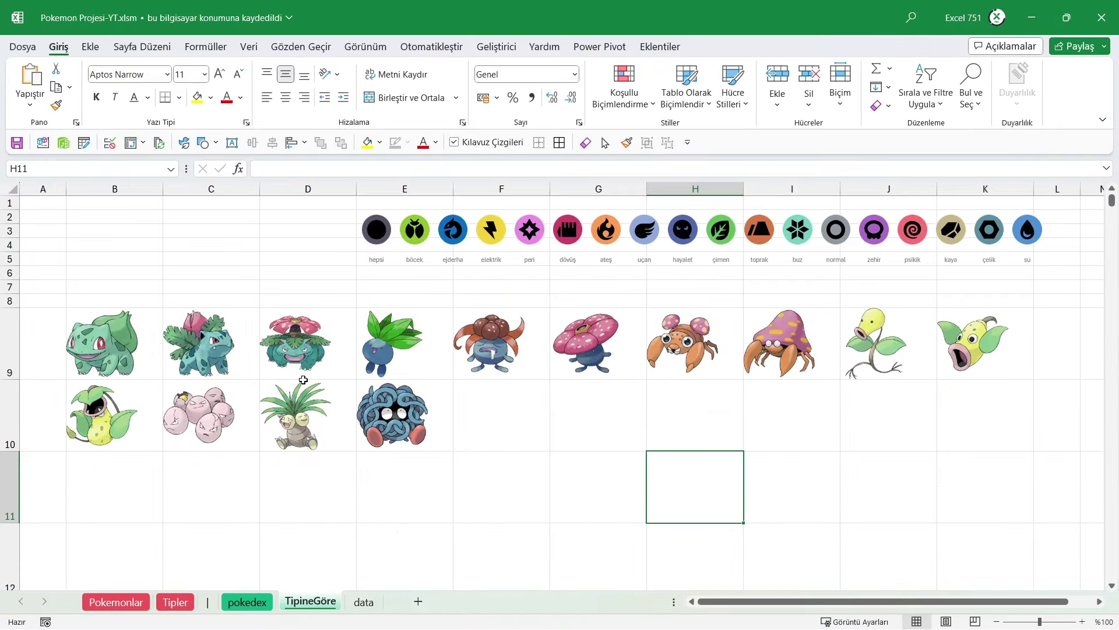
- Show all Pokémon in the gallery and select its spill range
click(376, 230)
mouse_move(112, 349)
mouse_down()
mouse_move(880, 624)
mouse_move(954, 534)
mouse_up()
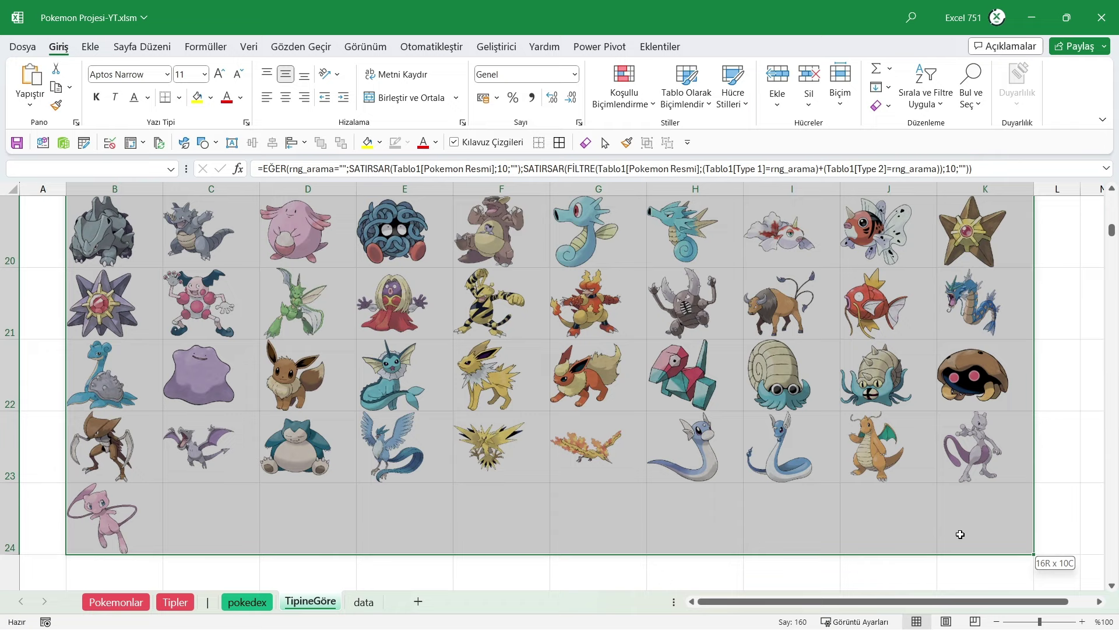
drag(953, 534, 956, 533)
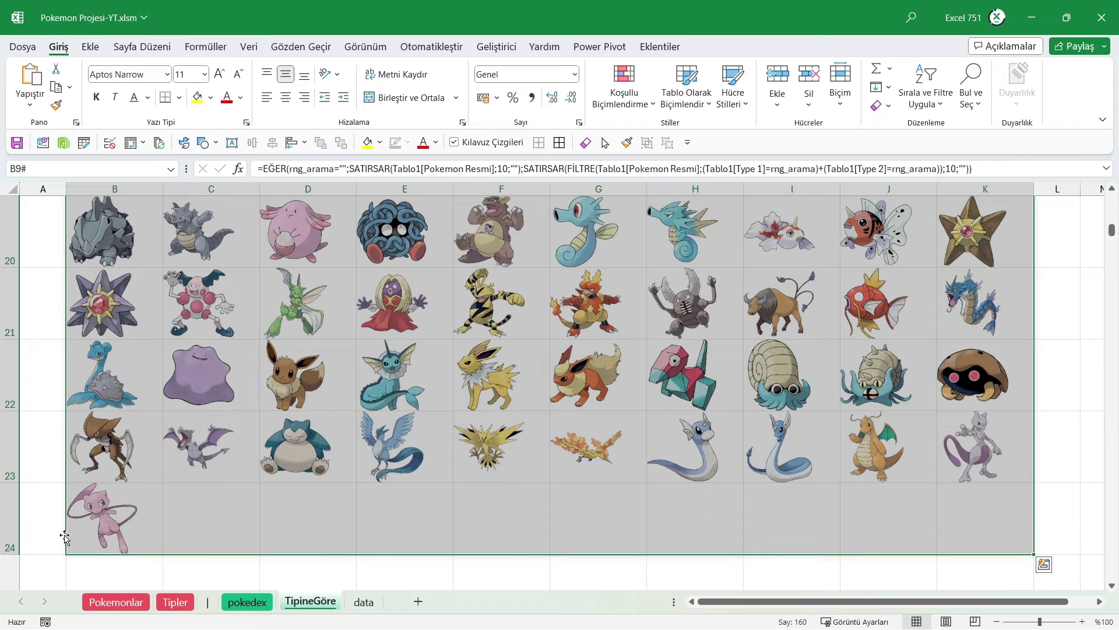
scroll(175, 519, up, 2)
scroll(157, 521, up, 2)
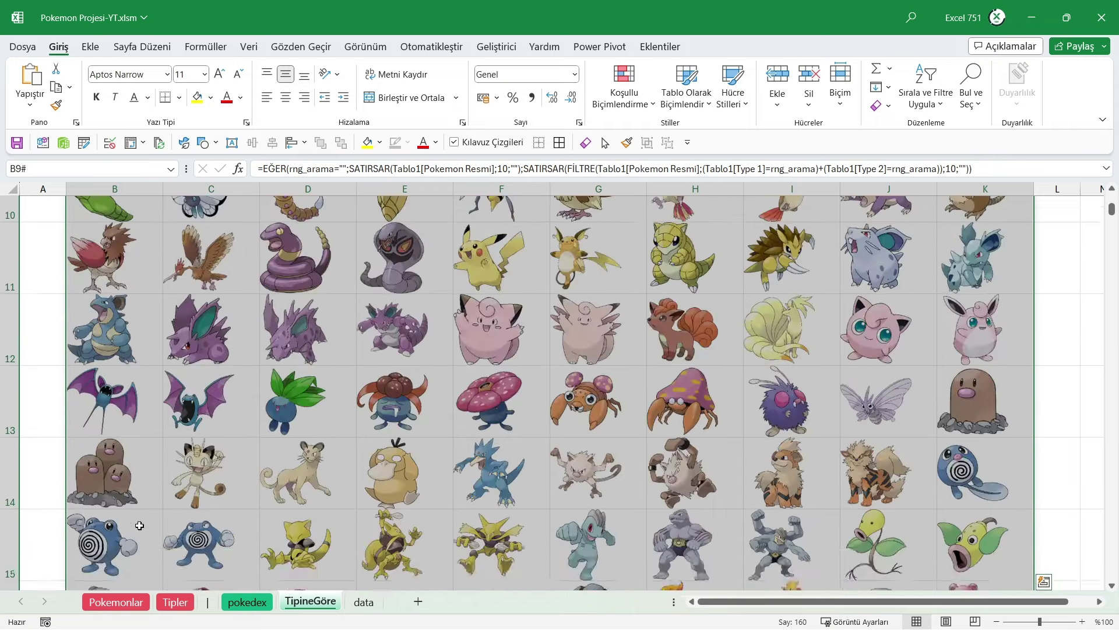
scroll(140, 525, up, 3)
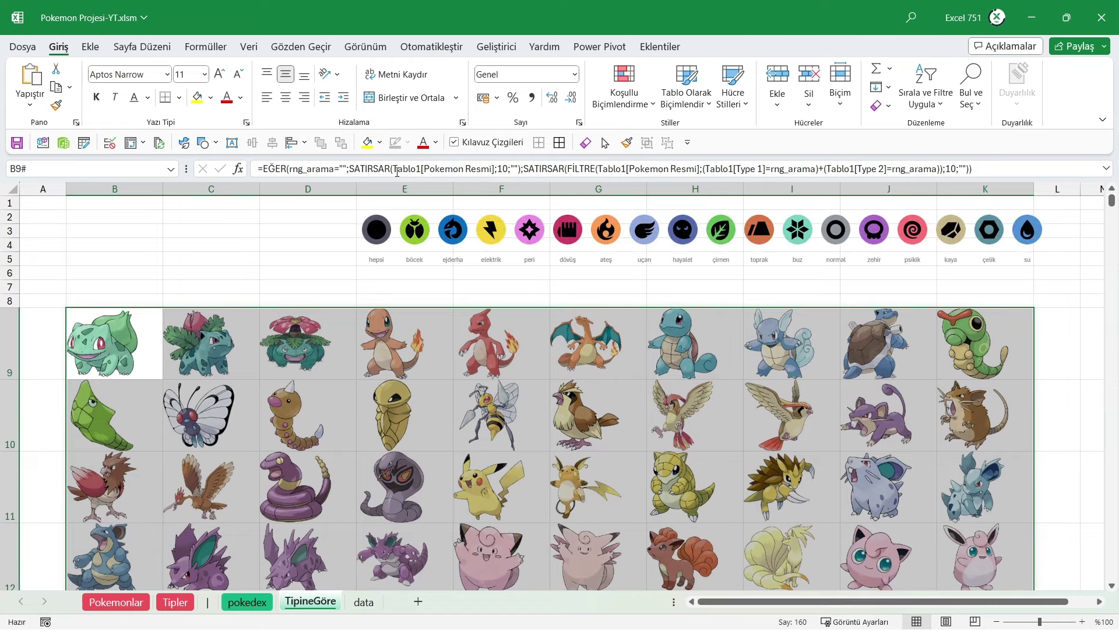
- Hide the sheet gridlines and select the picture cells starting at B9
click(455, 142)
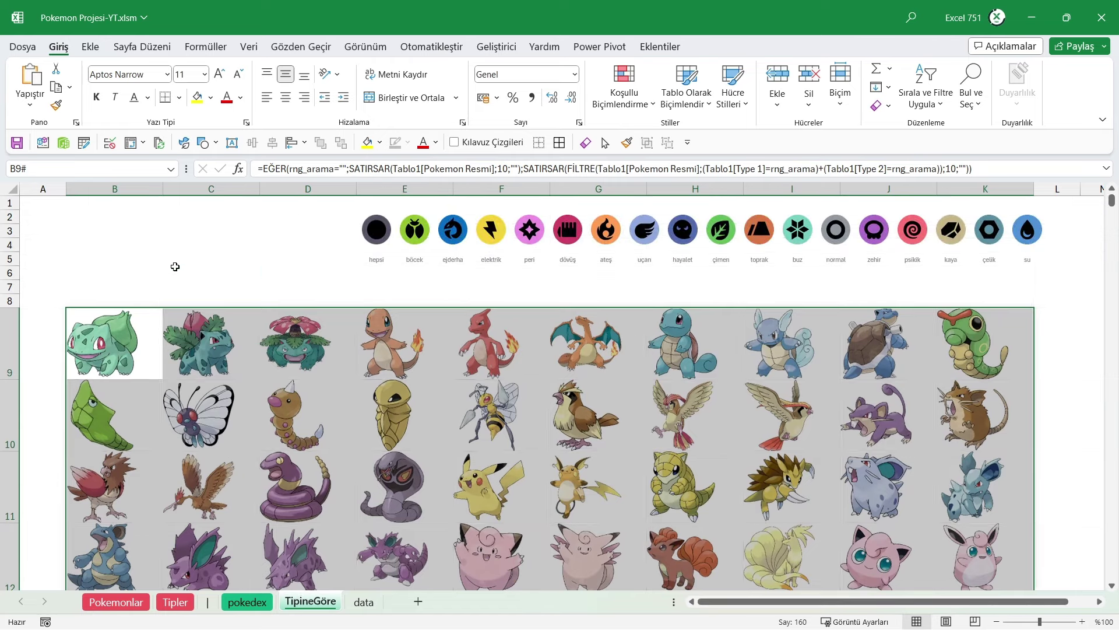
click(174, 272)
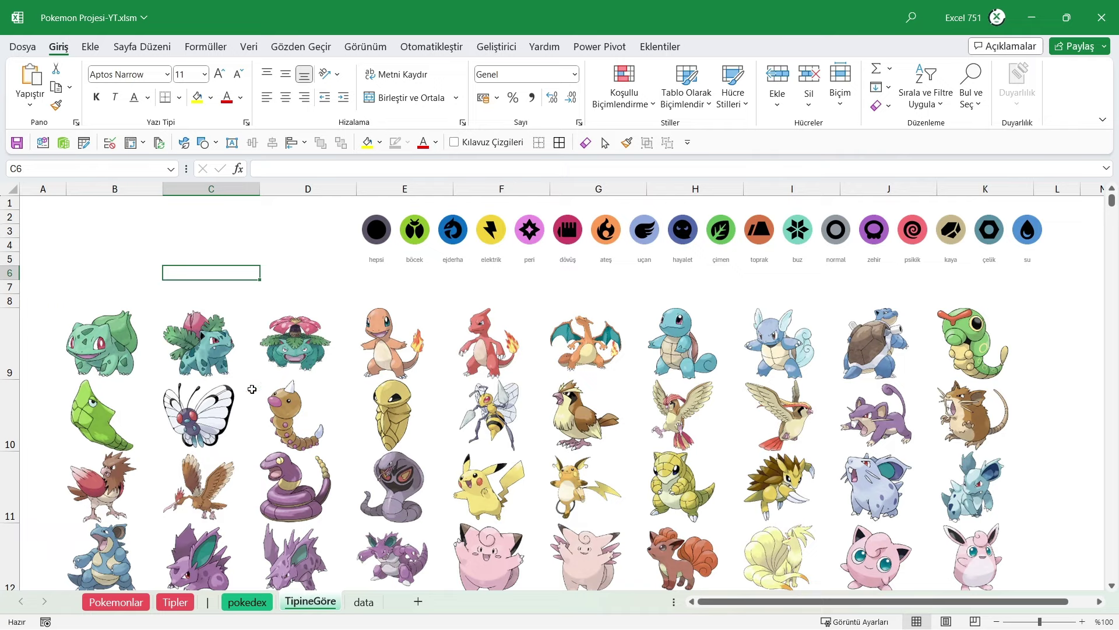
drag(122, 364, 1044, 583)
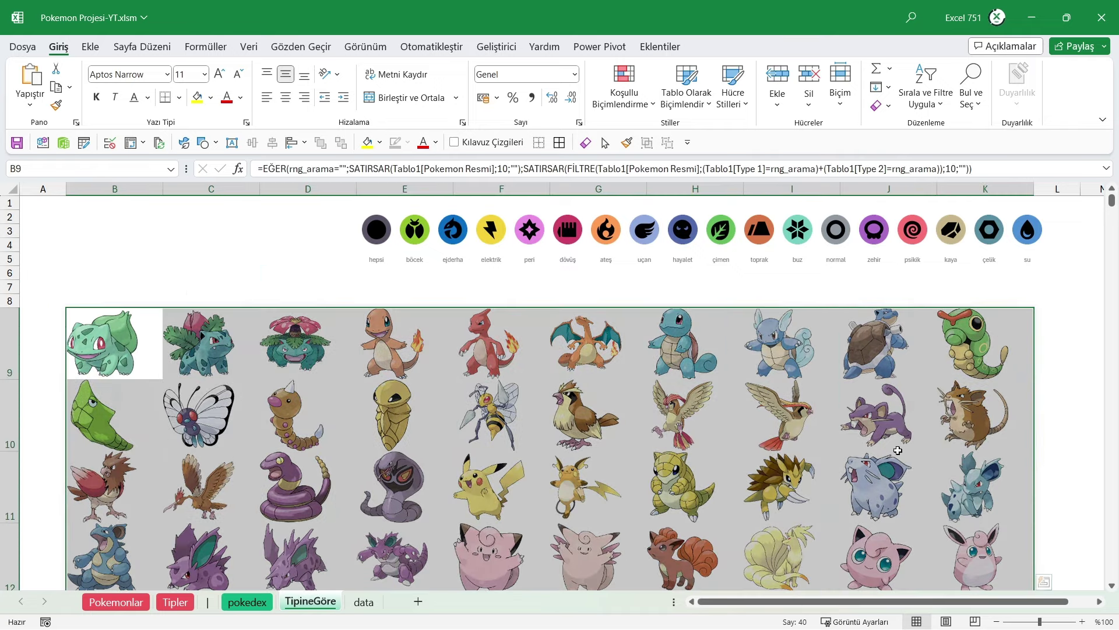
click(685, 408)
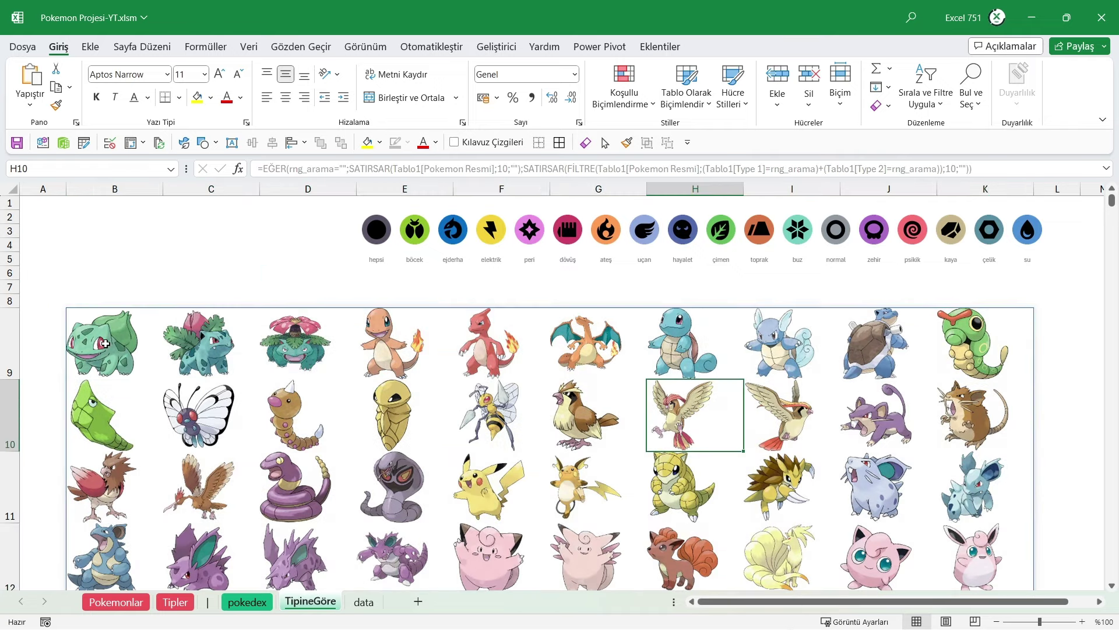
mouse_move(105, 344)
mouse_down()
mouse_move(1000, 550)
mouse_move(989, 466)
mouse_up()
- Create a new conditional formatting rule targeting non-blank cells (Boşluk Yok)
click(637, 103)
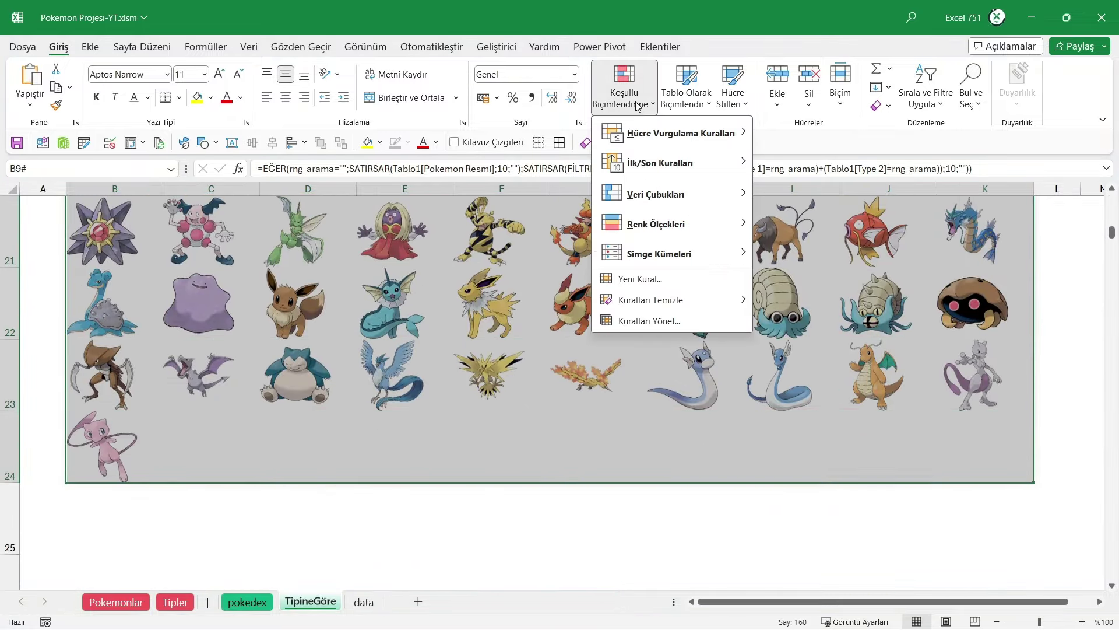
mouse_move(680, 133)
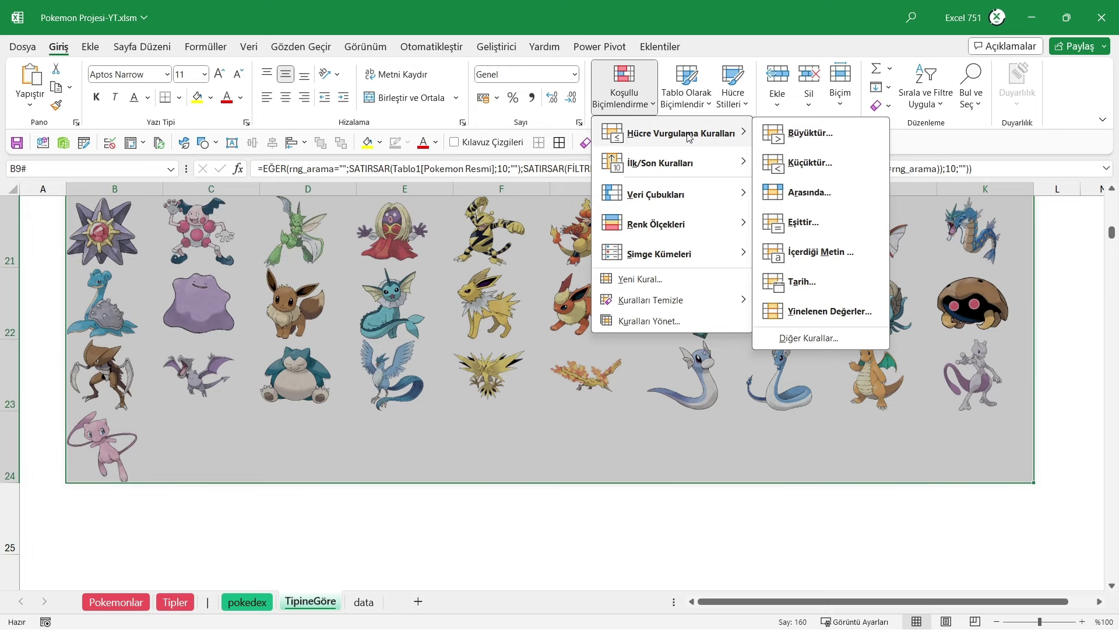
click(799, 338)
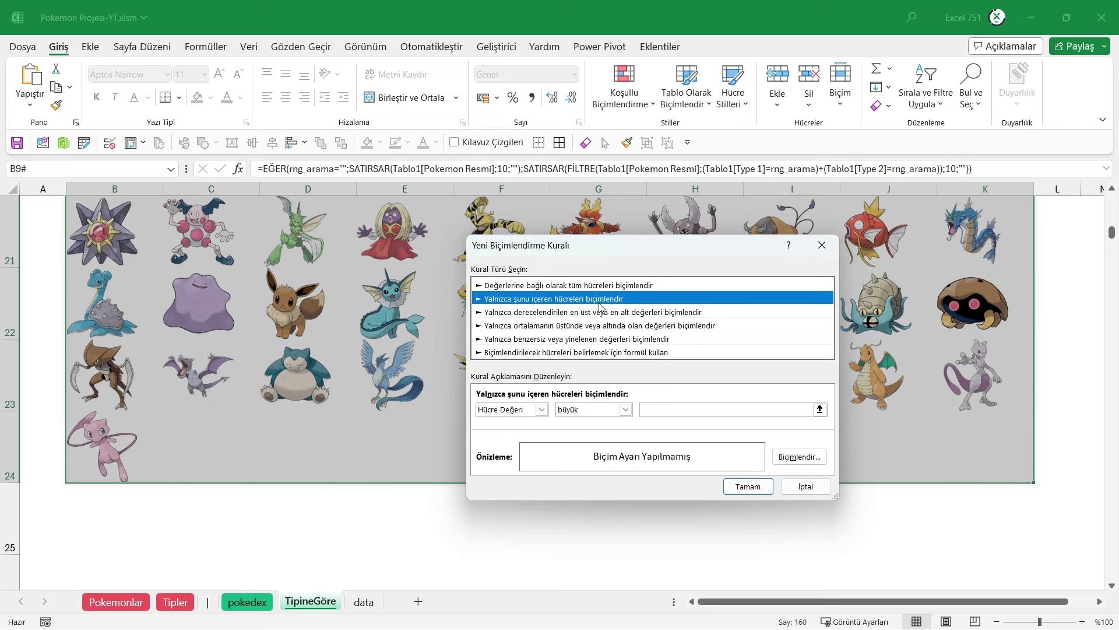
click(542, 410)
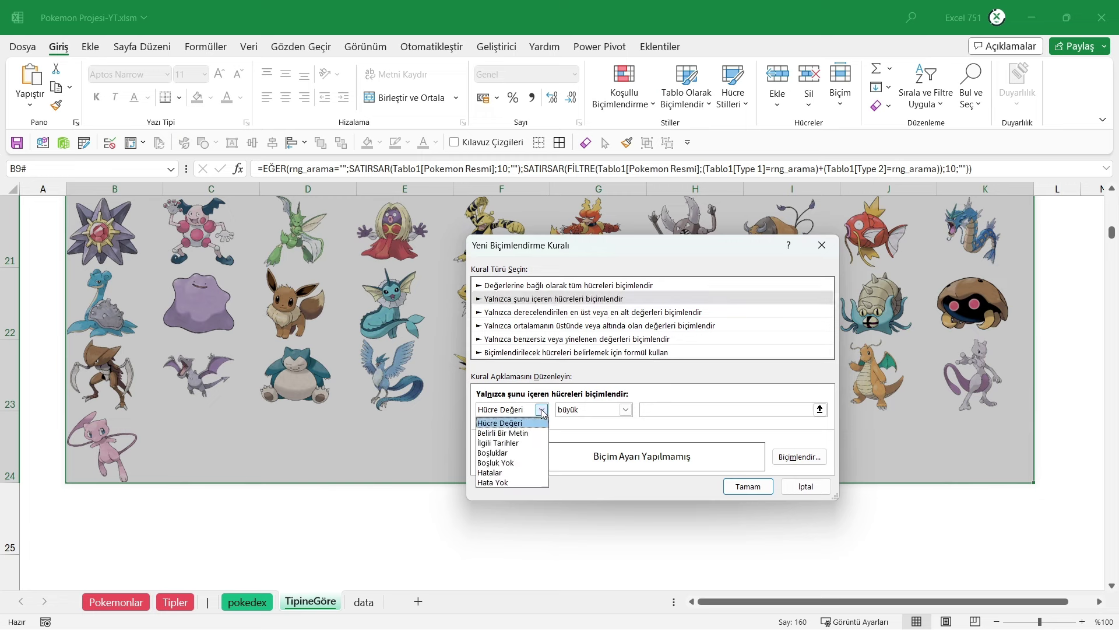
click(533, 453)
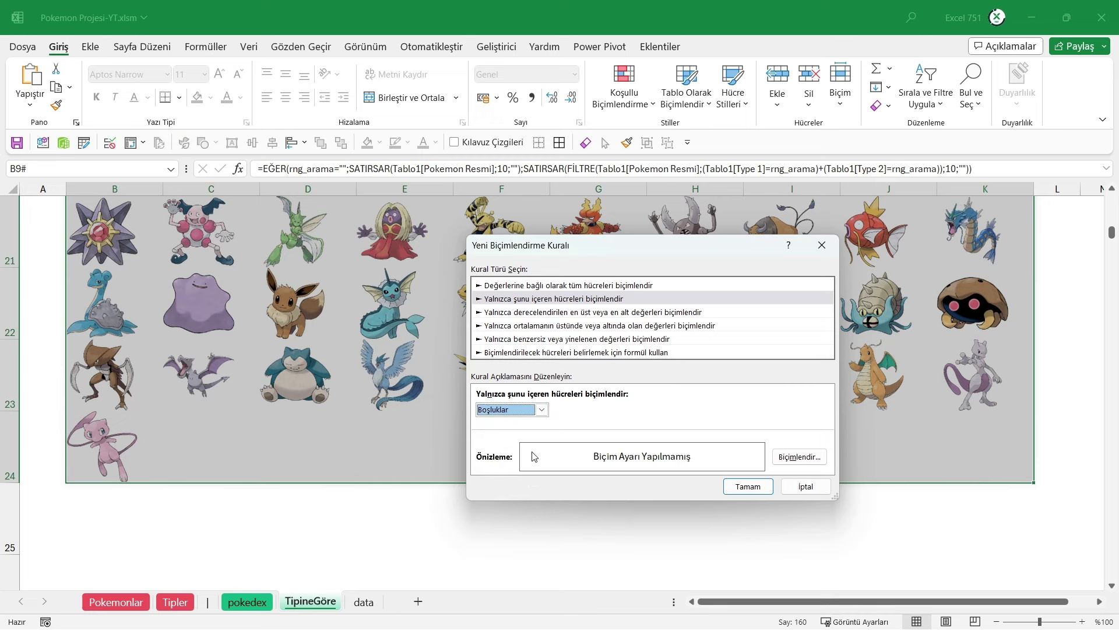
click(542, 411)
click(526, 465)
- Give matching cells a grey outline border and save the rule
click(799, 456)
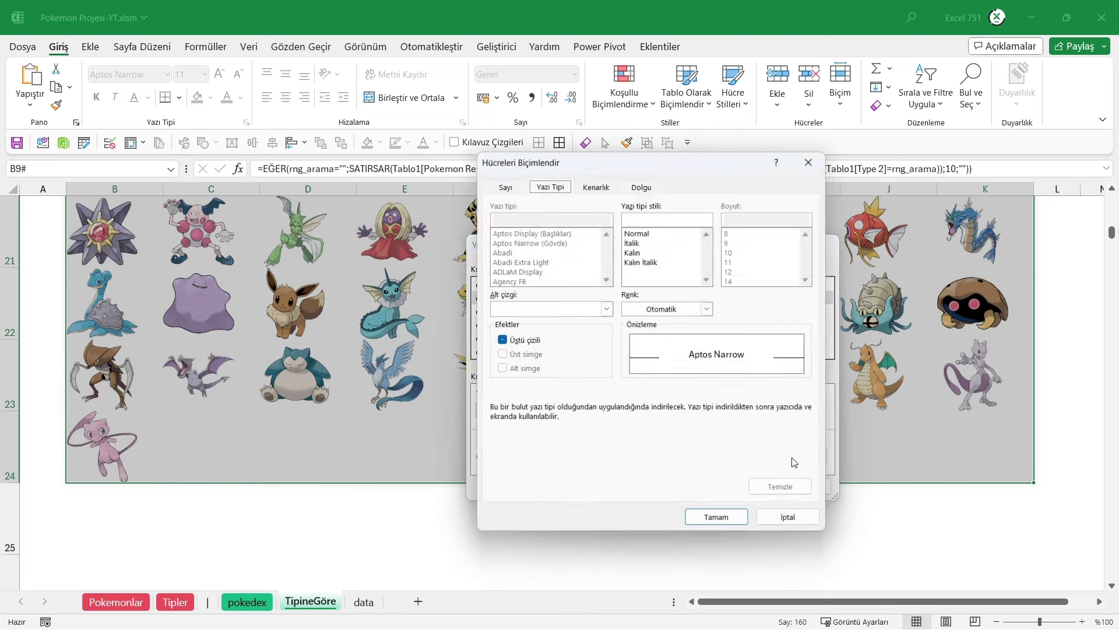
click(605, 184)
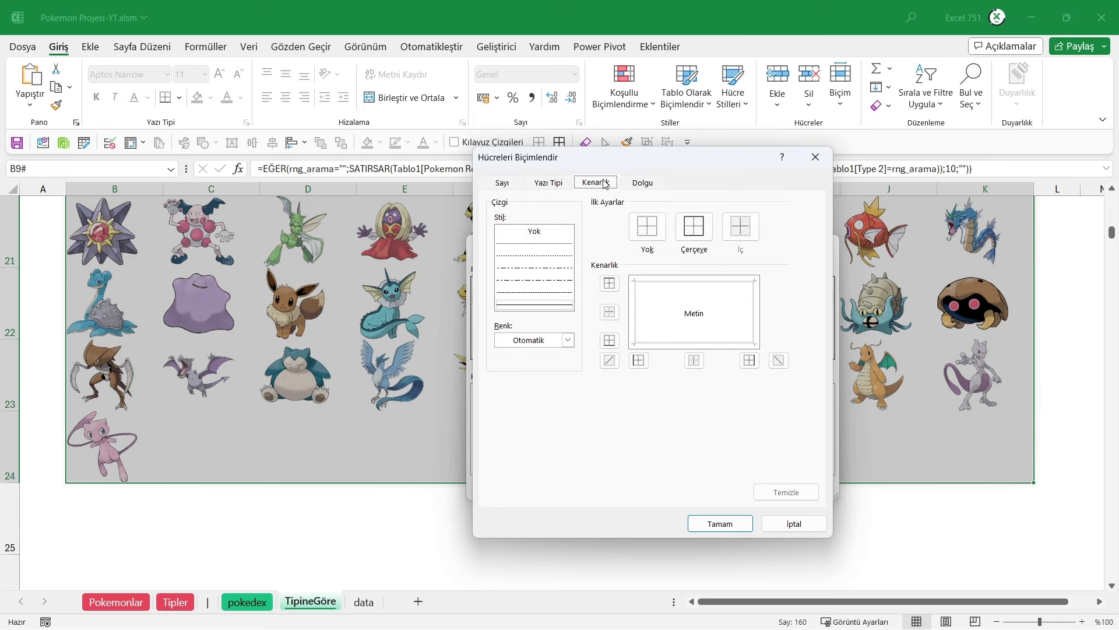
click(568, 340)
click(510, 432)
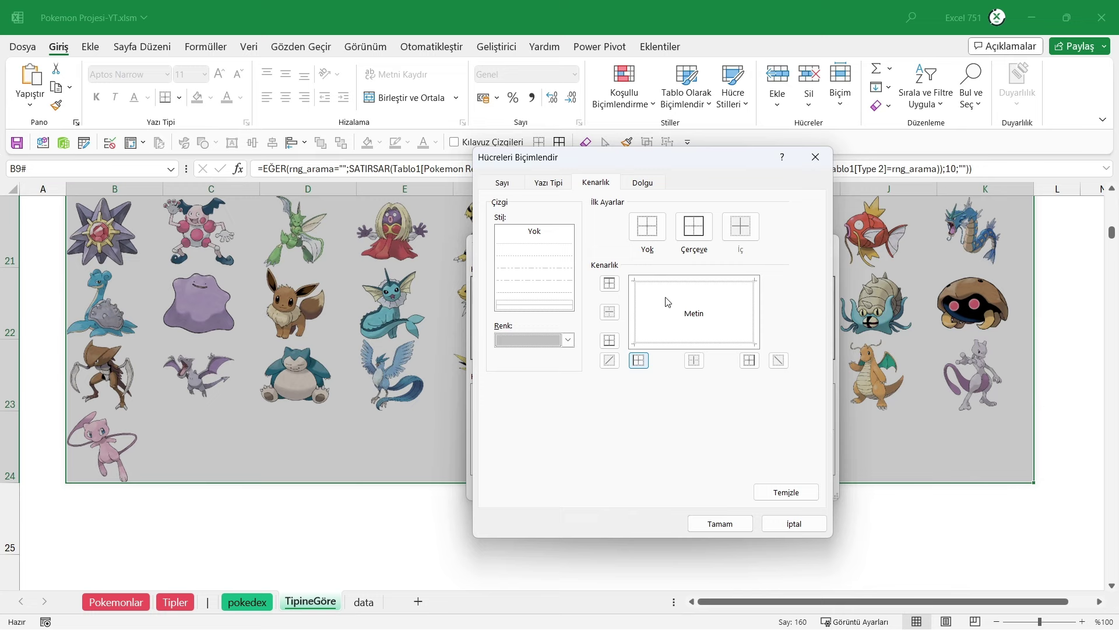
click(694, 229)
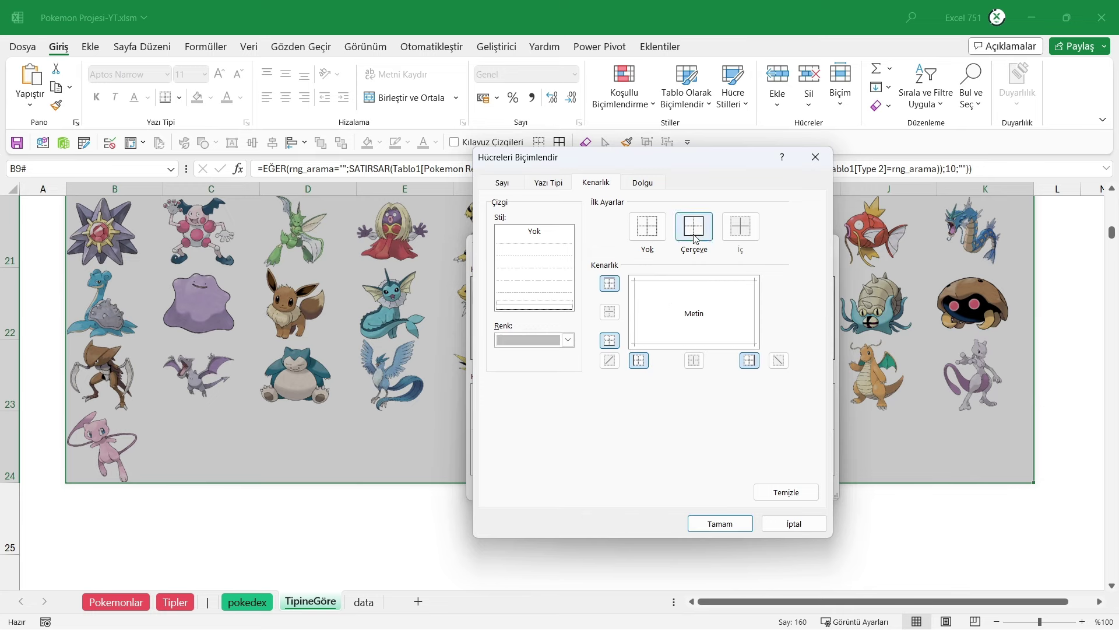
click(726, 524)
click(750, 490)
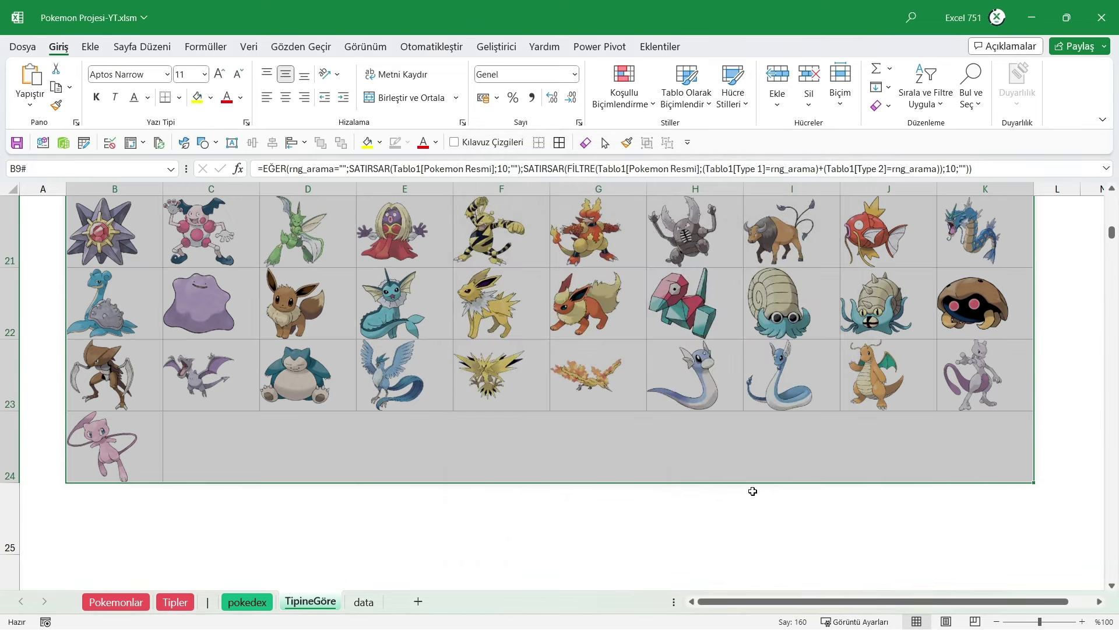
- Select rows 21 to 24 below the picture grid, then deselect them
click(383, 516)
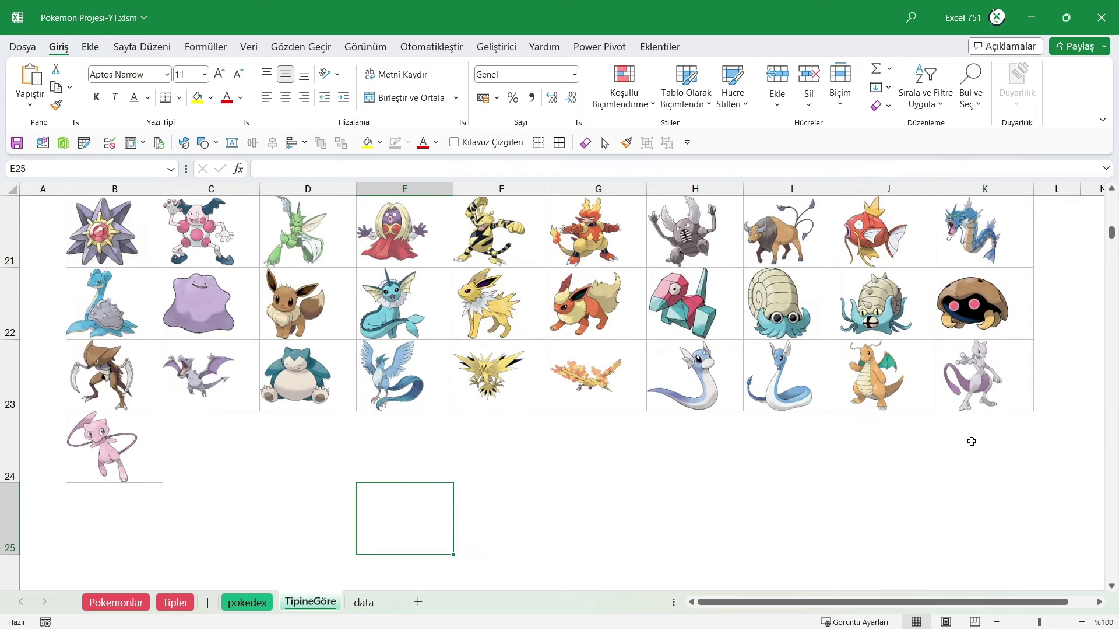
click(993, 453)
mouse_move(11, 460)
mouse_down()
mouse_move(16, 2)
mouse_move(57, 233)
mouse_up()
scroll(52, 267, down, 5)
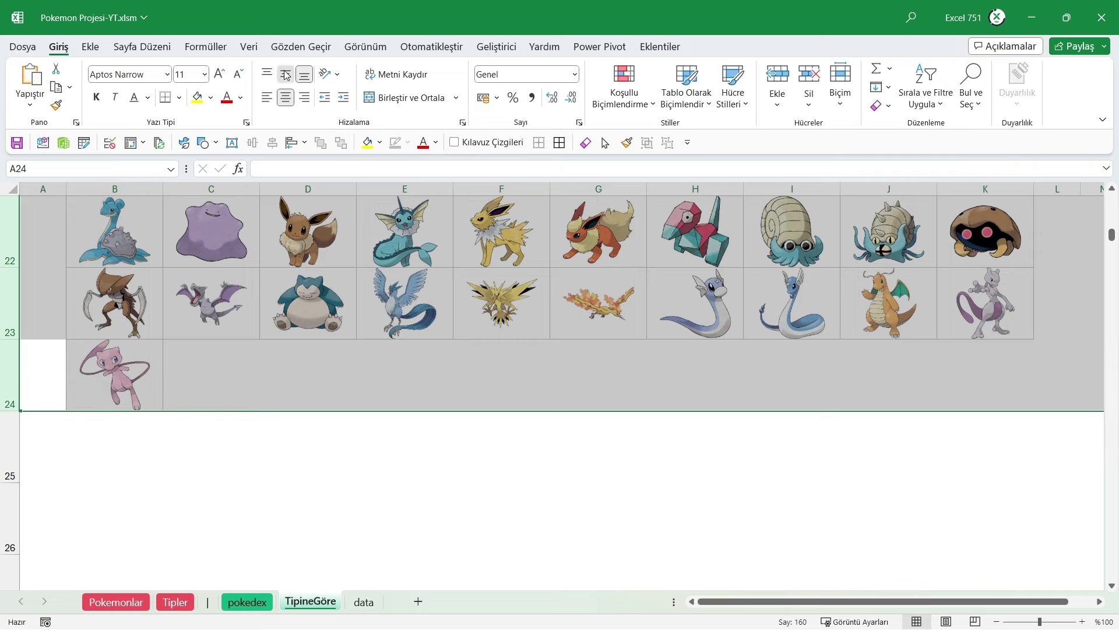
click(505, 449)
scroll(505, 449, up, 7)
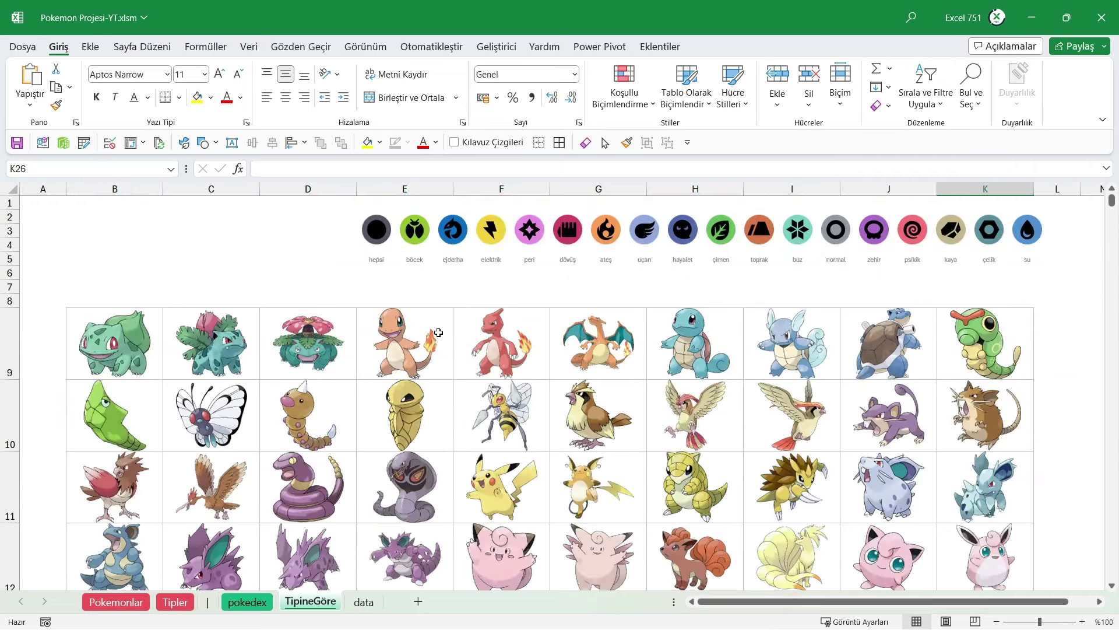
- Enter the bold, enlarged title 'Tipine Göre Pokemonlar' in cell B3
click(94, 227)
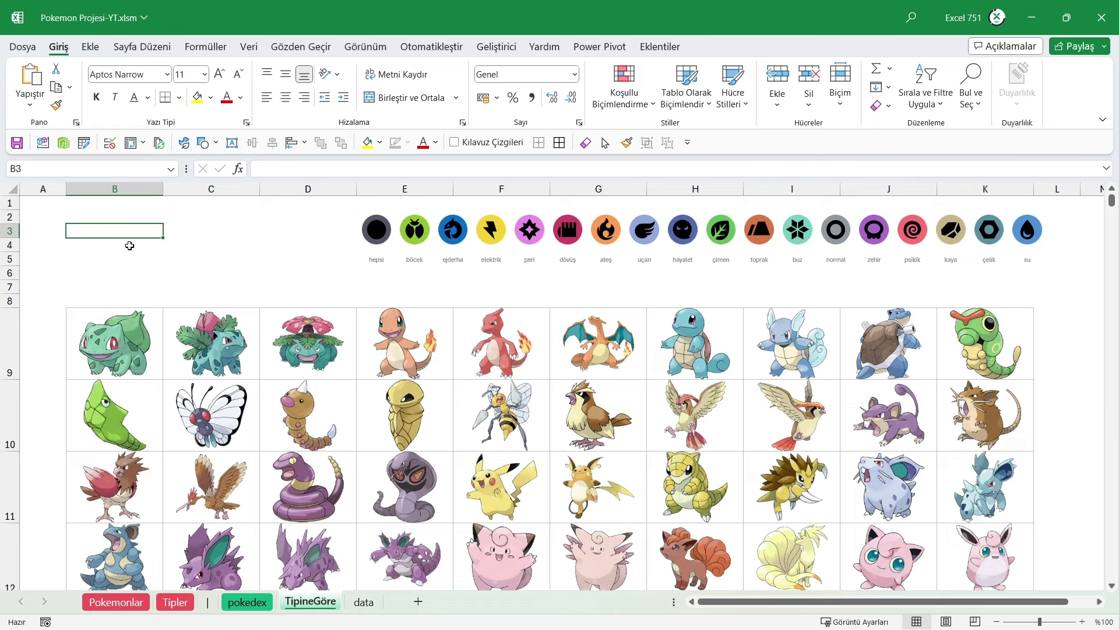
text(Tipin)
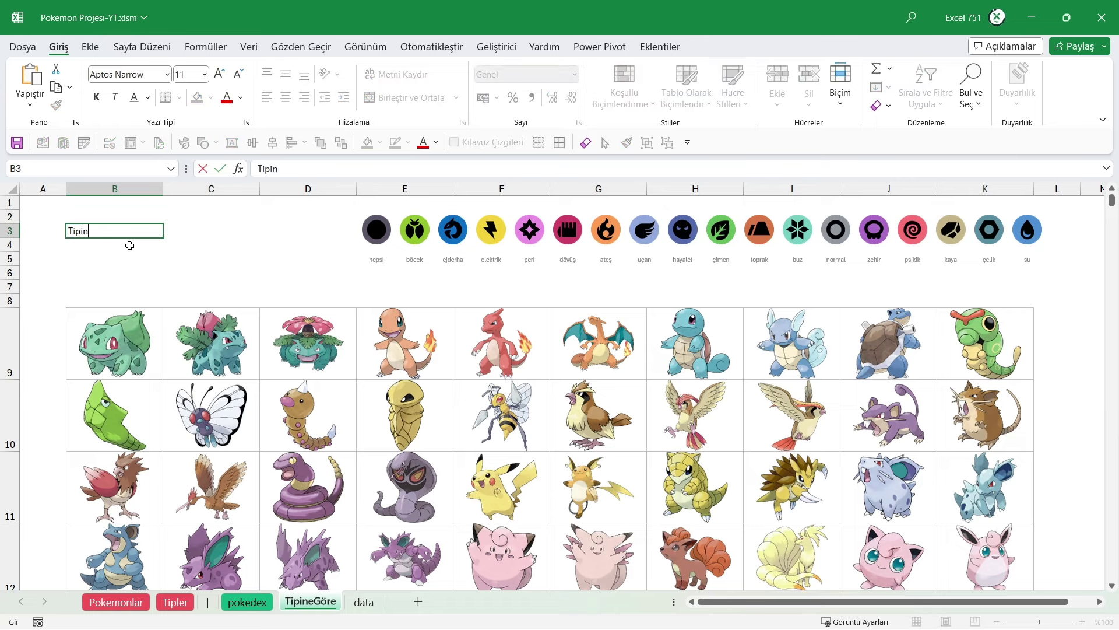
text(e Göre)
text( Pokemonlar)
key(ctrl+Return)
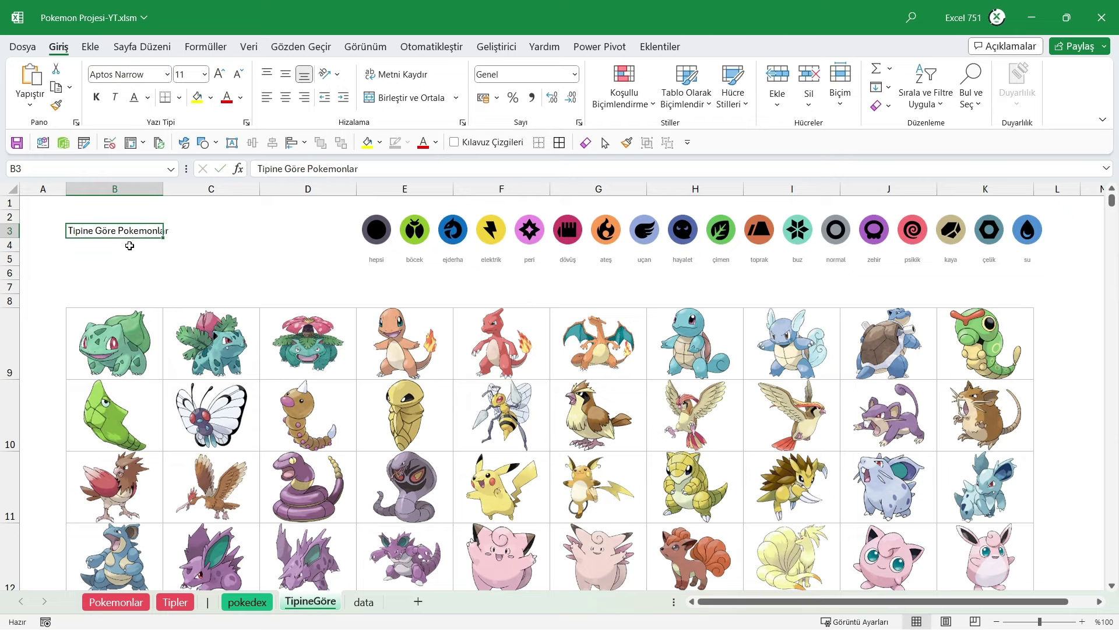
click(96, 96)
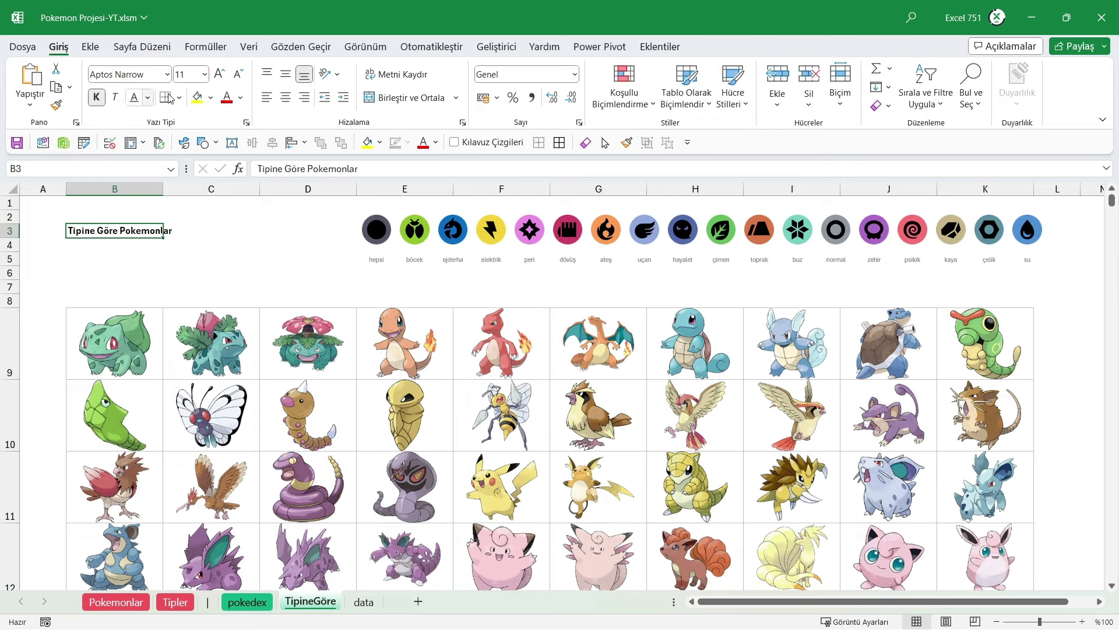
click(218, 74)
click(218, 74)
click(219, 73)
click(218, 73)
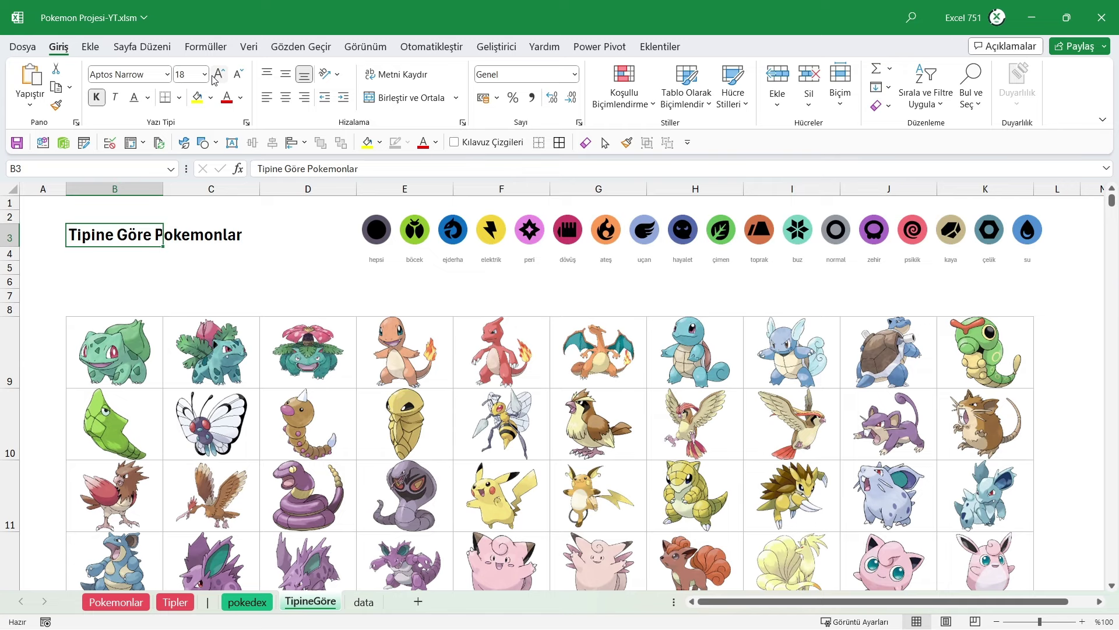
key(ctrl+z)
- Enter the instruction sentence 'Bu listede tipine göre seçim yaparak…' in B4 and justify it over B4:C5
click(126, 249)
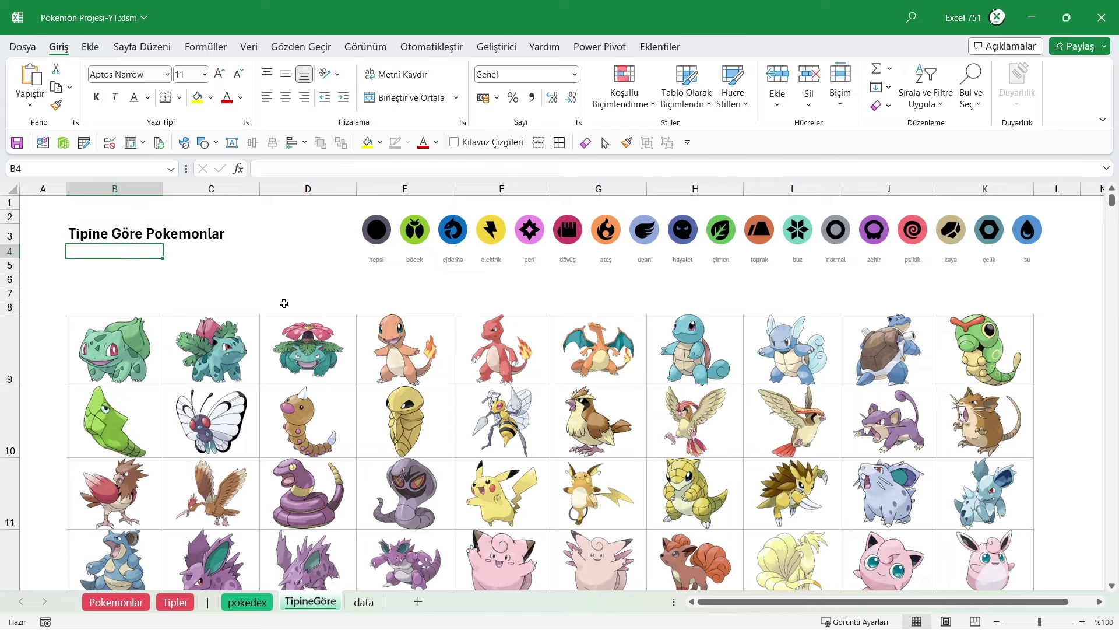
text(Bu l)
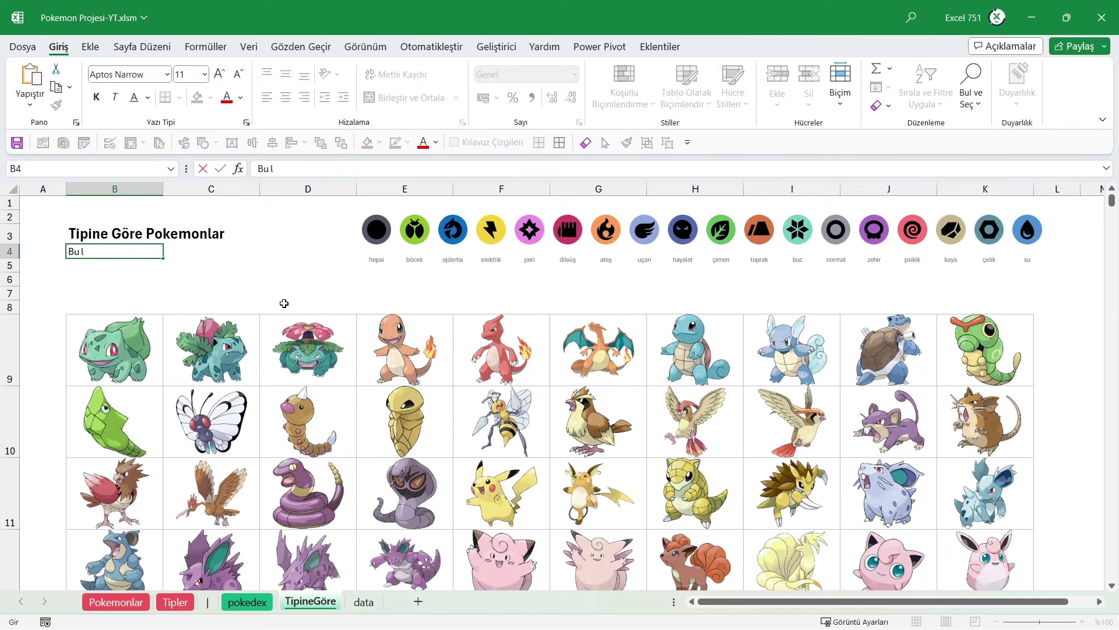
text(istede tipine göre )
text(sei)
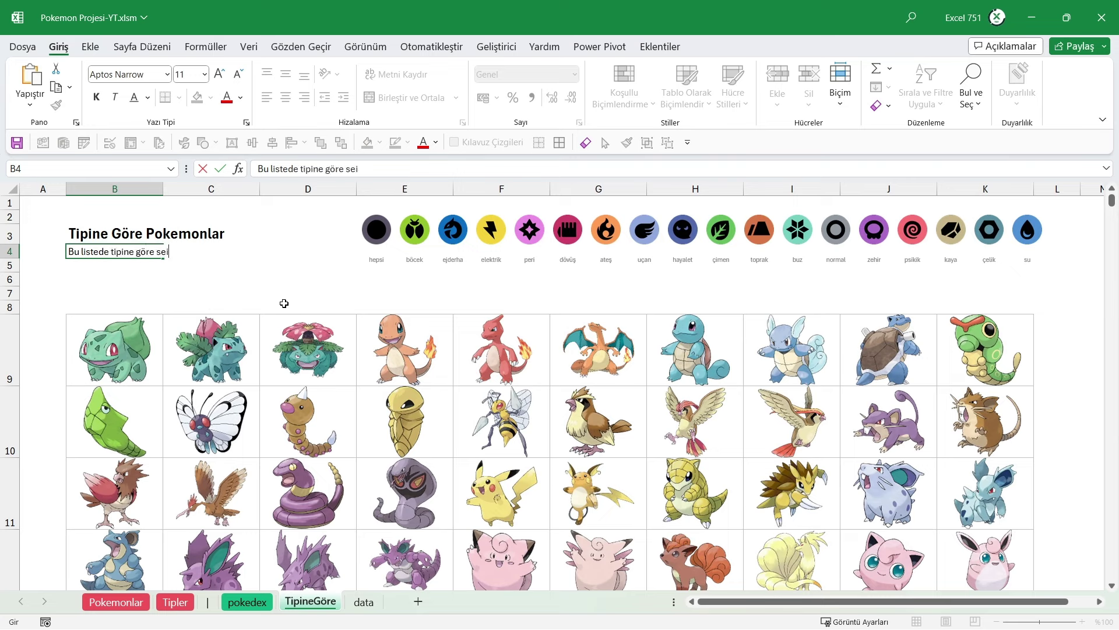
key(BackSpace)
text(çim yaparak)
text( ilgili pok)
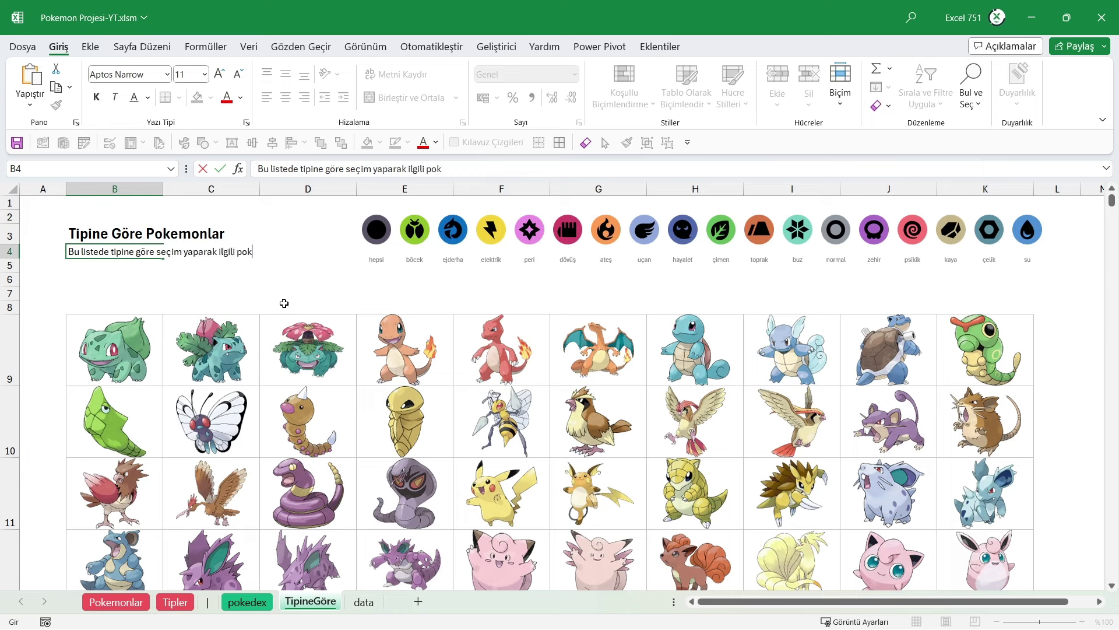
text(emonları görü)
text(ntüleyebilirsiniz.)
key(ctrl+Return)
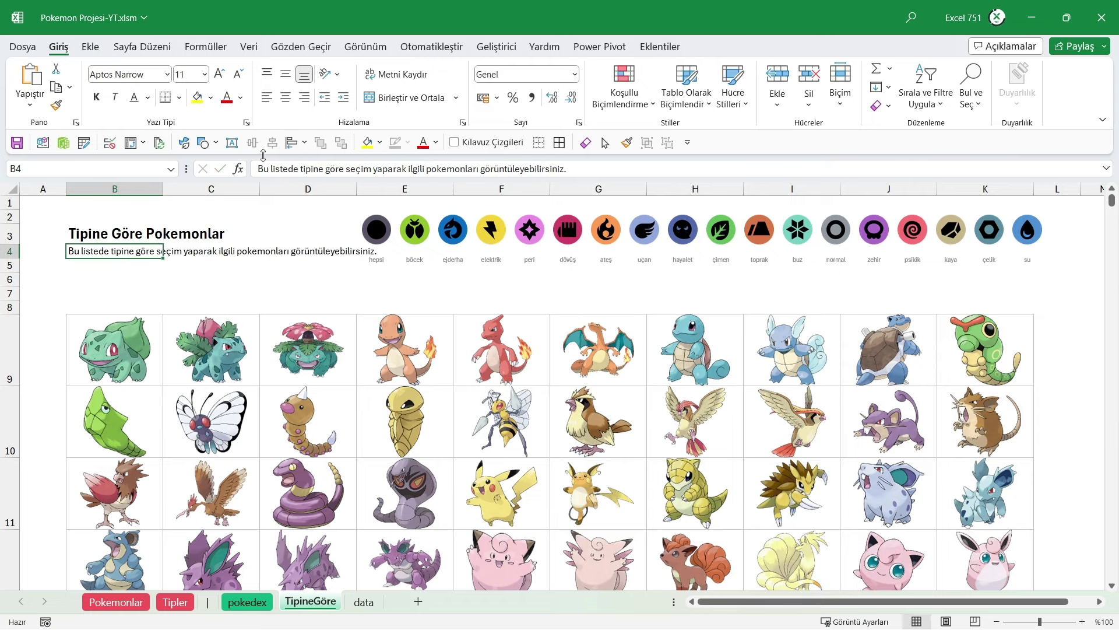
drag(134, 251, 187, 267)
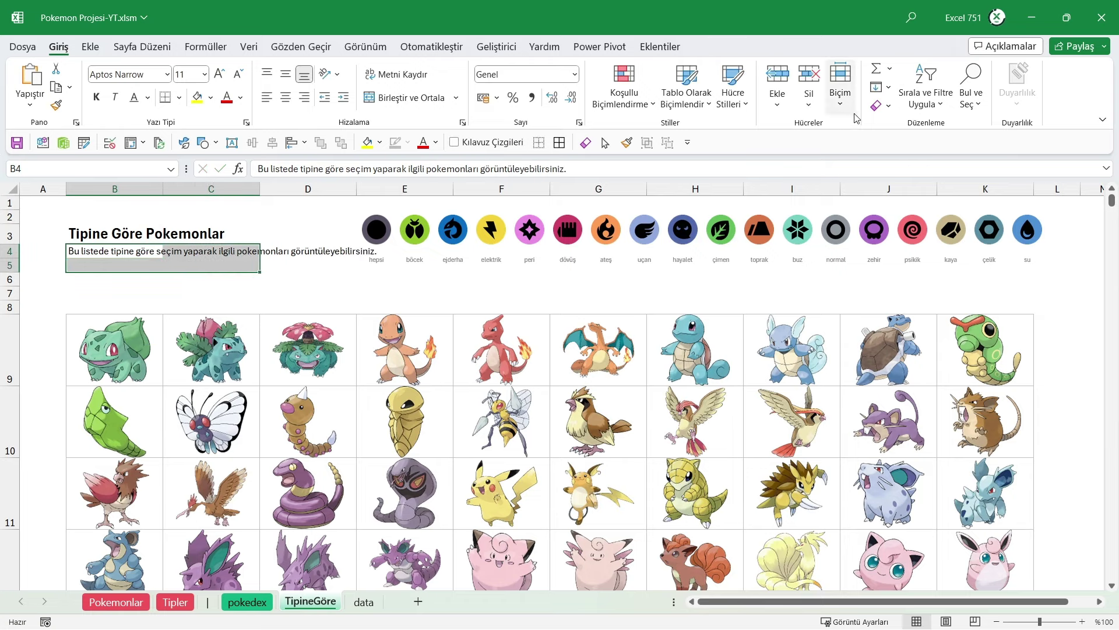
click(881, 87)
click(927, 232)
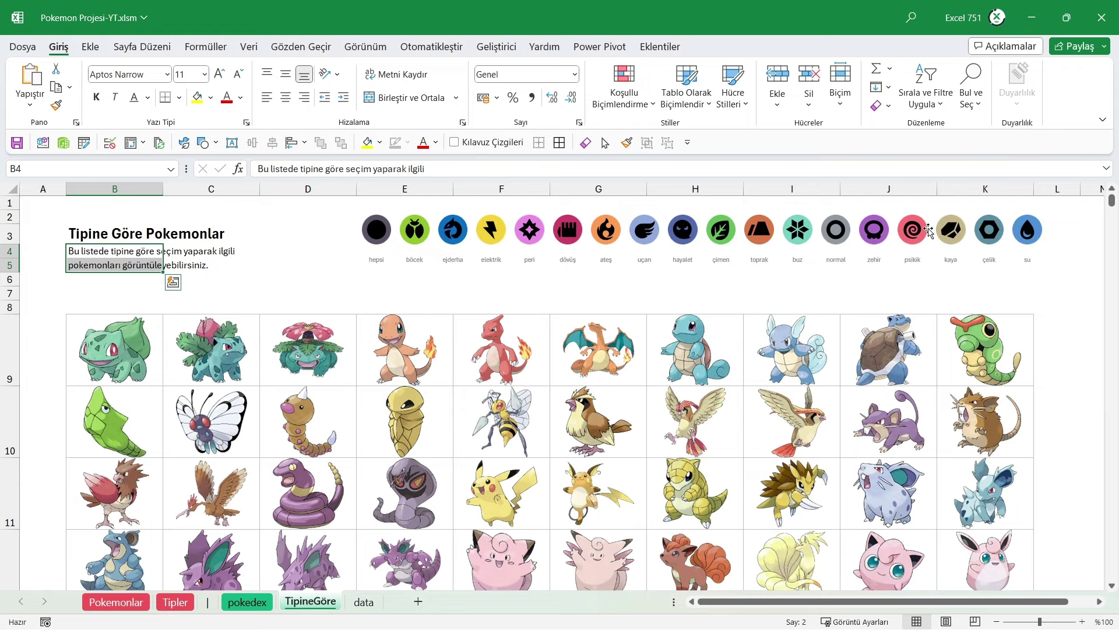
click(262, 284)
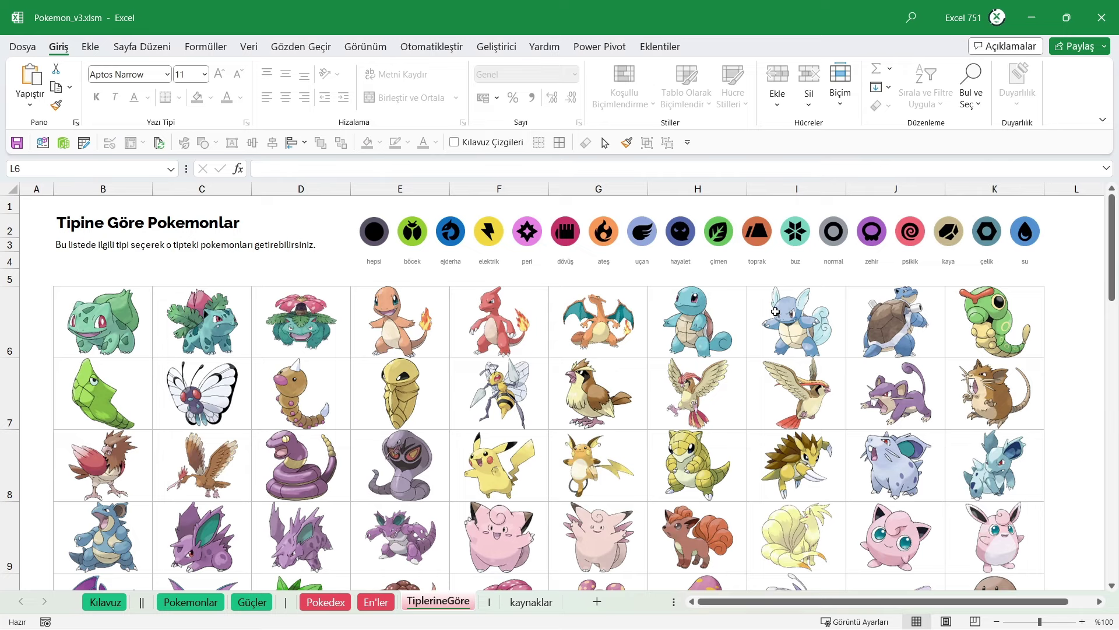
- Test each type icon—electric, bug, all, ground, grass, ghost, flying, fire, fighting, fairy, dragon—ending on böcek
click(493, 243)
click(415, 240)
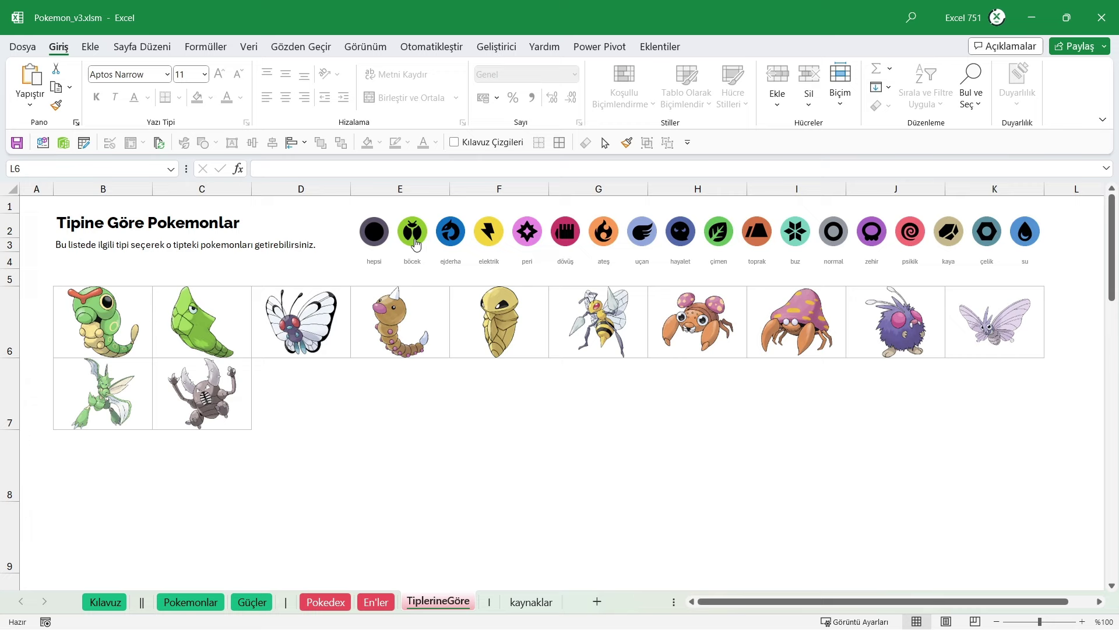
click(377, 239)
click(769, 240)
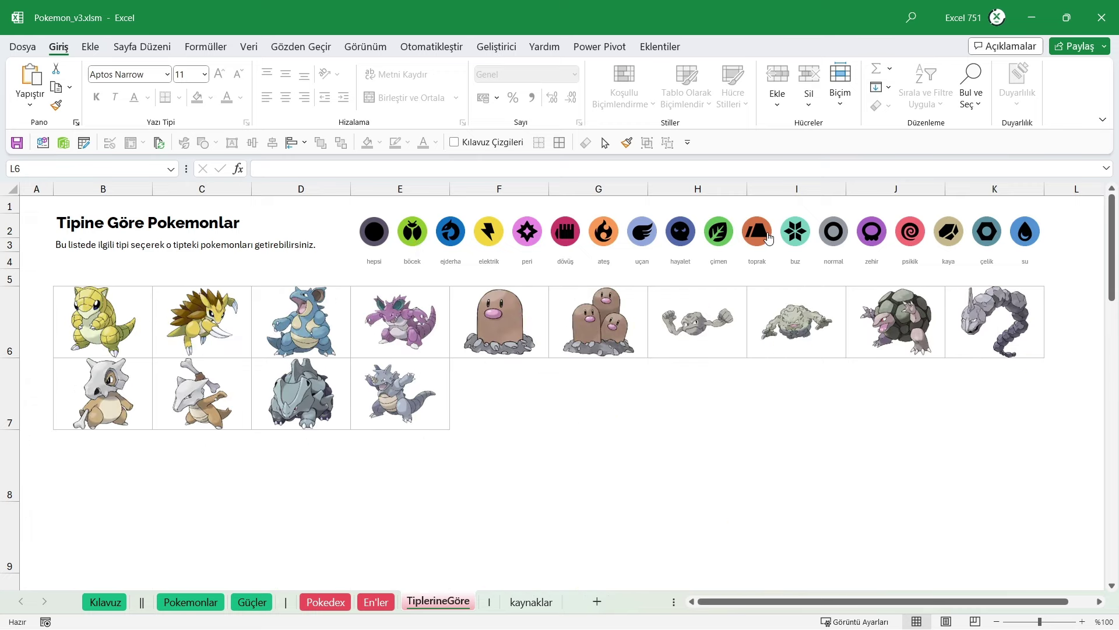
click(718, 239)
click(685, 242)
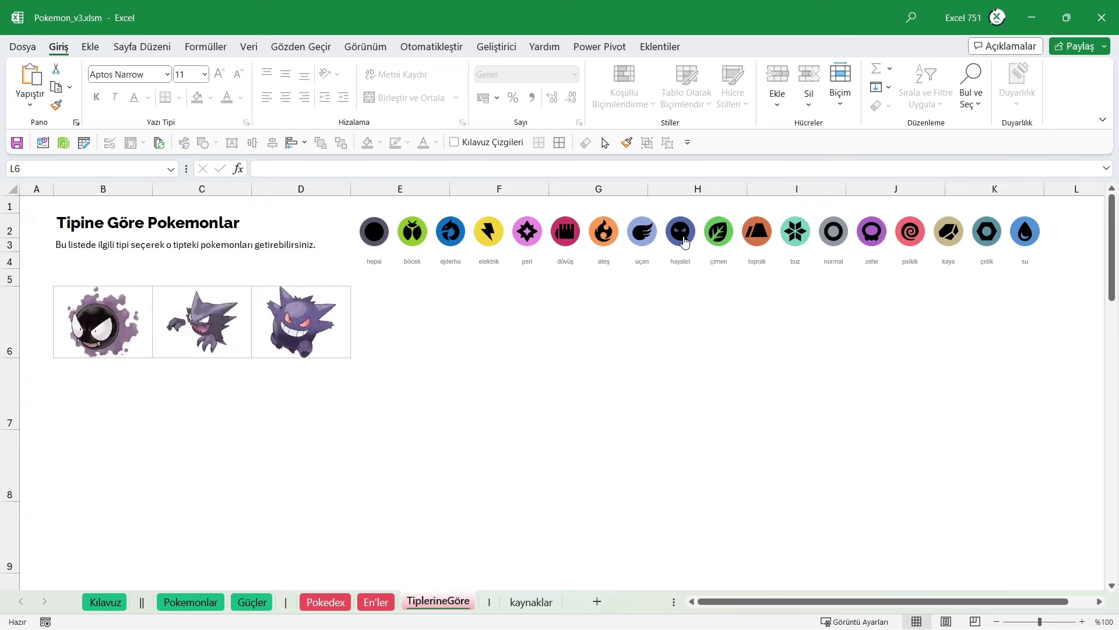
click(657, 245)
click(603, 239)
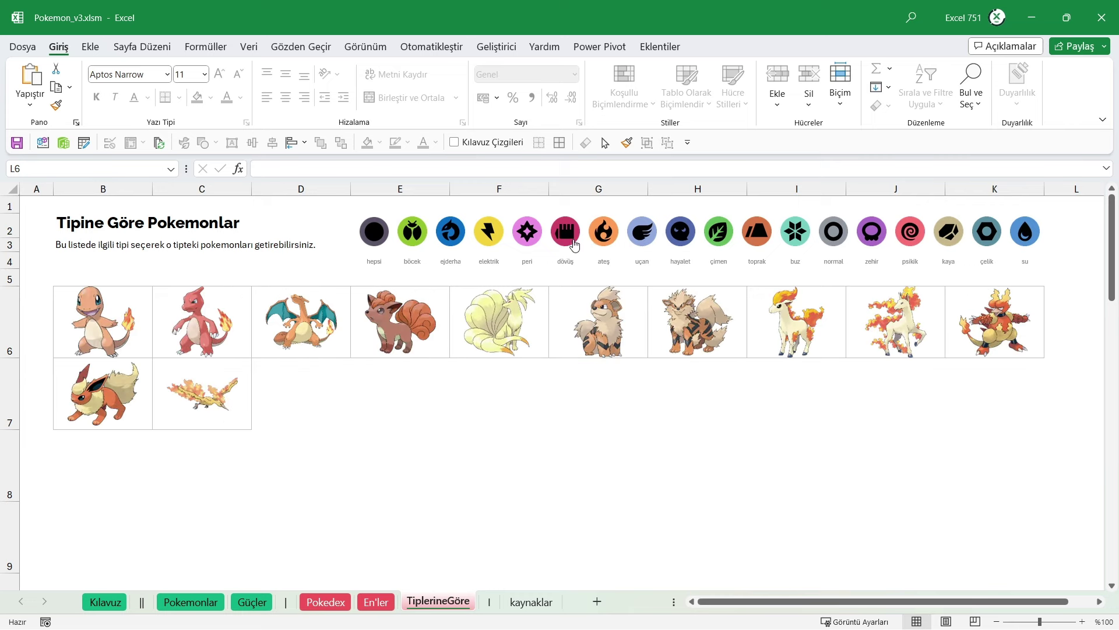
click(573, 246)
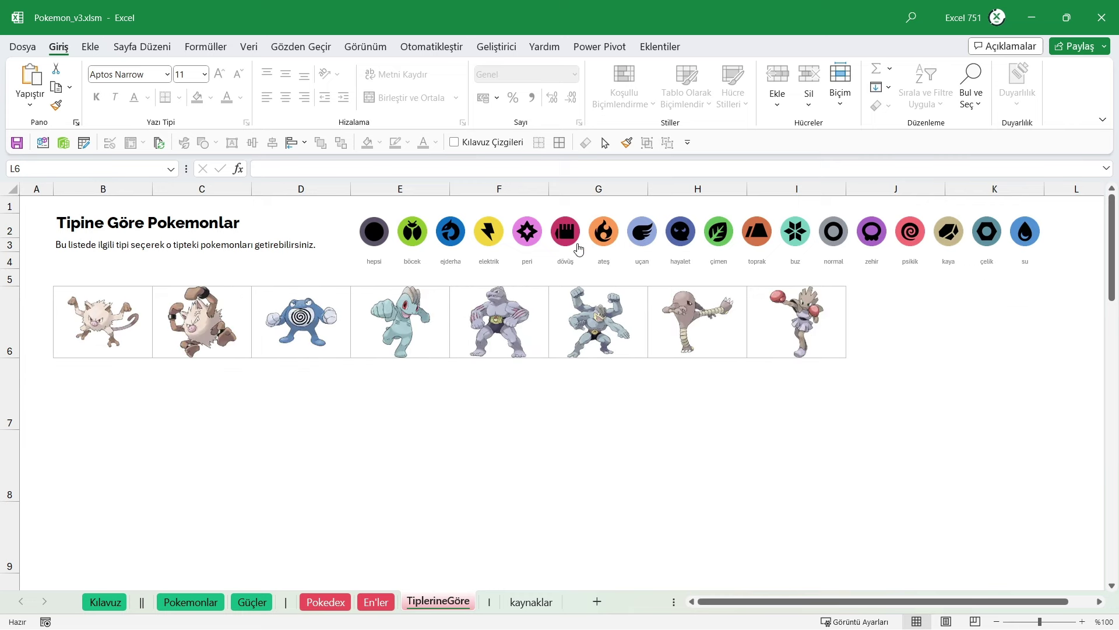
click(530, 242)
click(494, 243)
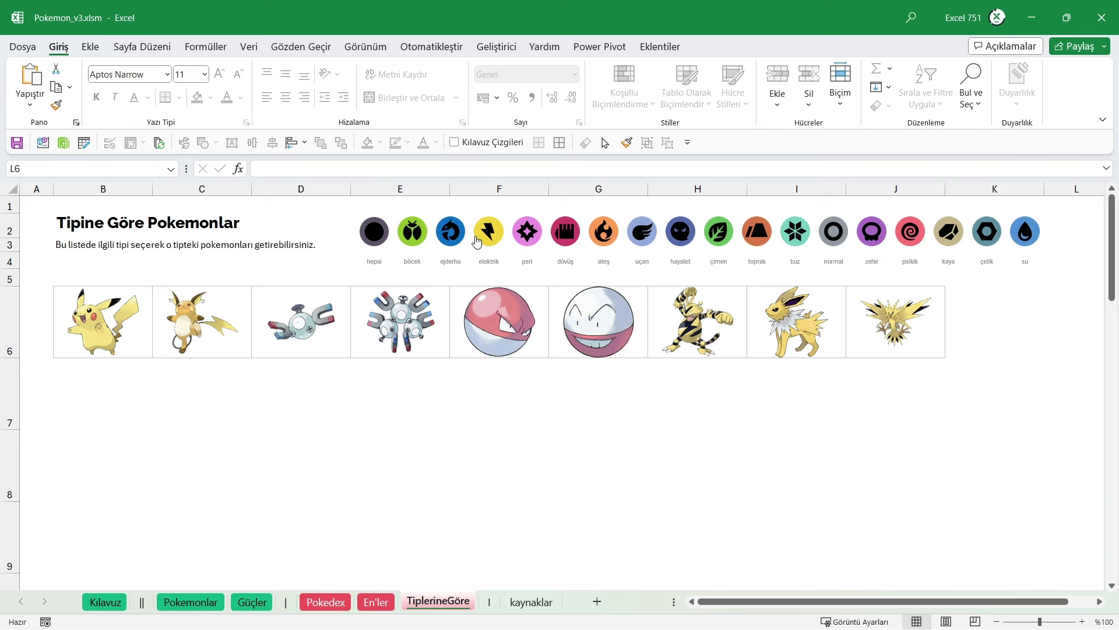
click(446, 236)
click(422, 240)
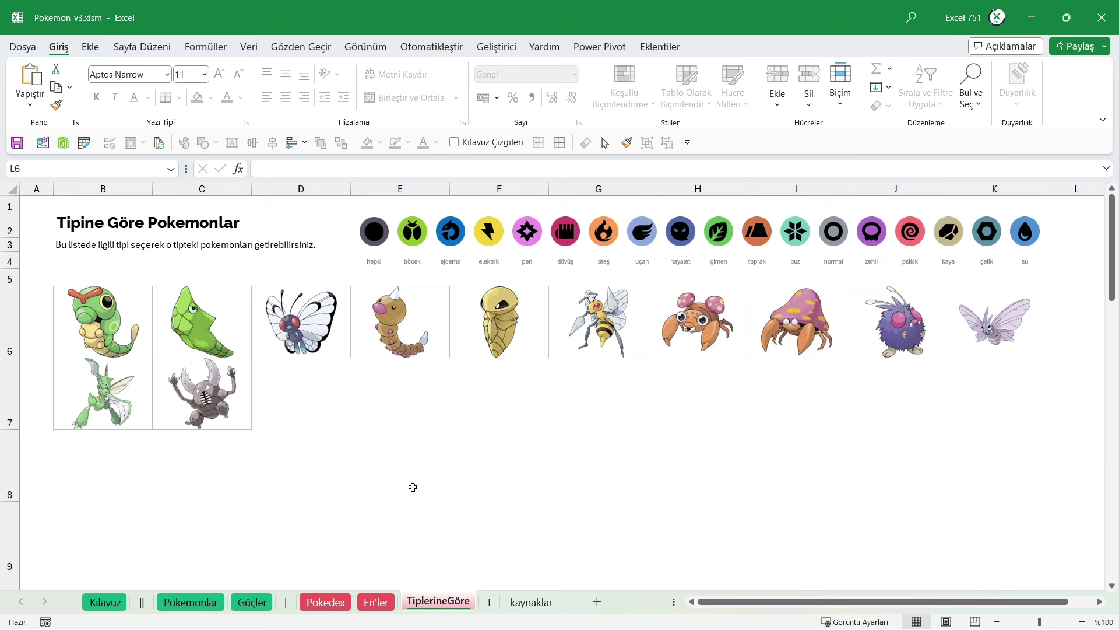
- Switch to the Pokedex sheet to view Bulbasaur's stats
click(326, 602)
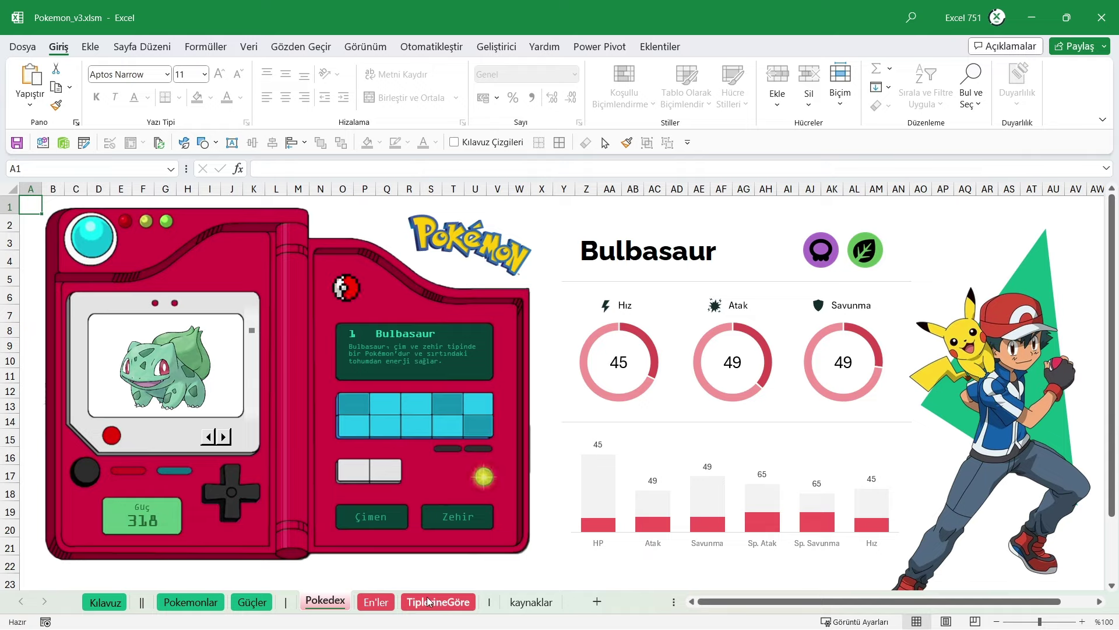
- Browse the Pokemonlar table's Resim column and Venusaur entry, then return to Pokedex
click(190, 601)
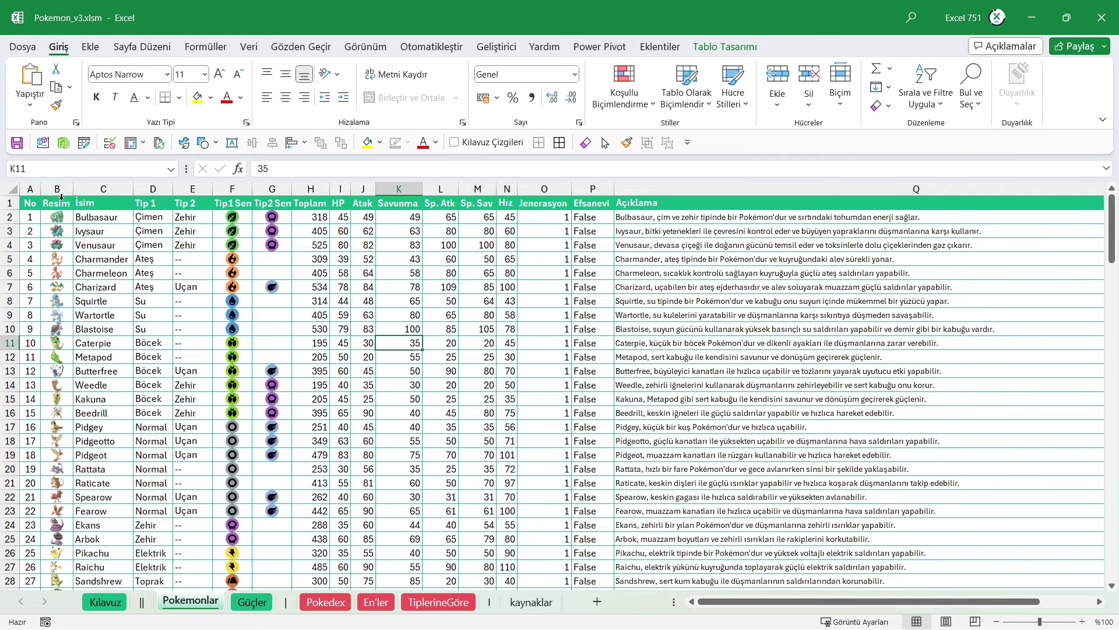
click(61, 197)
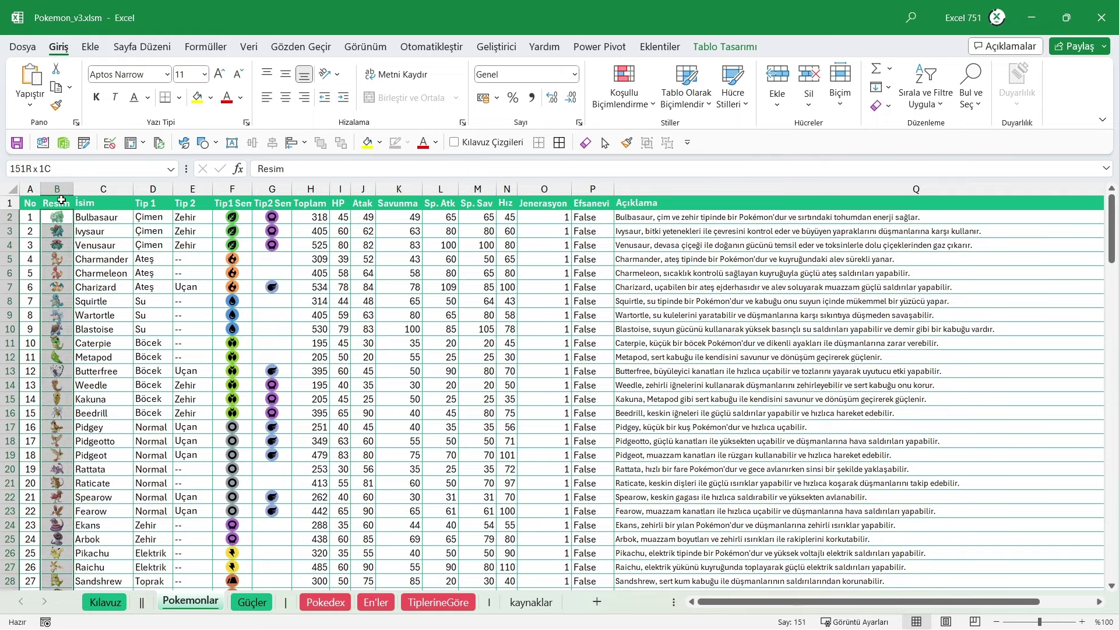
click(91, 241)
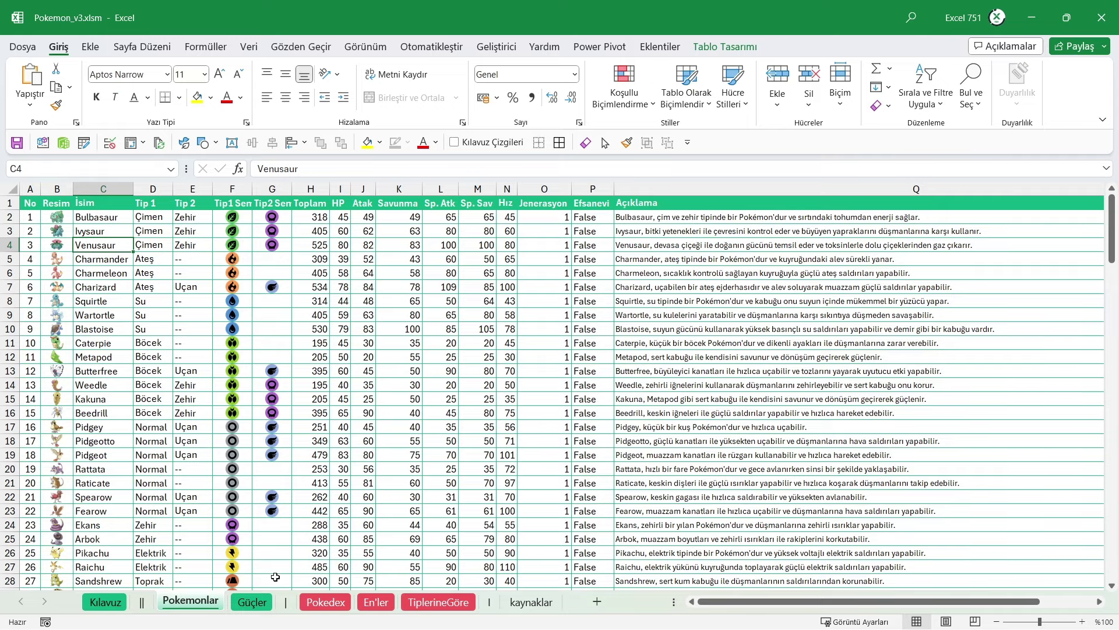
click(325, 601)
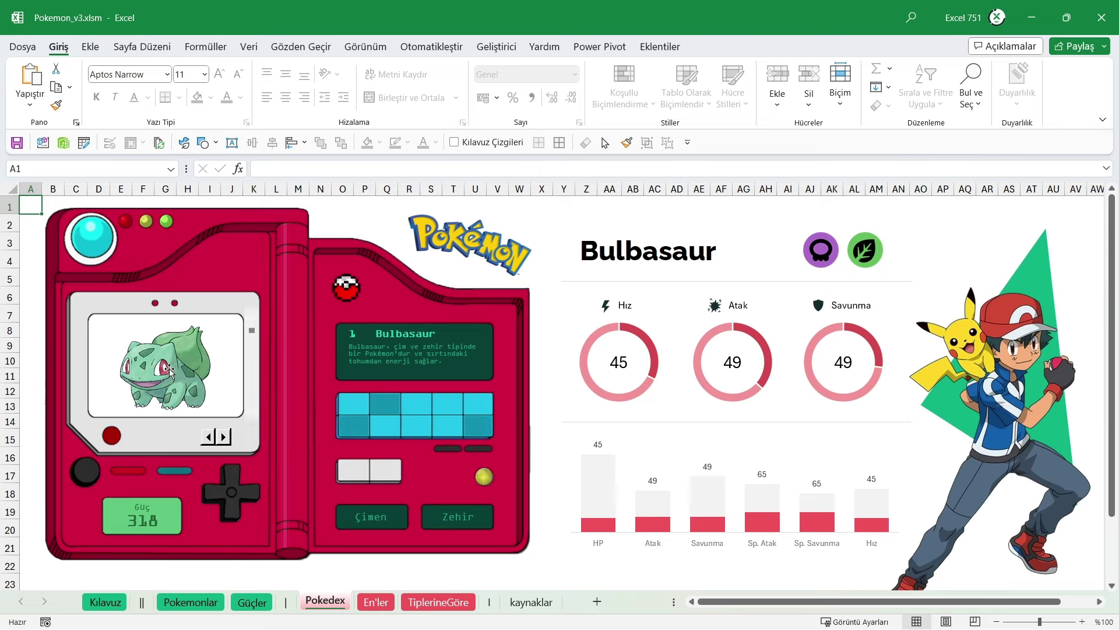
- On TiplerineGöre, filter to çimen, check Pokemonlar, and finish with all Pokémon shown
click(439, 606)
click(376, 234)
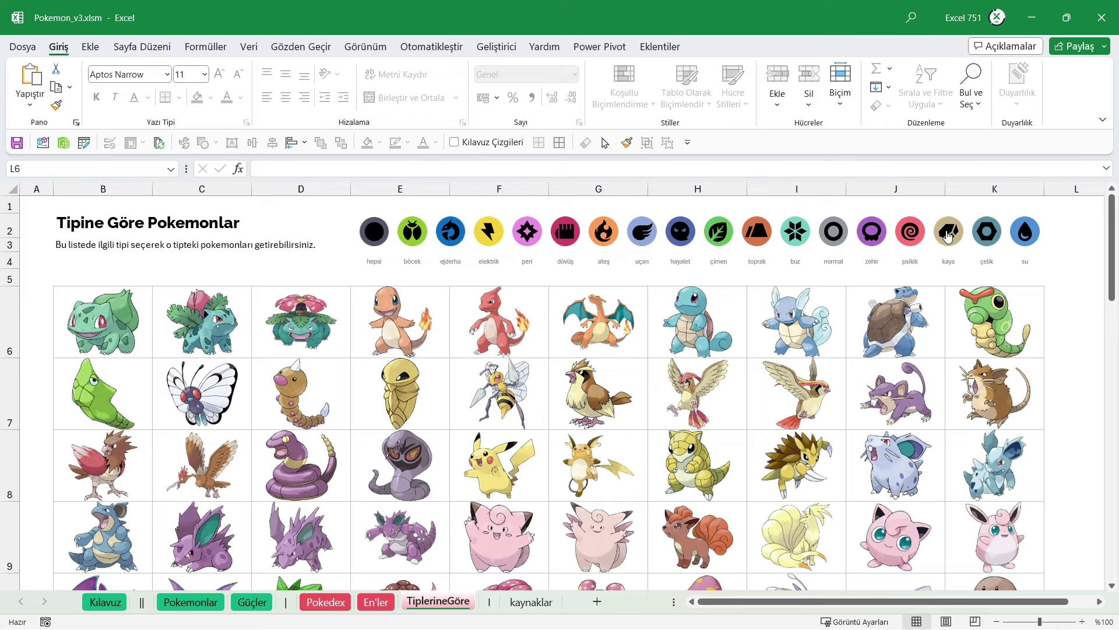
click(725, 234)
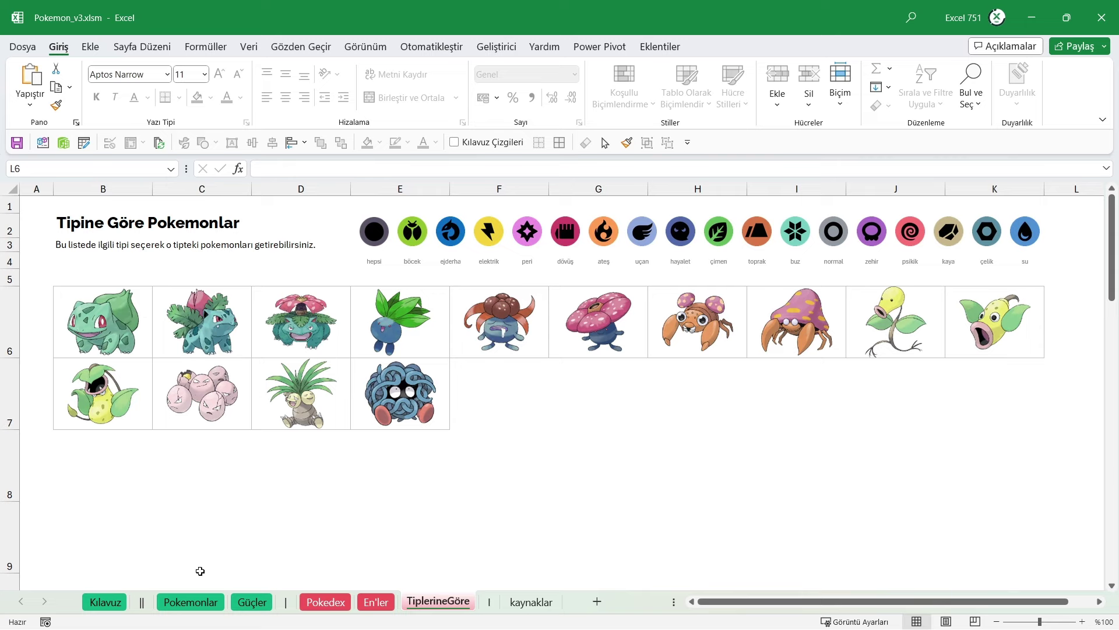
click(206, 596)
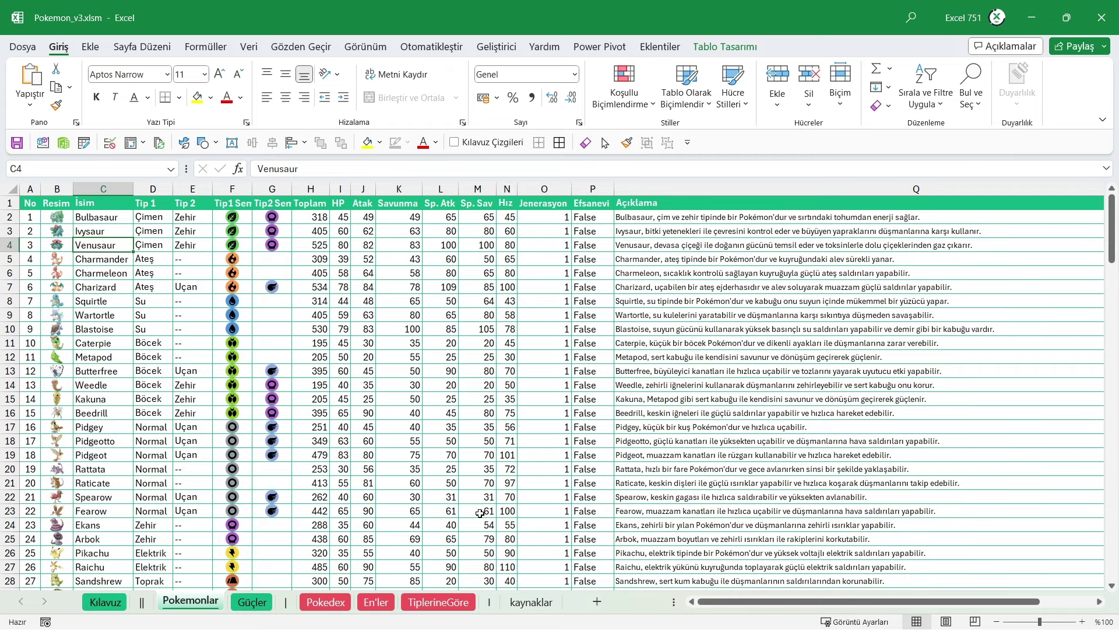
click(446, 601)
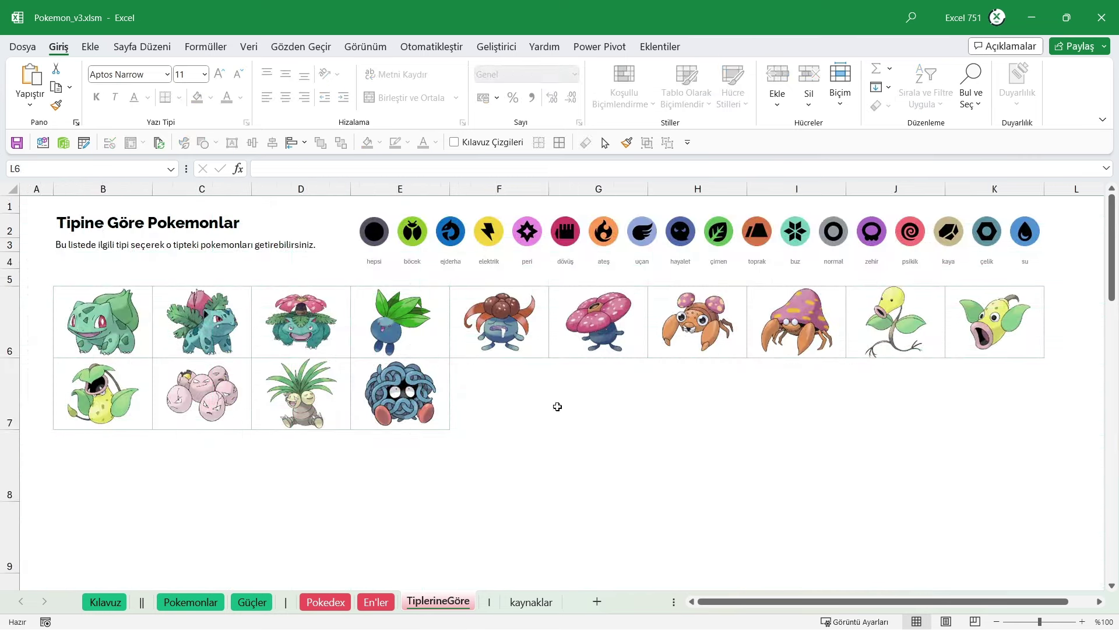
click(376, 245)
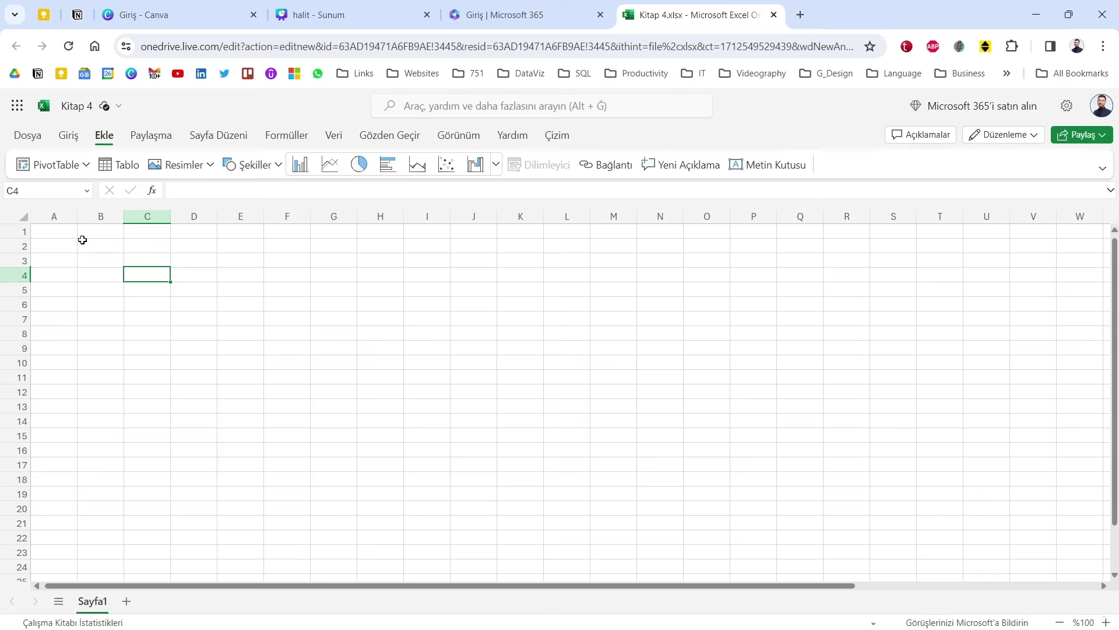
- Insert a picture from this computer into cell A2 and select B2:B15
click(73, 242)
click(205, 168)
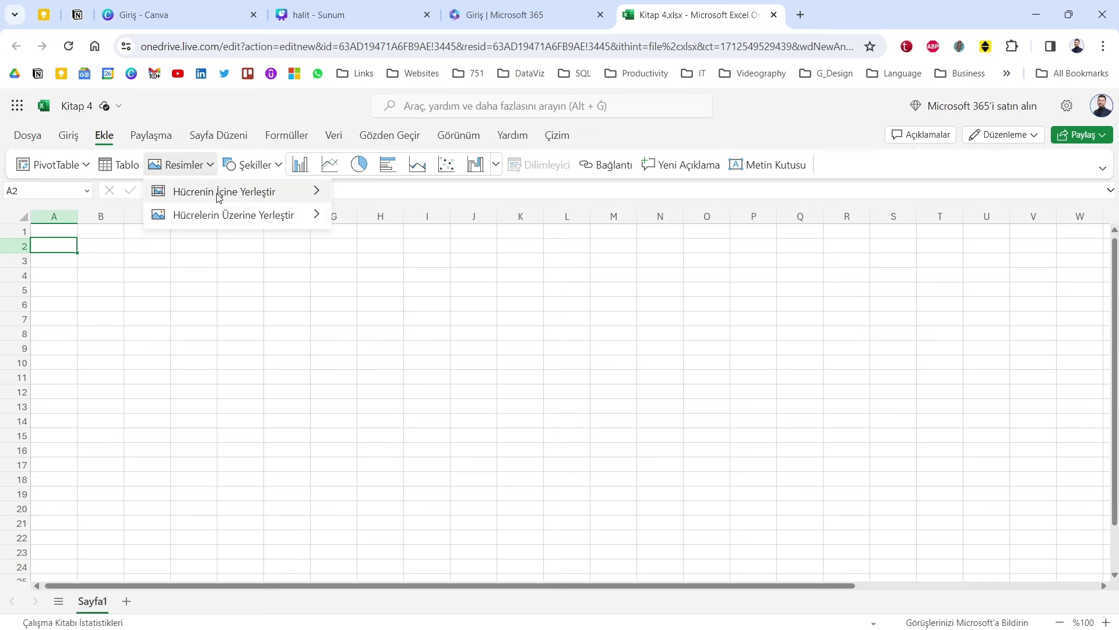
mouse_move(224, 191)
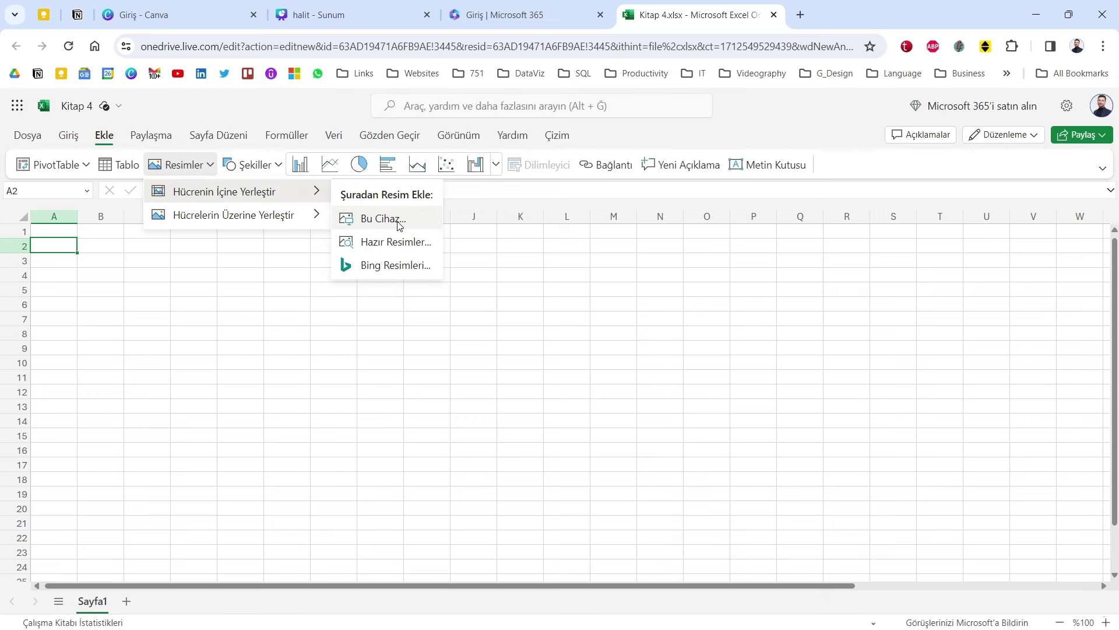
click(396, 227)
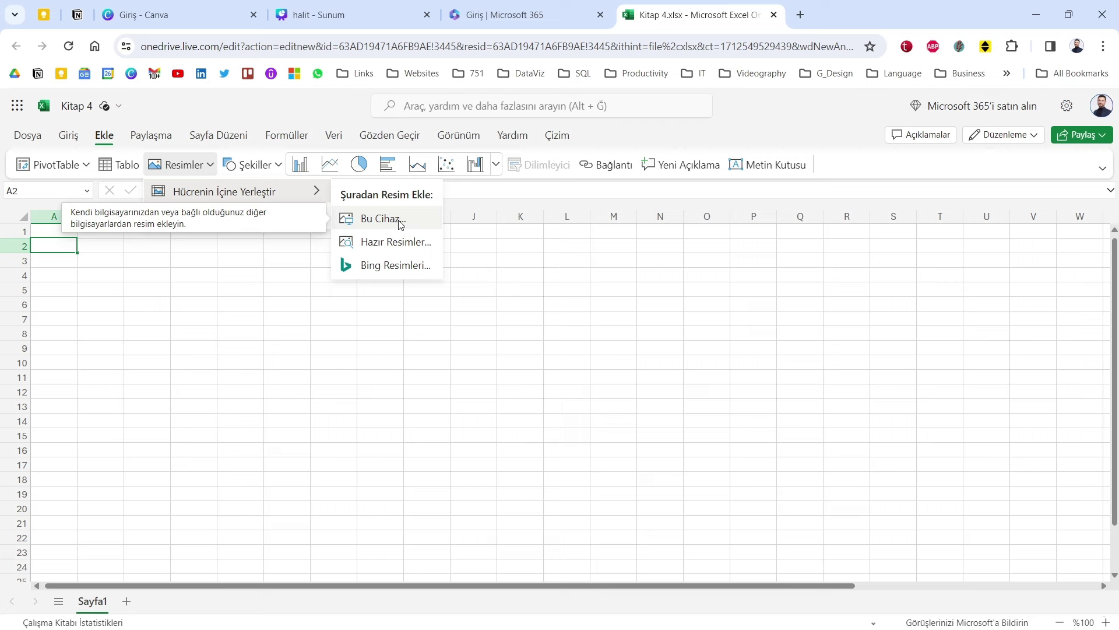
click(93, 295)
drag(107, 248, 111, 437)
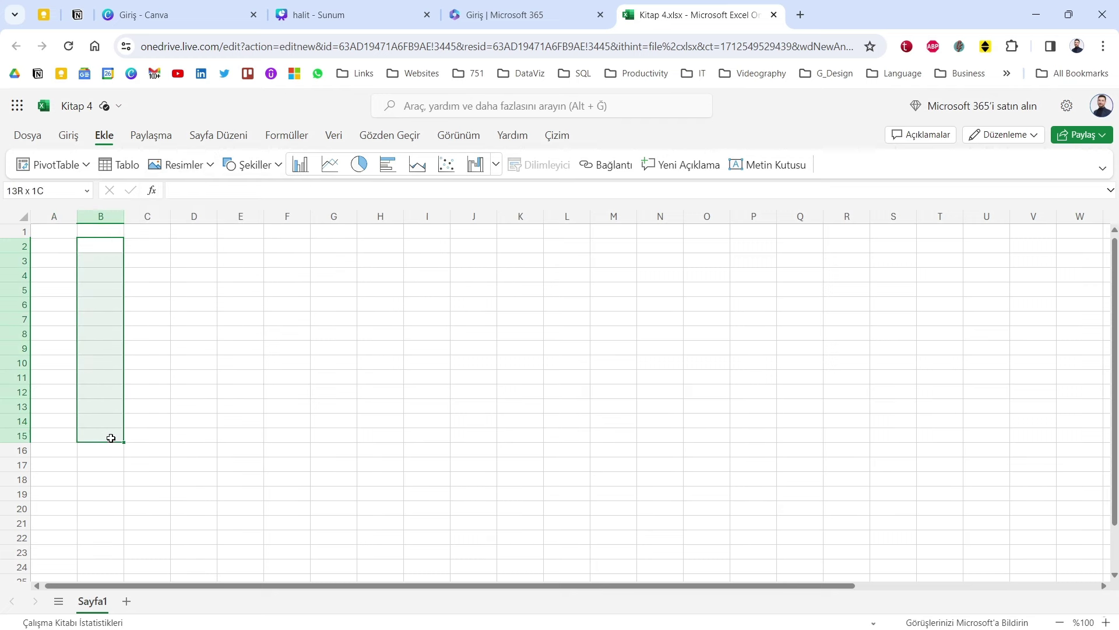
click(181, 364)
- Start a =FİLTRE( formula in cell D5
click(175, 293)
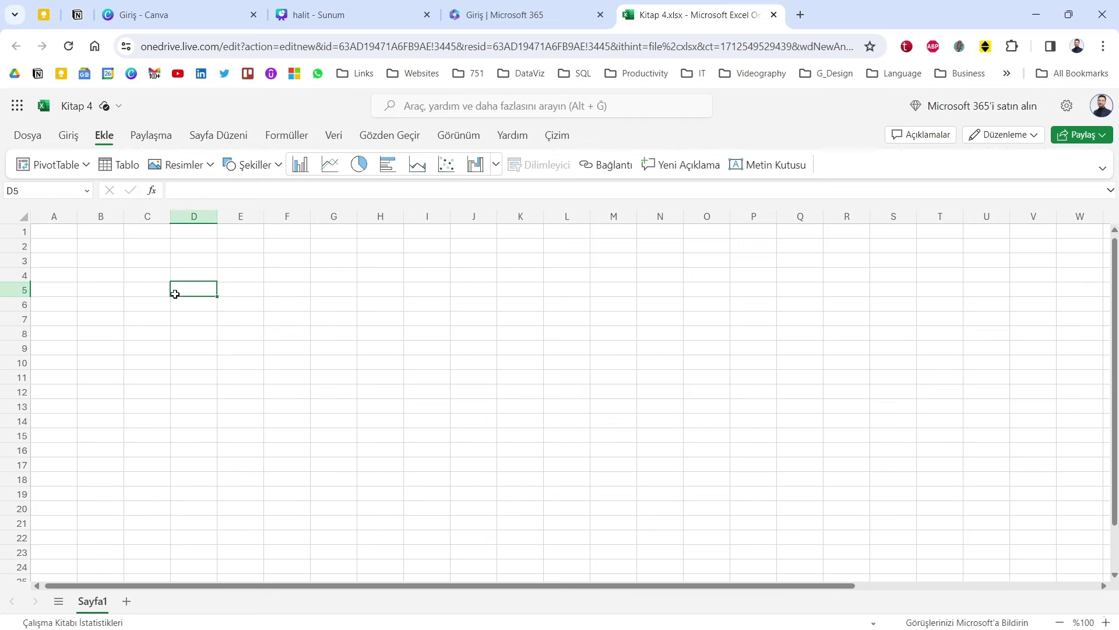
text(=FİLTE)
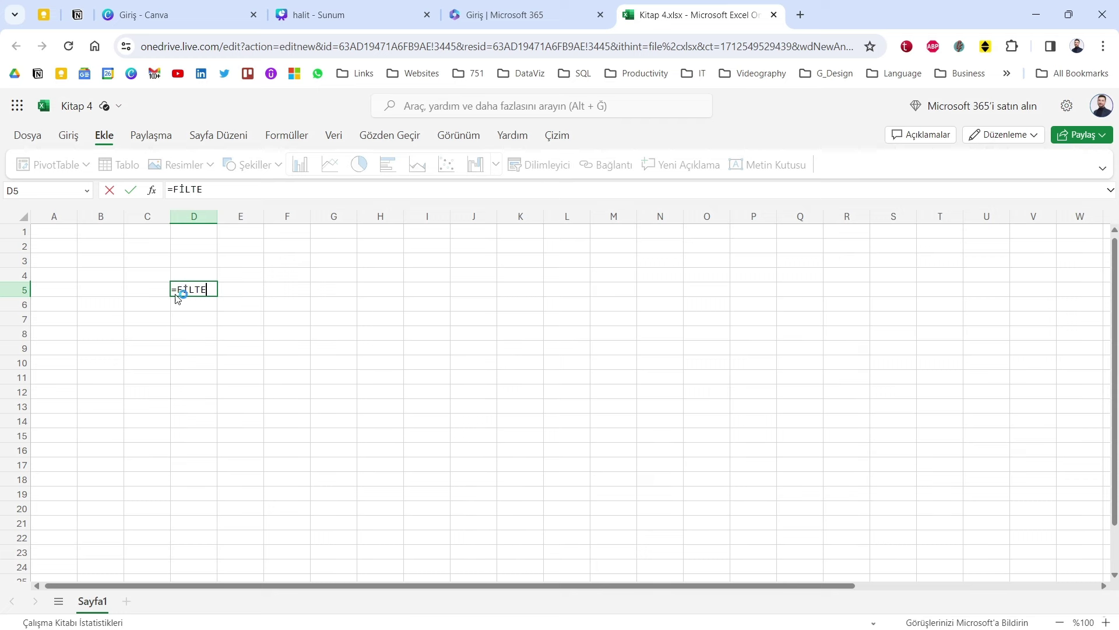
key(BackSpace)
key(BackSpace)
key(BackSpace)
key(BackSpace)
key(BackSpace)
text(=Fİ)
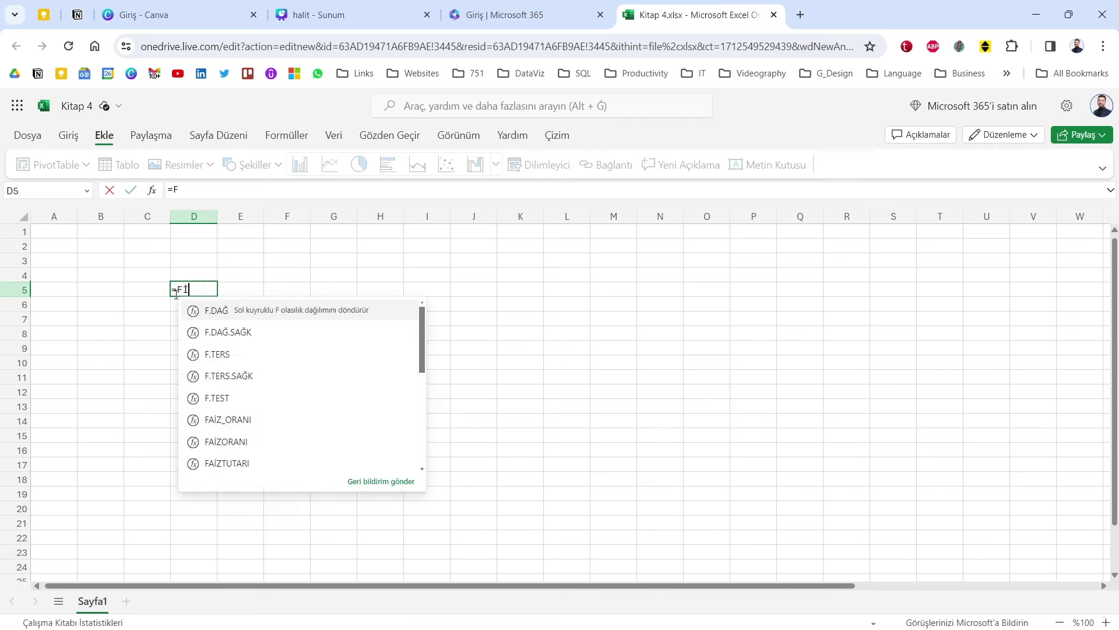
text(LTRE()
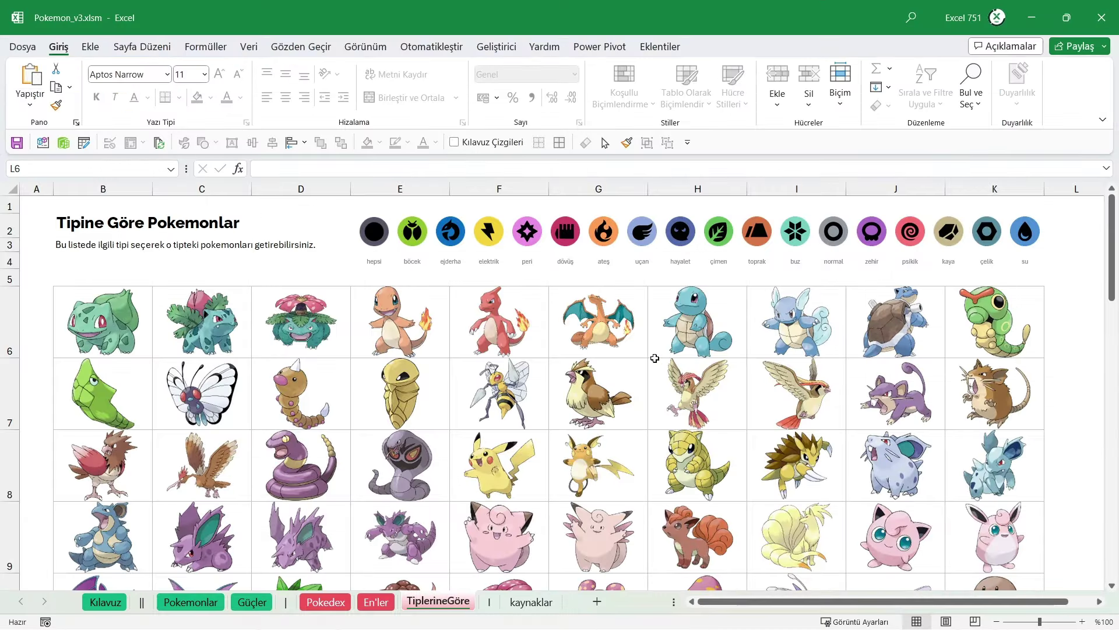
- Filter the gallery through fairy, fighting, fire, flying, ghost, grass and ground, then show all Pokémon again
click(527, 234)
click(568, 236)
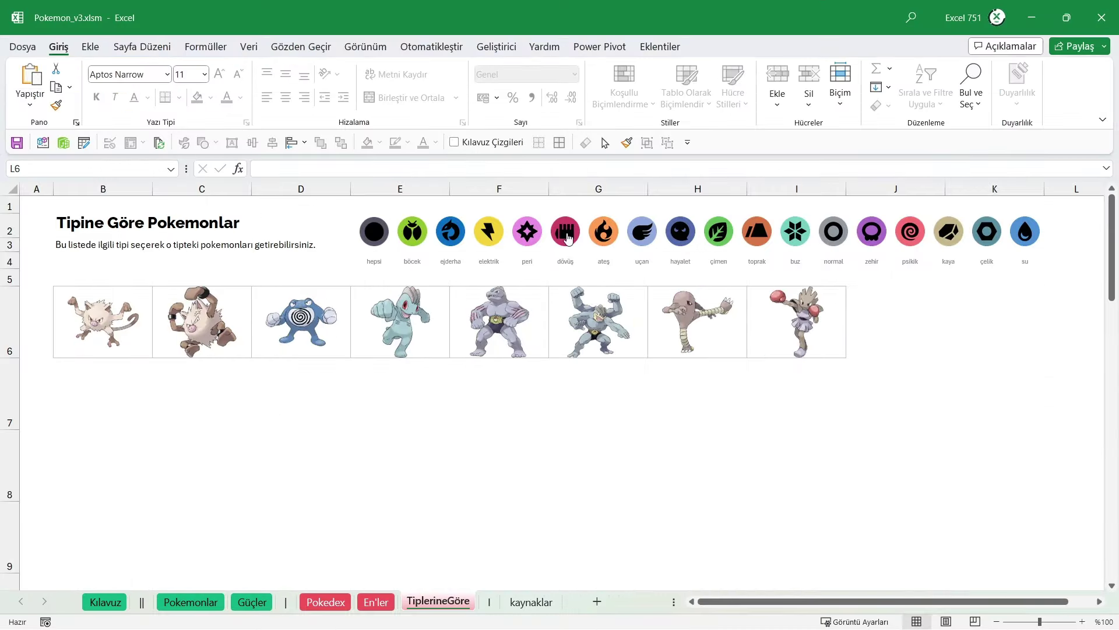
click(604, 236)
click(642, 237)
click(679, 238)
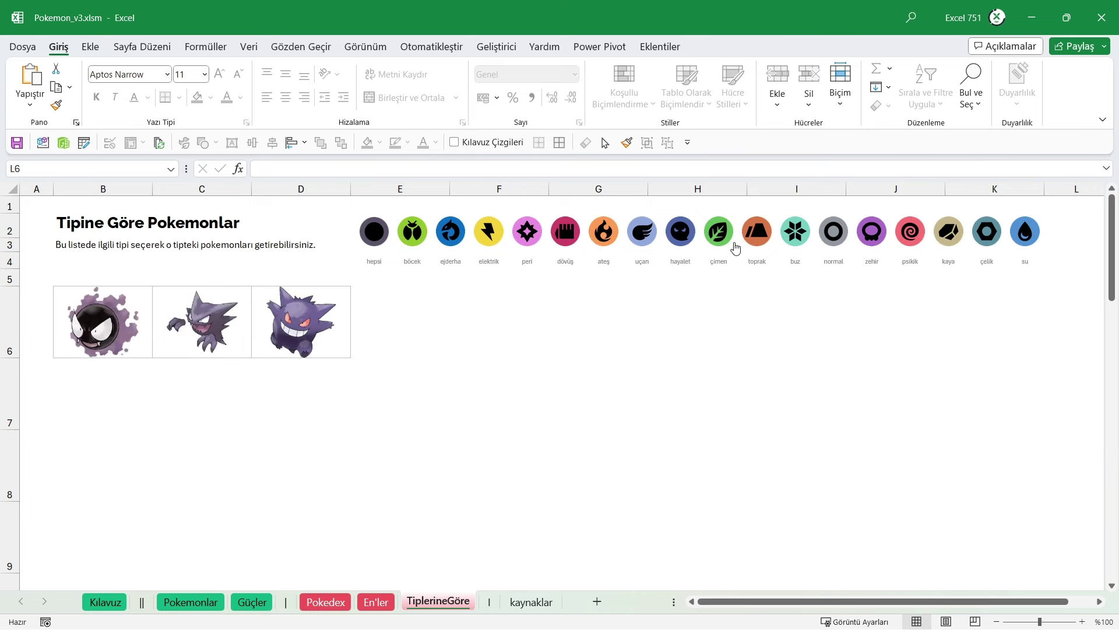
click(728, 245)
click(753, 240)
click(715, 241)
click(643, 244)
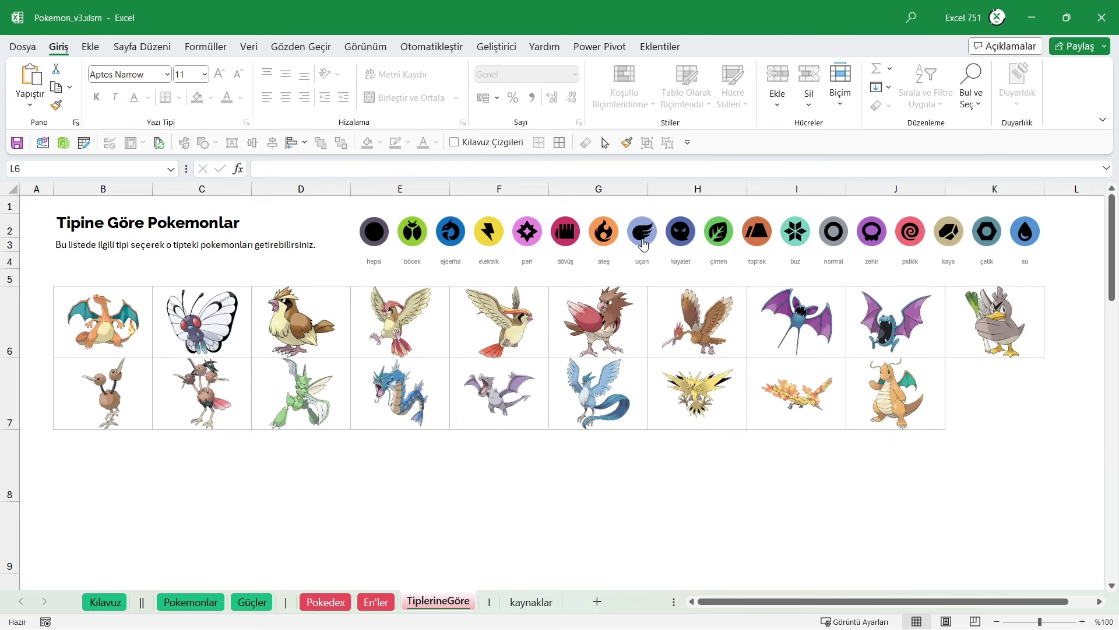
click(604, 236)
click(565, 236)
click(527, 236)
click(374, 233)
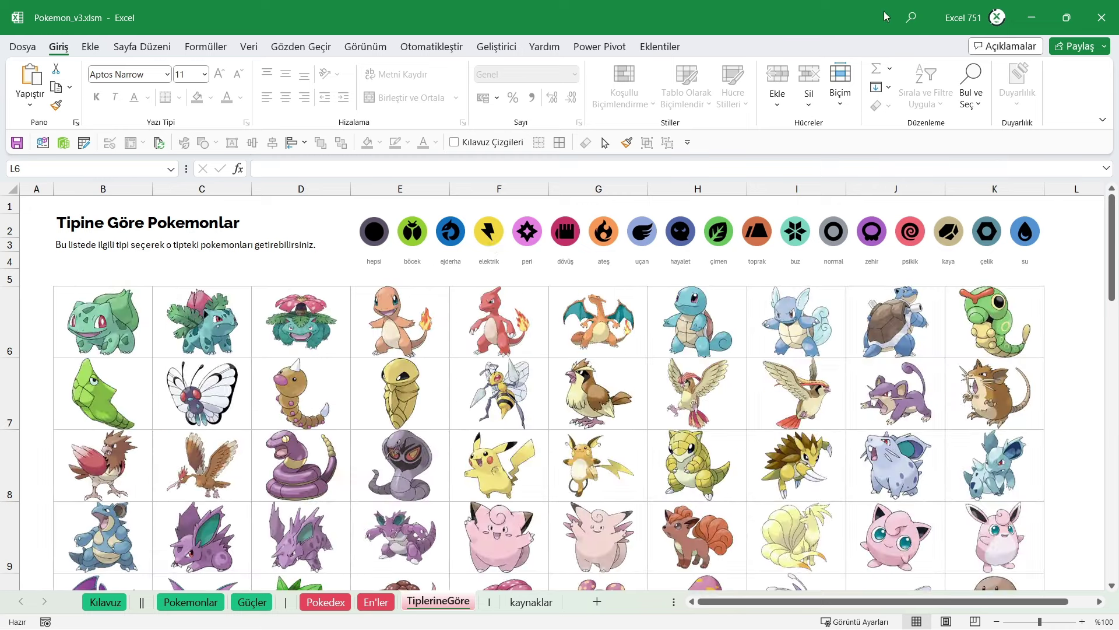
- Look over the Pokedex sheet, go back to TiplerineGöre, then view the kaynaklar sources sheet
click(337, 605)
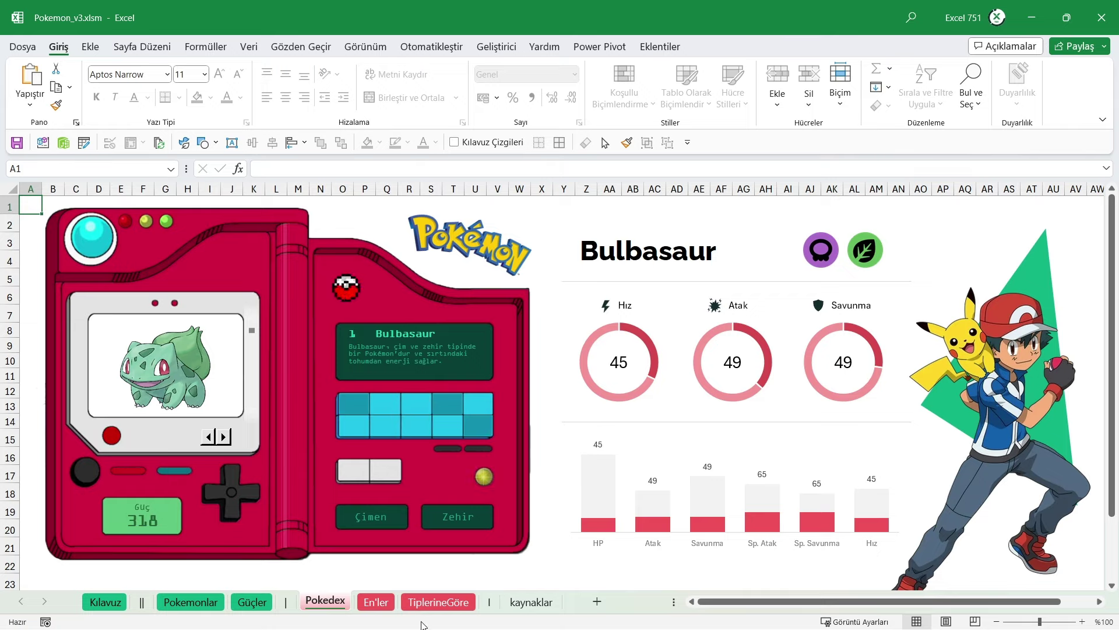
click(437, 602)
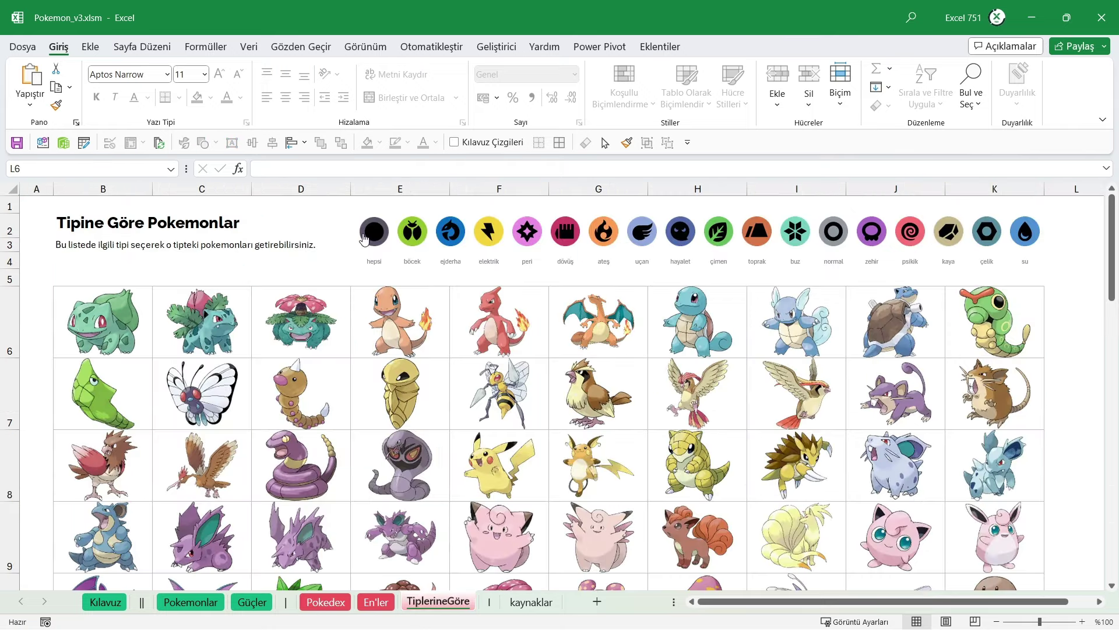
click(530, 602)
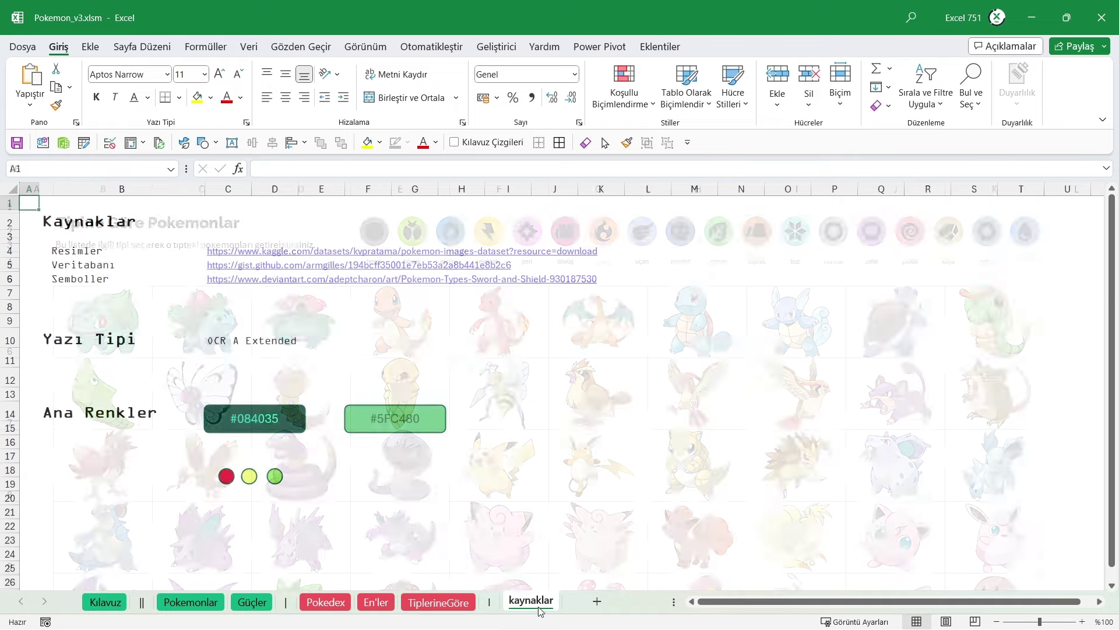
- Unhide the data sheet with Göster and return to the TiplerineGöre gallery
right_click(528, 602)
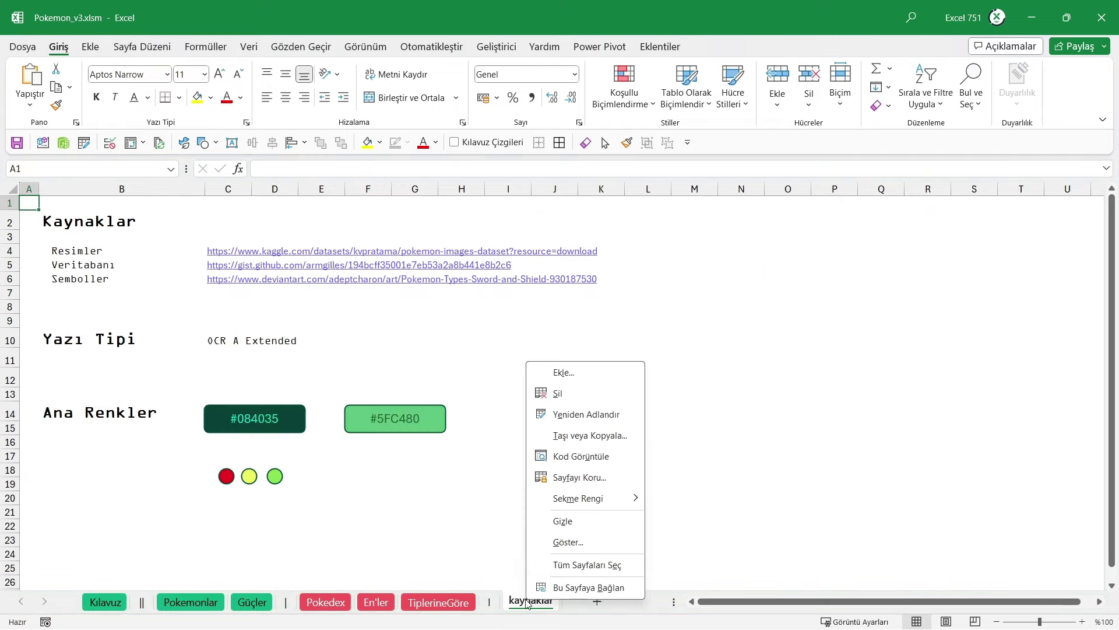
click(569, 541)
key(Return)
click(174, 230)
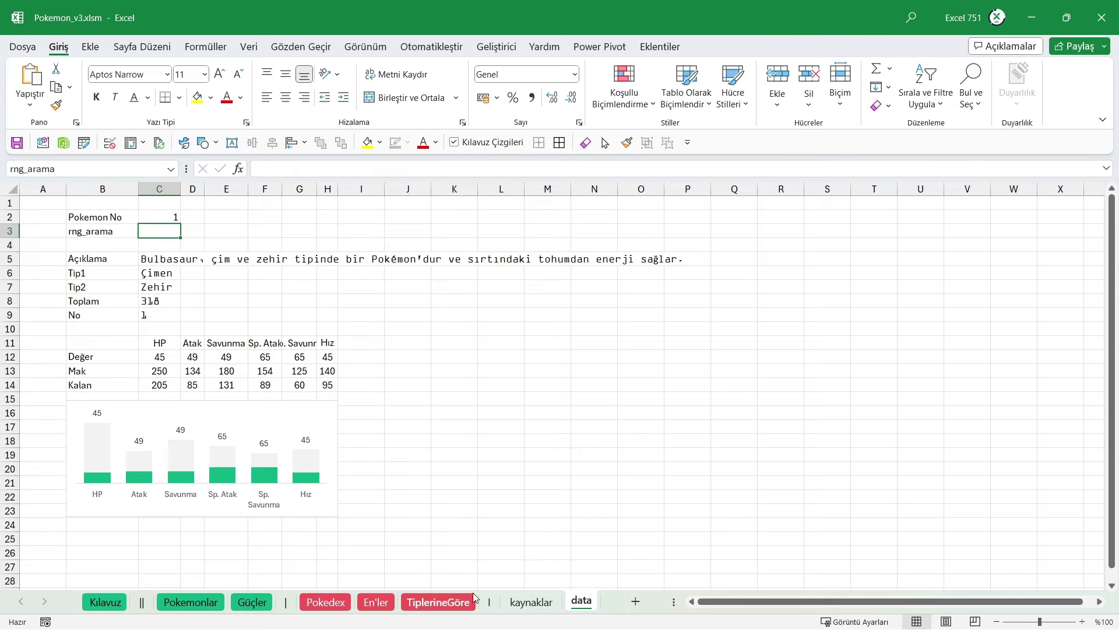
click(438, 601)
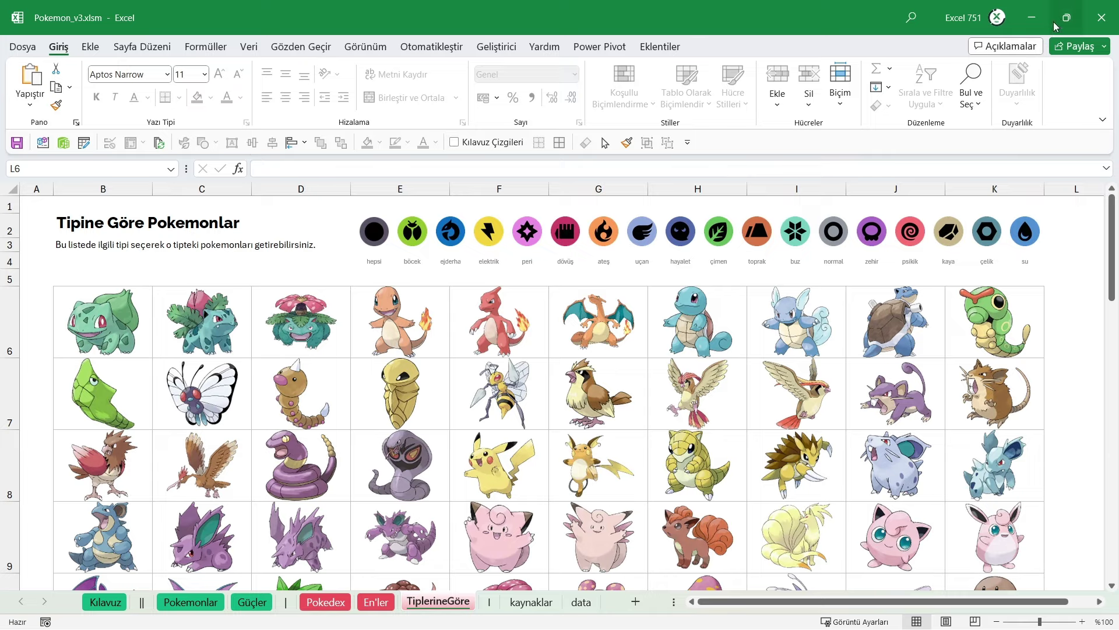
- In the web workbook, edit D5's formula by replacing its last character with E
click(1030, 22)
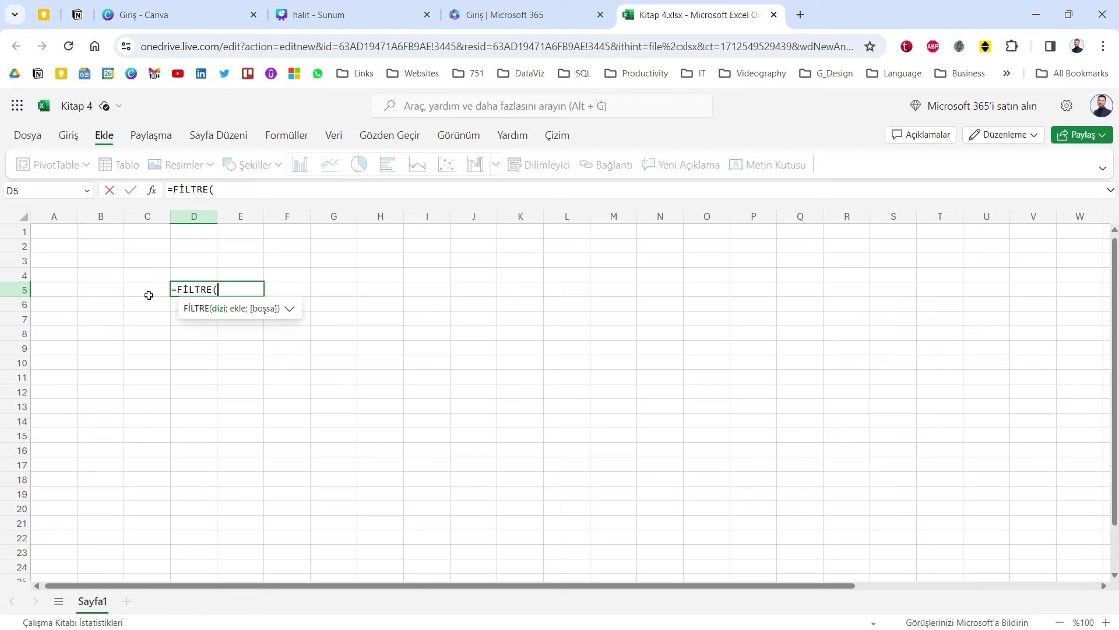
key(BackSpace)
key(BackSpace)
key(BackSpace)
text(E)
key(ctrl+Return)
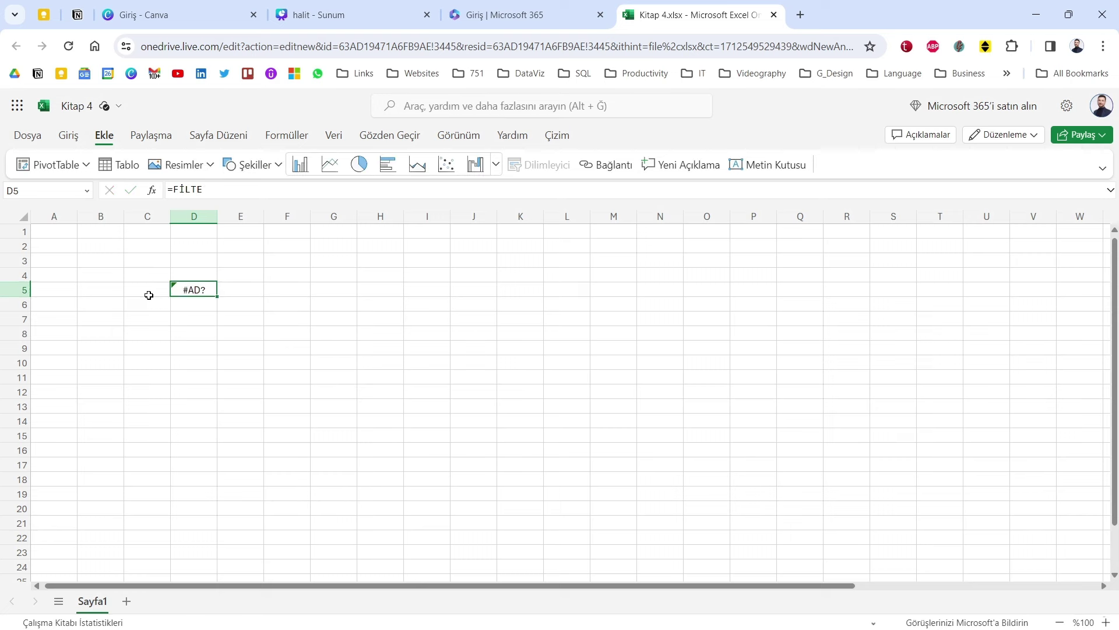
- Clear the #AD? errors from A1:D6, then start an =SATIR formula in C5 and cancel it
mouse_move(198, 260)
mouse_down()
mouse_move(207, 319)
mouse_move(77, 226)
mouse_up()
key(Delete)
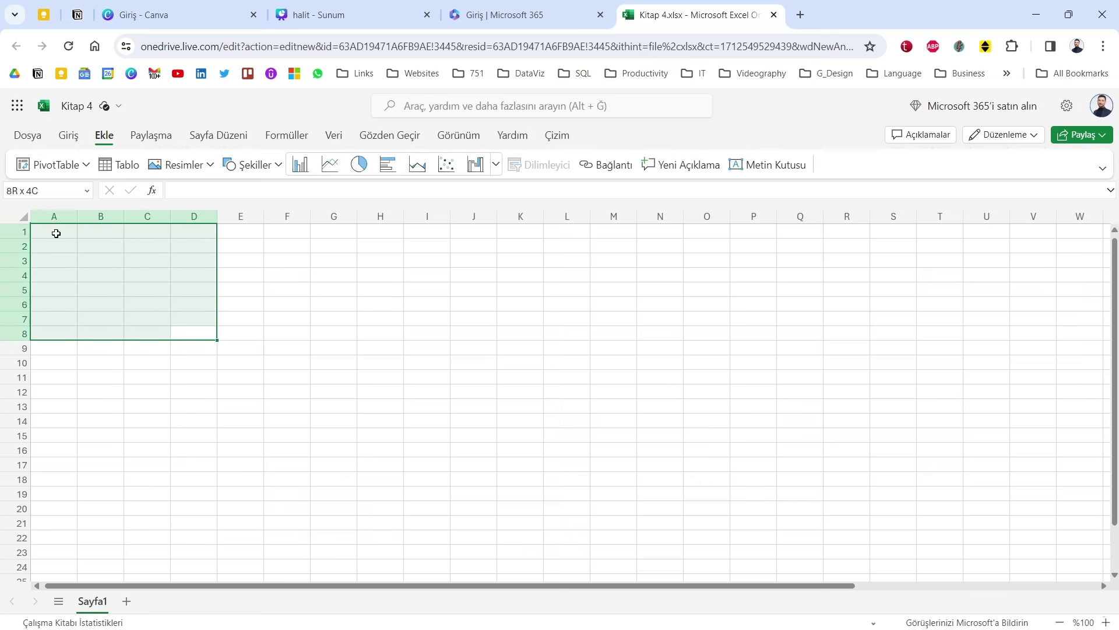
click(133, 304)
click(142, 286)
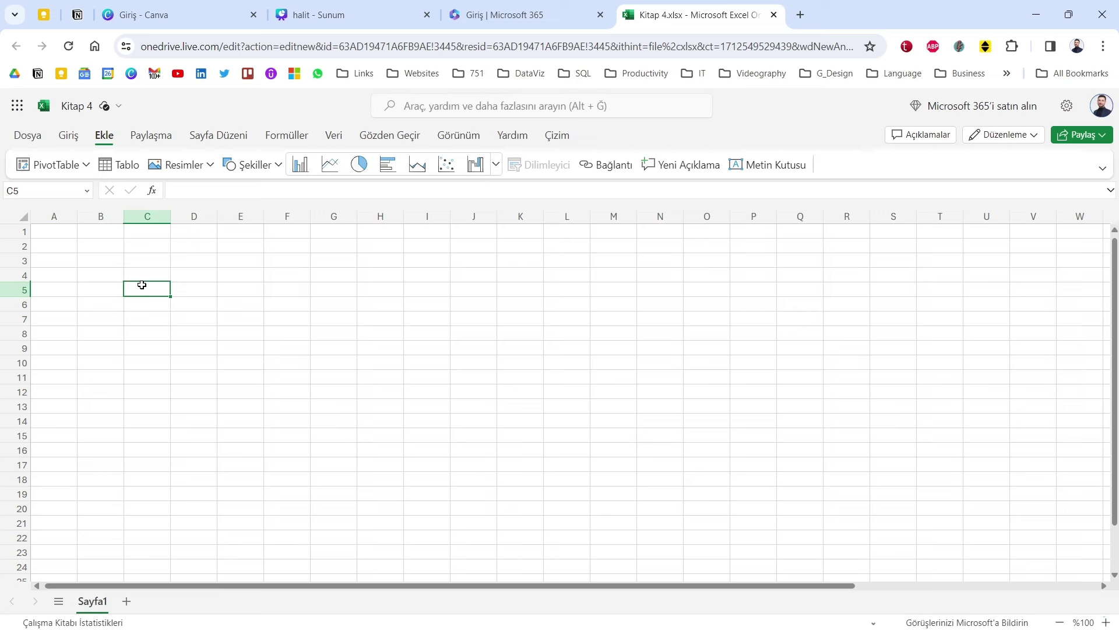
text(=SATIR)
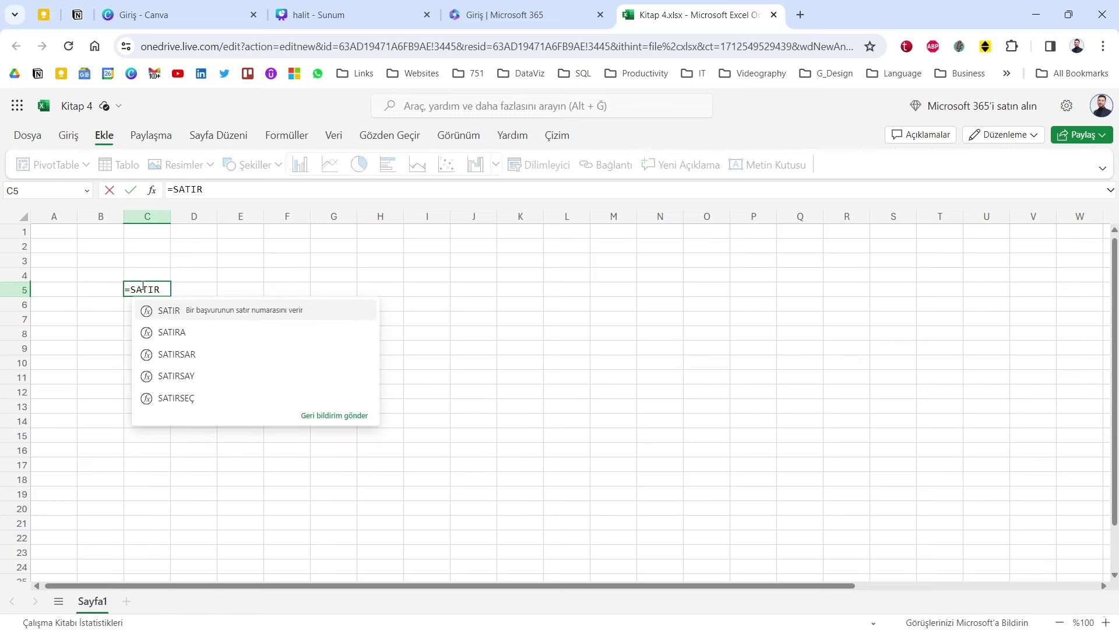
key(Escape)
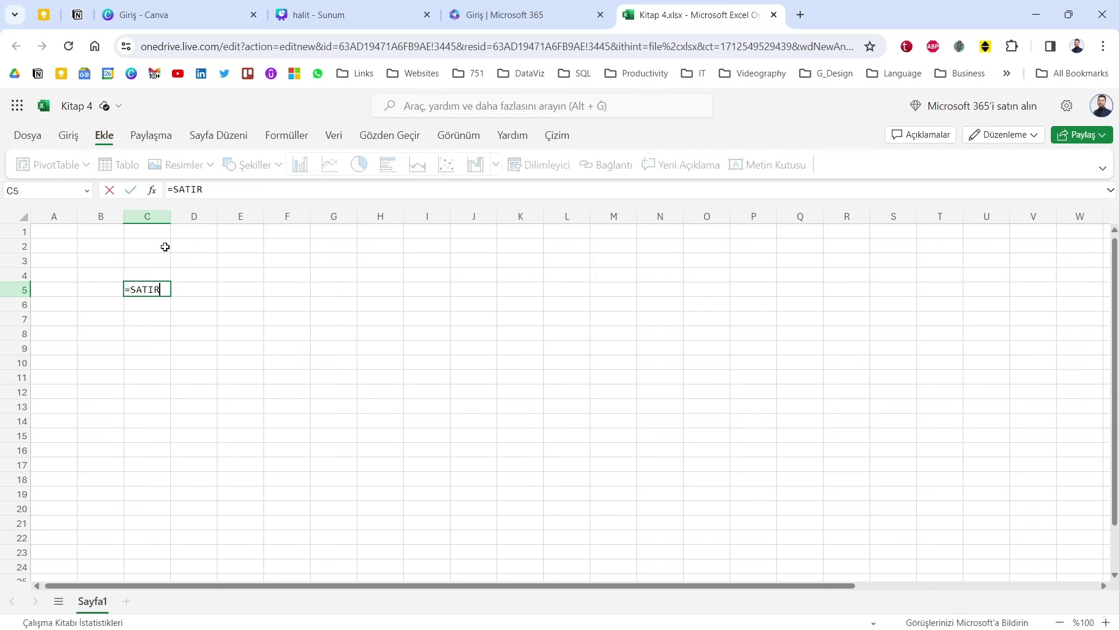
key(Escape)
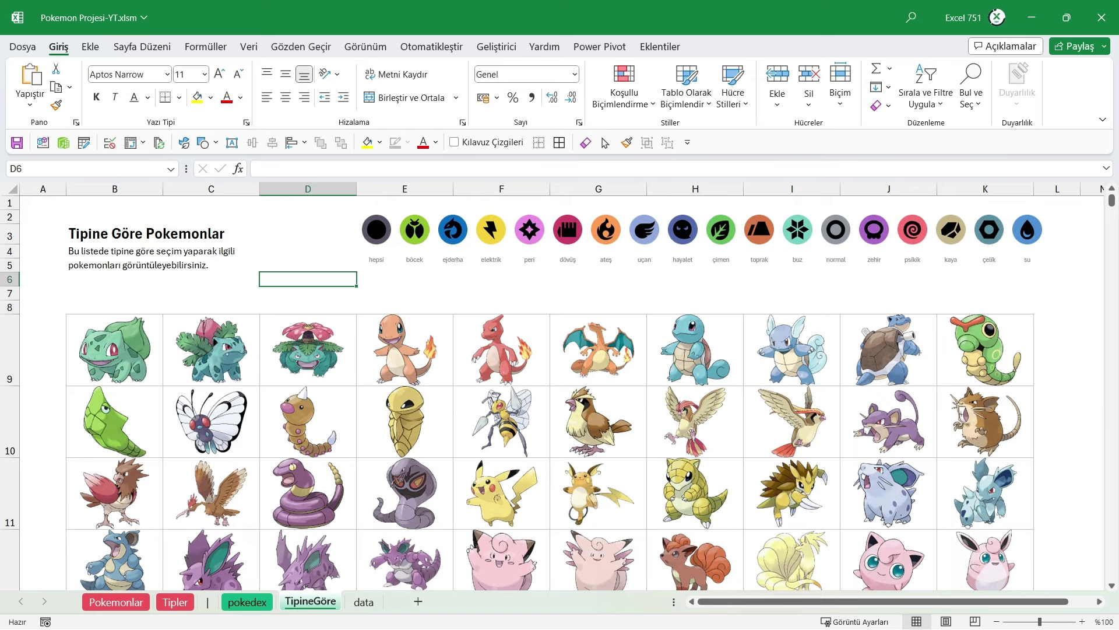
click(192, 602)
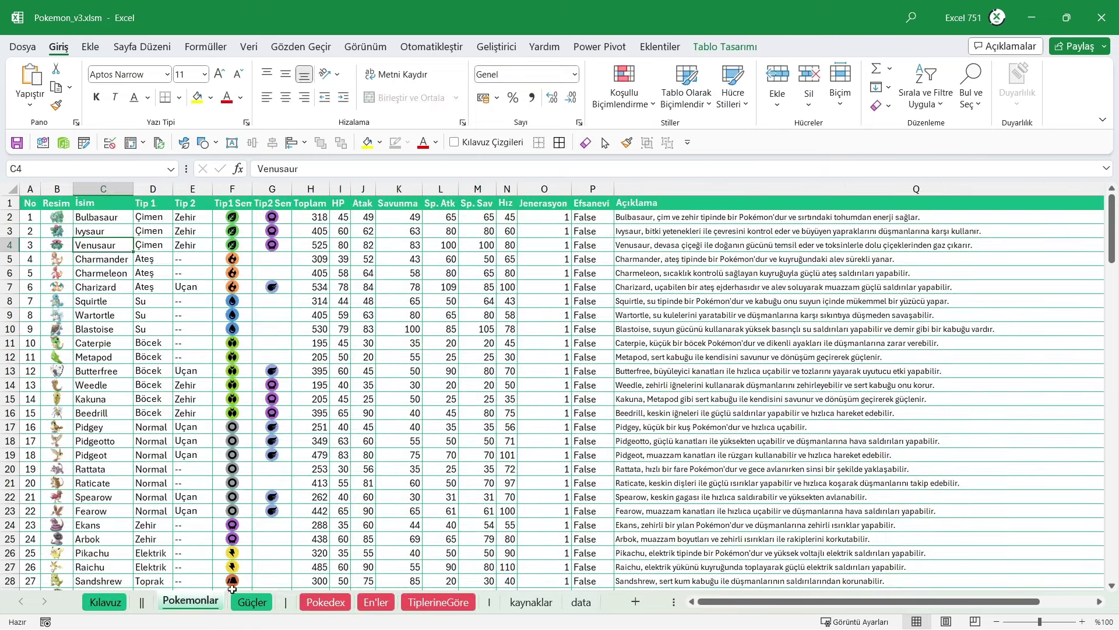
click(252, 602)
click(326, 603)
click(376, 603)
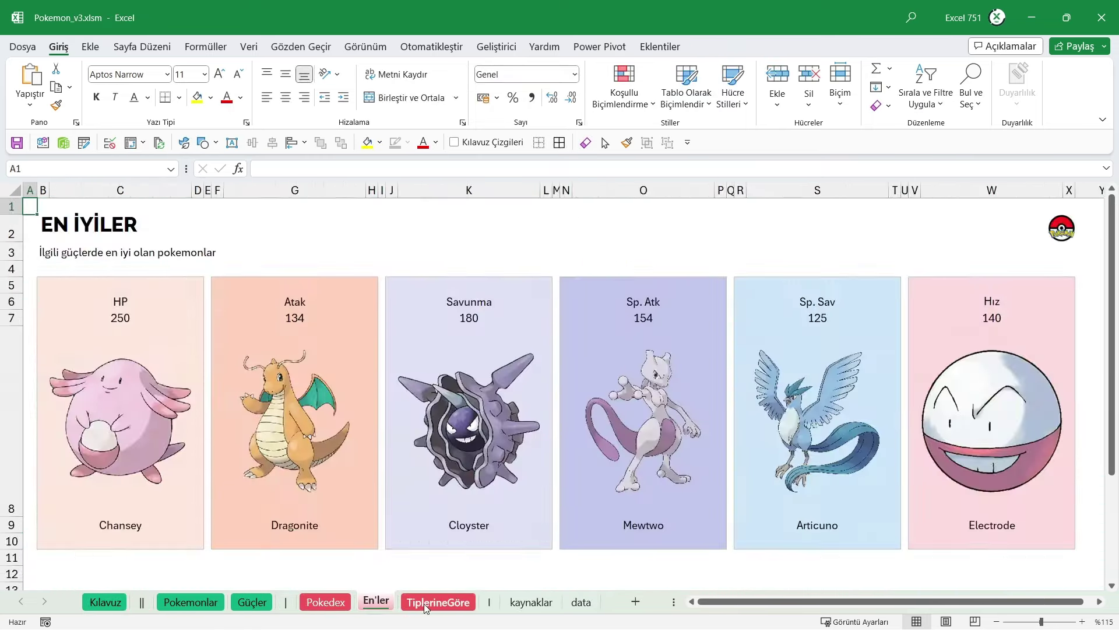
click(426, 606)
click(528, 603)
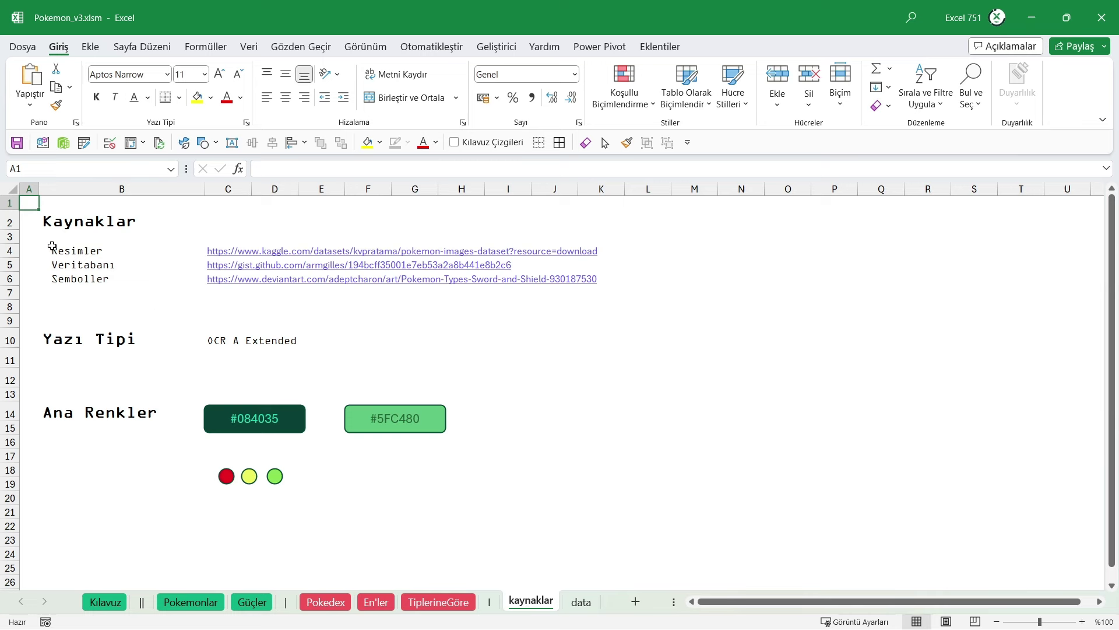
mouse_move(49, 245)
mouse_down()
mouse_move(658, 309)
mouse_move(48, 265)
mouse_move(50, 238)
mouse_move(641, 305)
mouse_up()
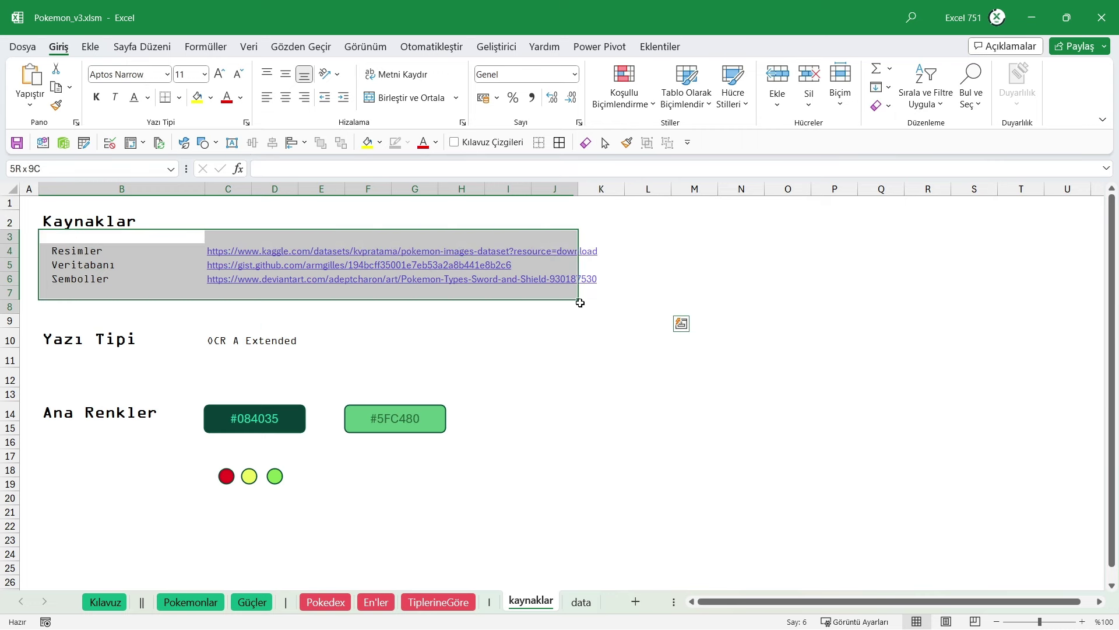
click(111, 279)
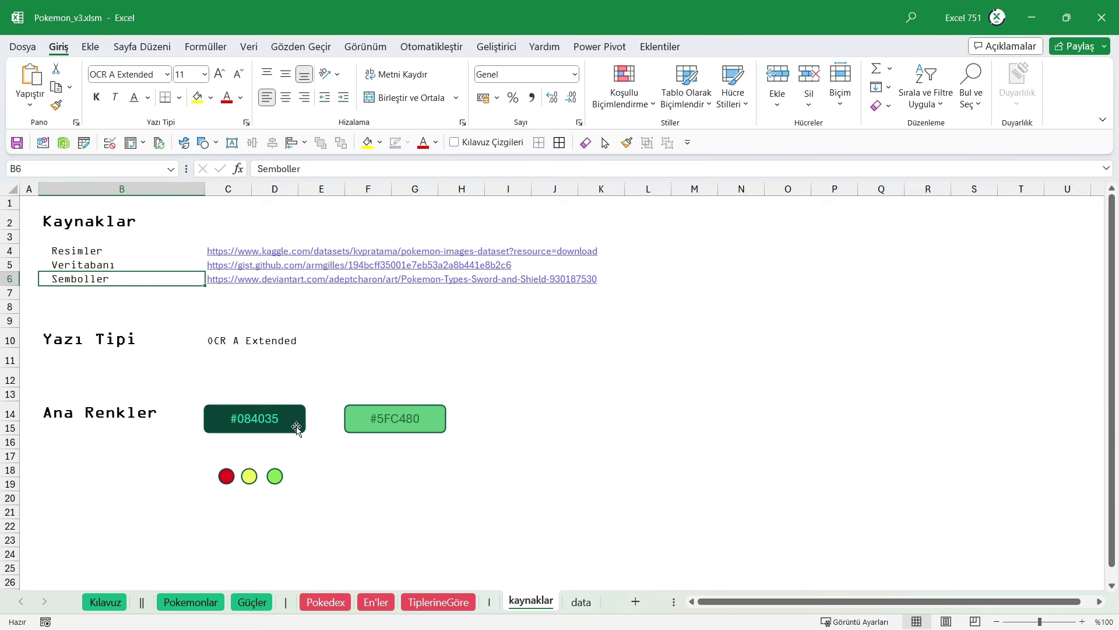
click(438, 602)
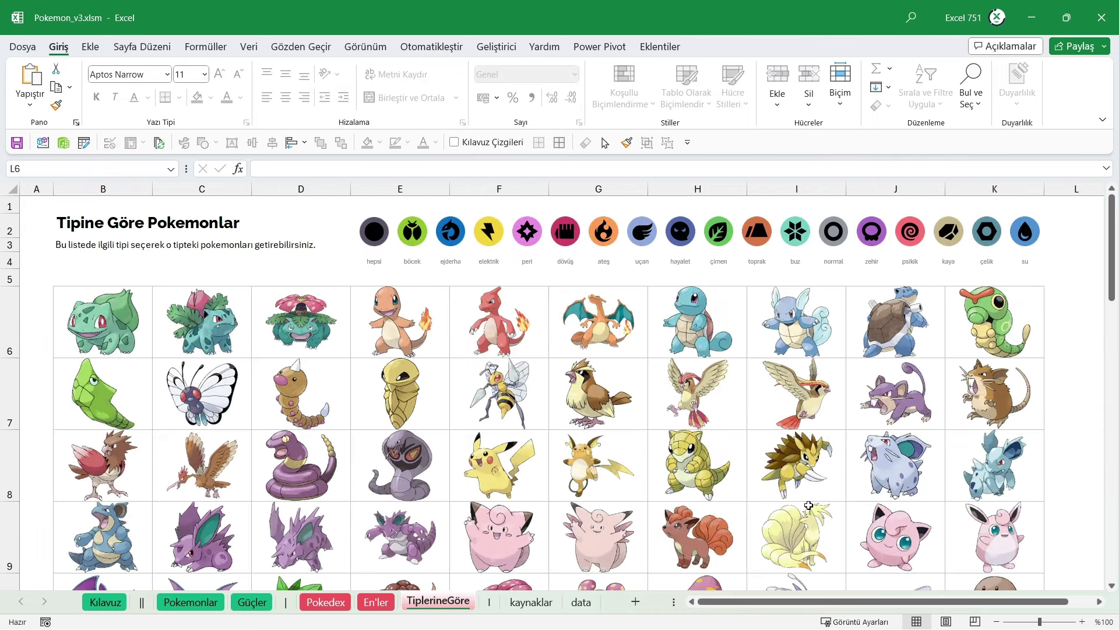